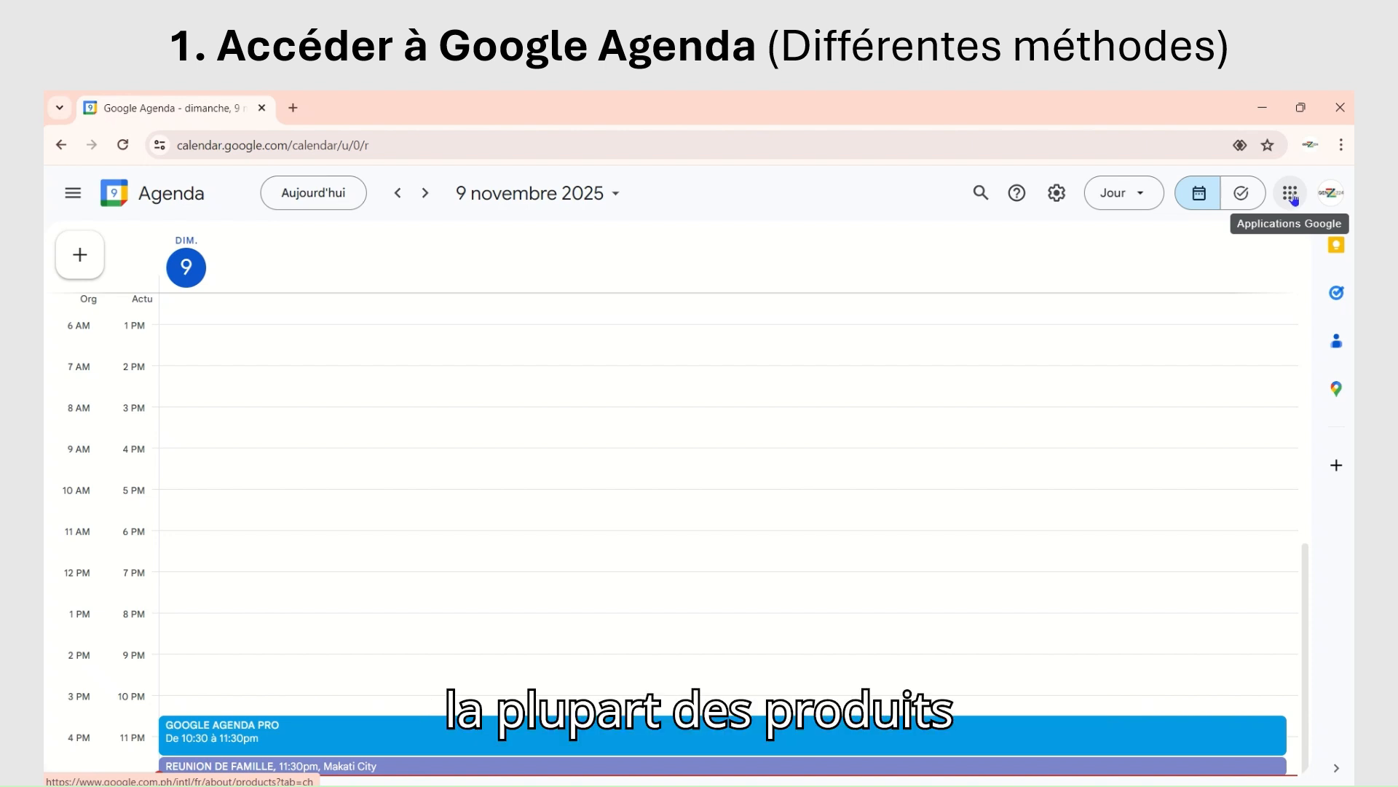
Step: Browse the list of available Google applications, close it, and look at the option for adding modules to the calendar
{"action": "left_click", "coordinate": [1294, 198]}
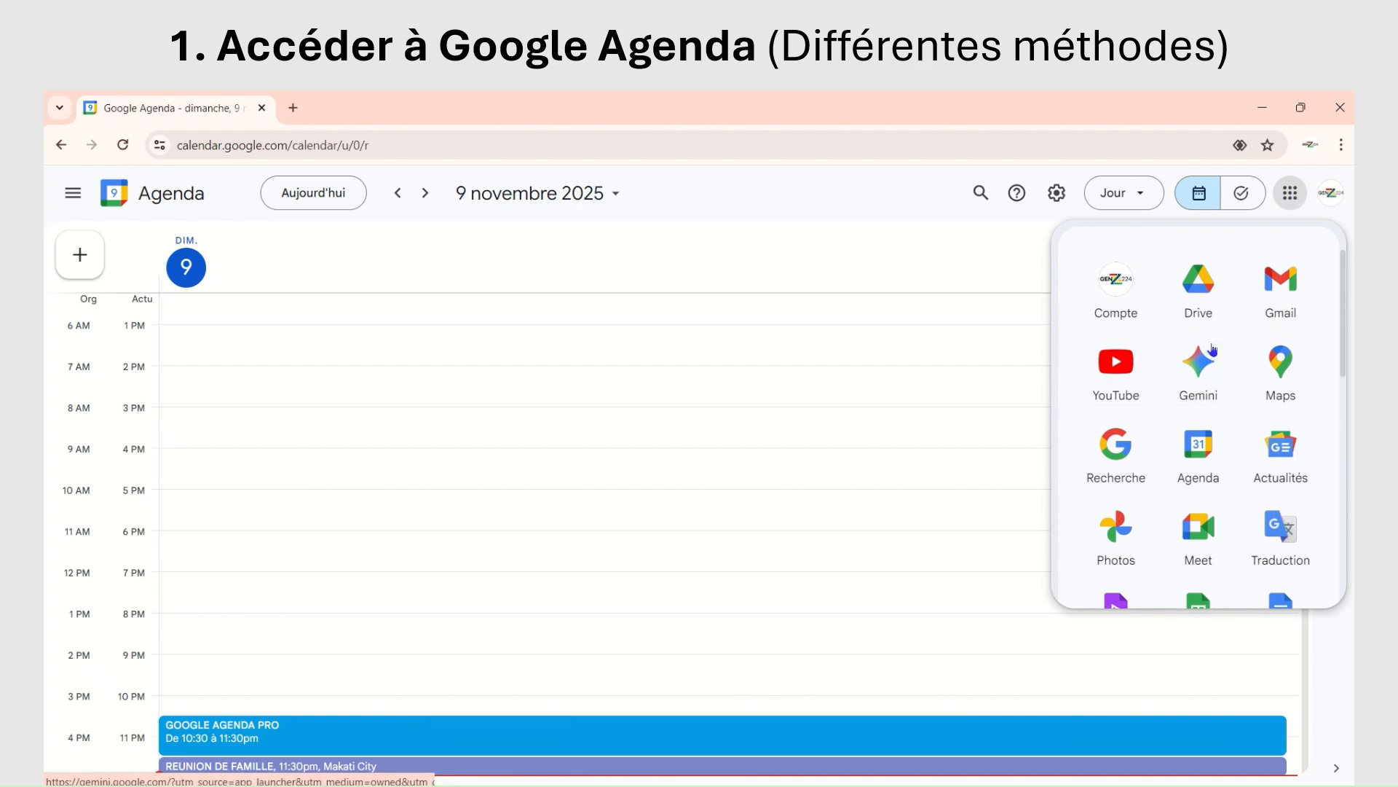
{"action": "scroll", "coordinate": [1198, 378], "scroll_direction": "down", "scroll_amount": 3}
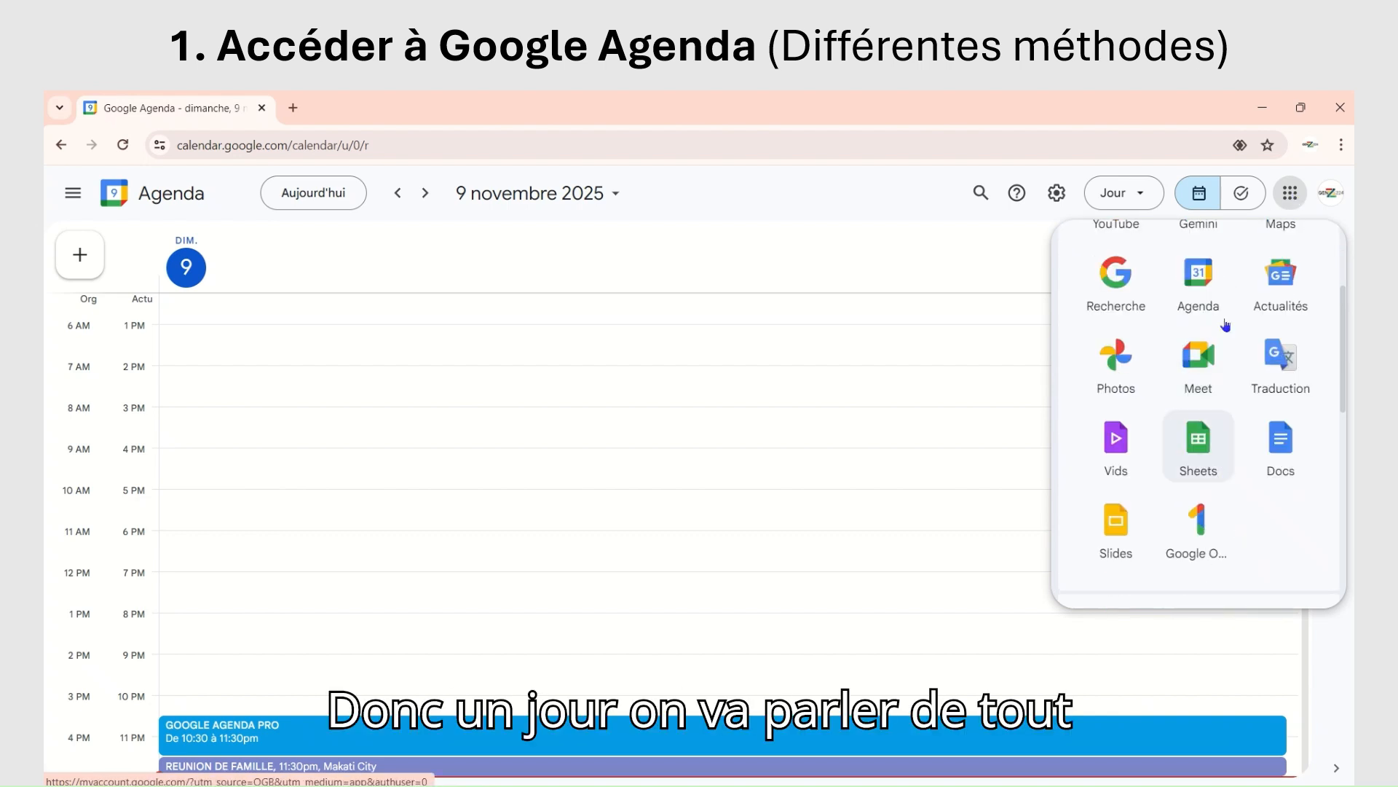
{"action": "left_click", "coordinate": [1285, 197]}
{"action": "left_click", "coordinate": [1286, 197]}
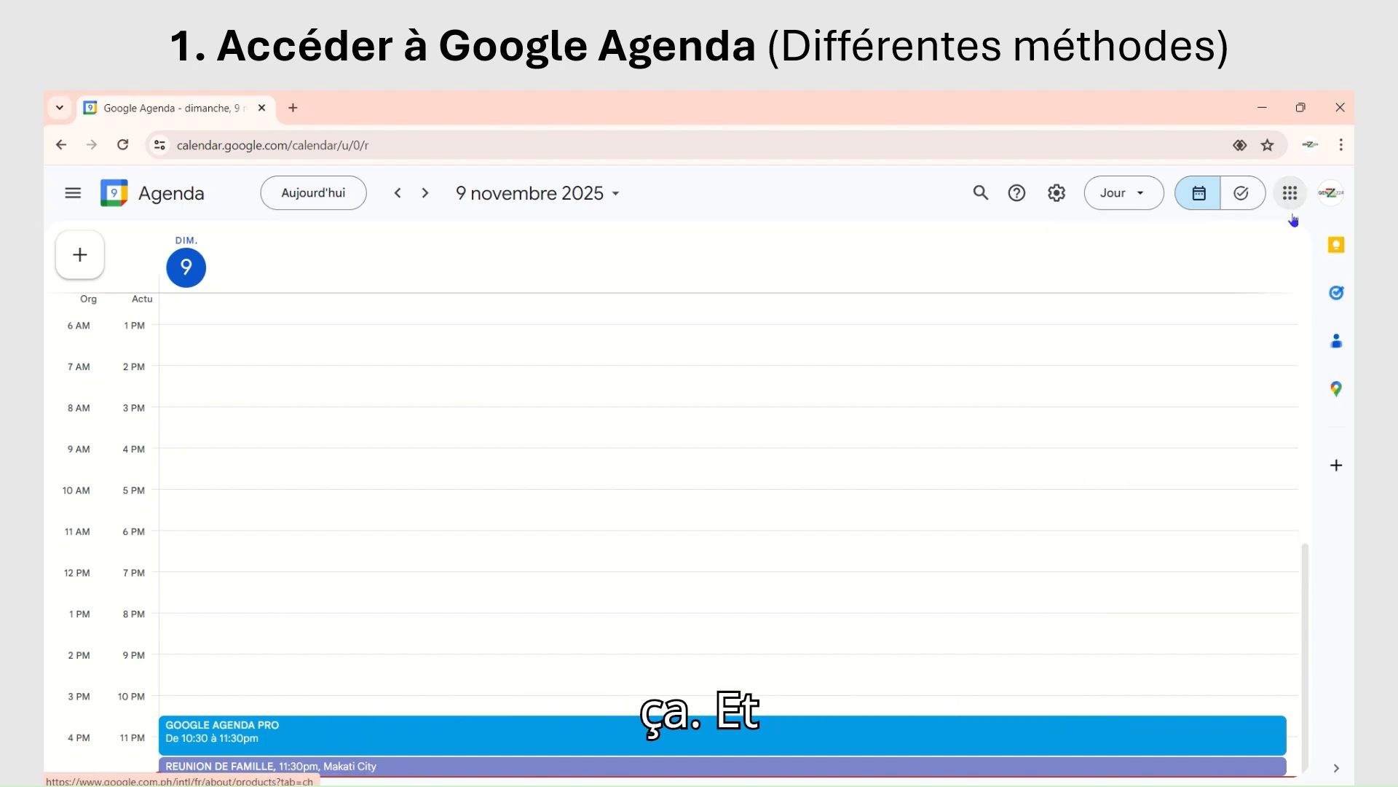
{"action": "left_click", "coordinate": [1337, 464]}
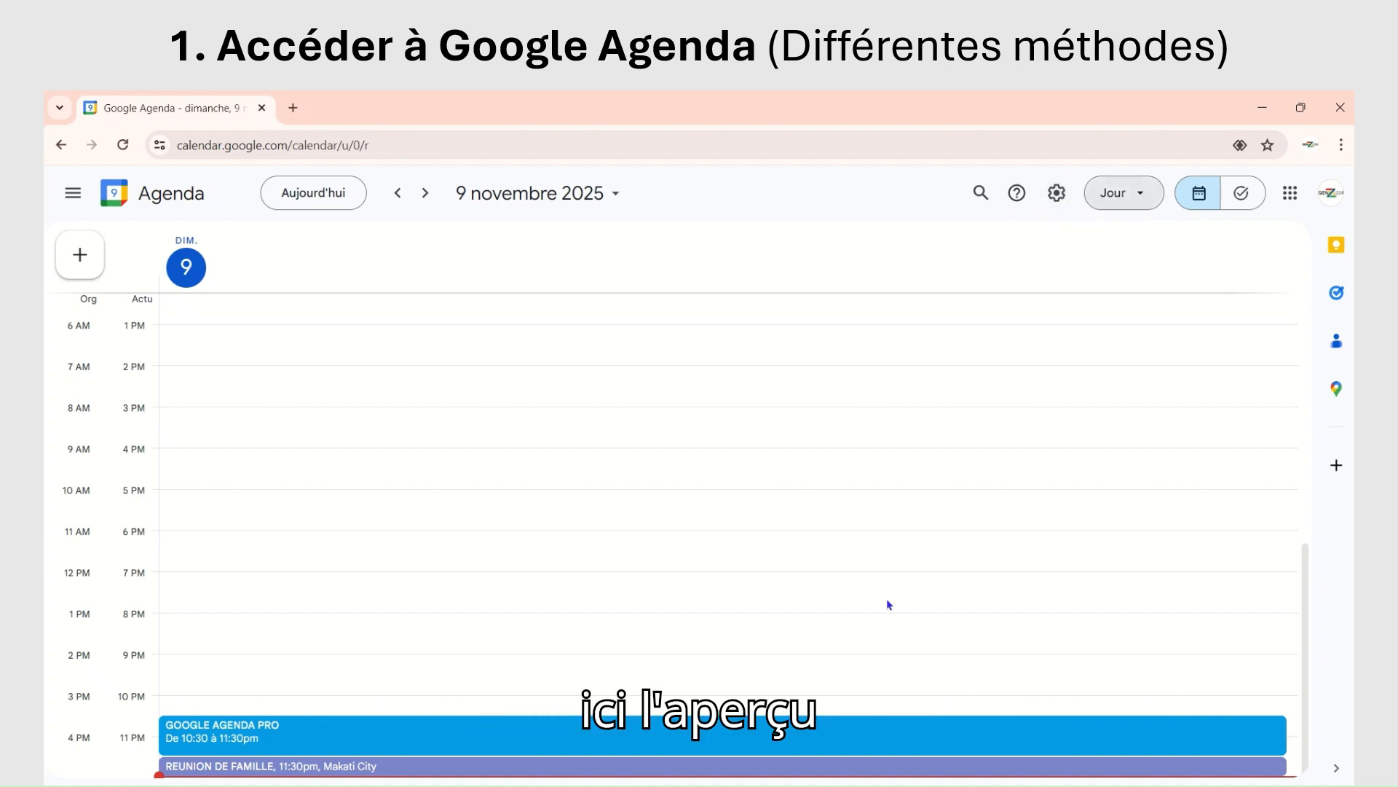
Step: Switch the calendar display to the week view (Semaine) and from there to the month view (Mois)
{"action": "left_click", "coordinate": [1143, 197]}
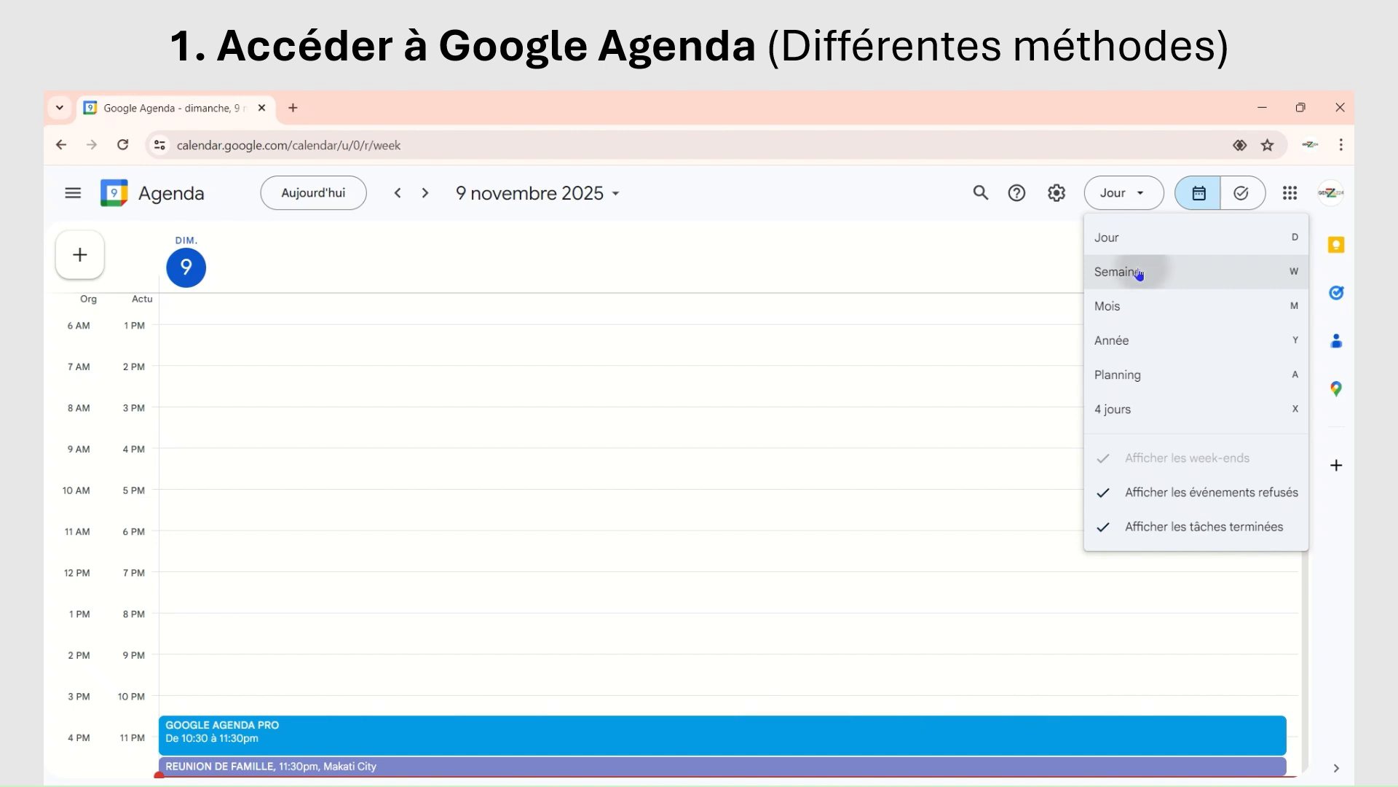
{"action": "left_click", "coordinate": [1139, 272]}
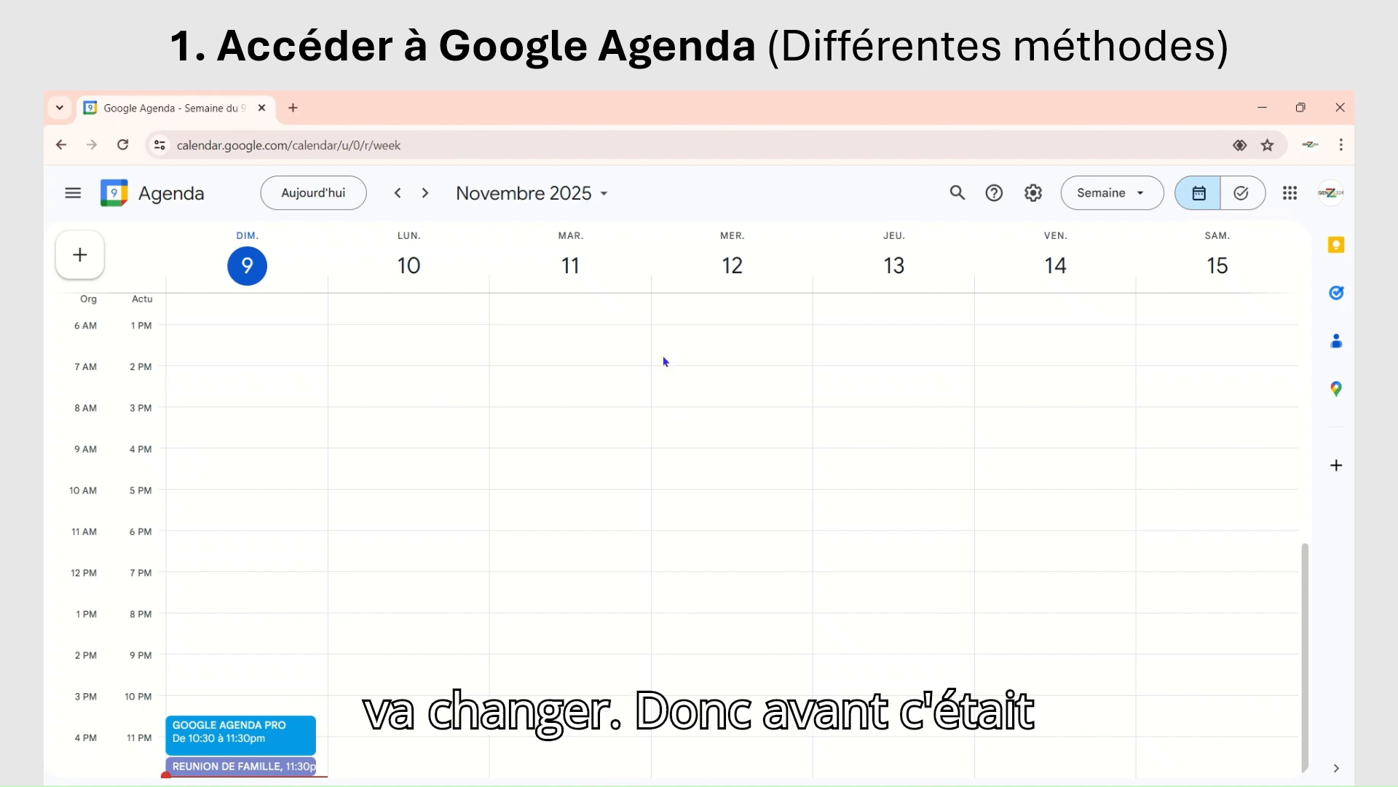
{"action": "left_click", "coordinate": [1144, 192]}
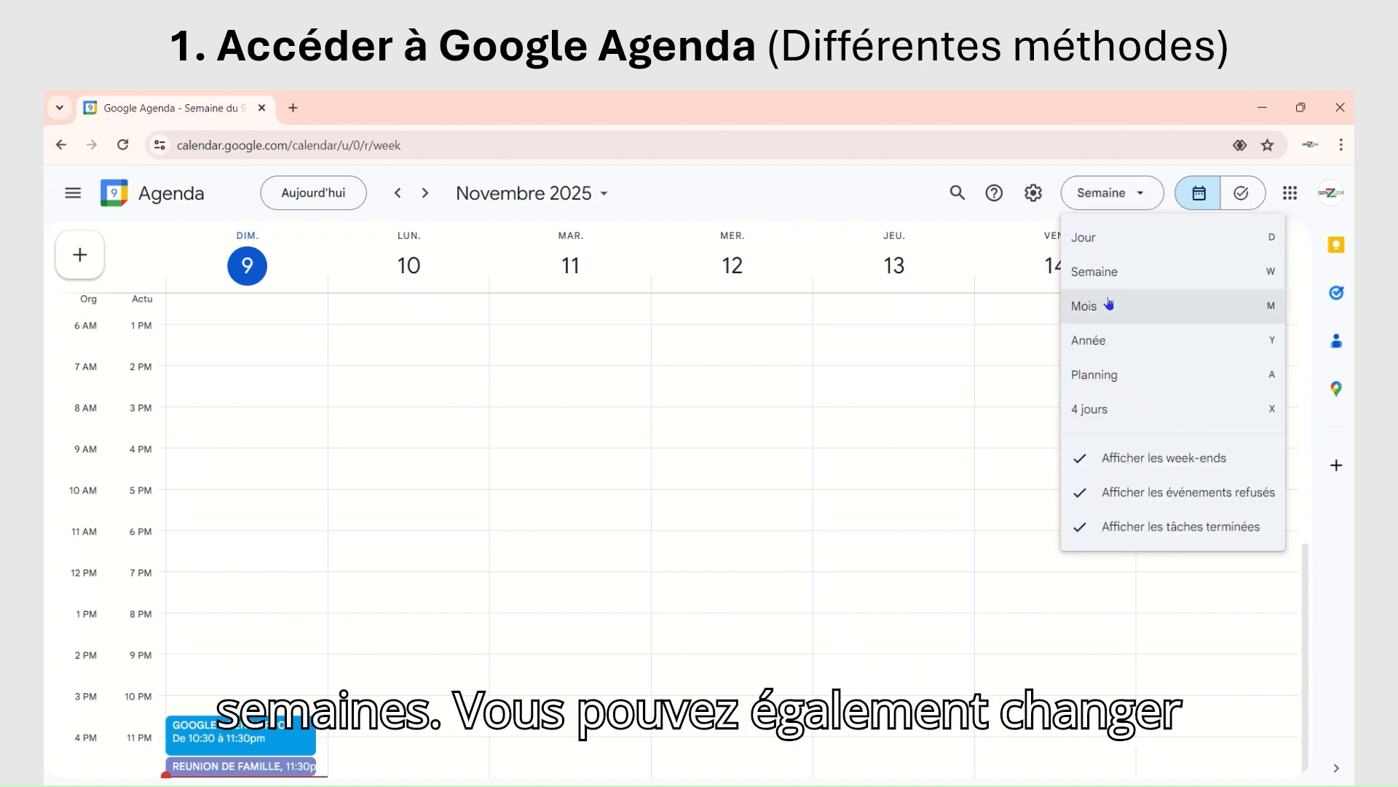
{"action": "left_click", "coordinate": [1108, 304]}
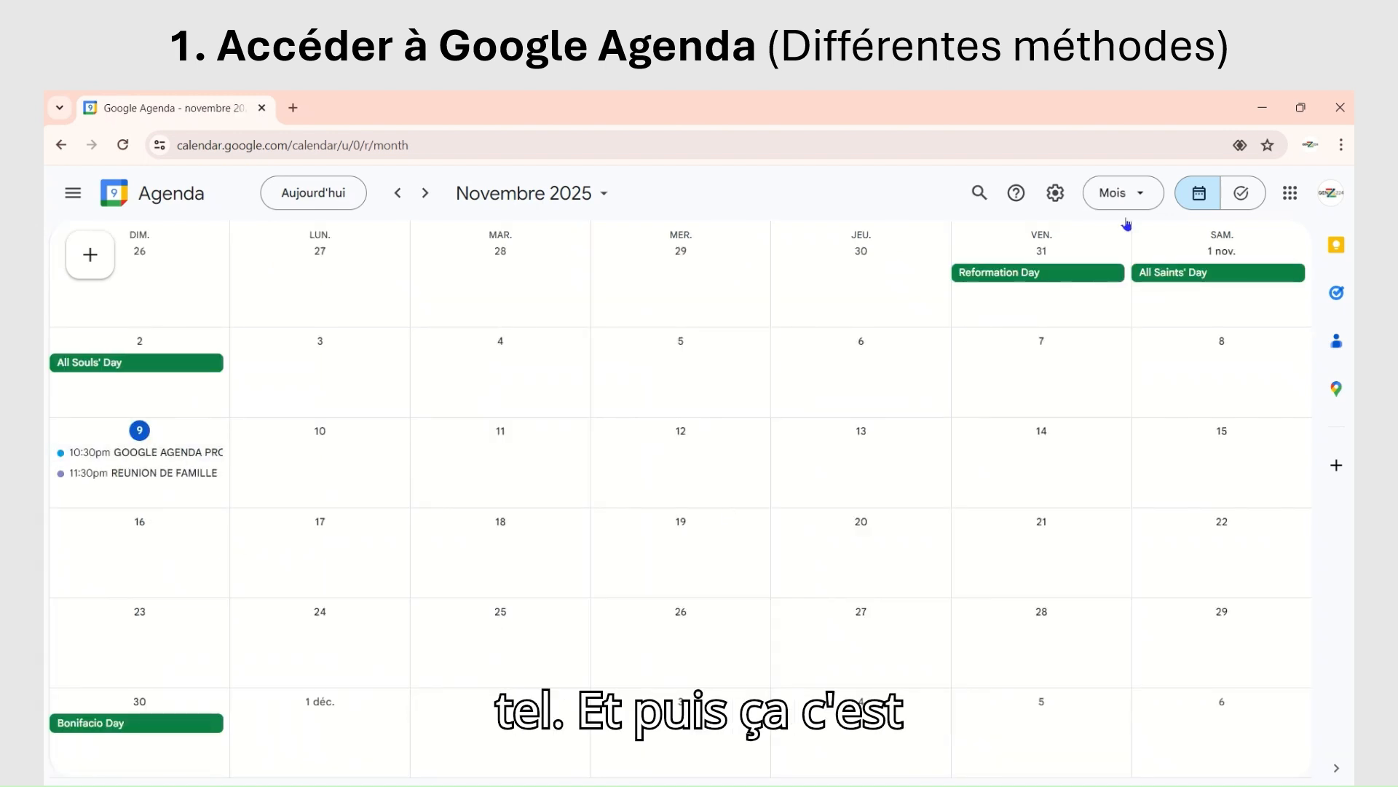
Step: Display the full year 2025 in the year view (Année), look through its months, and return to the month view
{"action": "left_click", "coordinate": [1139, 194]}
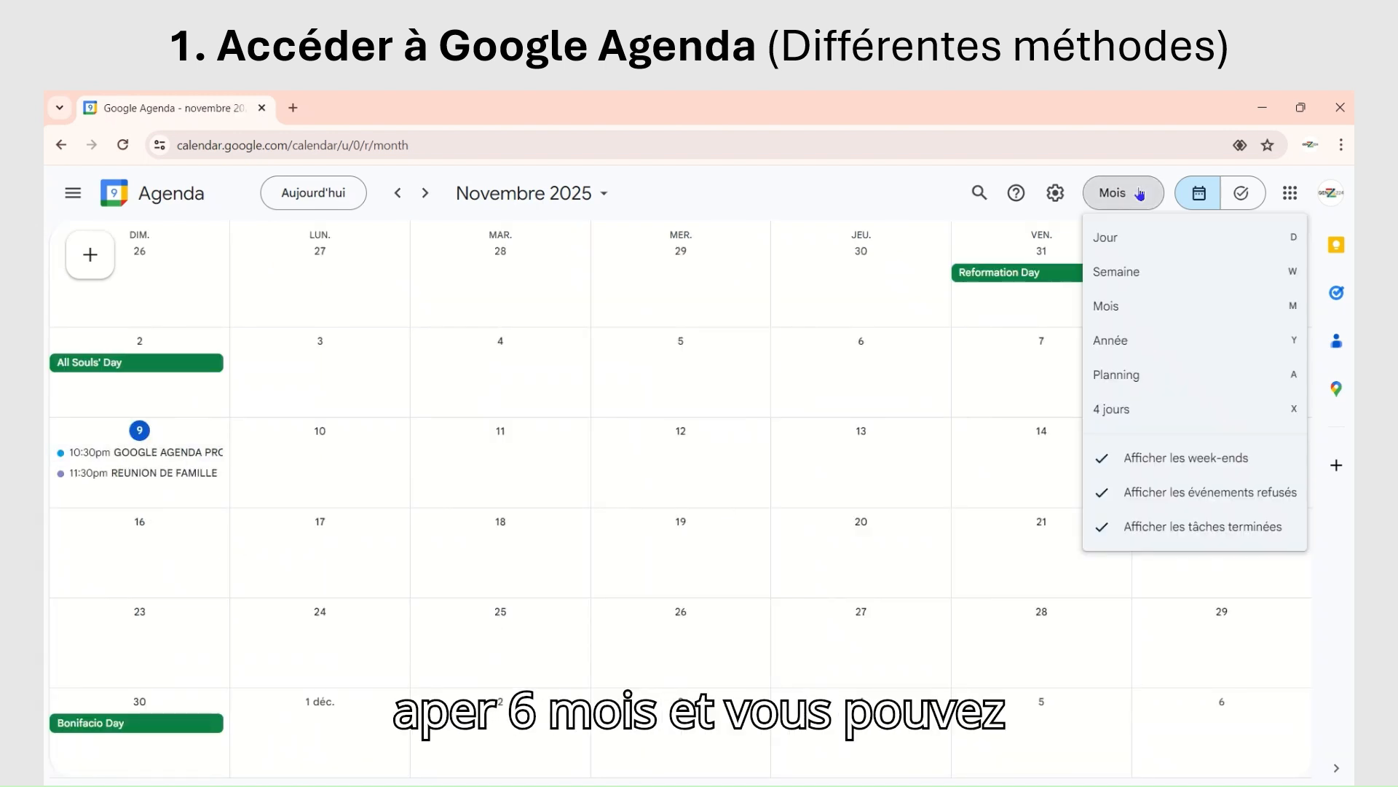
{"action": "left_click", "coordinate": [1138, 334]}
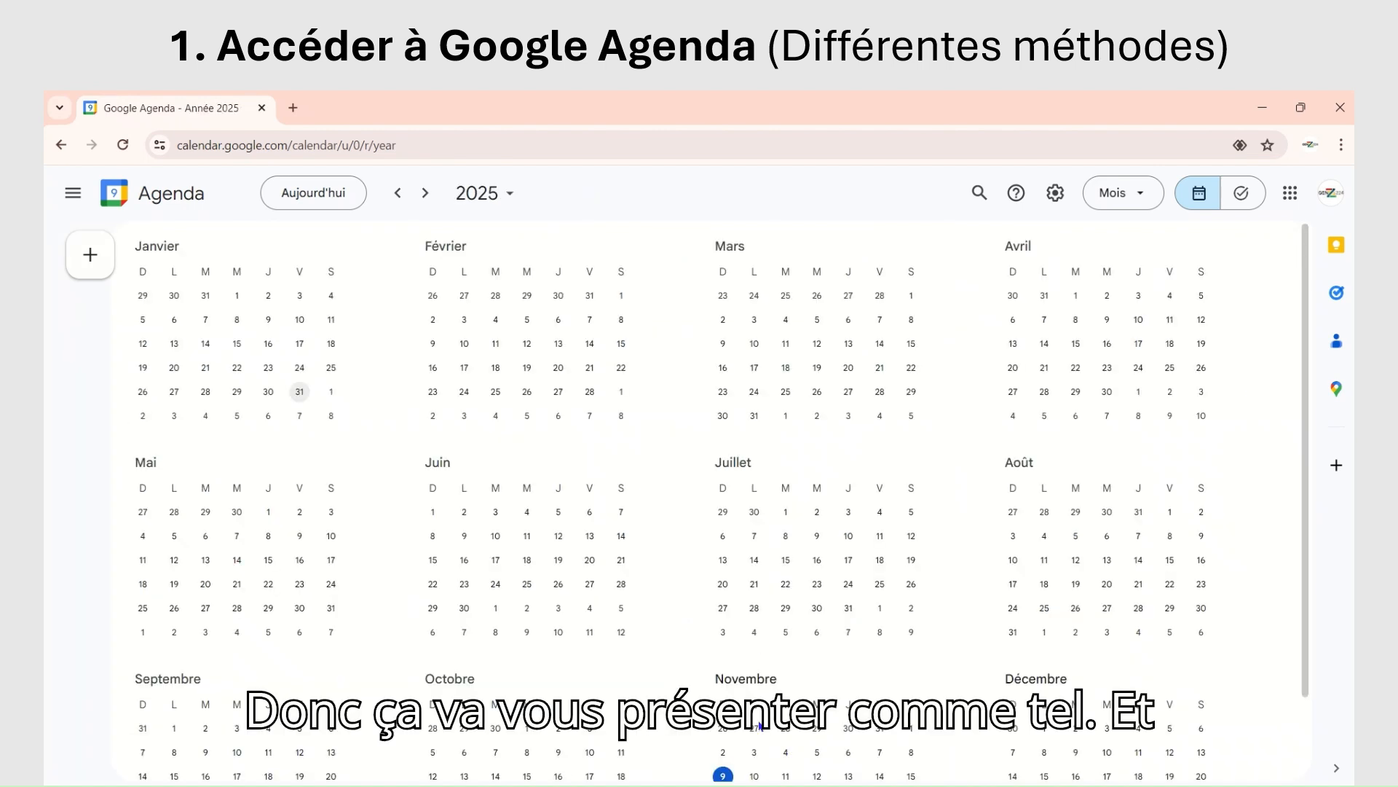
{"action": "scroll", "coordinate": [759, 725], "scroll_direction": "down", "scroll_amount": 2}
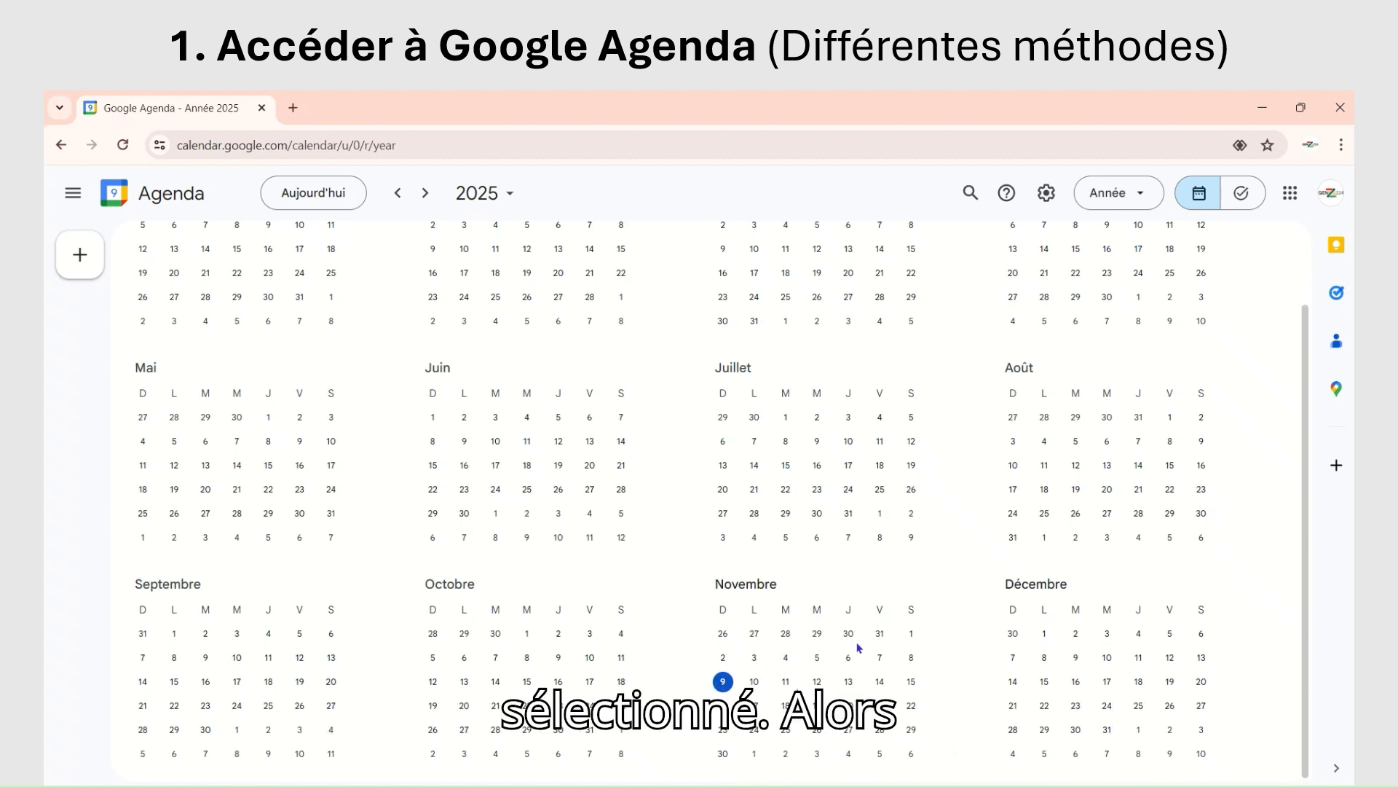
{"action": "left_click", "coordinate": [63, 145]}
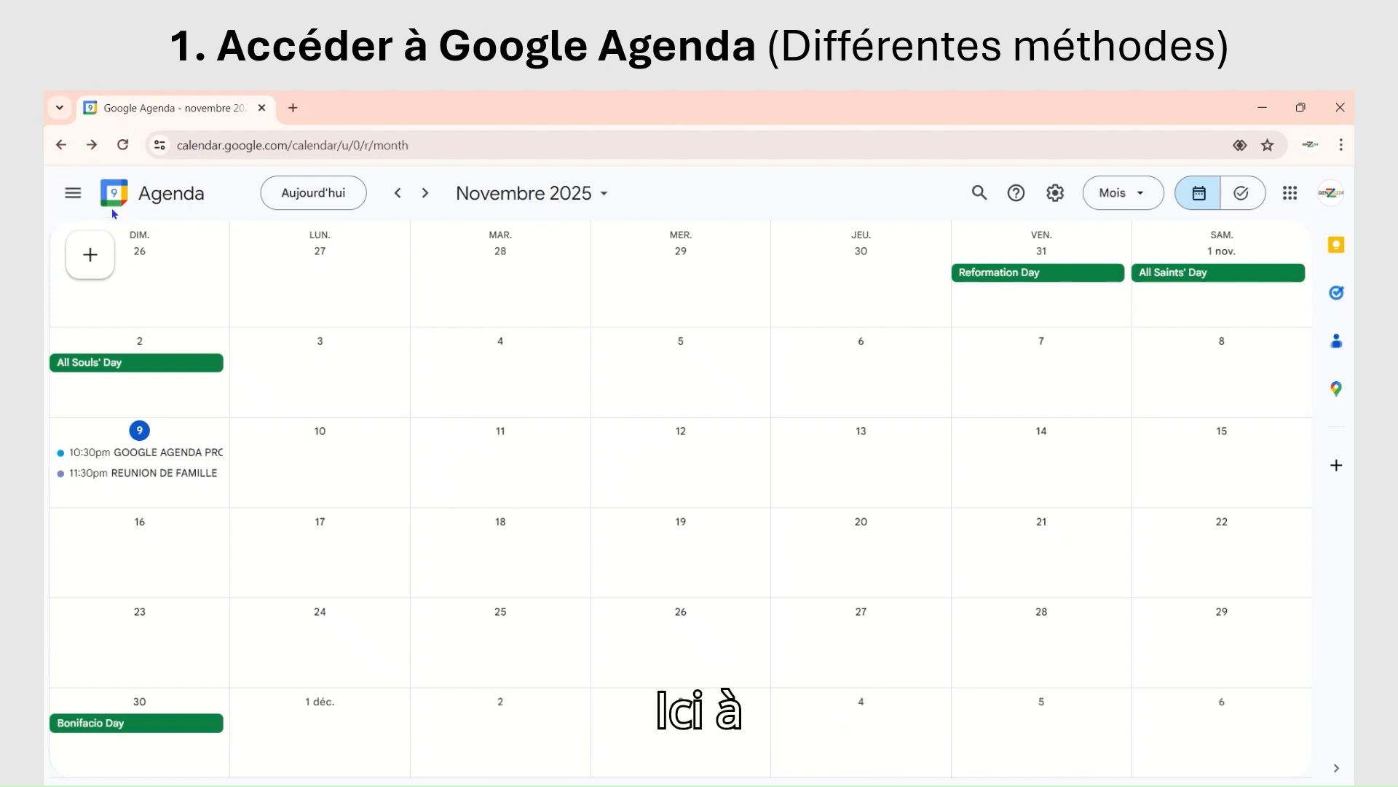
Step: Expand the calendar's main sidebar with the mini calendar and agenda lists, and check the list of Google applications
{"action": "left_click", "coordinate": [71, 194]}
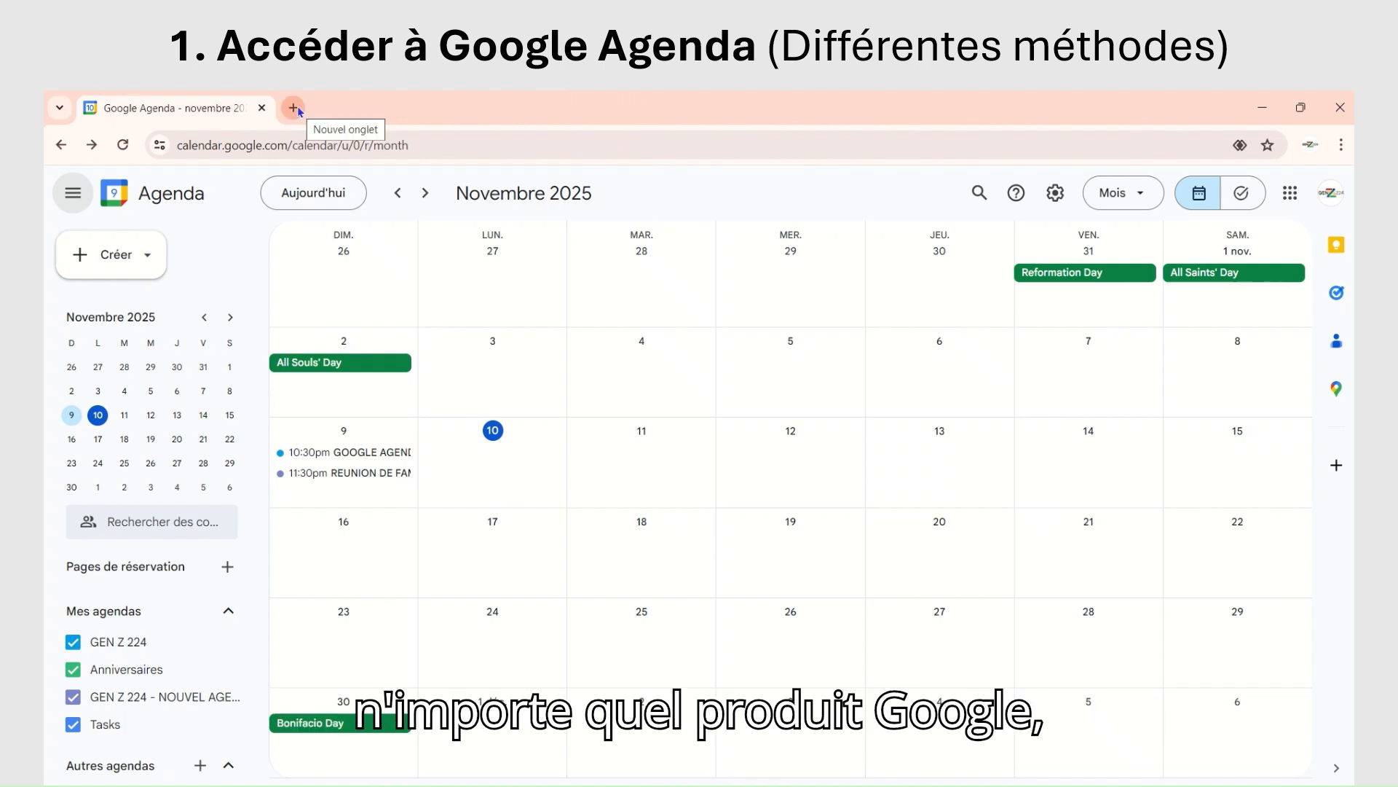
{"action": "left_click", "coordinate": [1291, 193]}
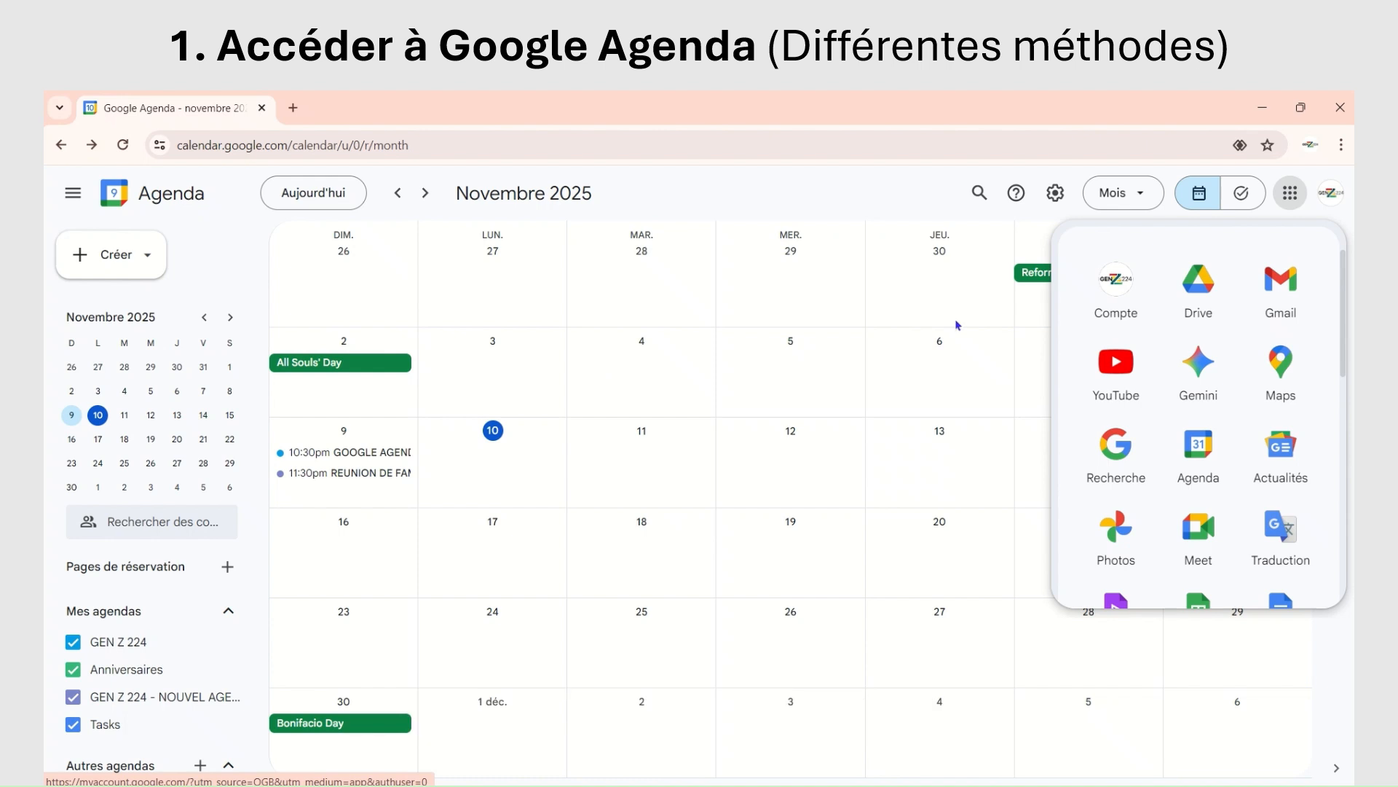
{"action": "left_click", "coordinate": [1289, 192]}
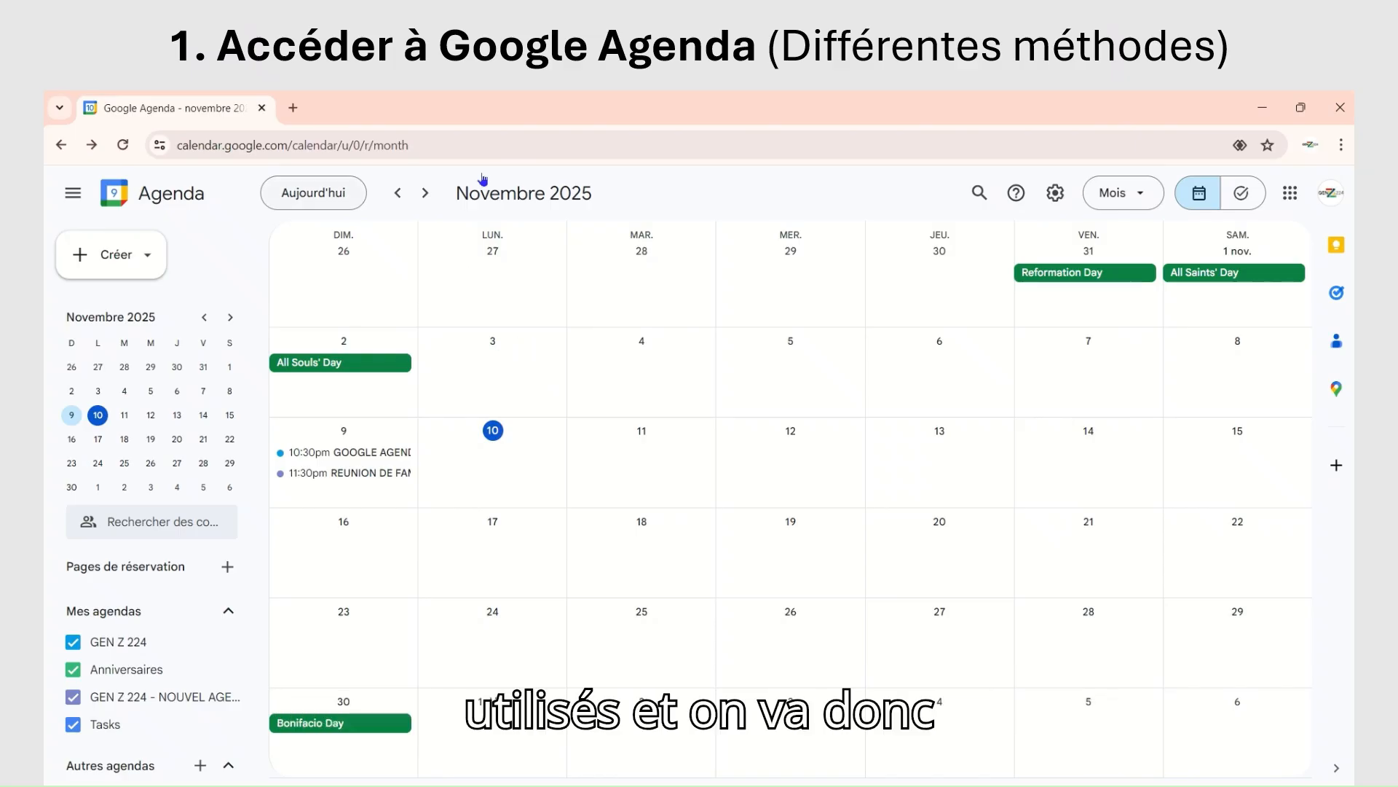
{"action": "mouse_move", "coordinate": [680, 95]}
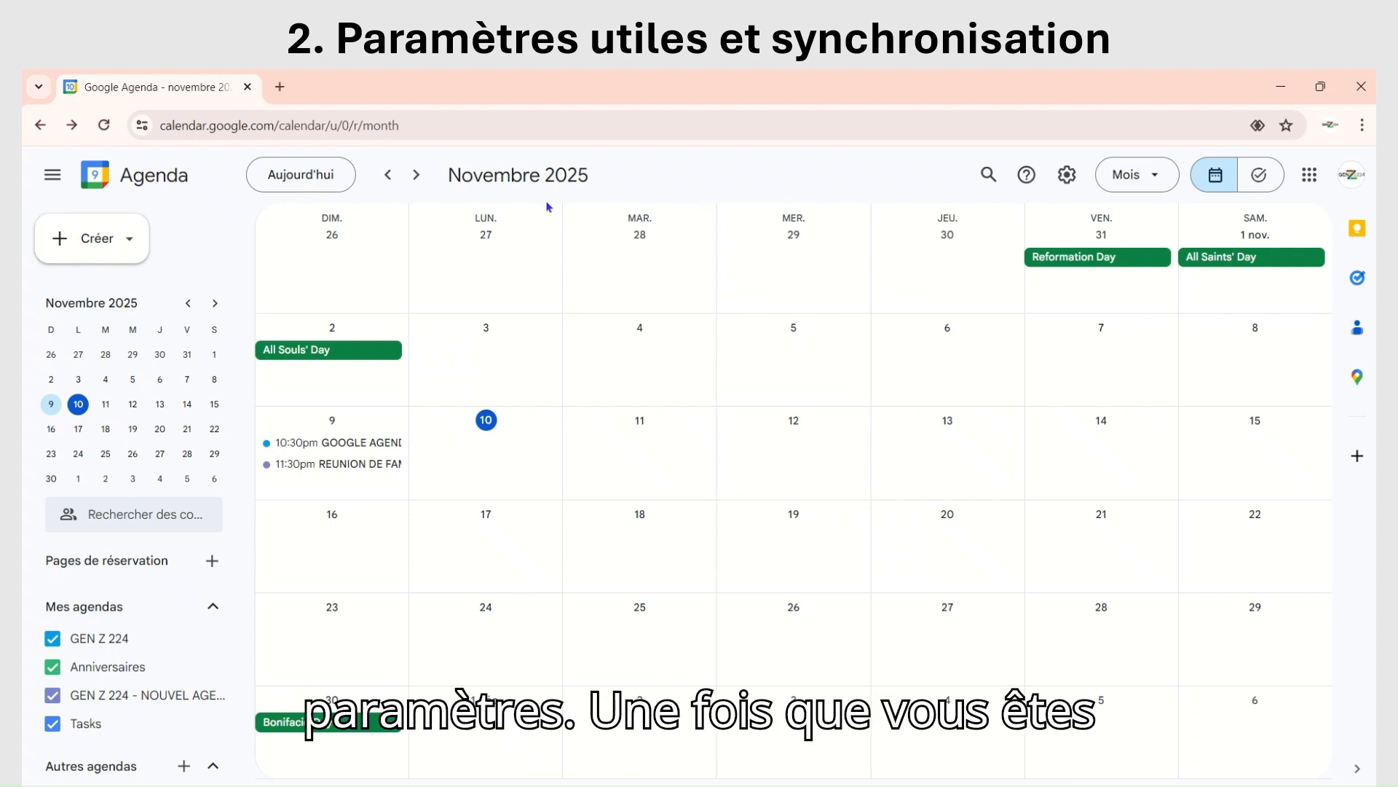
Step: Change the calendar's appearance to the dark theme (Sombre) and apply it
{"action": "left_click", "coordinate": [1067, 177]}
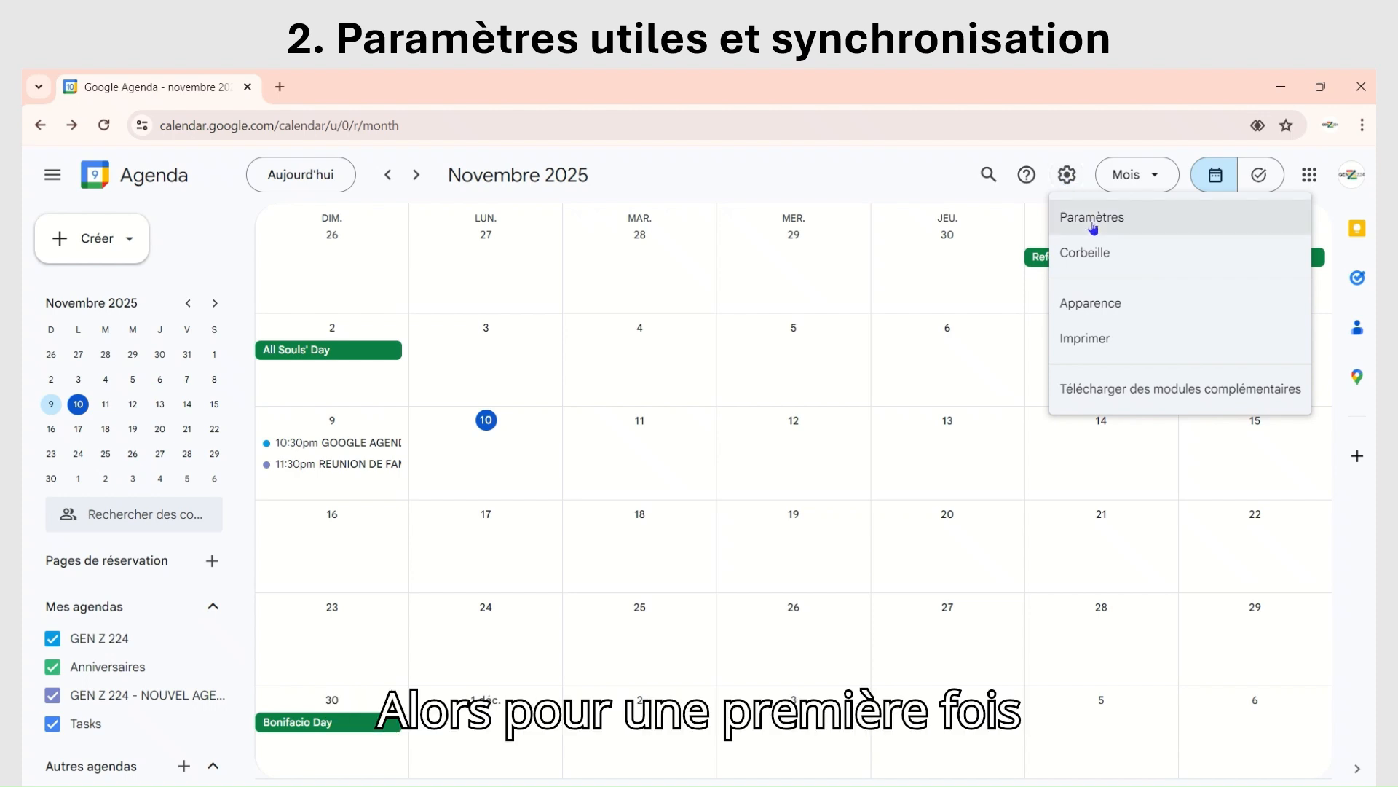
{"action": "left_click", "coordinate": [1115, 306]}
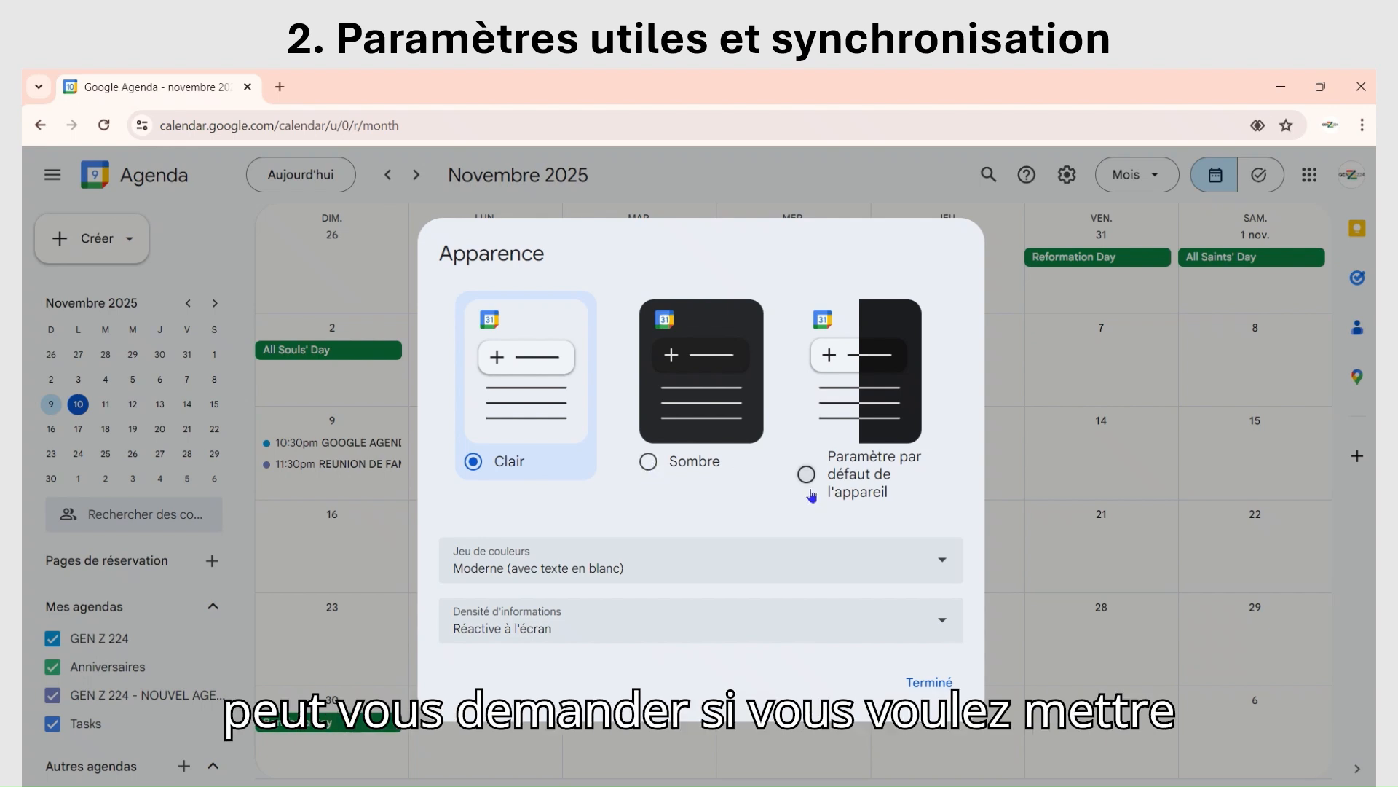
{"action": "left_click", "coordinate": [649, 464]}
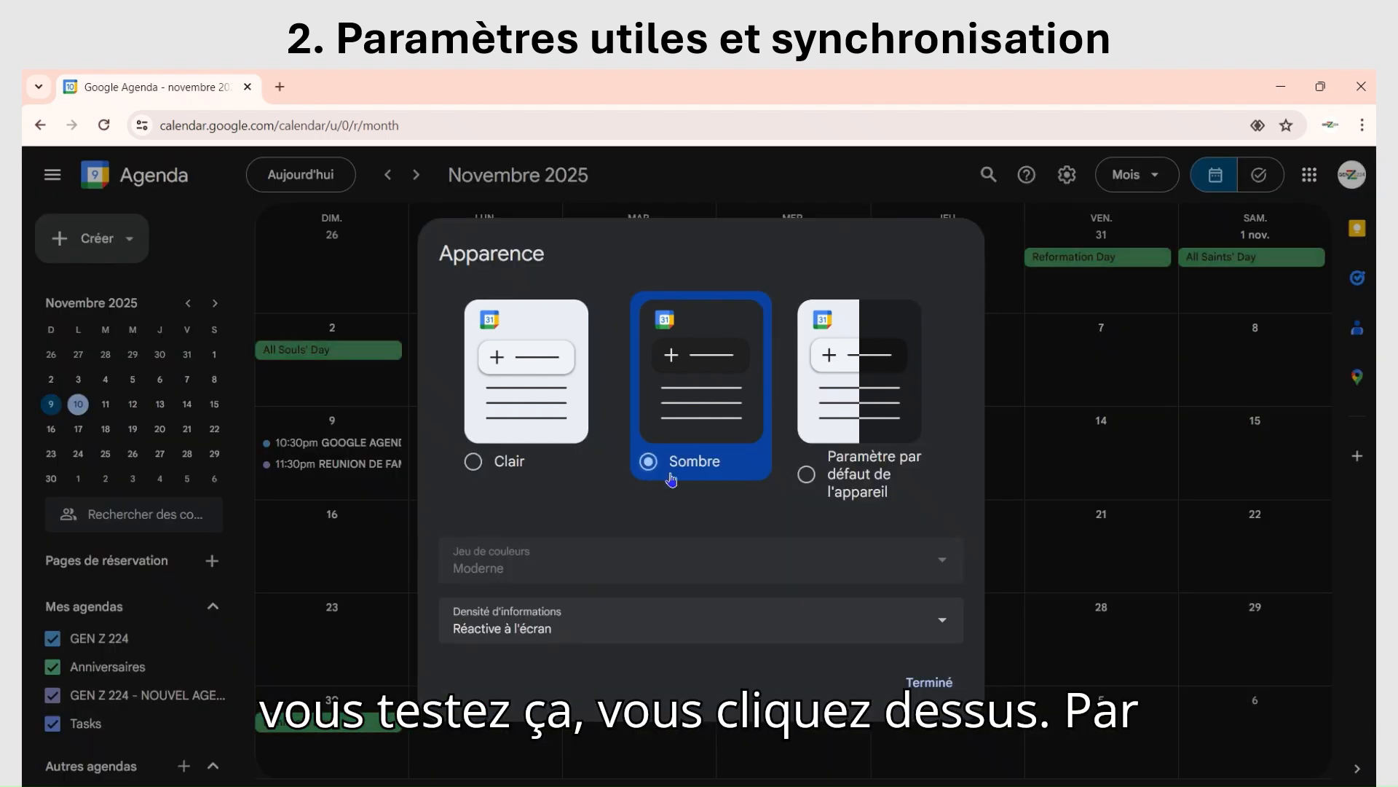
{"action": "left_click", "coordinate": [922, 683]}
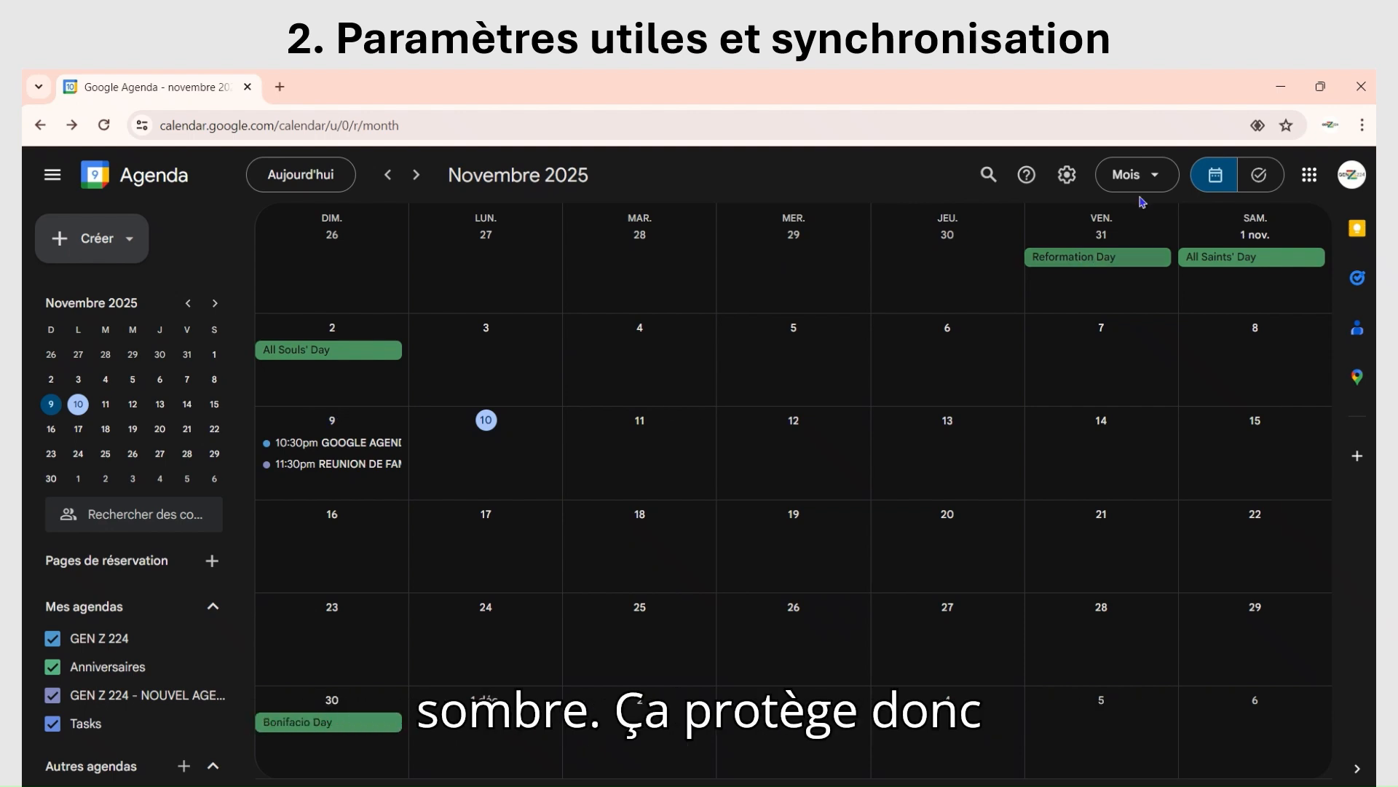
Step: Set the calendar's appearance back to the light theme (Clair) and apply it
{"action": "left_click", "coordinate": [1153, 179]}
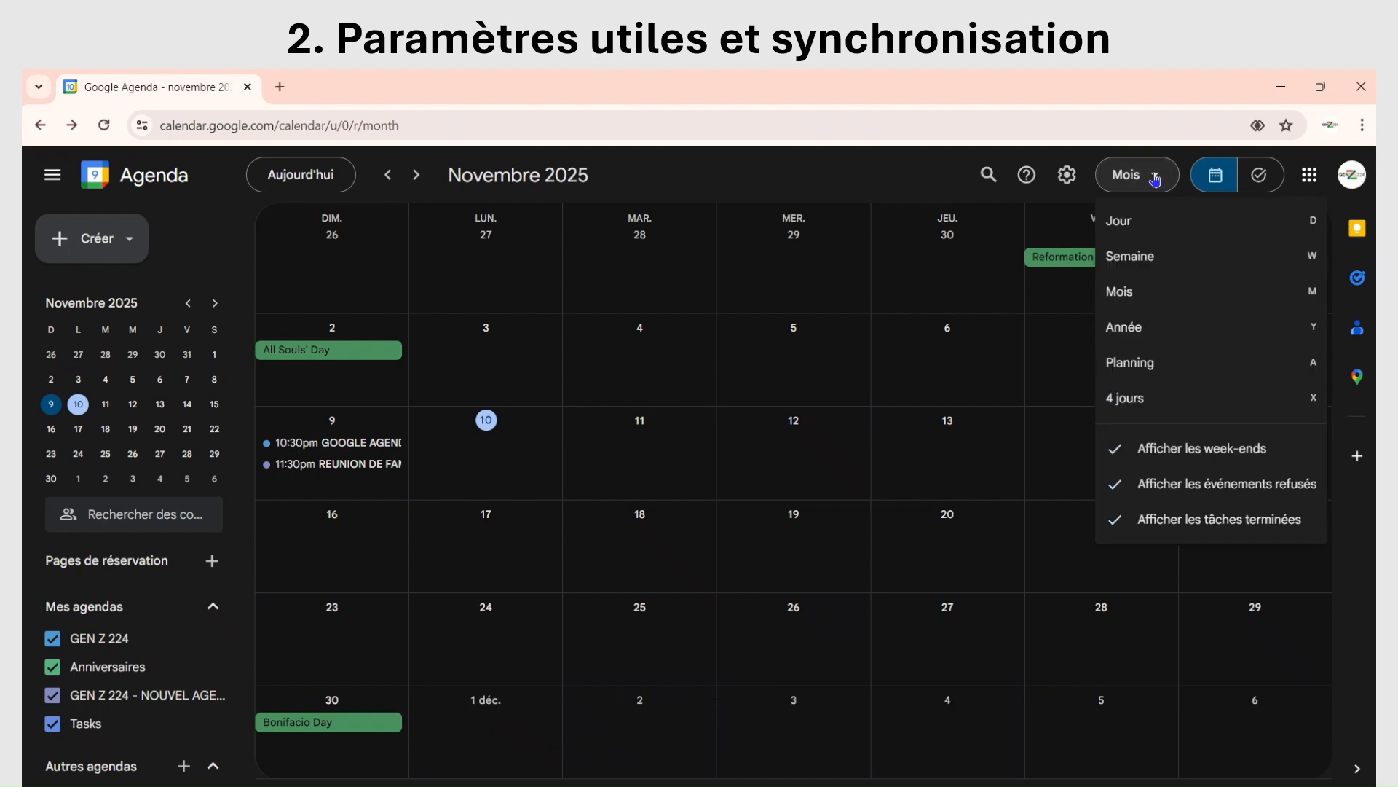
{"action": "left_click", "coordinate": [1067, 174]}
{"action": "left_click", "coordinate": [1103, 305]}
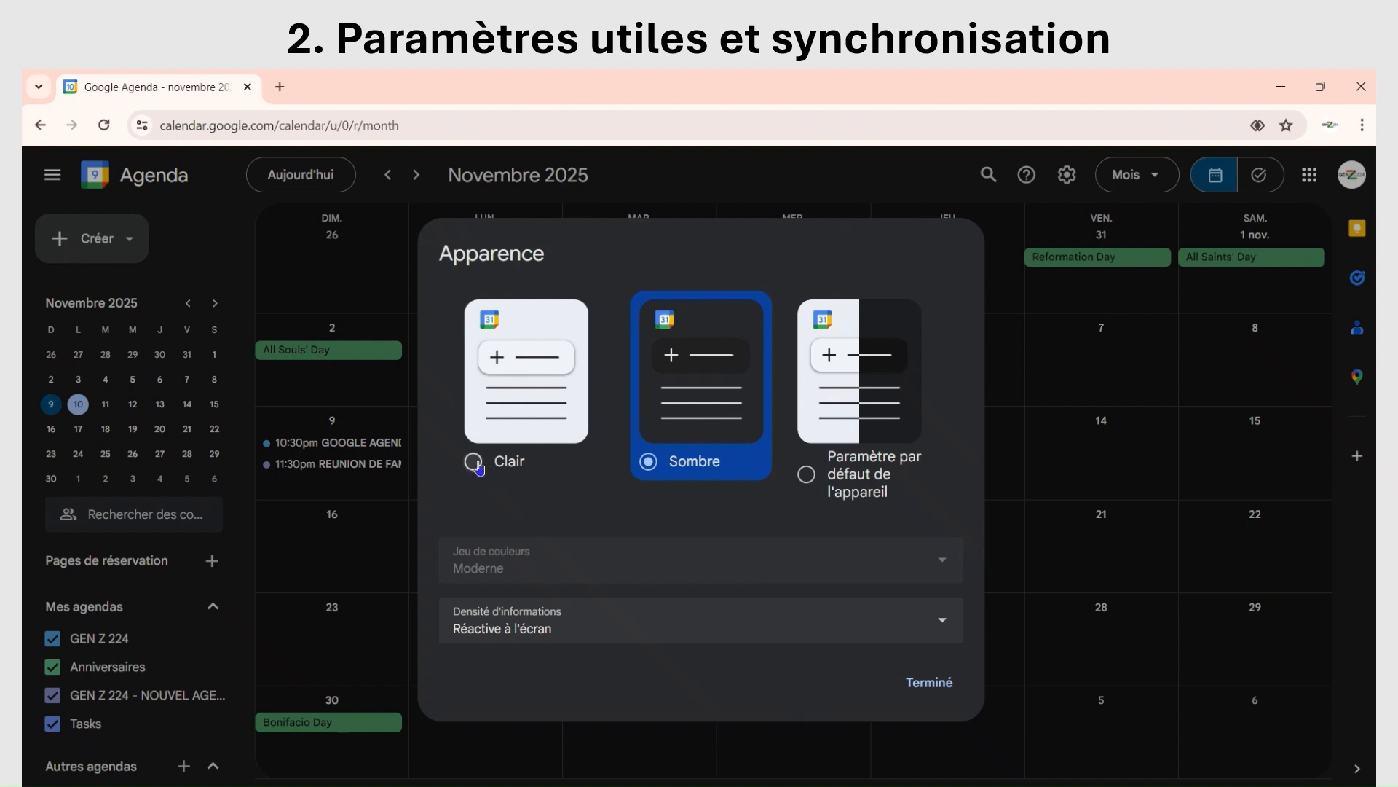
{"action": "left_click", "coordinate": [475, 463]}
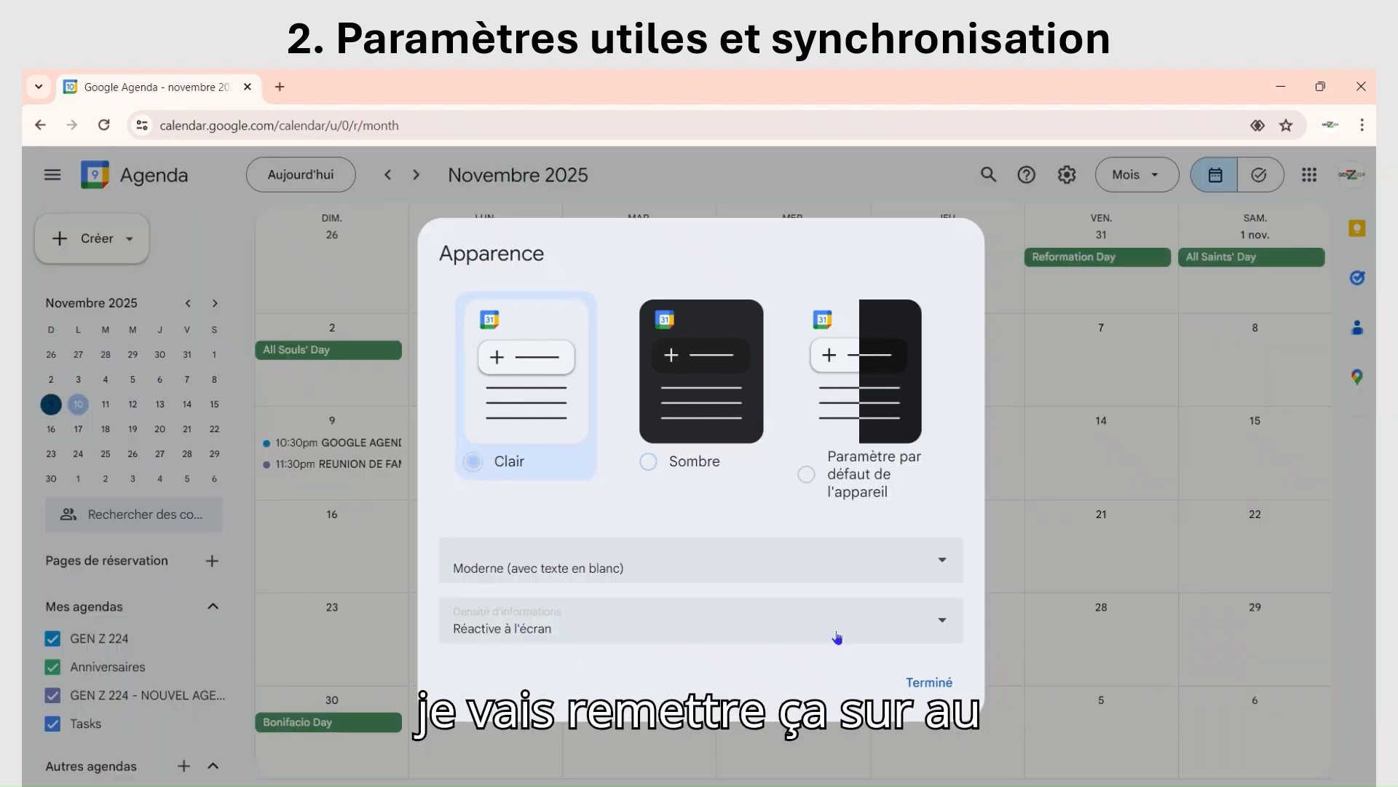
{"action": "left_click", "coordinate": [927, 678]}
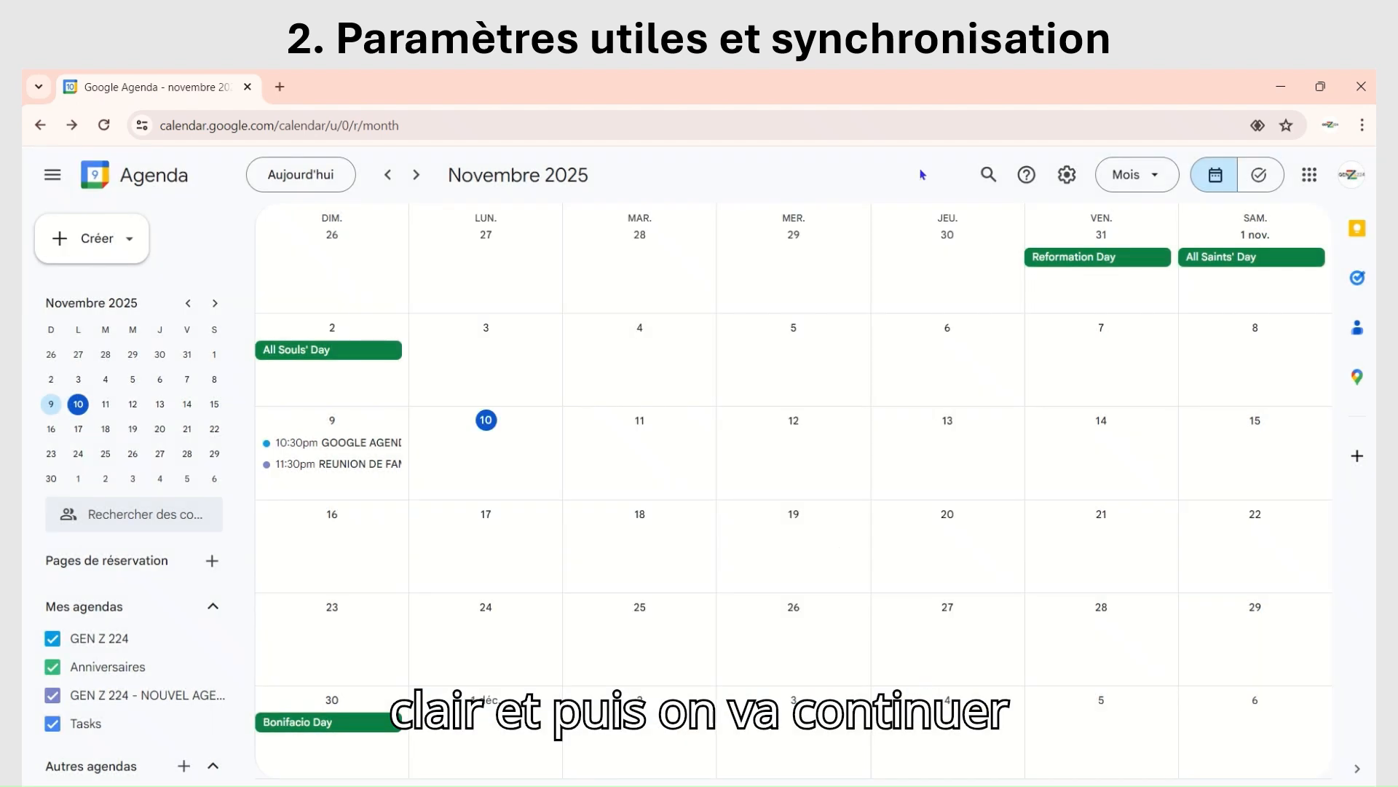
Step: Open the calendar's trash (Corbeille) and check it for deleted events
{"action": "left_click", "coordinate": [1068, 176]}
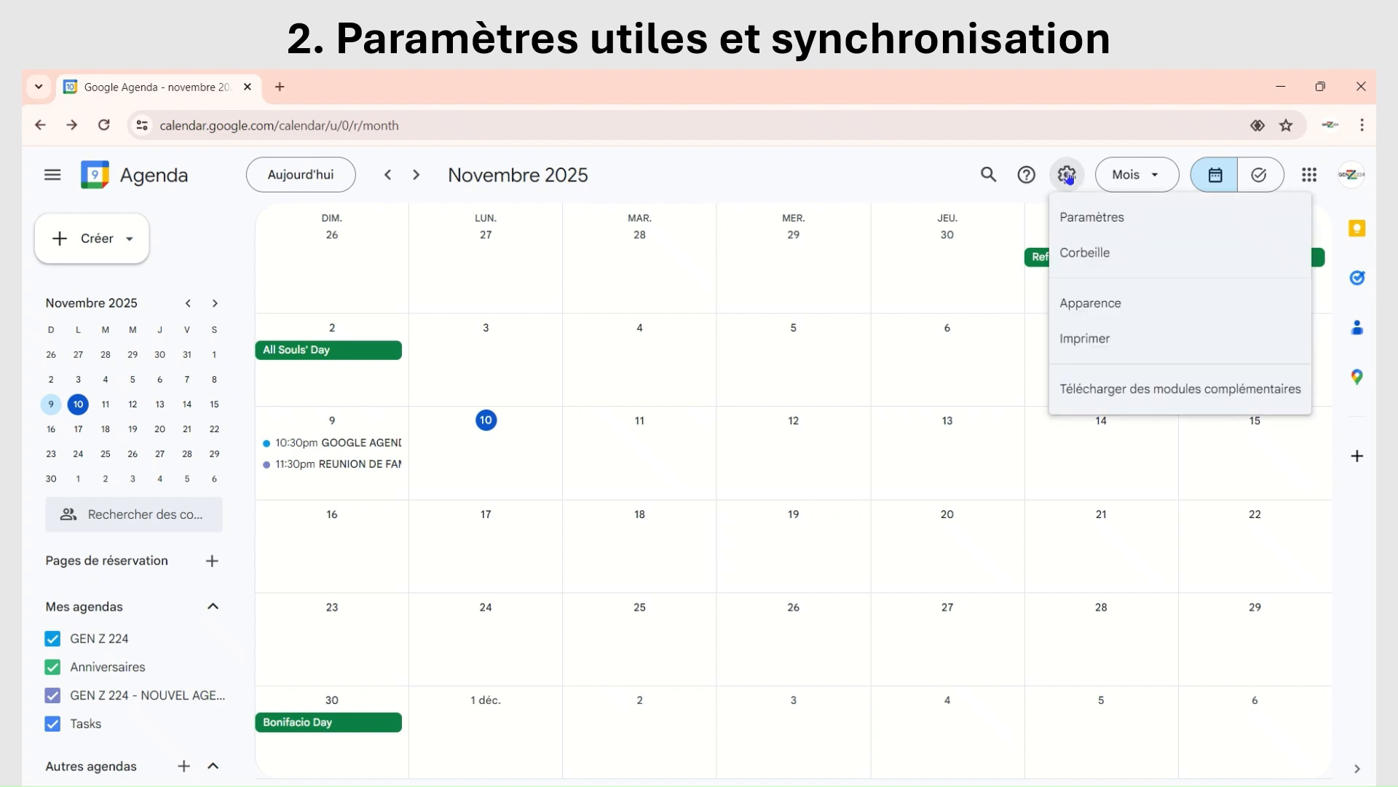
{"action": "left_click", "coordinate": [1104, 254]}
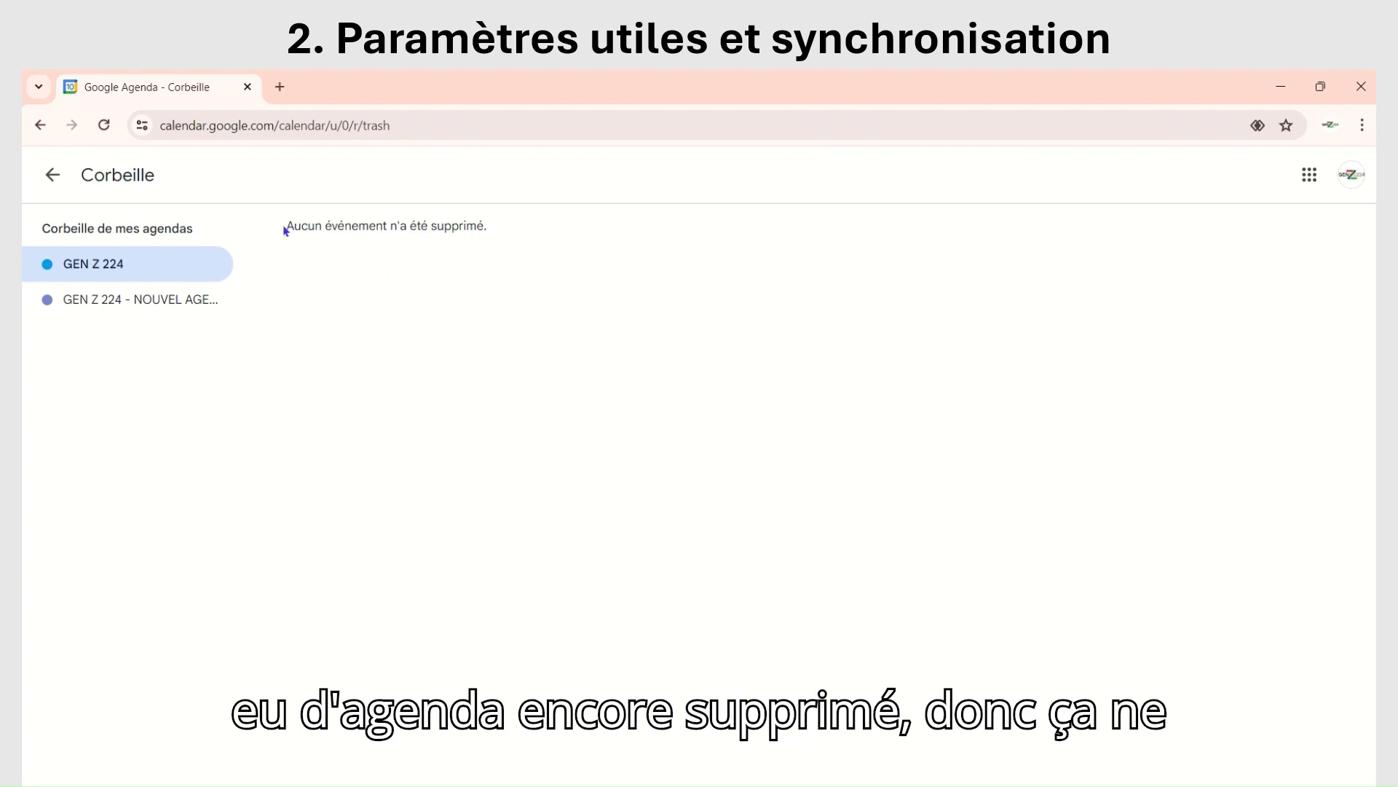
{"action": "left_click_drag", "start_coordinate": [284, 230], "coordinate": [504, 233]}
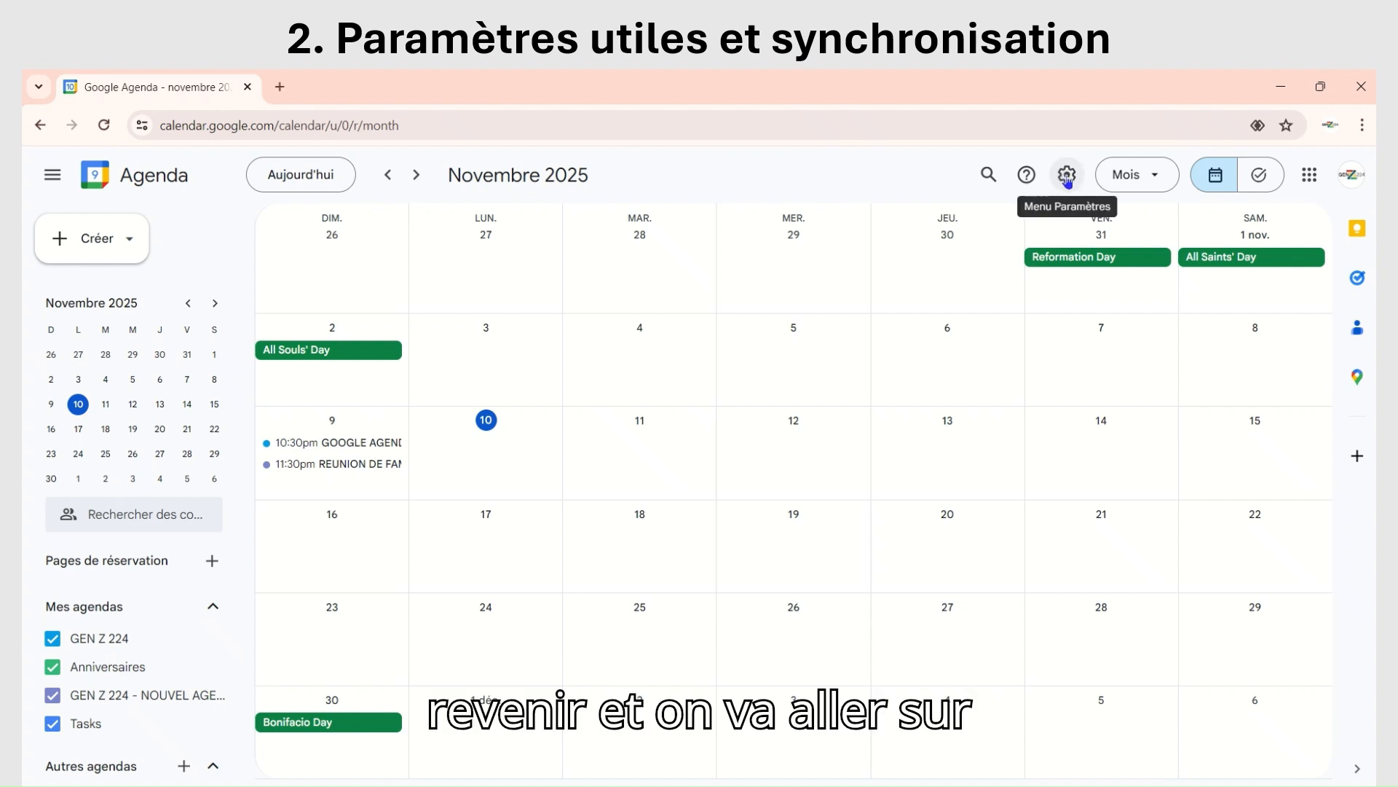
Step: Open the calendar's general settings and enlarge the page to examine the language and region options up close
{"action": "left_click", "coordinate": [1068, 176]}
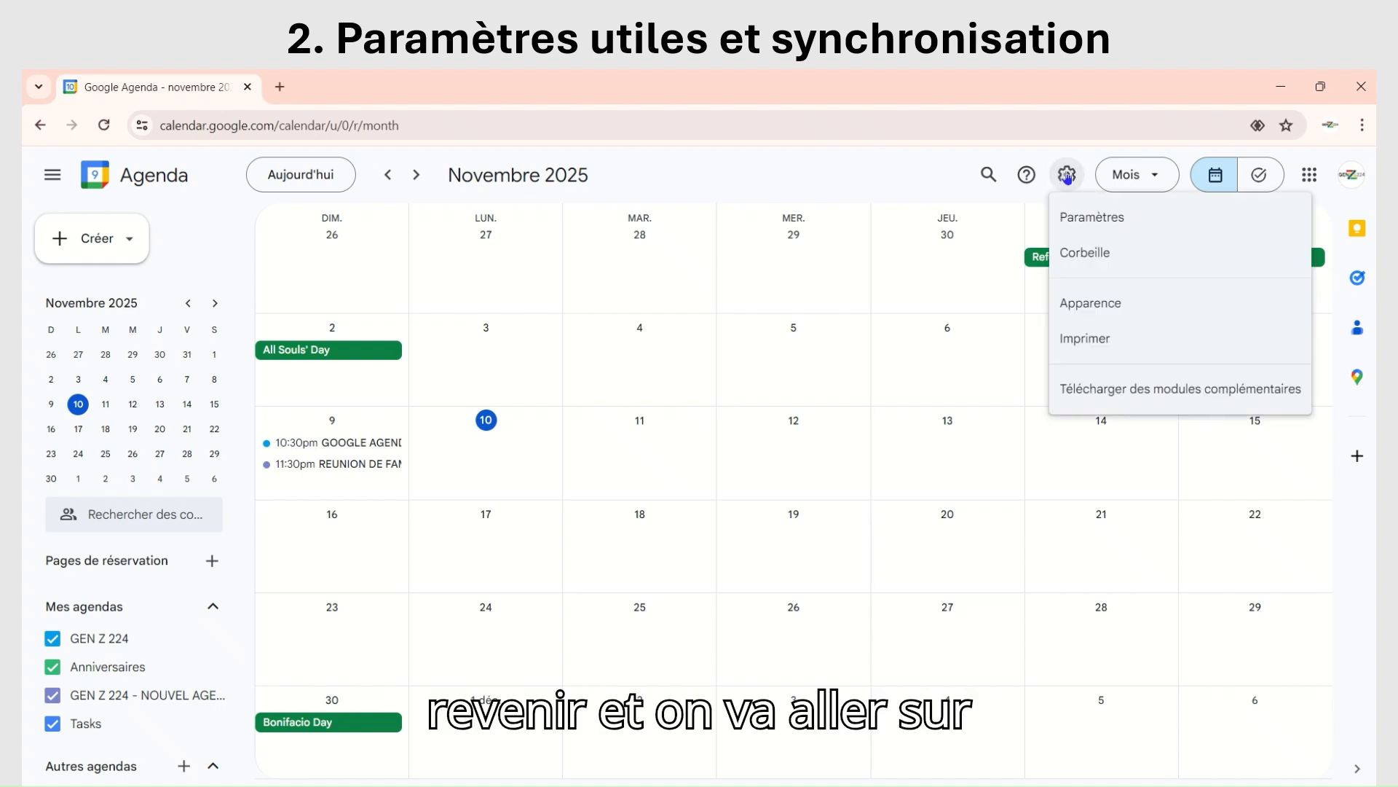
{"action": "left_click", "coordinate": [1096, 218]}
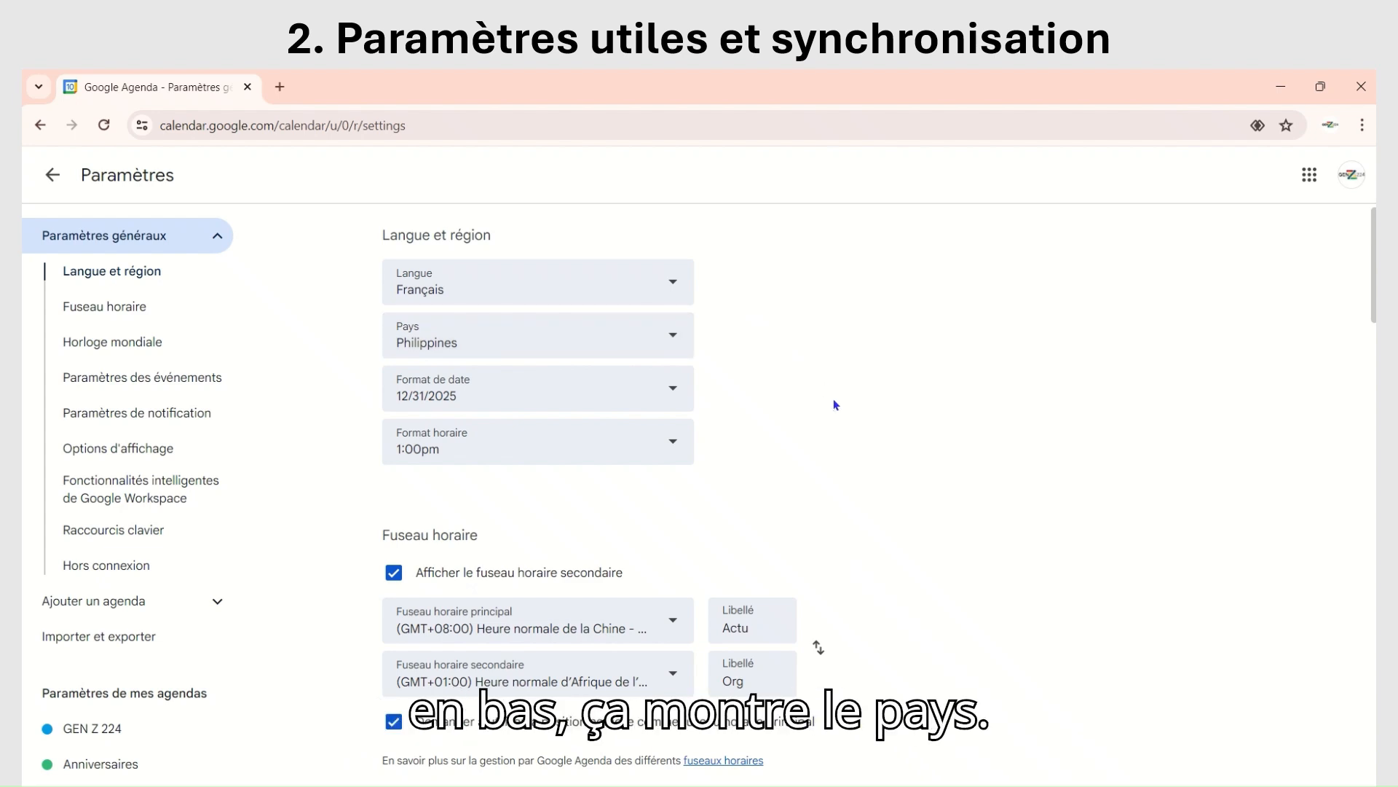
{"action": "key", "text": "ctrl+minus"}
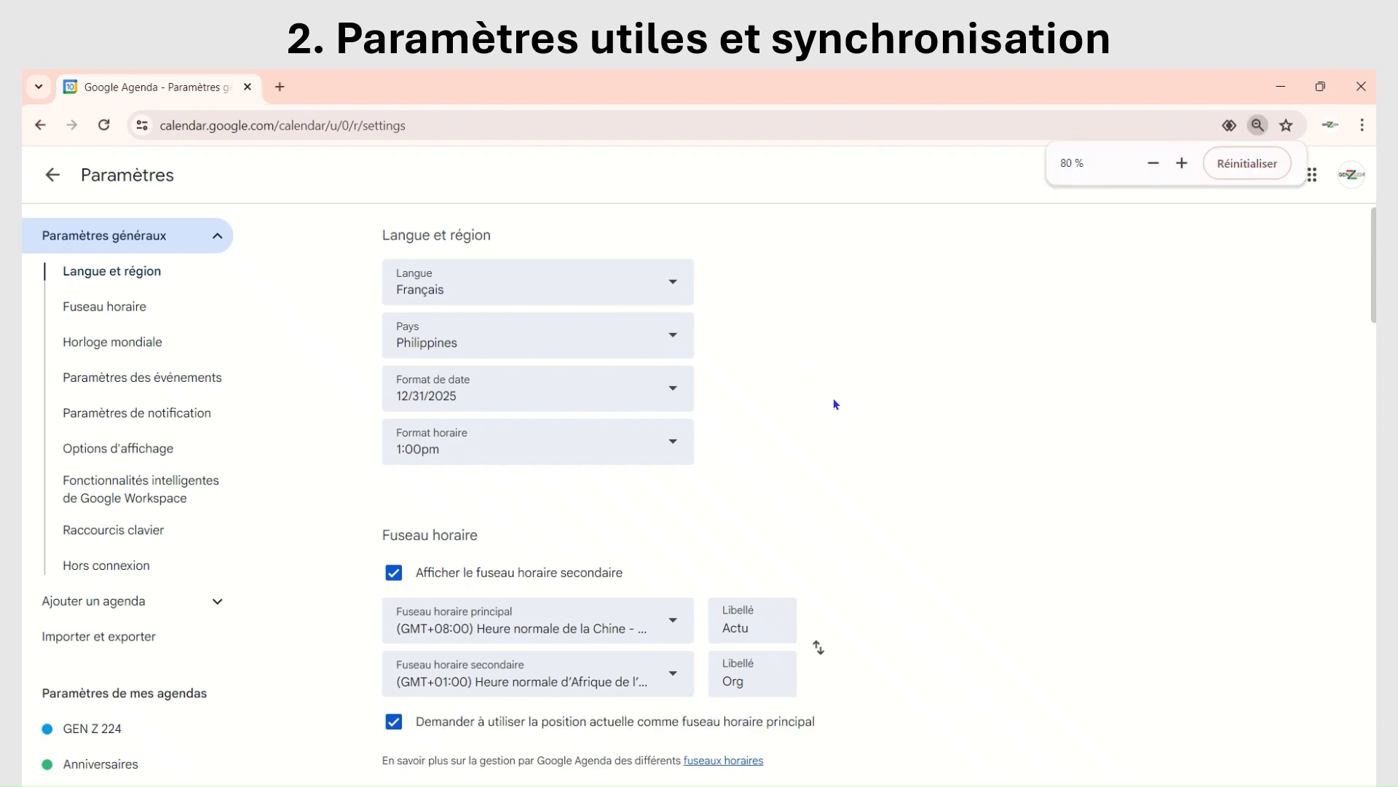
{"action": "key", "text": "ctrl+plus"}
{"action": "key", "text": "ctrl+plus"}
{"action": "key", "text": "ctrl+plus"}
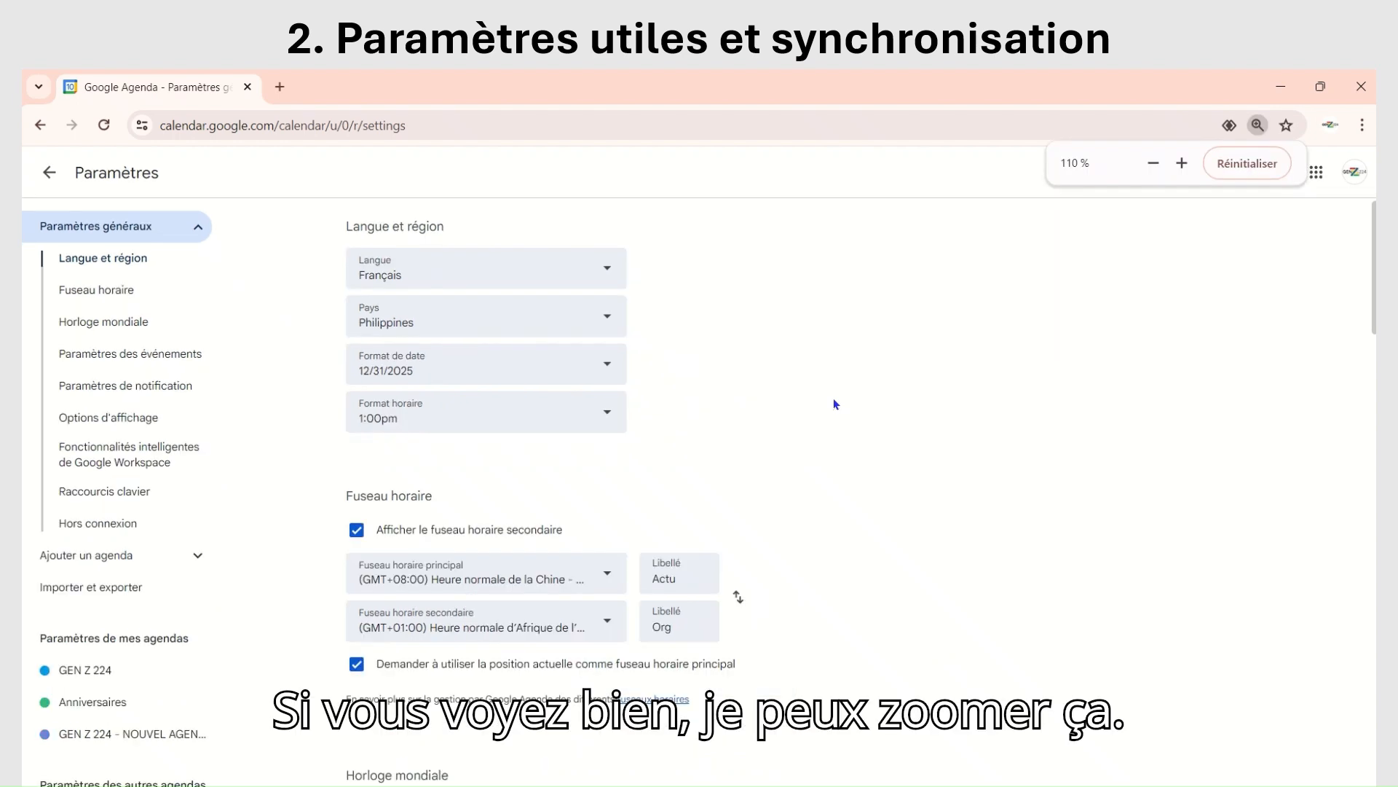
{"action": "key", "text": "ctrl+plus"}
{"action": "key", "text": "ctrl+plus"}
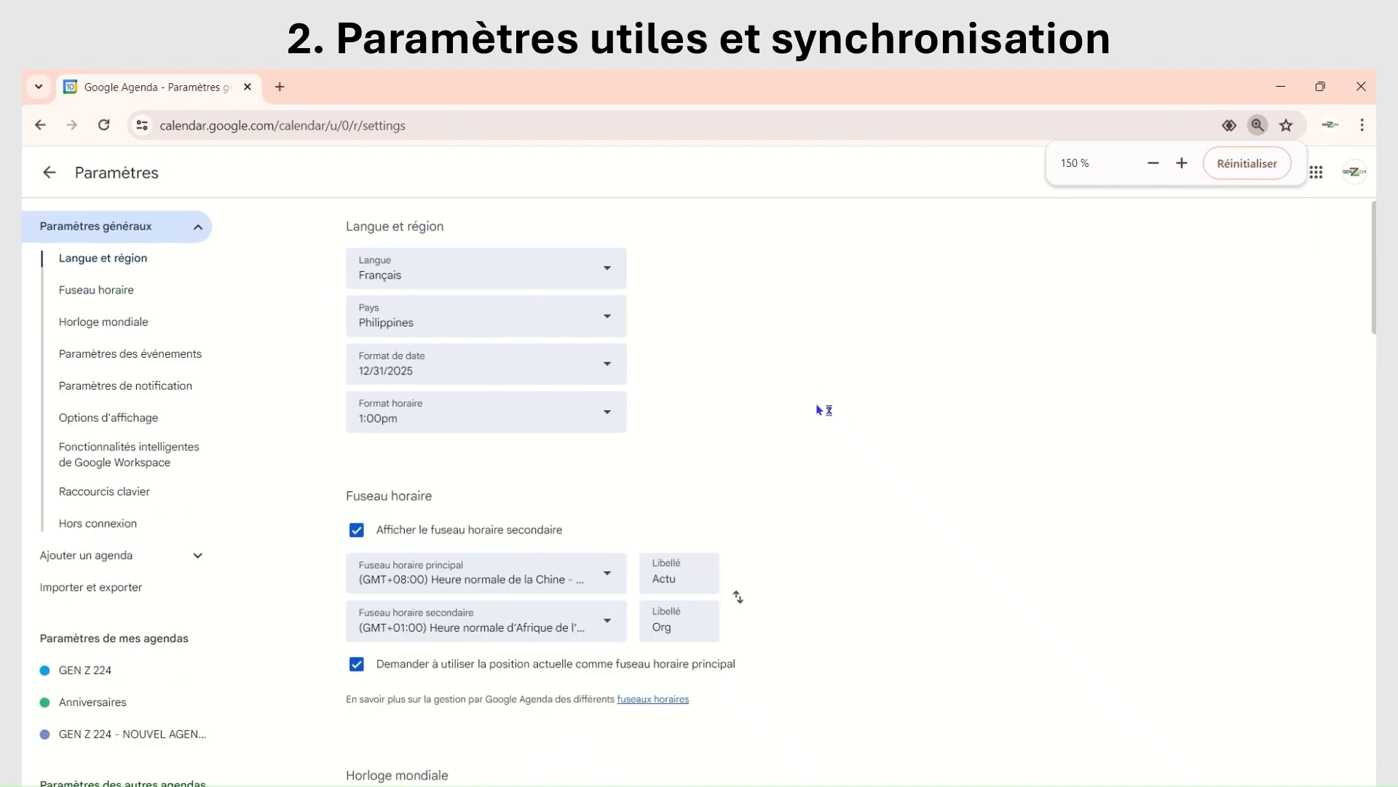
{"action": "key", "text": "ctrl+plus"}
{"action": "key", "text": "ctrl+plus"}
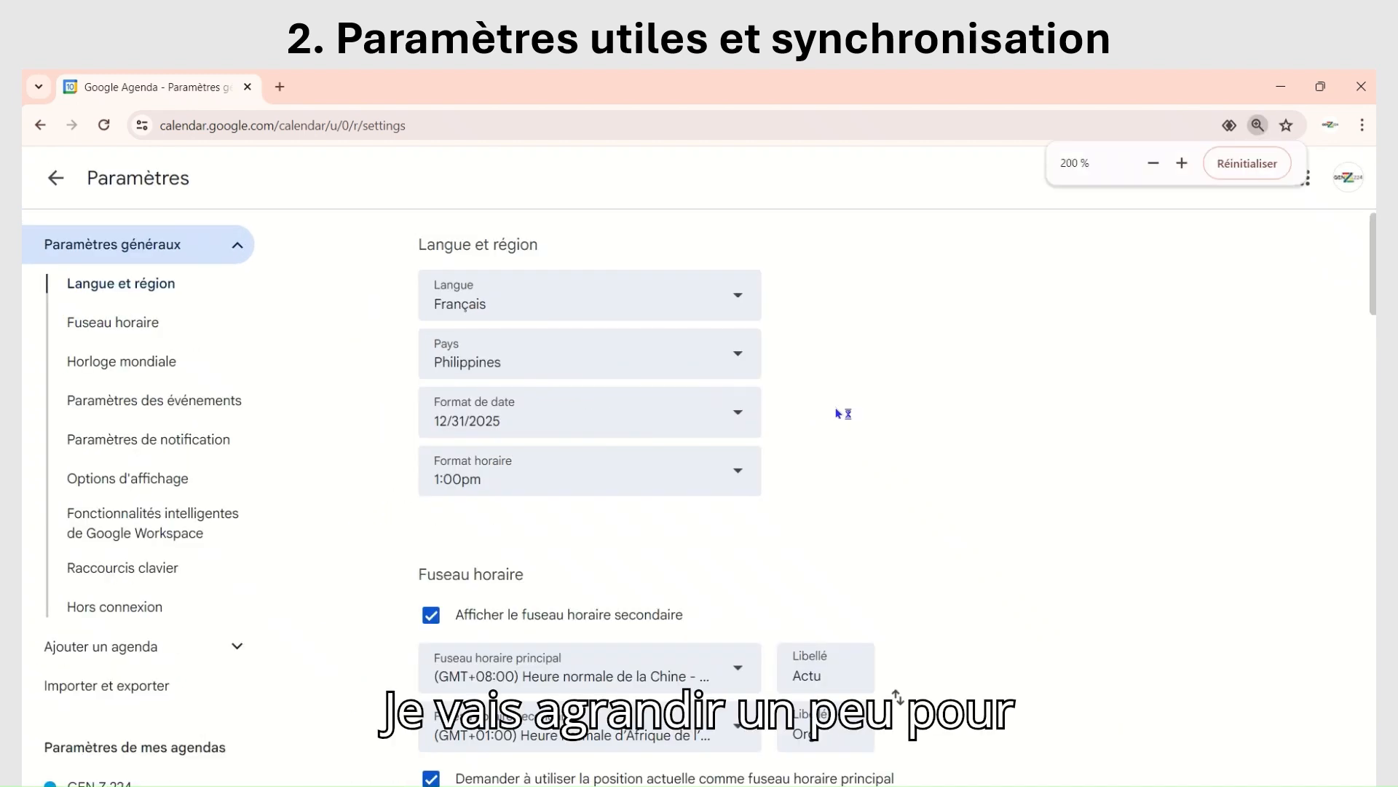
{"action": "key", "text": "ctrl+plus"}
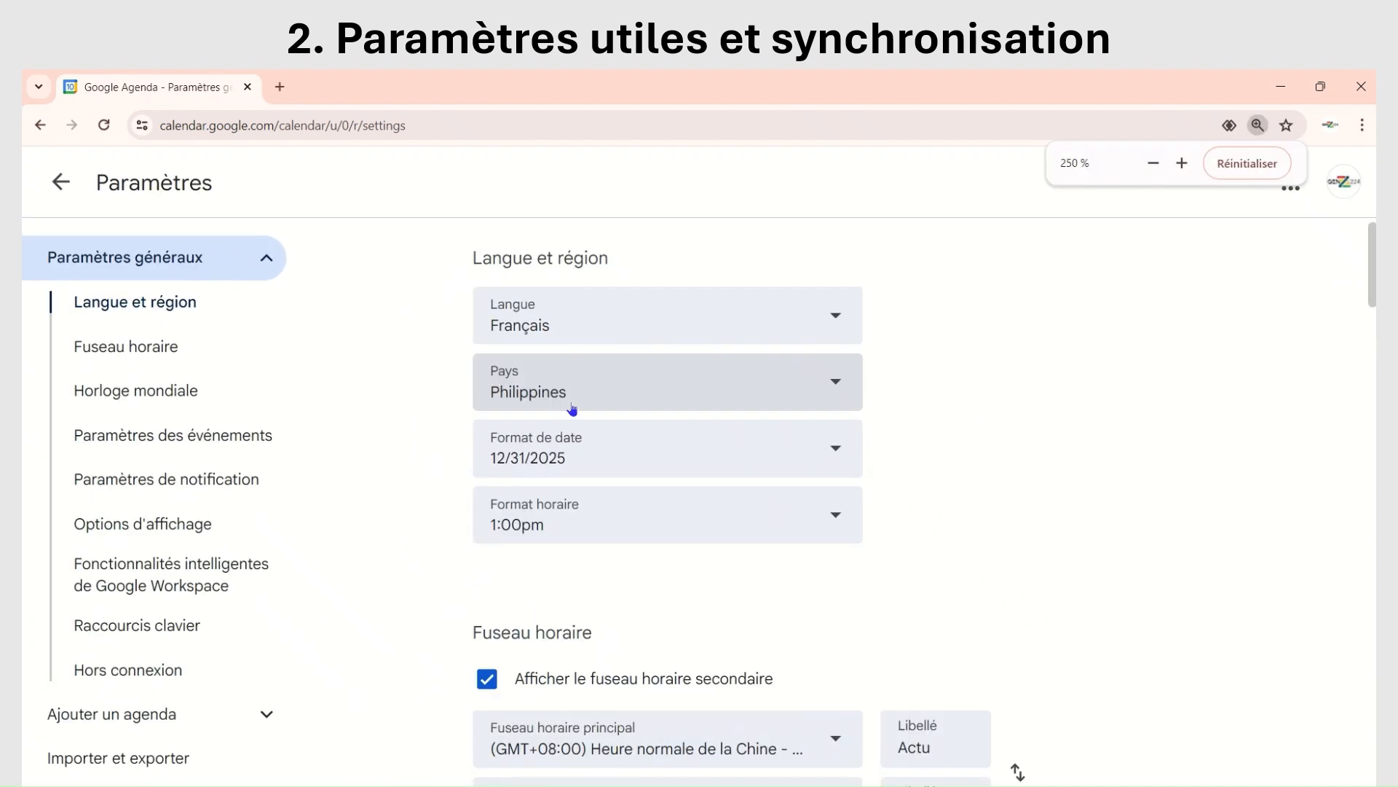
{"action": "key", "text": "ctrl+plus"}
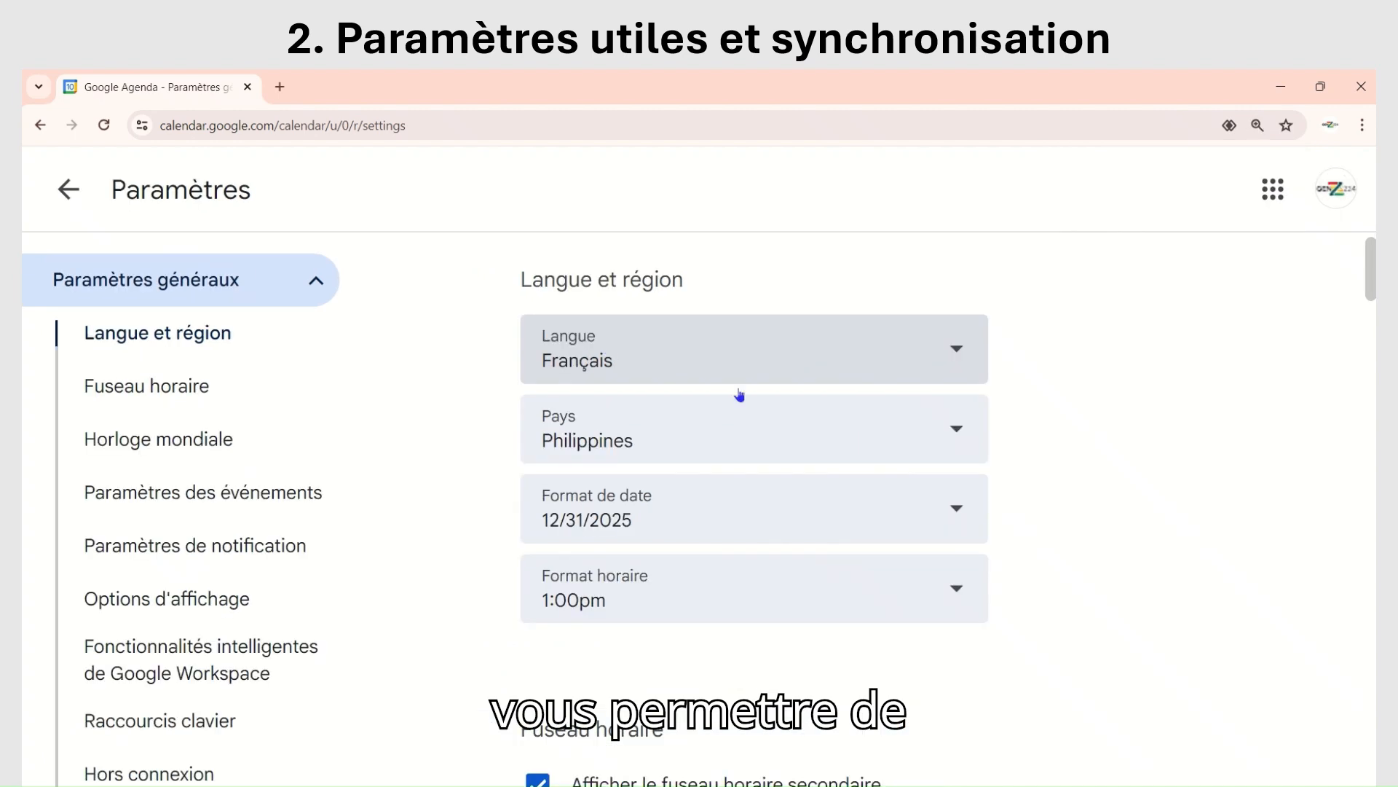
{"action": "key", "text": "ctrl+plus"}
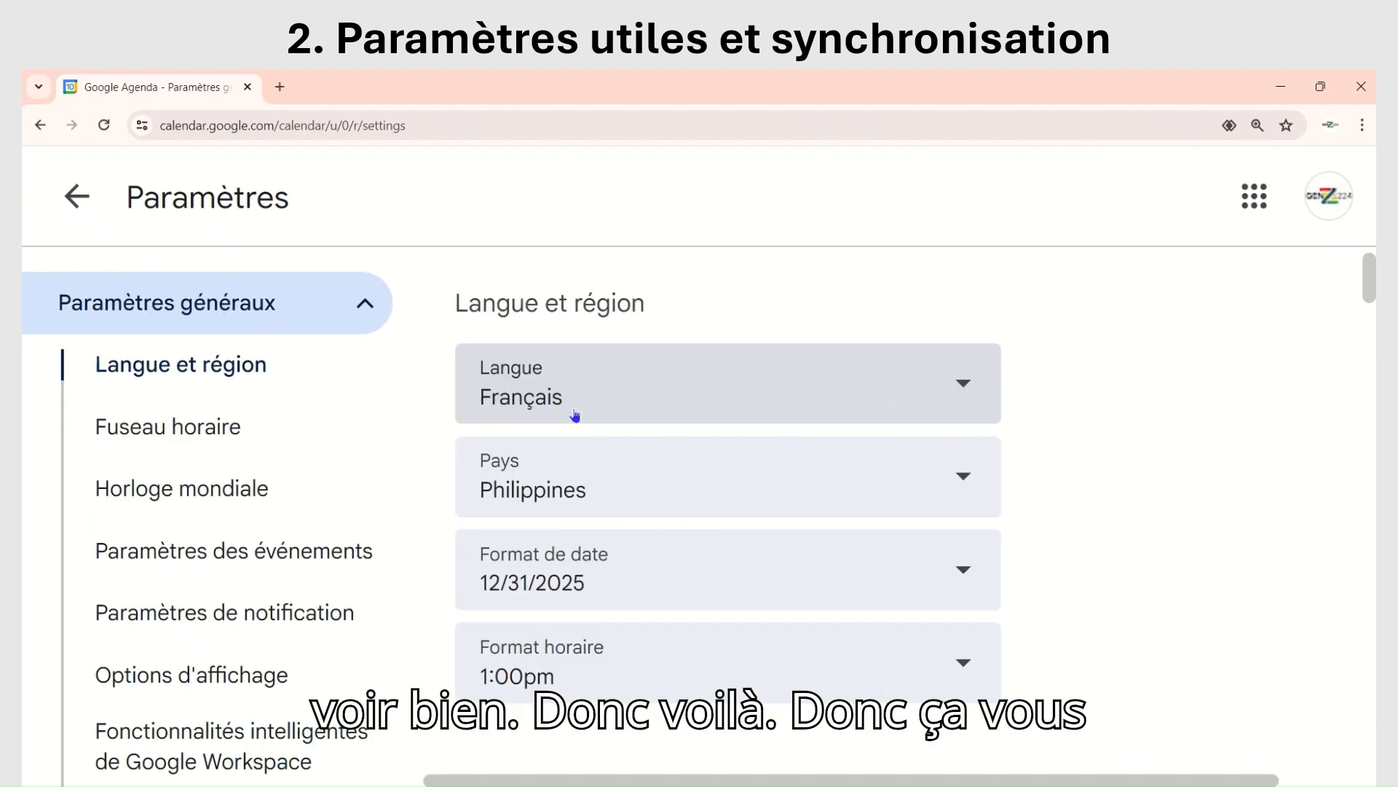
{"action": "key", "text": "ctrl+plus"}
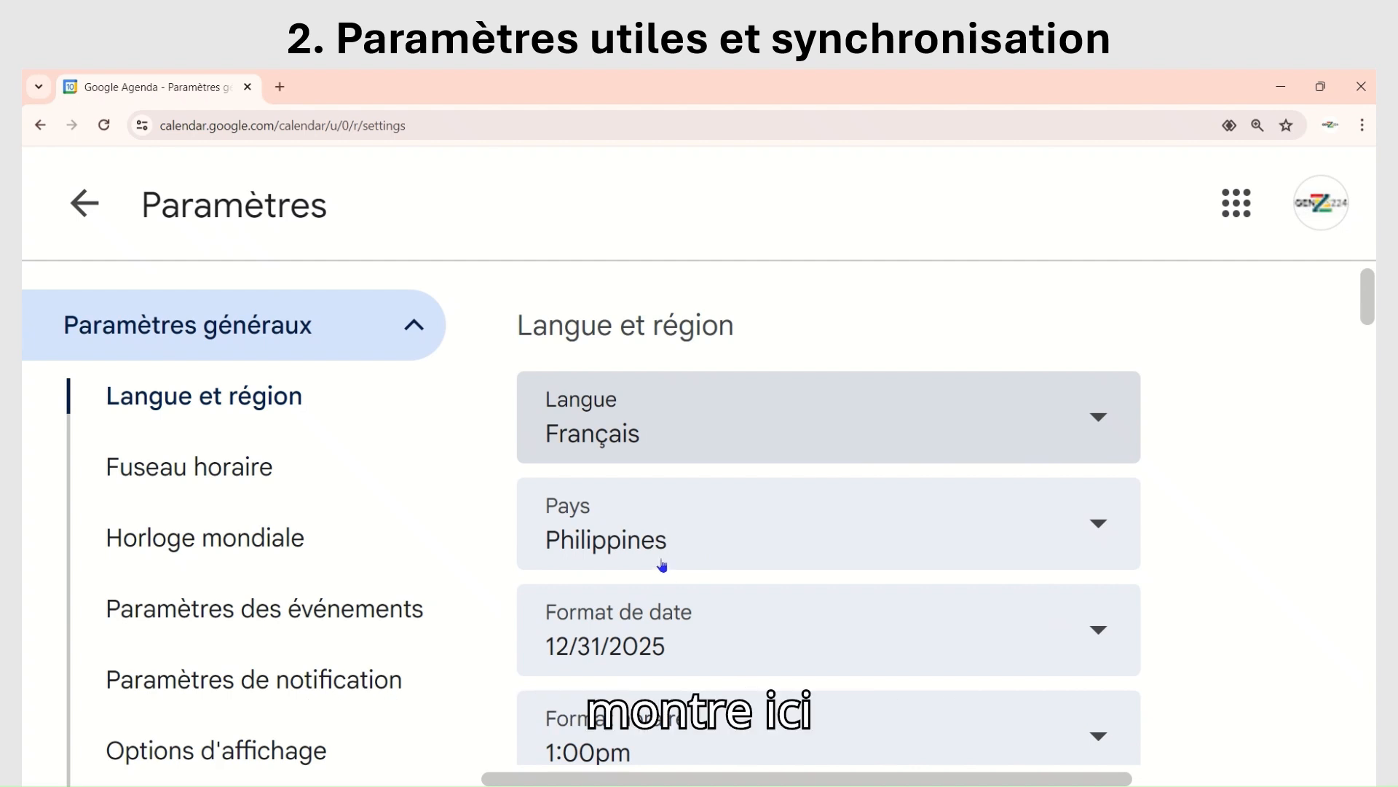
{"action": "key", "text": "ctrl+plus"}
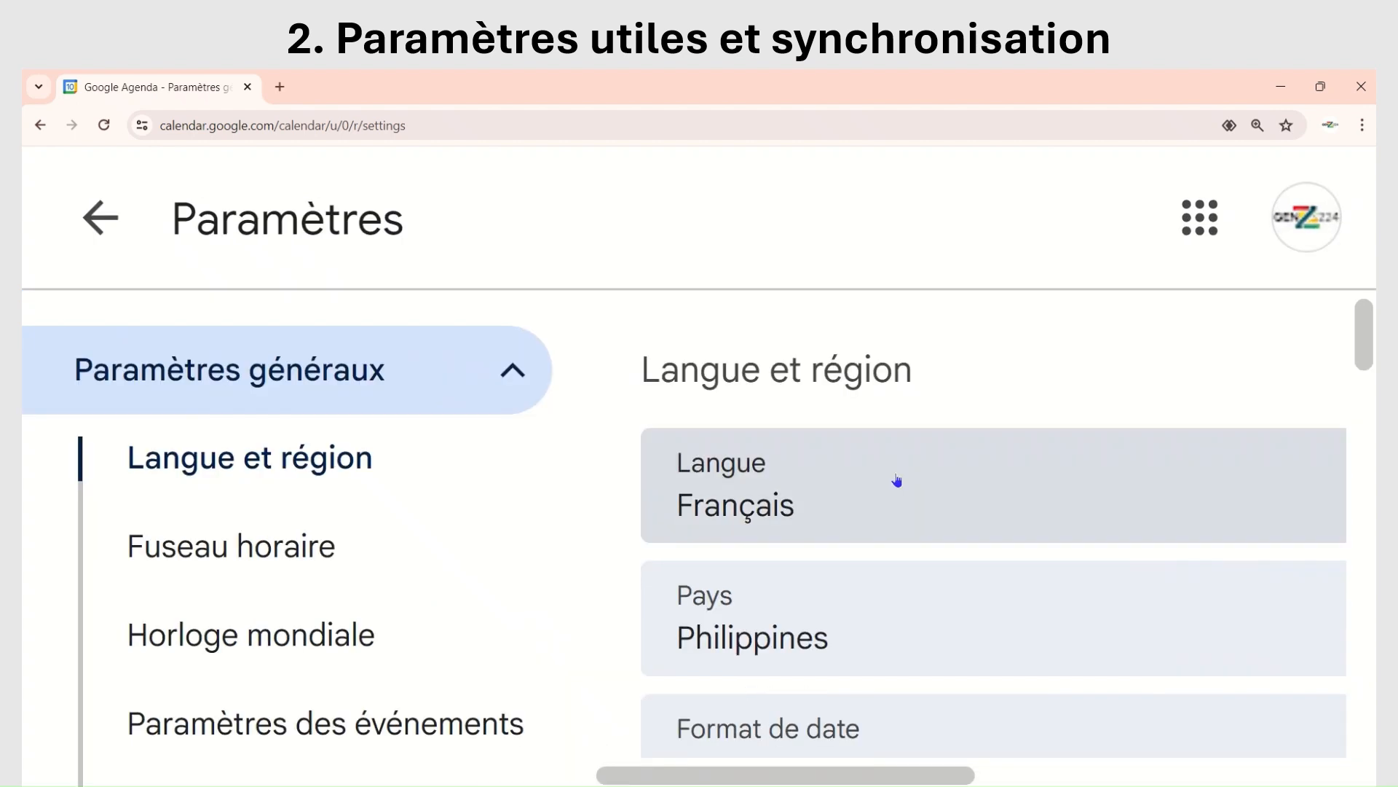
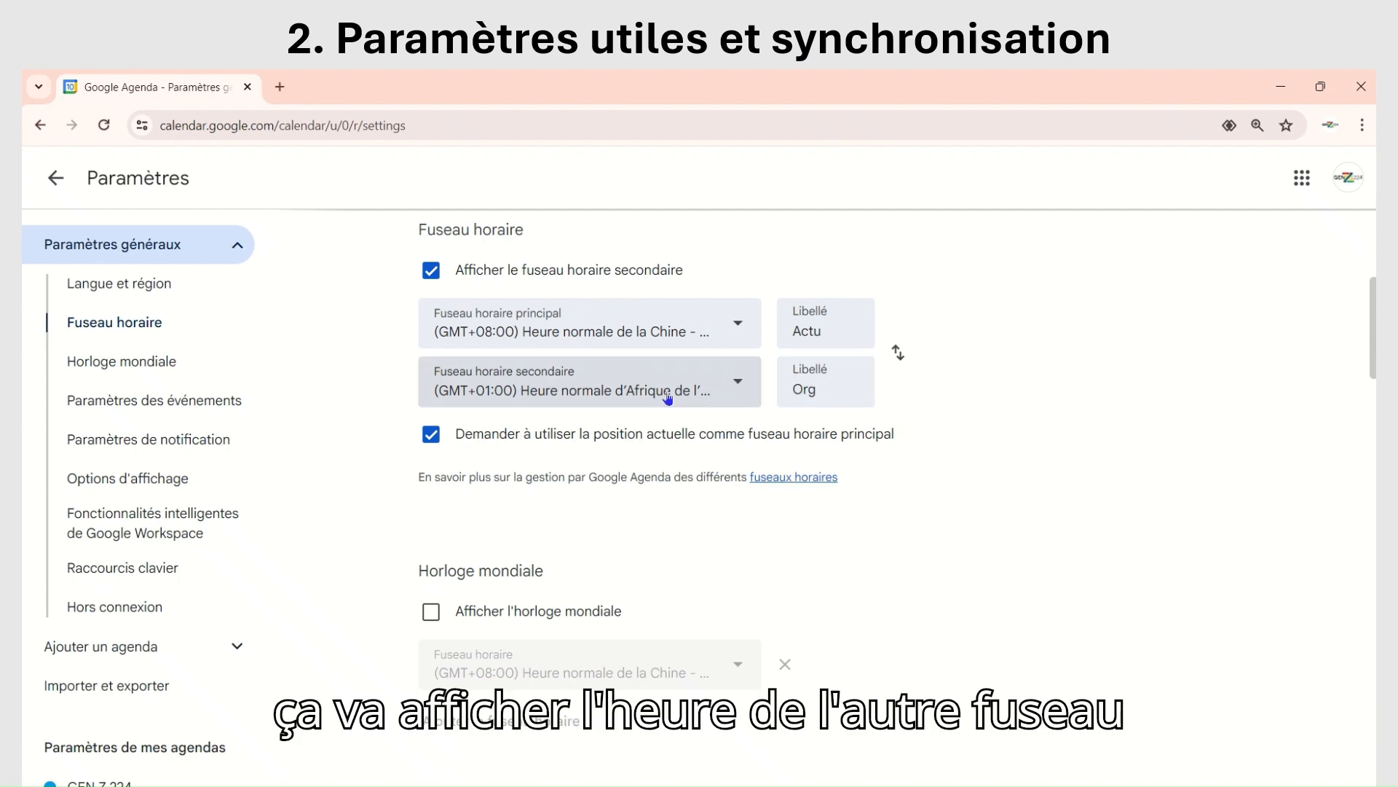
Step: Replace the secondary time zone's label with "Maroc"
{"action": "left_click", "coordinate": [831, 392]}
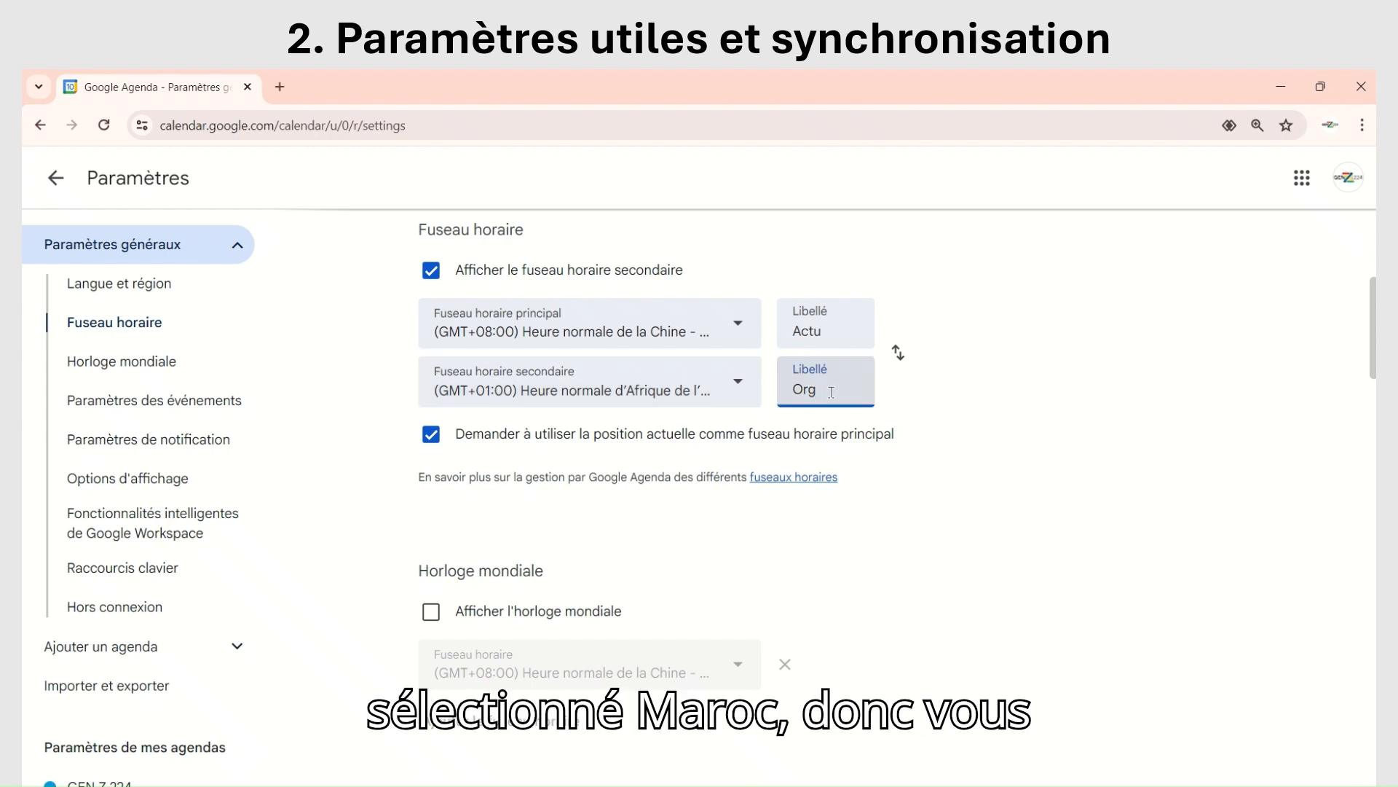
{"action": "key", "text": "BackSpace"}
{"action": "key", "text": "BackSpace"}
{"action": "key", "text": "BackSpace"}
{"action": "type", "text": "M"}
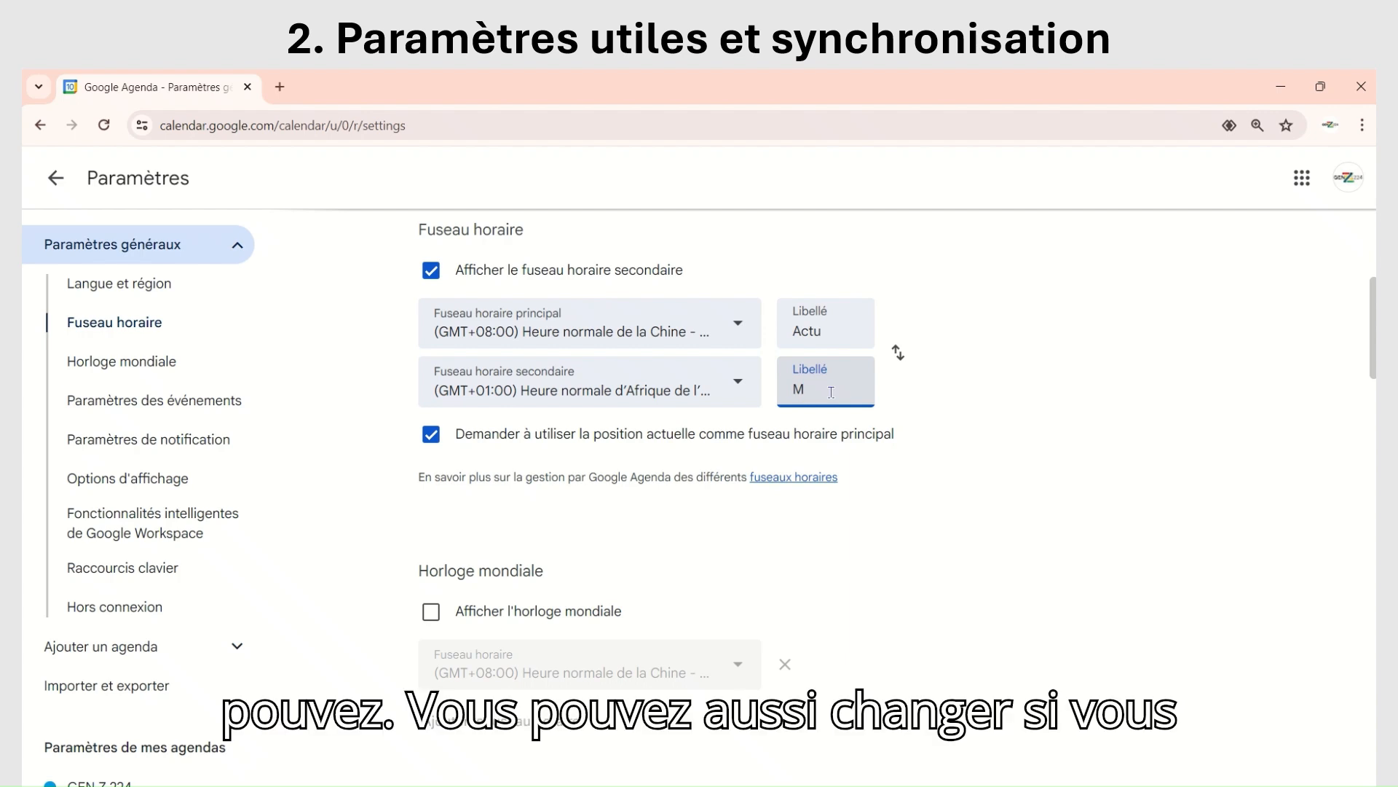
{"action": "type", "text": "aroc"}
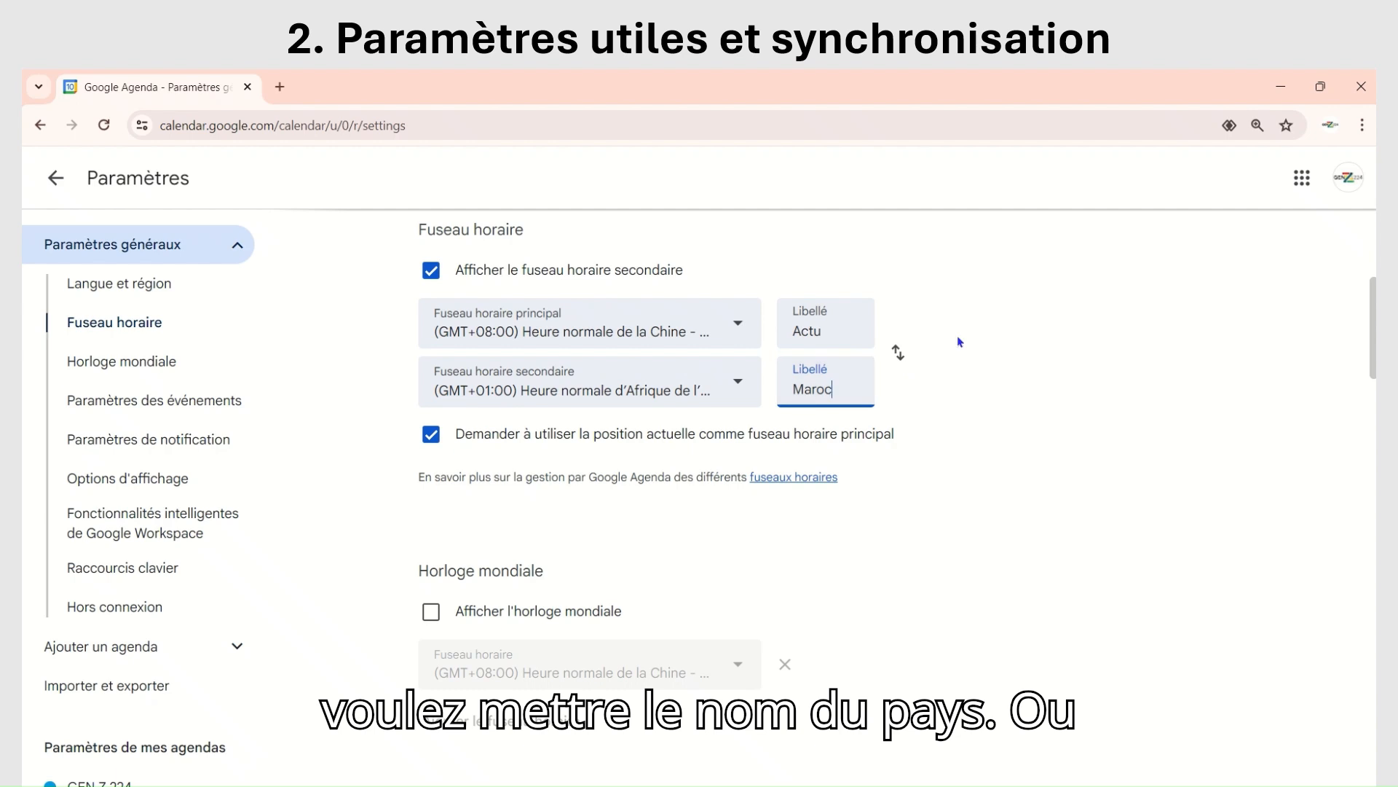
Step: Replace the primary time zone's label with "Chine"
{"action": "left_click", "coordinate": [839, 333]}
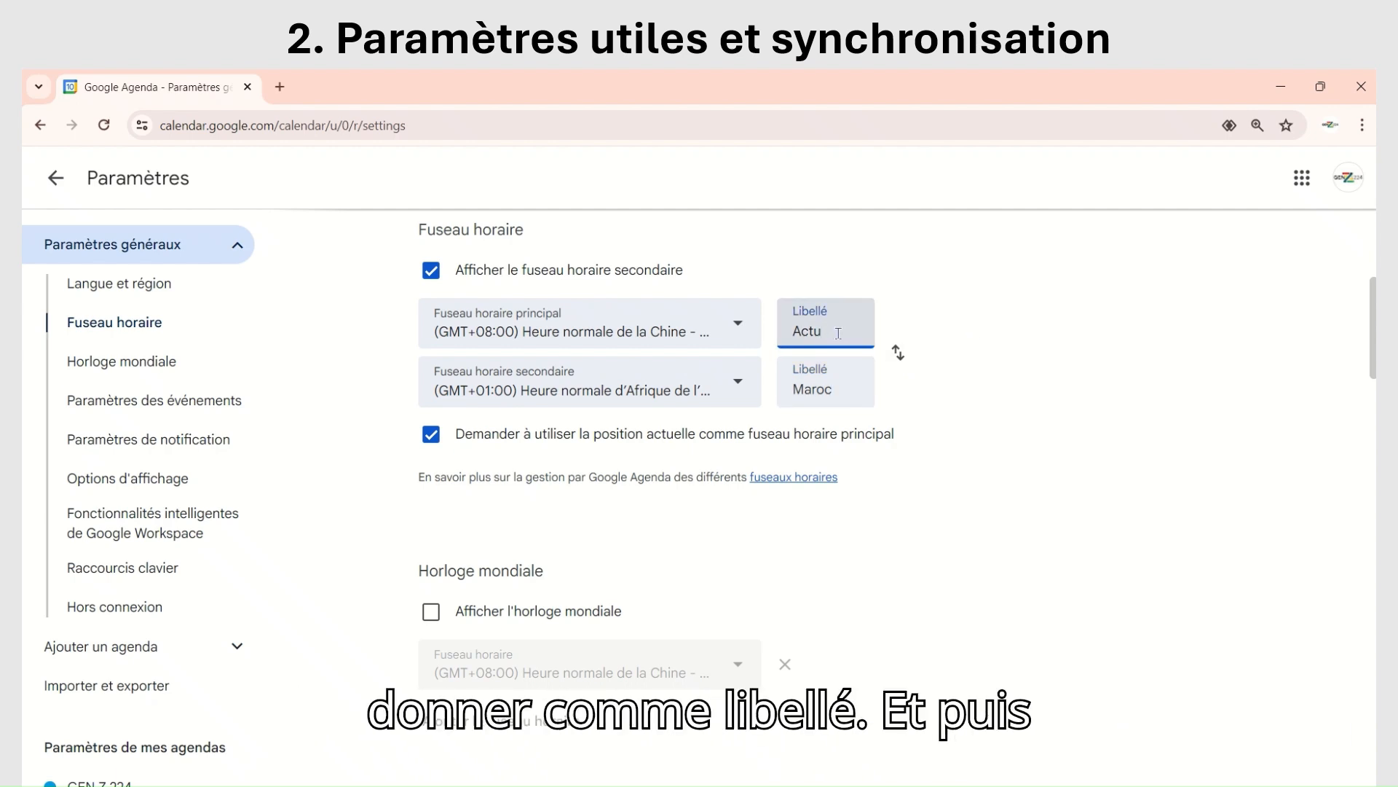
{"action": "key", "text": "BackSpace"}
{"action": "key", "text": "BackSpace"}
{"action": "key", "text": "BackSpace"}
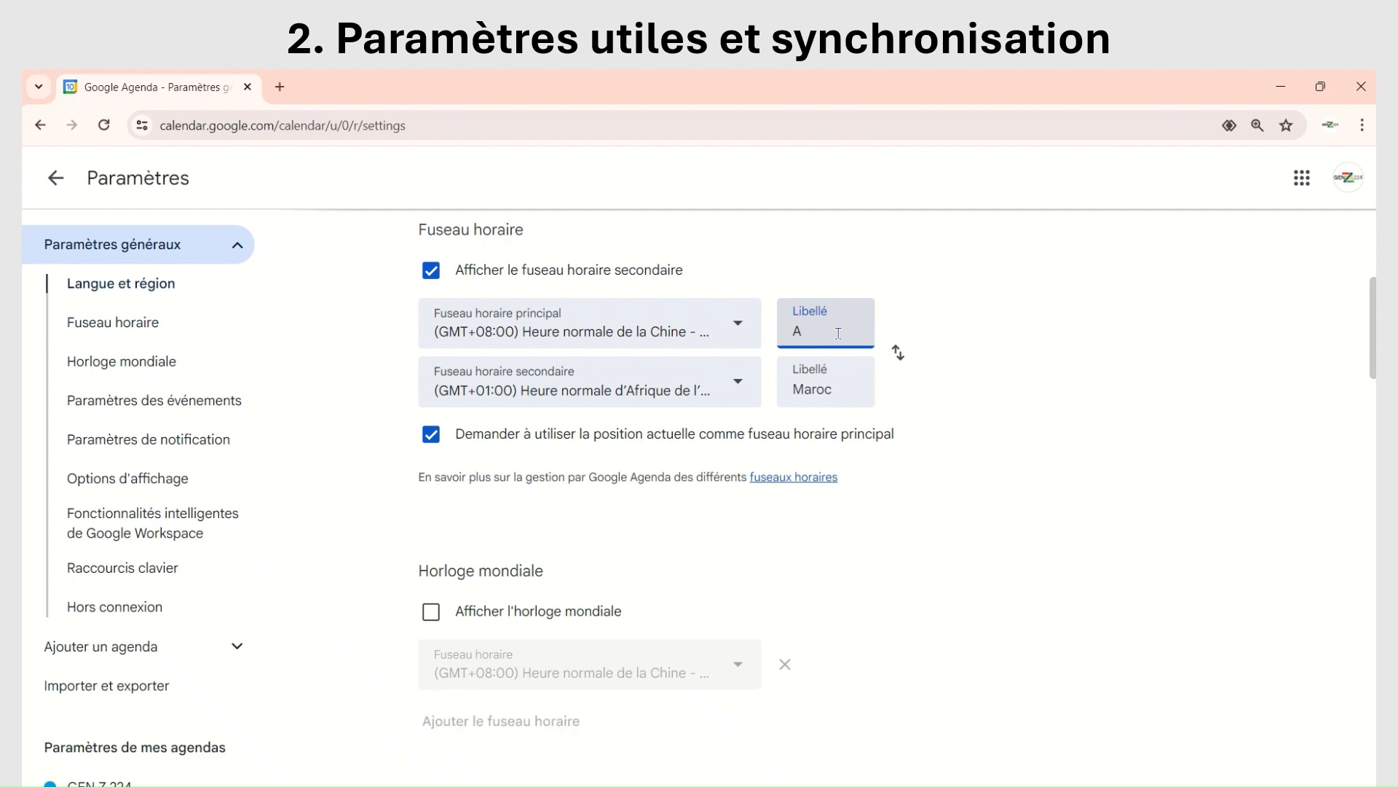
{"action": "key", "text": "BackSpace"}
{"action": "type", "text": "Chine"}
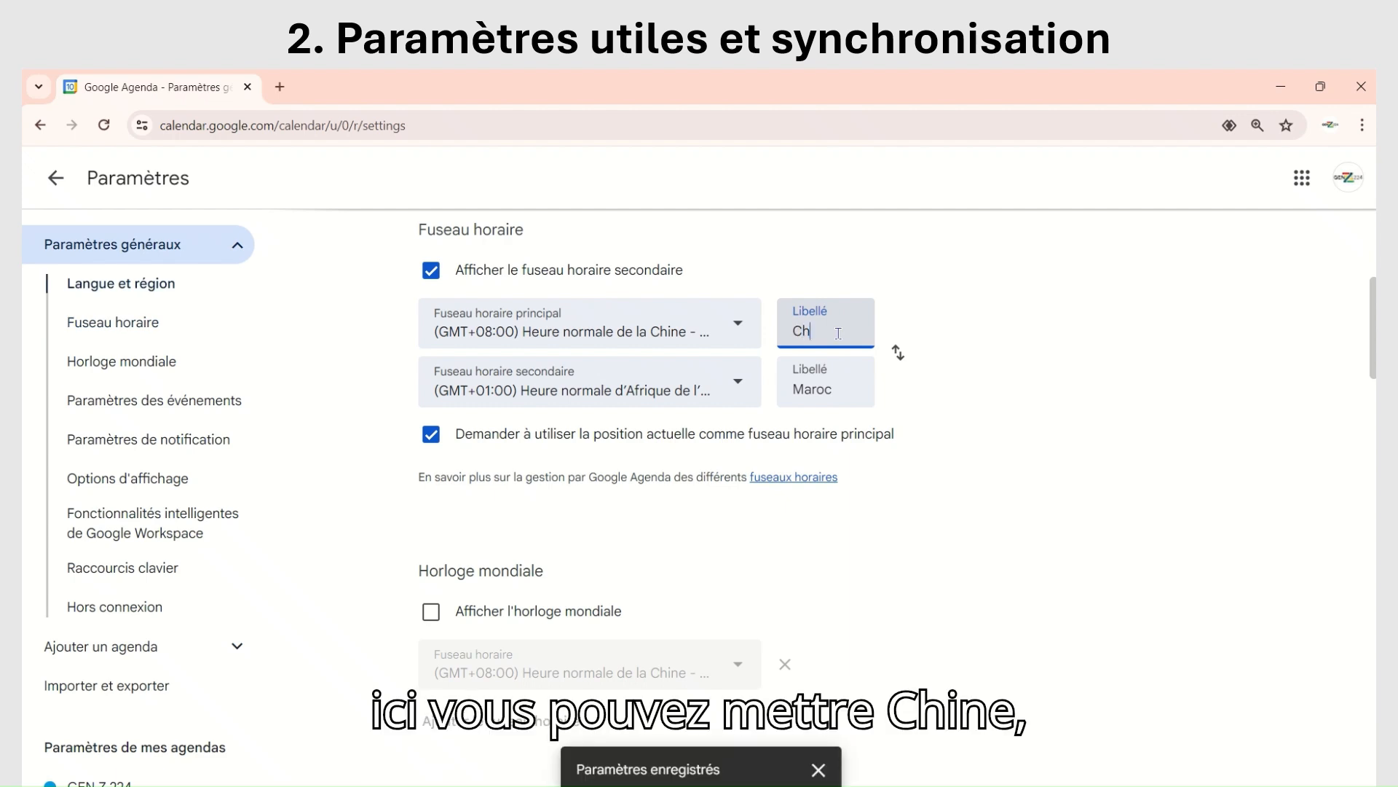
{"action": "left_click", "coordinate": [1031, 365]}
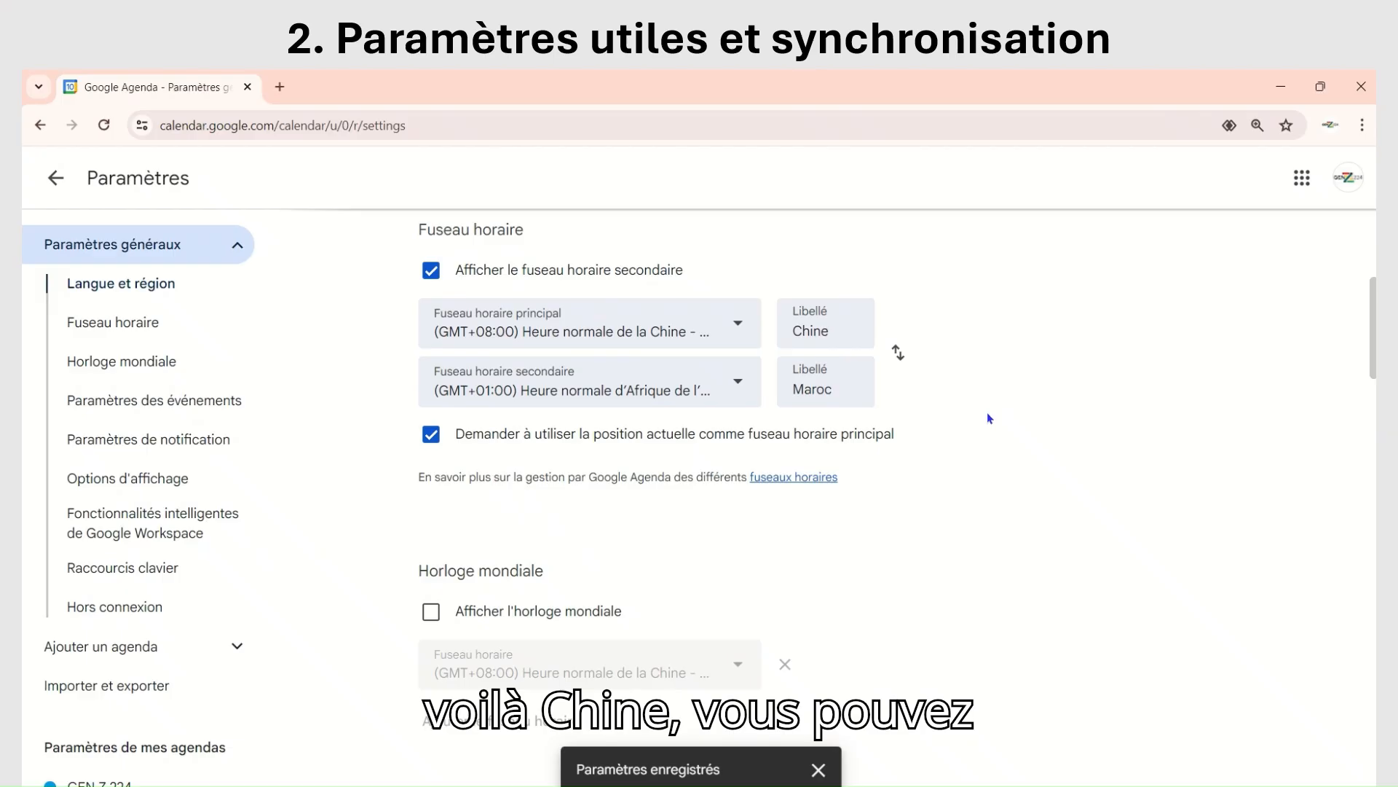
Step: Review the world clock options and the choices for the default event duration (Durée par défaut), leaving them as they are
{"action": "scroll", "coordinate": [986, 441], "scroll_direction": "down", "scroll_amount": 2}
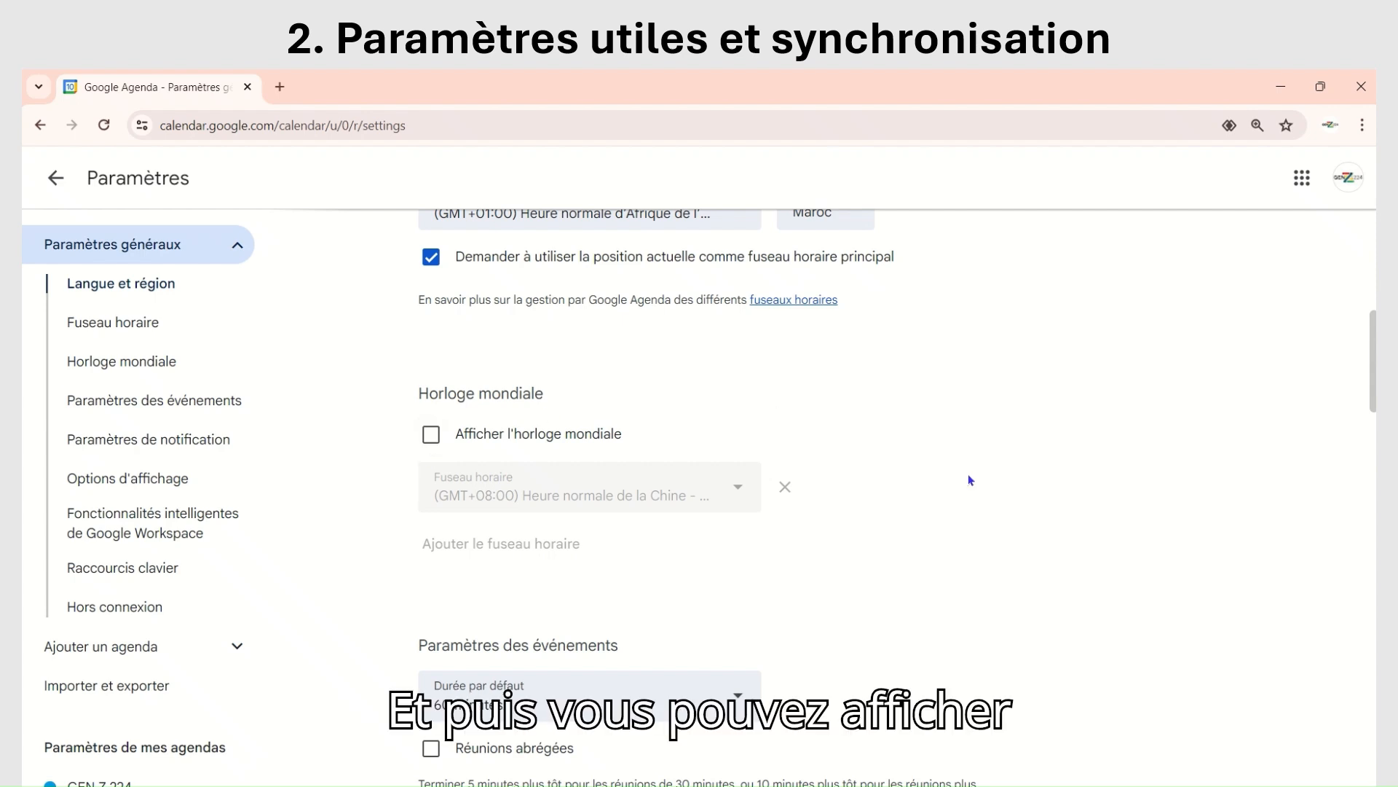
{"action": "scroll", "coordinate": [969, 480], "scroll_direction": "down", "scroll_amount": 3}
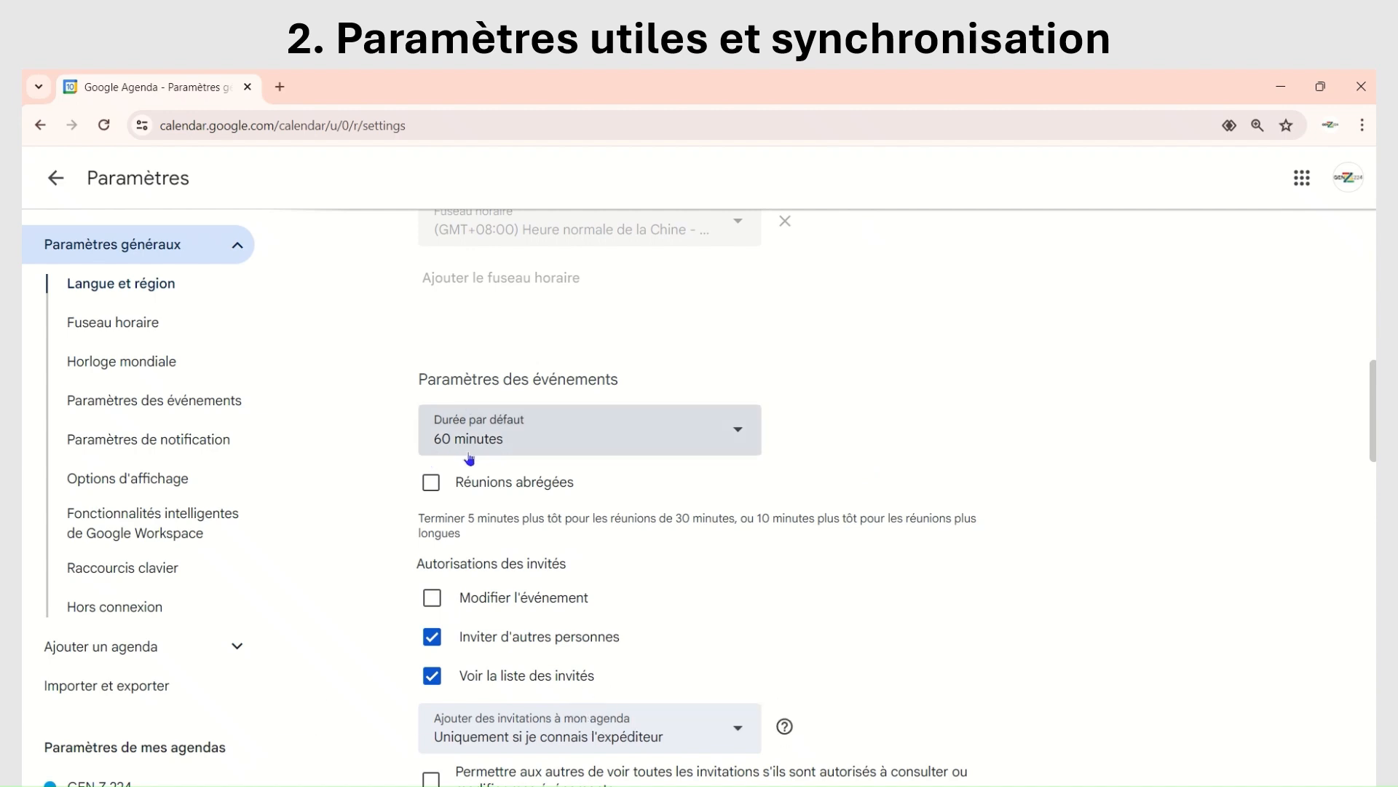
{"action": "left_click", "coordinate": [738, 435]}
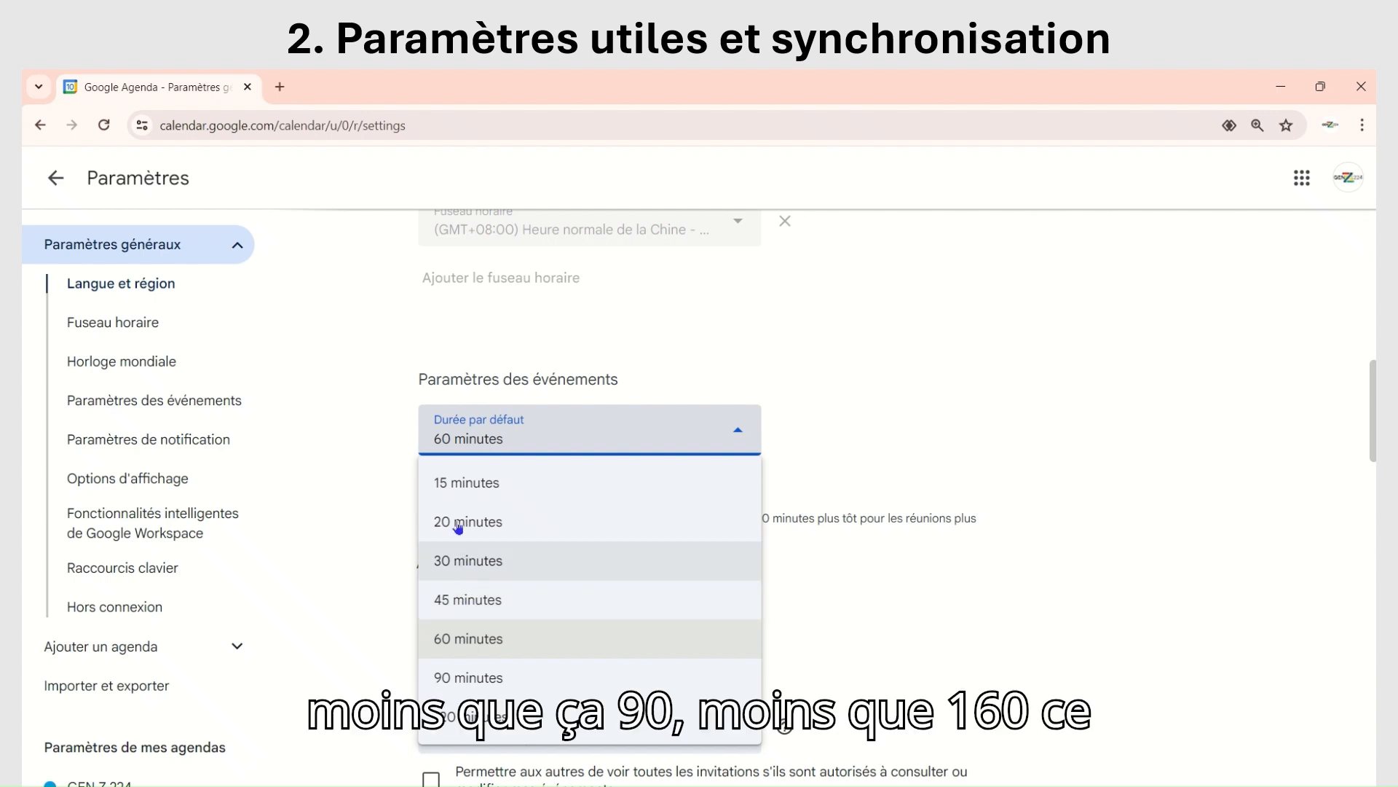
{"action": "left_click", "coordinate": [1005, 411]}
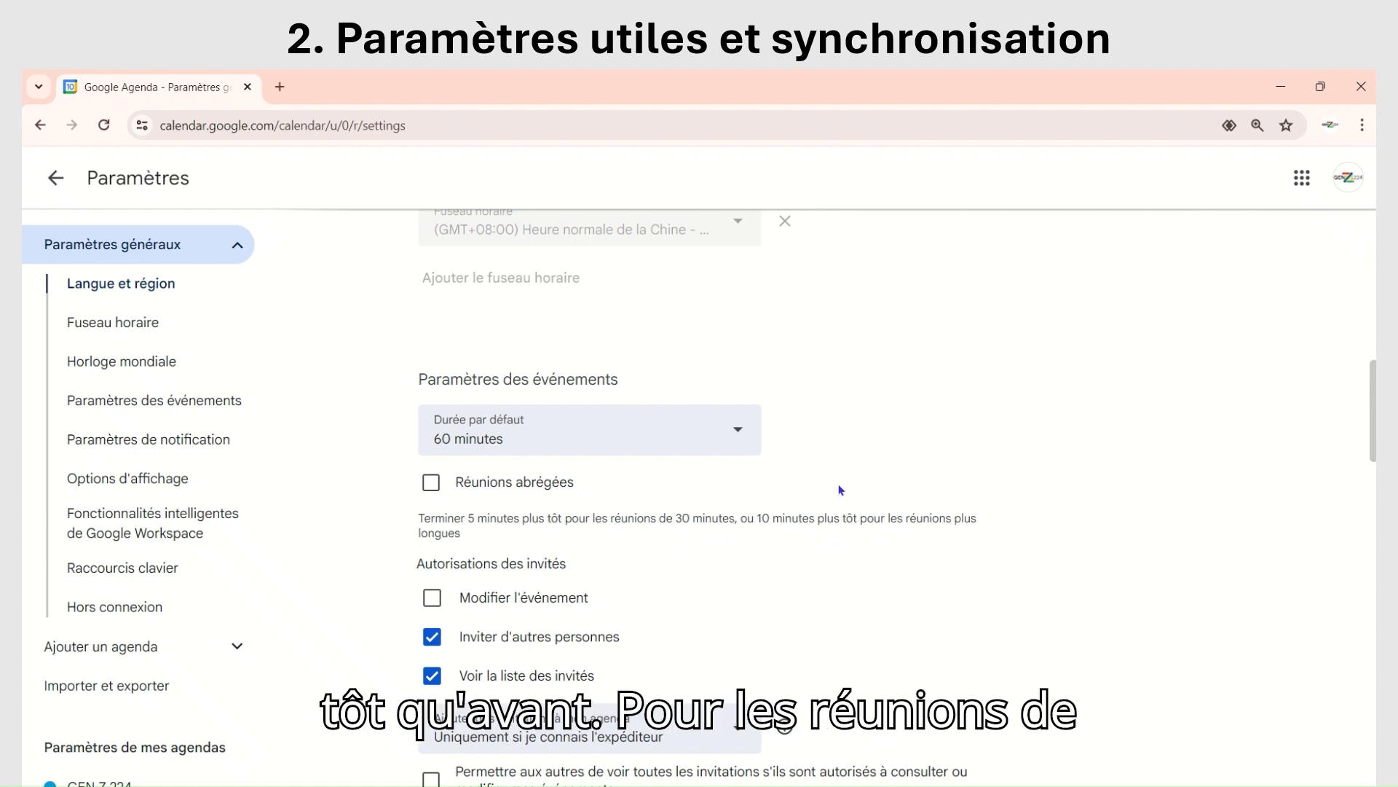
Step: Examine the guest permissions, the invitation and Google Meet options, and the notification settings
{"action": "scroll", "coordinate": [835, 464], "scroll_direction": "down", "scroll_amount": 4}
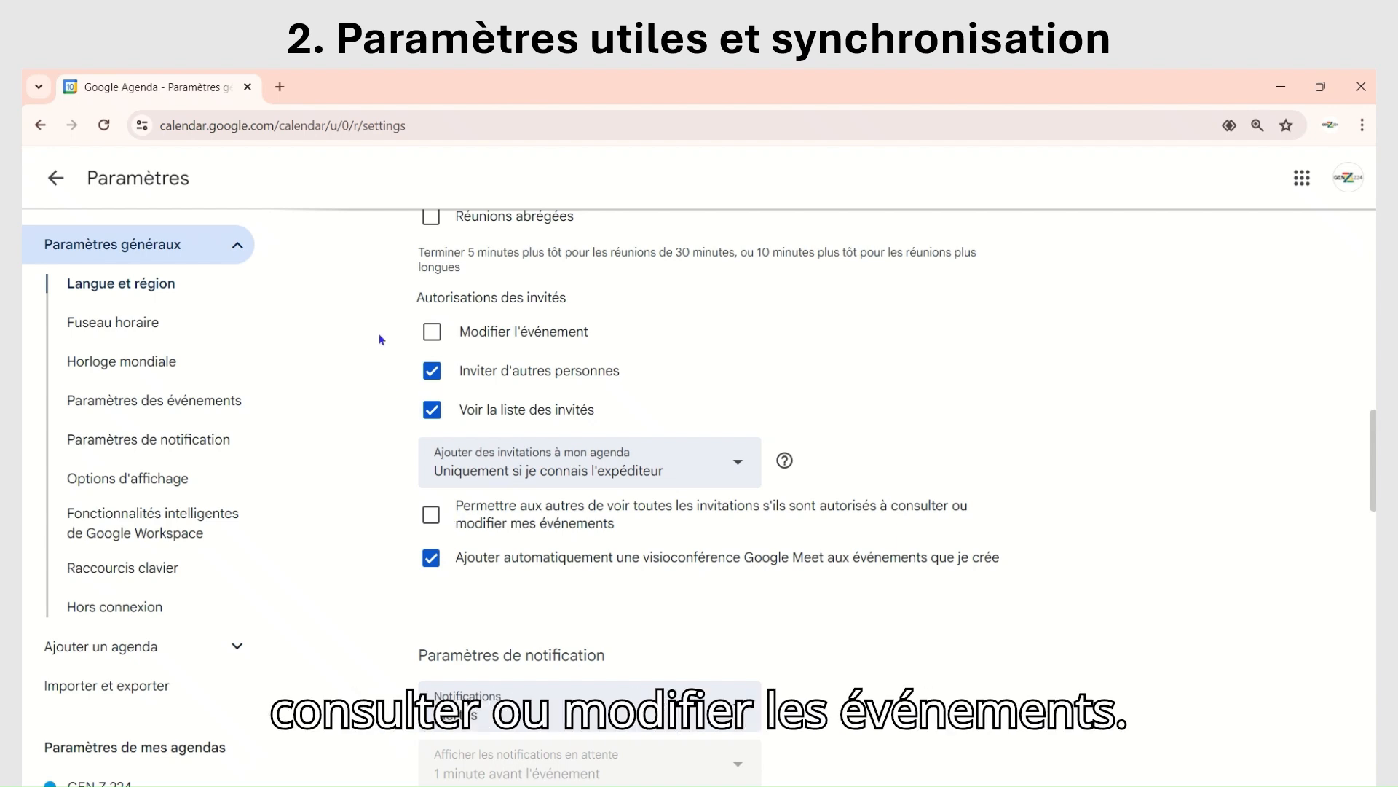
{"action": "scroll", "coordinate": [386, 393], "scroll_direction": "up", "scroll_amount": 1}
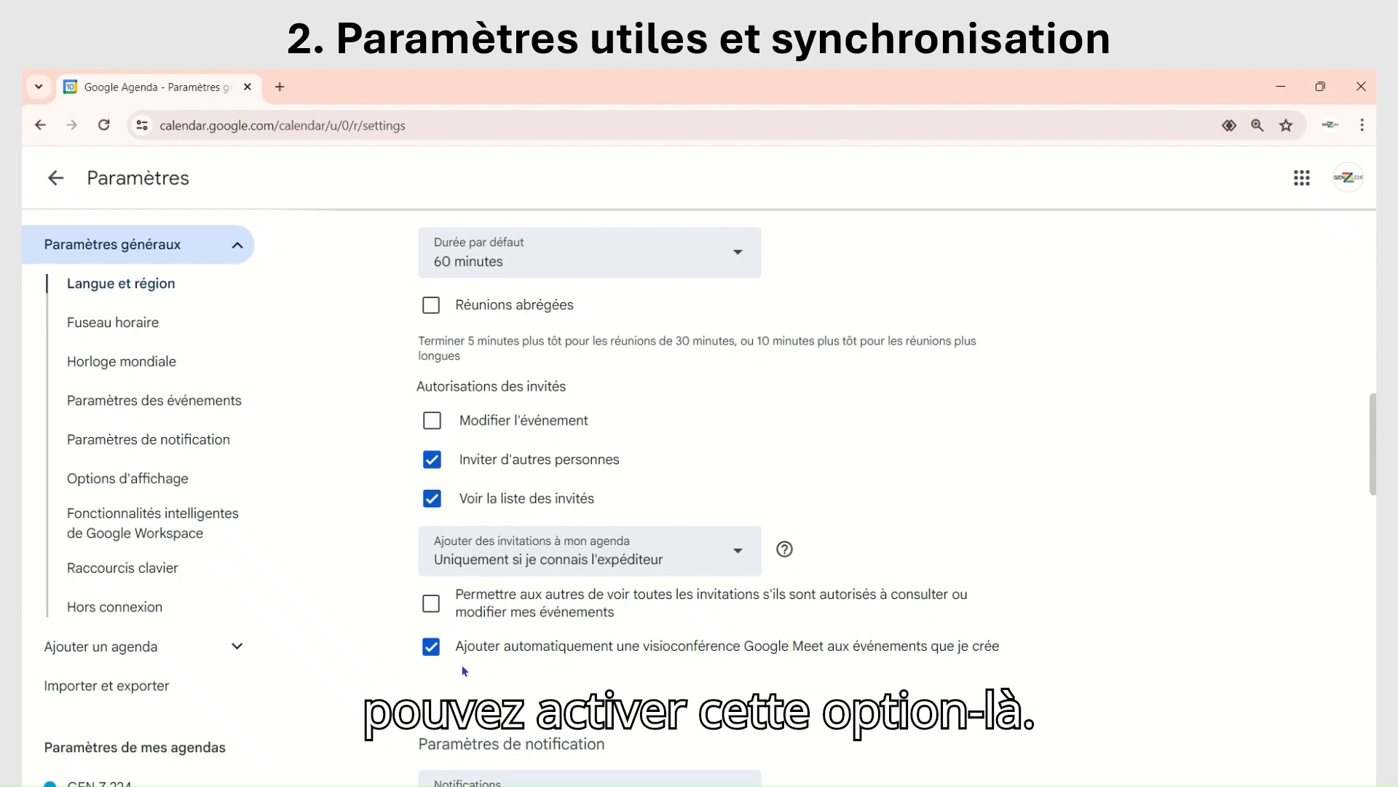
{"action": "scroll", "coordinate": [970, 501], "scroll_direction": "down", "scroll_amount": 3}
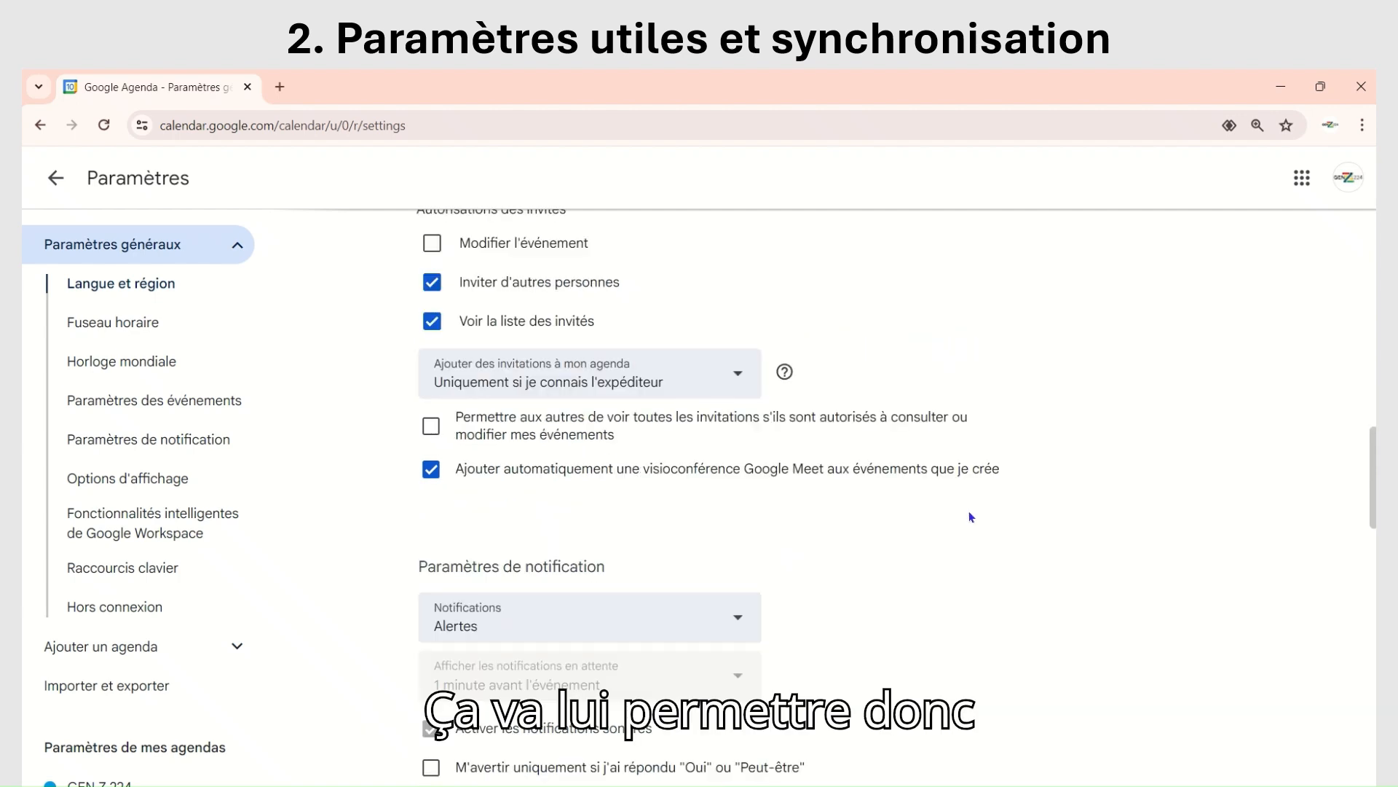
{"action": "scroll", "coordinate": [969, 510], "scroll_direction": "down", "scroll_amount": 1}
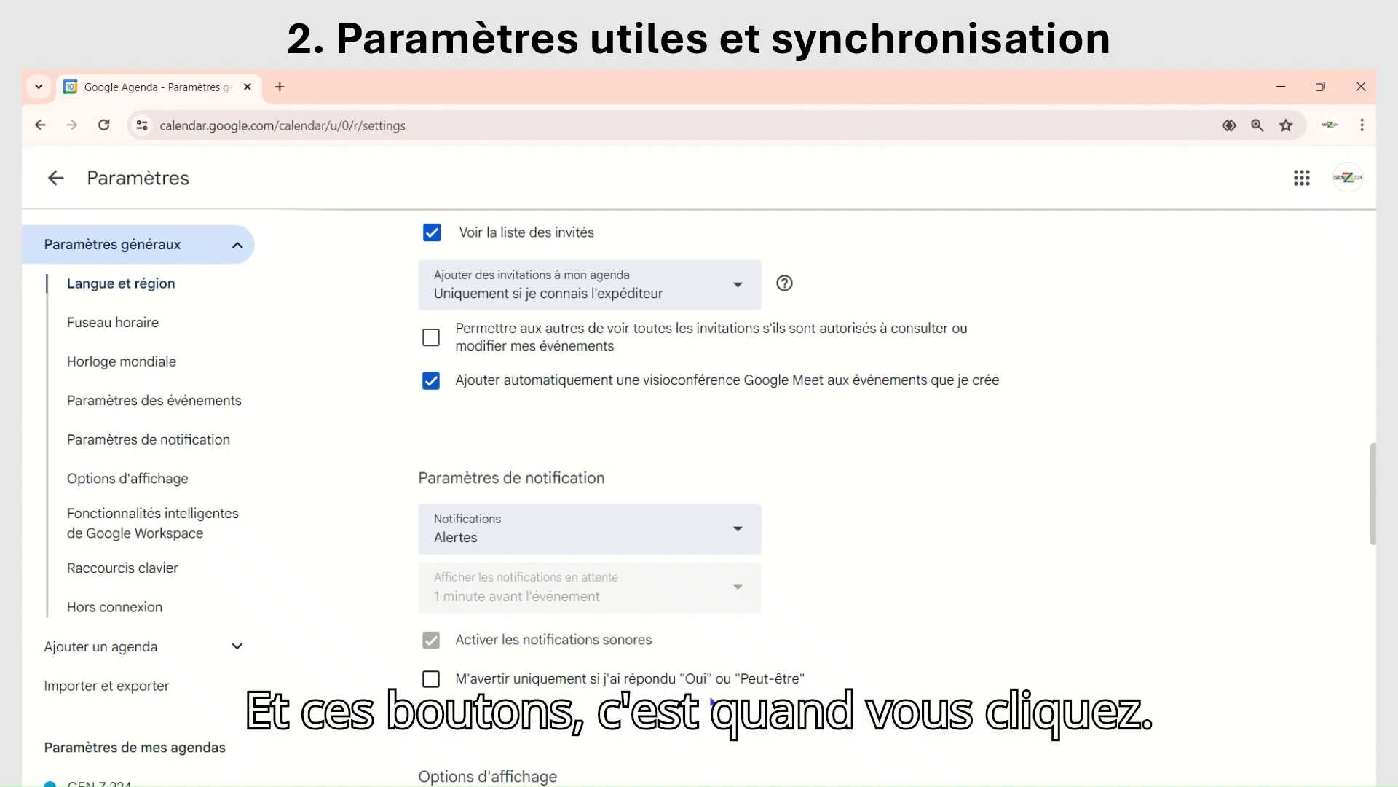
Step: Set the first day of the week (Premier jour de la semaine) to Lundi in the display options
{"action": "scroll", "coordinate": [859, 619], "scroll_direction": "down", "scroll_amount": 6}
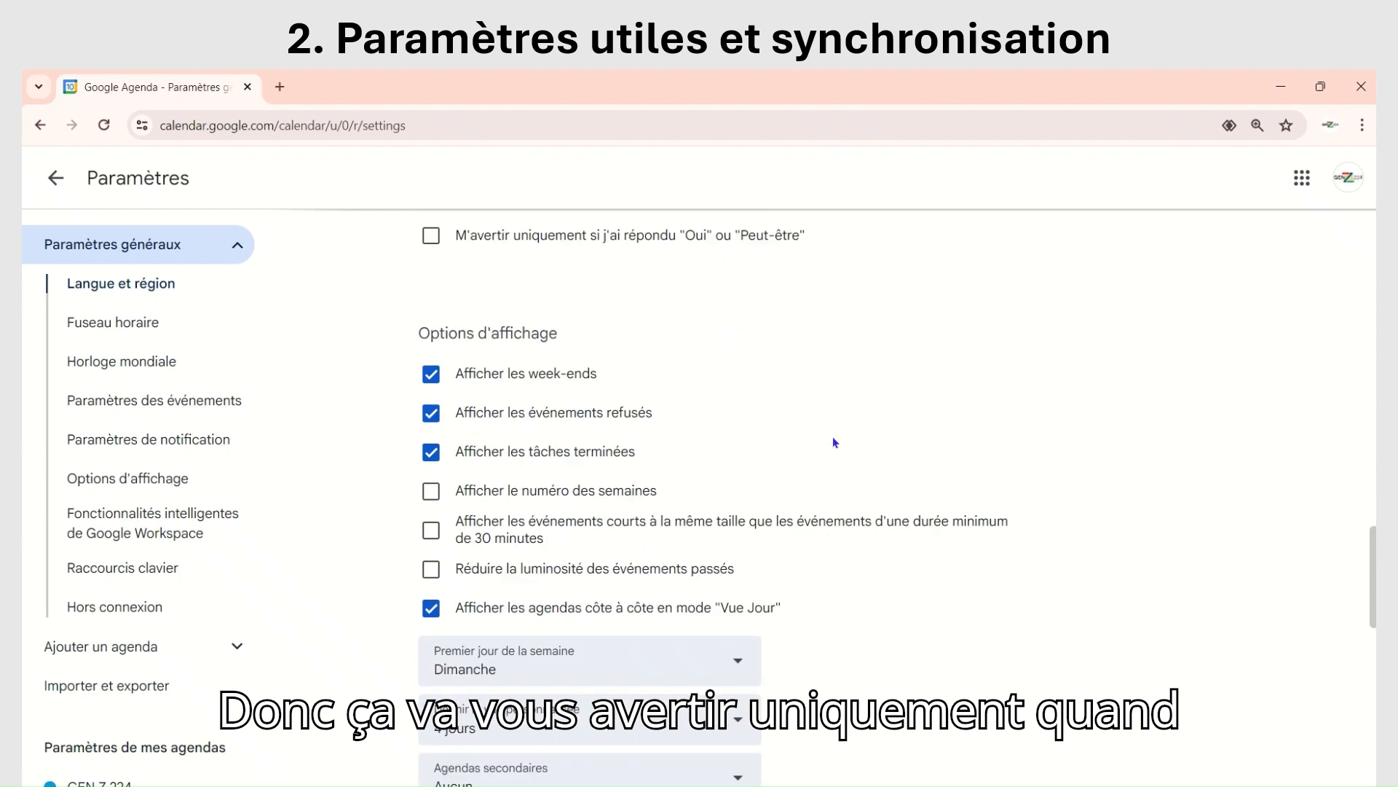
{"action": "scroll", "coordinate": [831, 449], "scroll_direction": "down", "scroll_amount": 1}
{"action": "scroll", "coordinate": [832, 454], "scroll_direction": "down", "scroll_amount": 4}
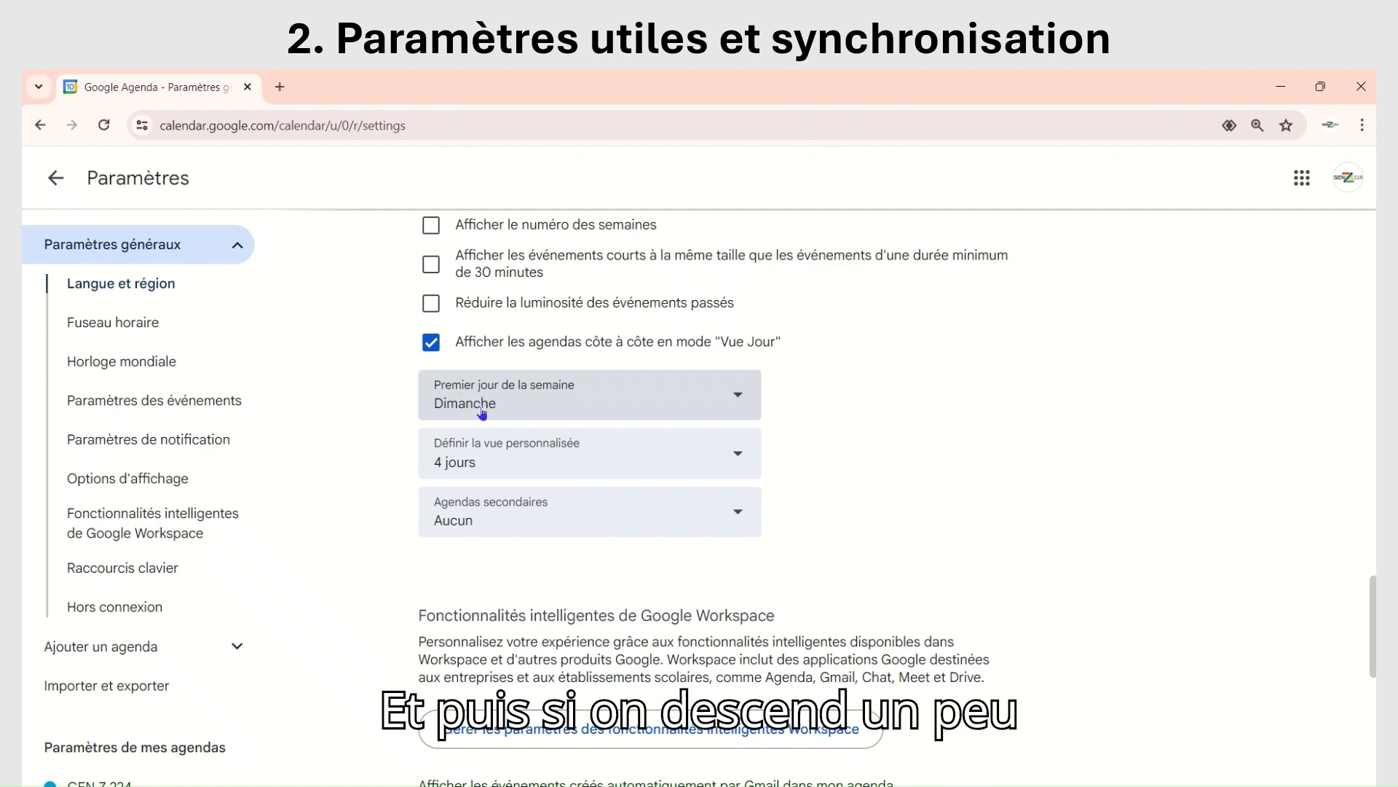
{"action": "left_click", "coordinate": [735, 398]}
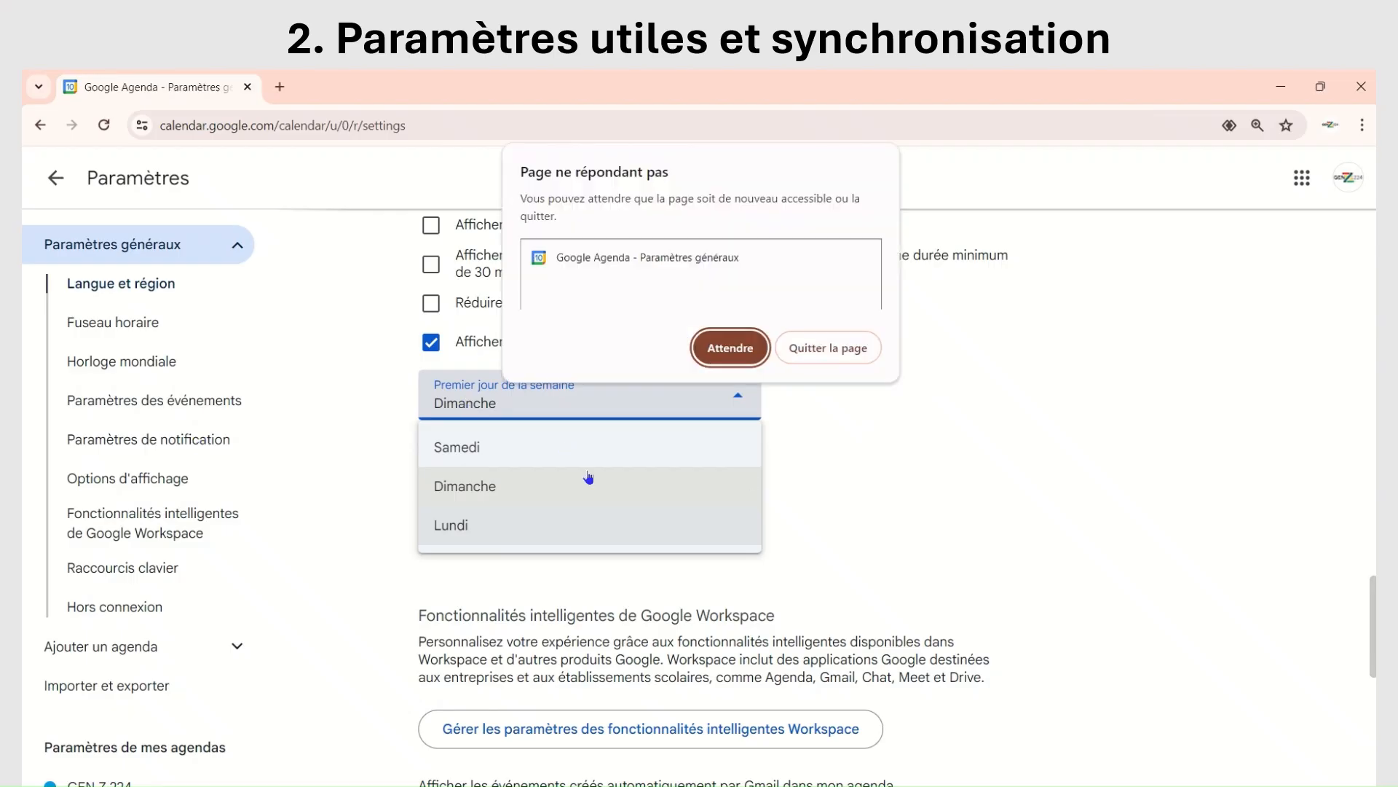
{"action": "left_click", "coordinate": [727, 352]}
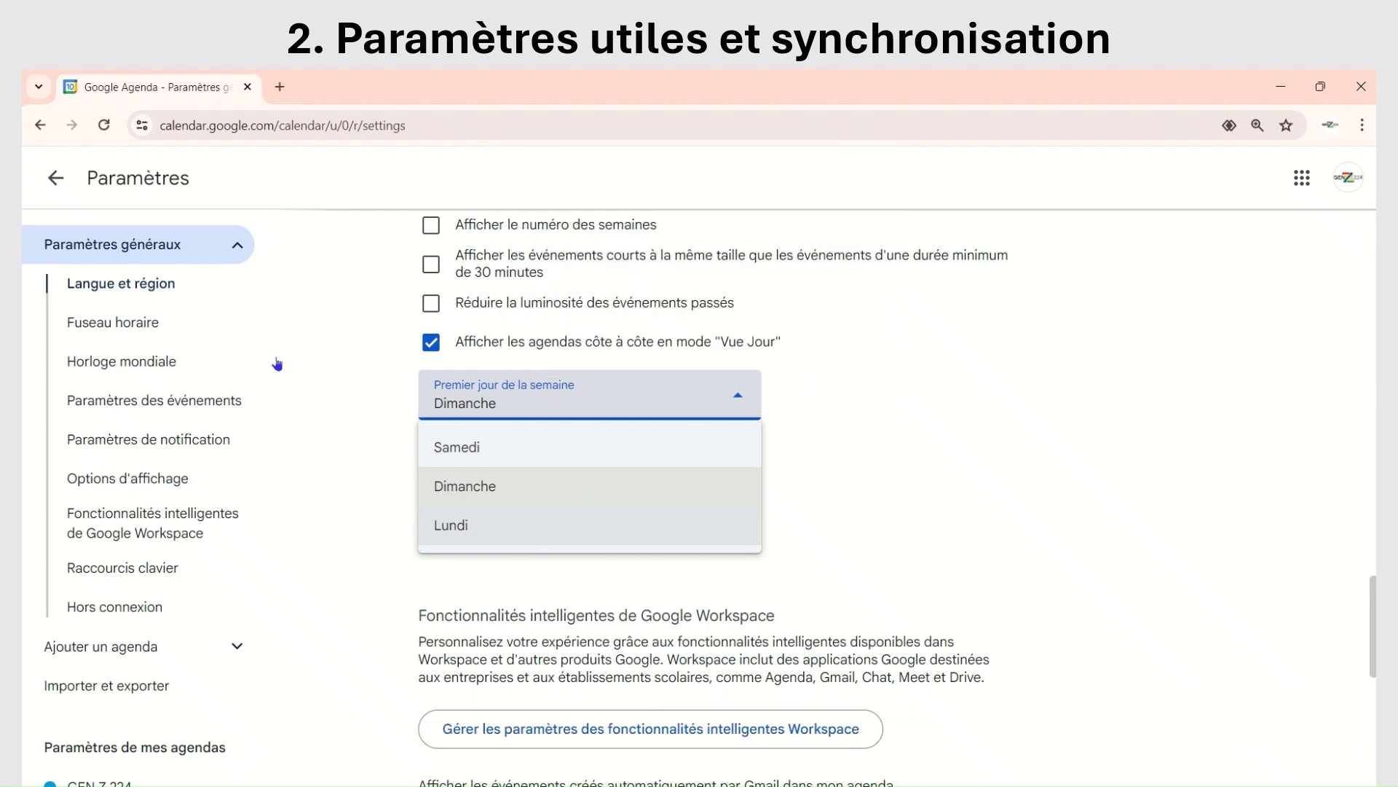
{"action": "mouse_move", "coordinate": [721, 75]}
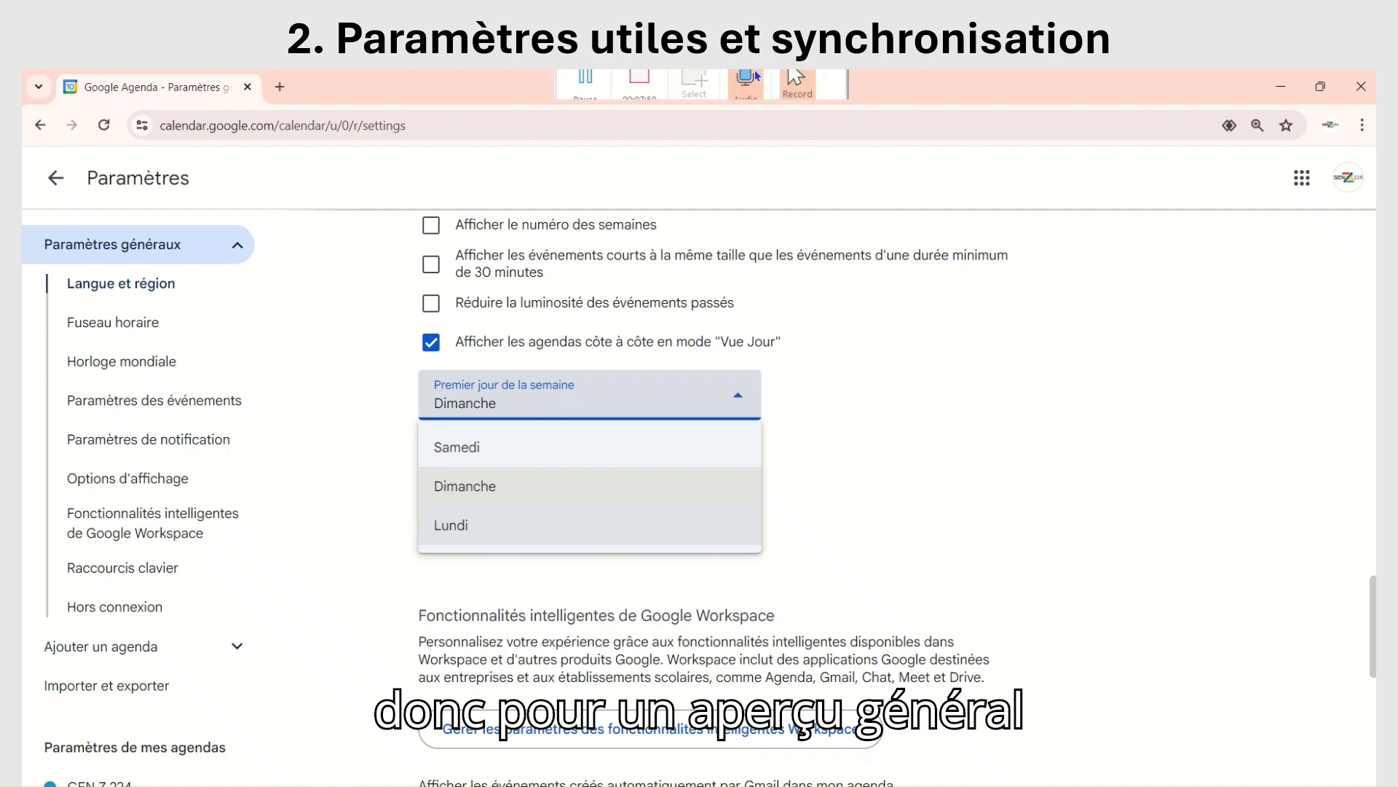
{"action": "left_click", "coordinate": [585, 109]}
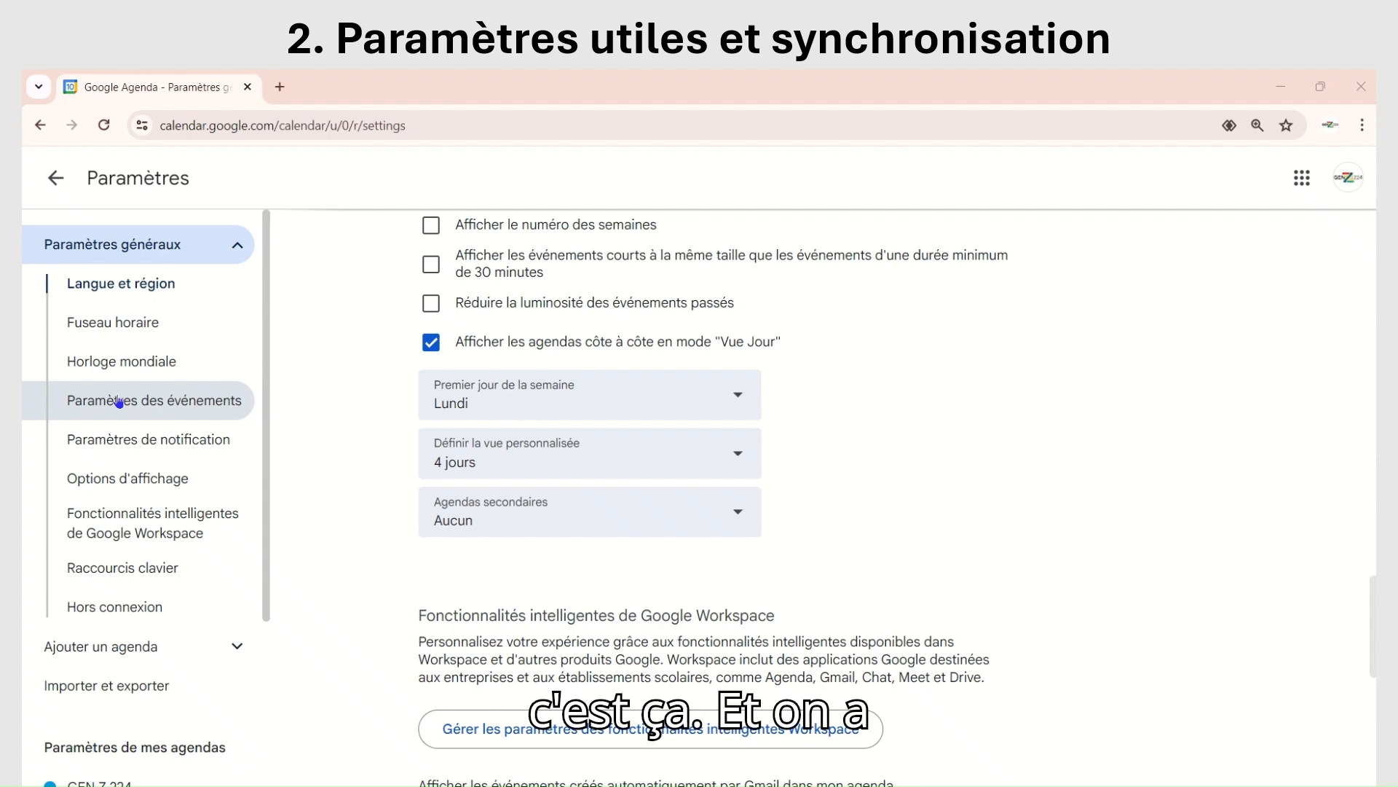
Step: Open the form for creating a new calendar (Créer un agenda) and look at its name and description fields
{"action": "scroll", "coordinate": [101, 357], "scroll_direction": "down", "scroll_amount": 3}
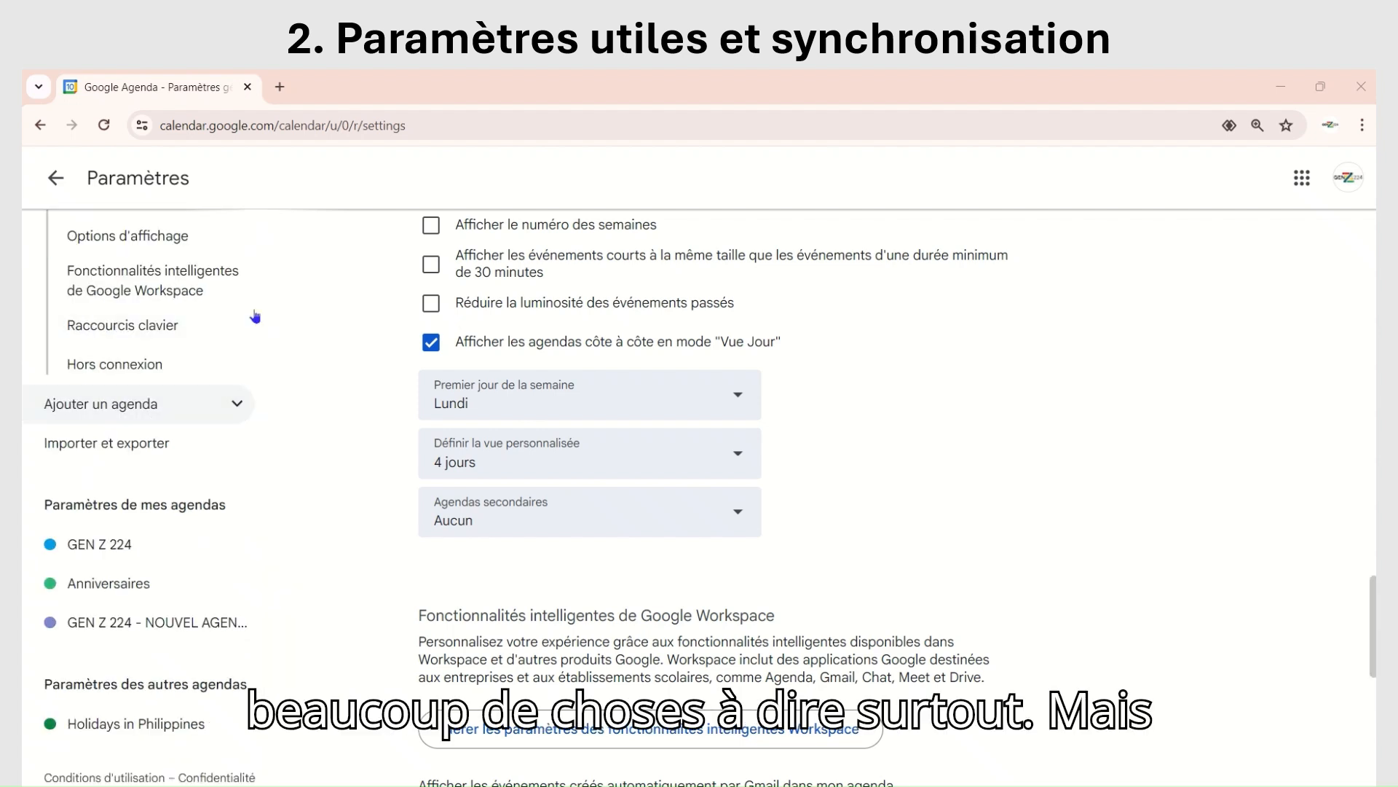
{"action": "scroll", "coordinate": [255, 316], "scroll_direction": "up", "scroll_amount": 3}
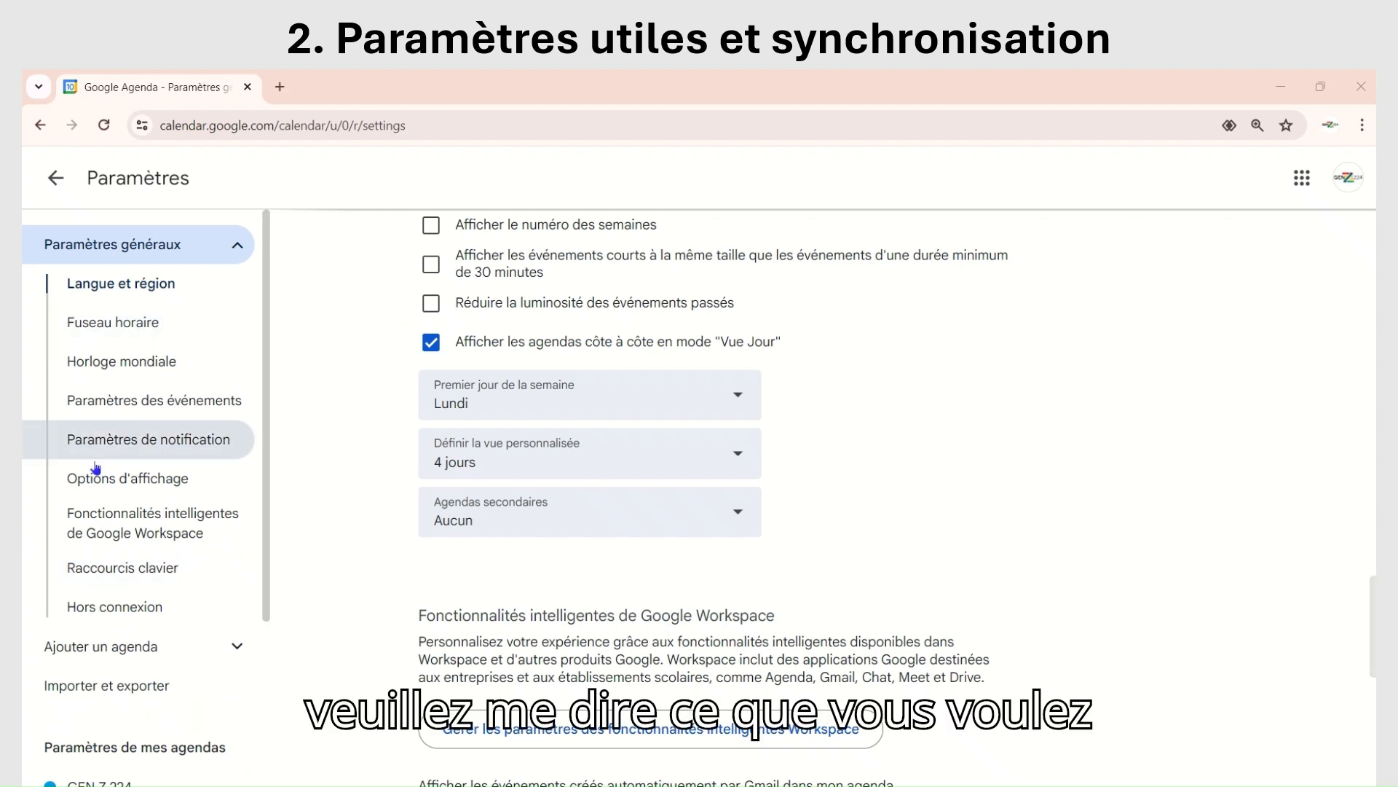
{"action": "scroll", "coordinate": [134, 442], "scroll_direction": "down", "scroll_amount": 3}
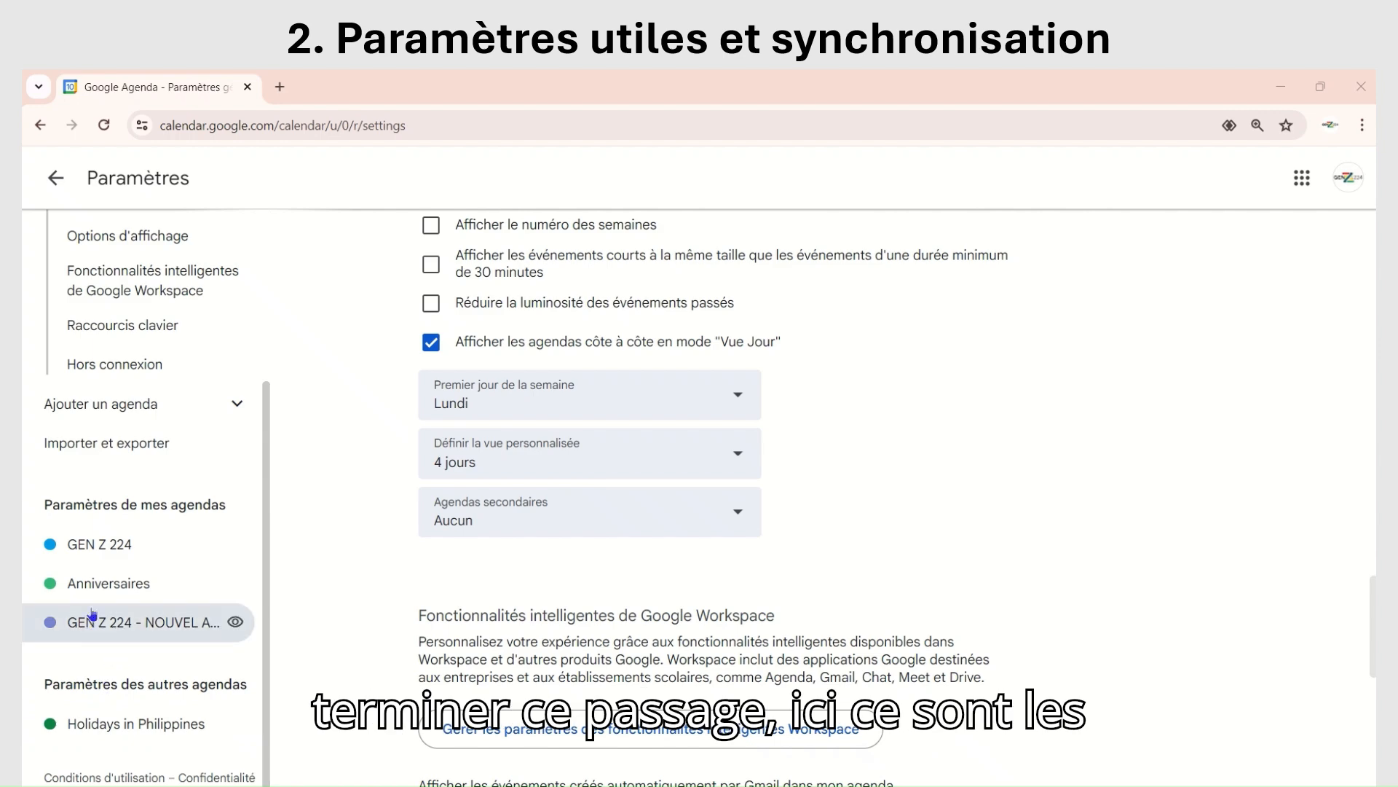
{"action": "left_click", "coordinate": [92, 406]}
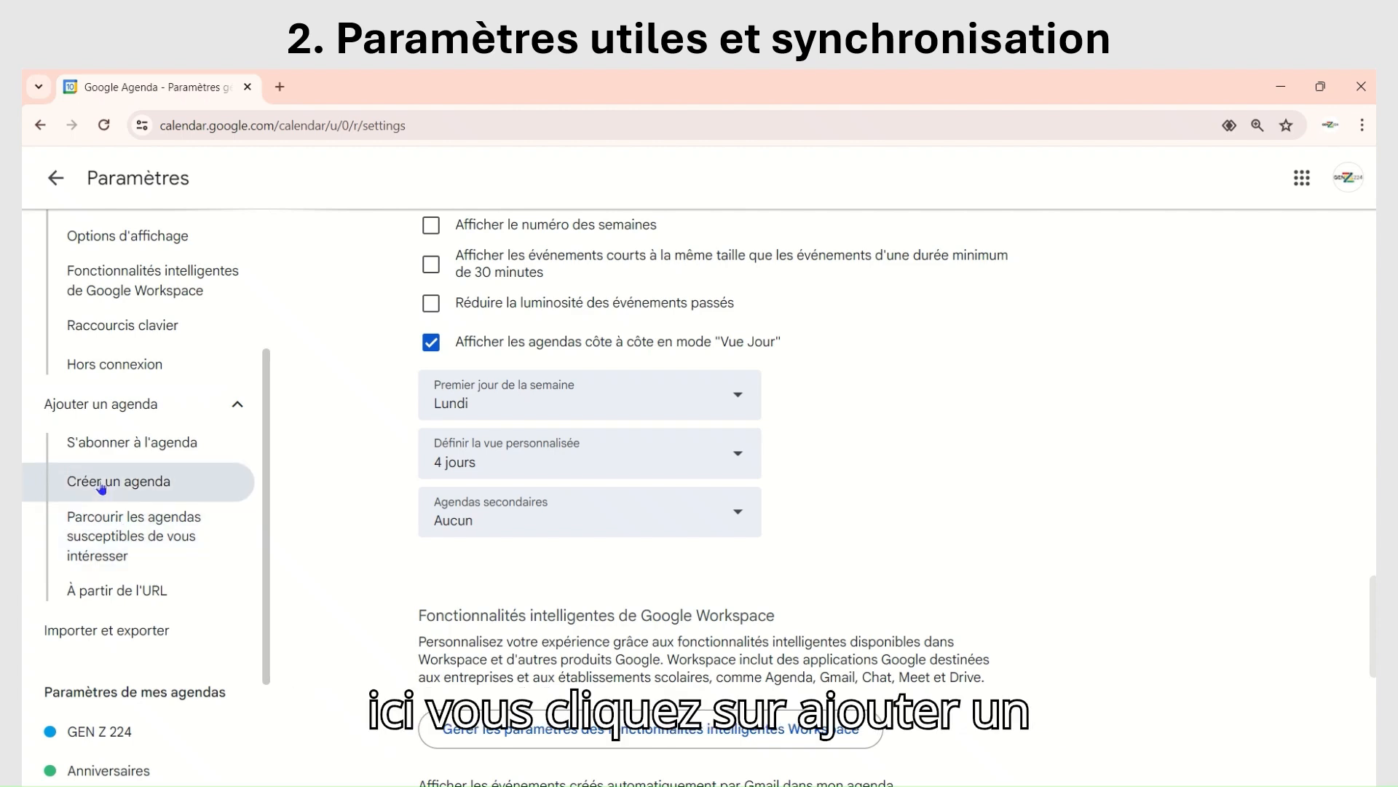
{"action": "left_click", "coordinate": [101, 487]}
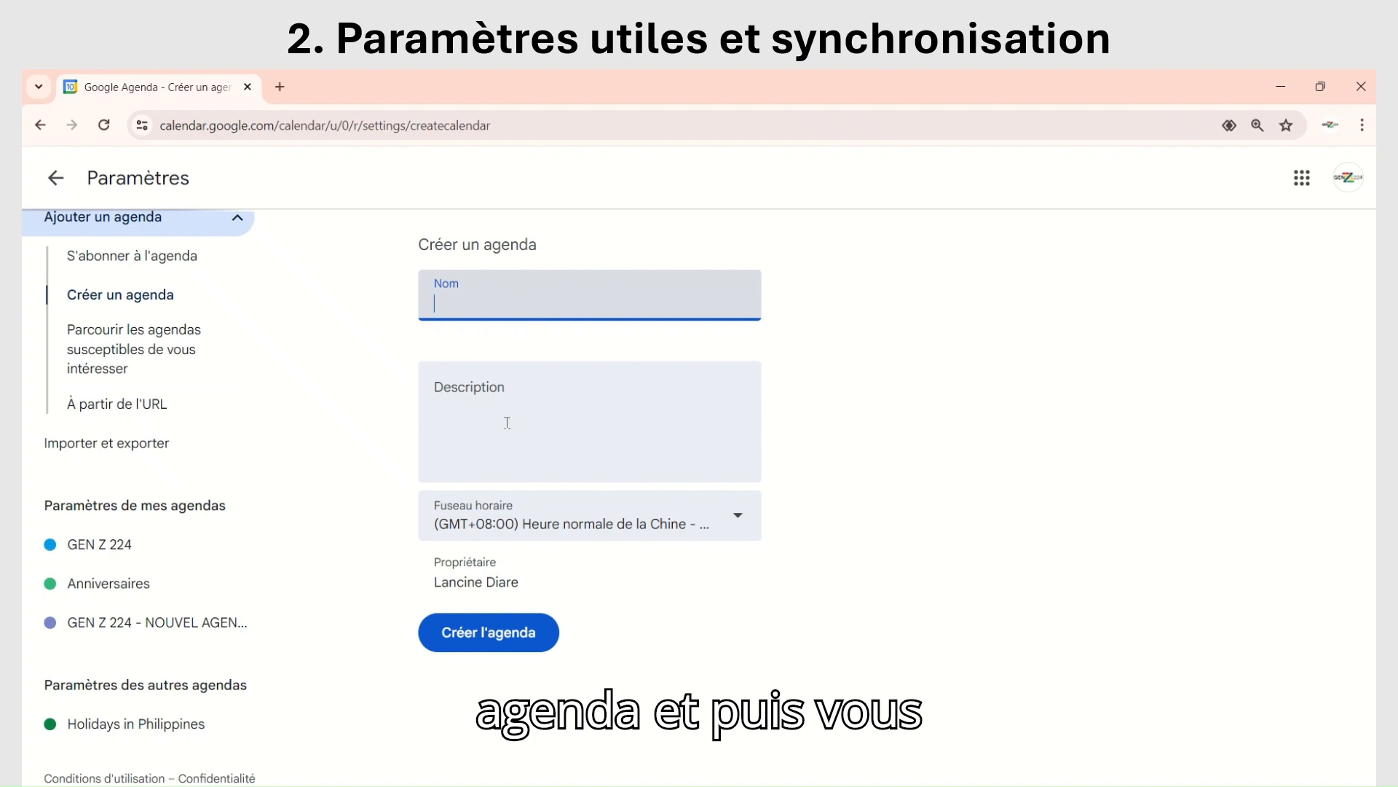
{"action": "left_click", "coordinate": [495, 428]}
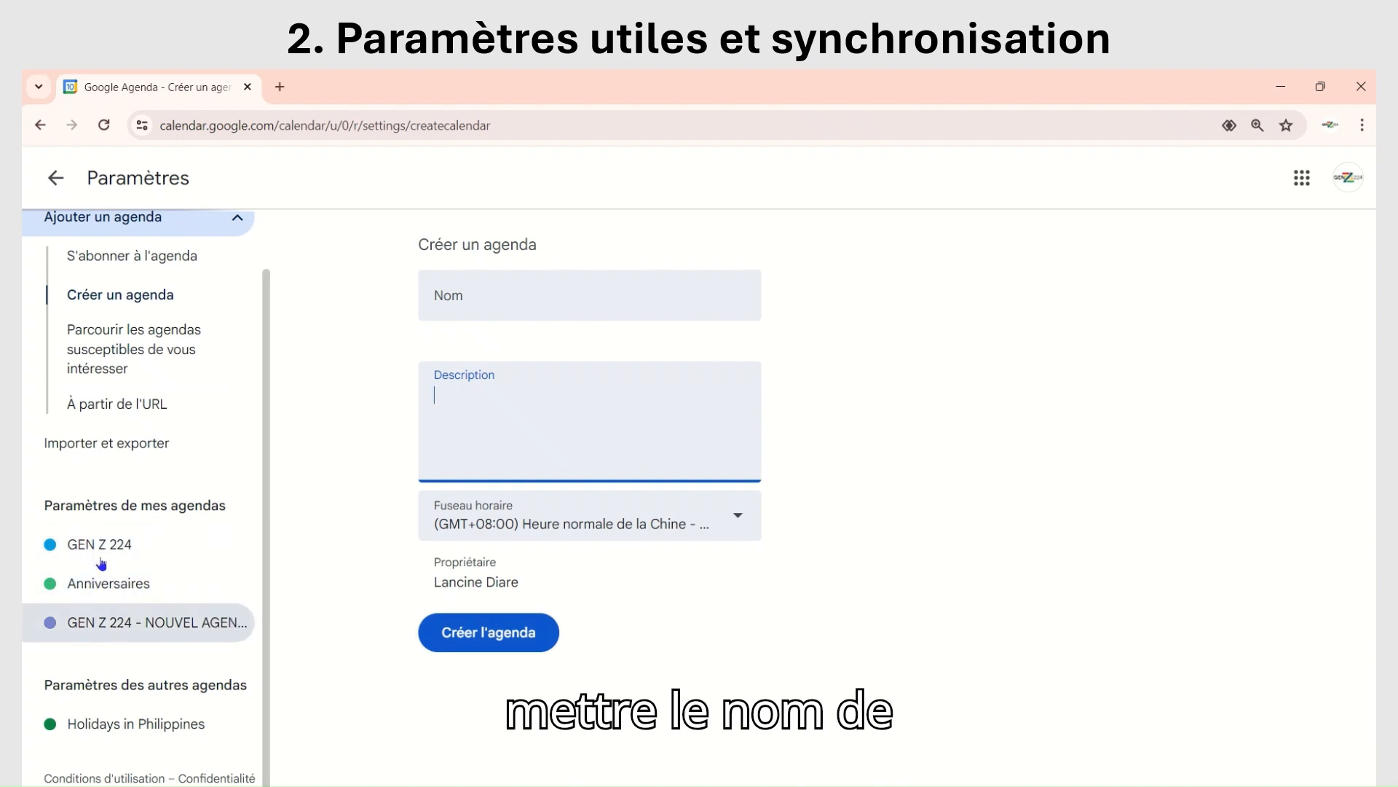
Step: Open the settings of the "GEN Z 224 - NOUVEL AGENDA" calendar and view its integration details (Intégrer l'agenda)
{"action": "left_click", "coordinate": [93, 626]}
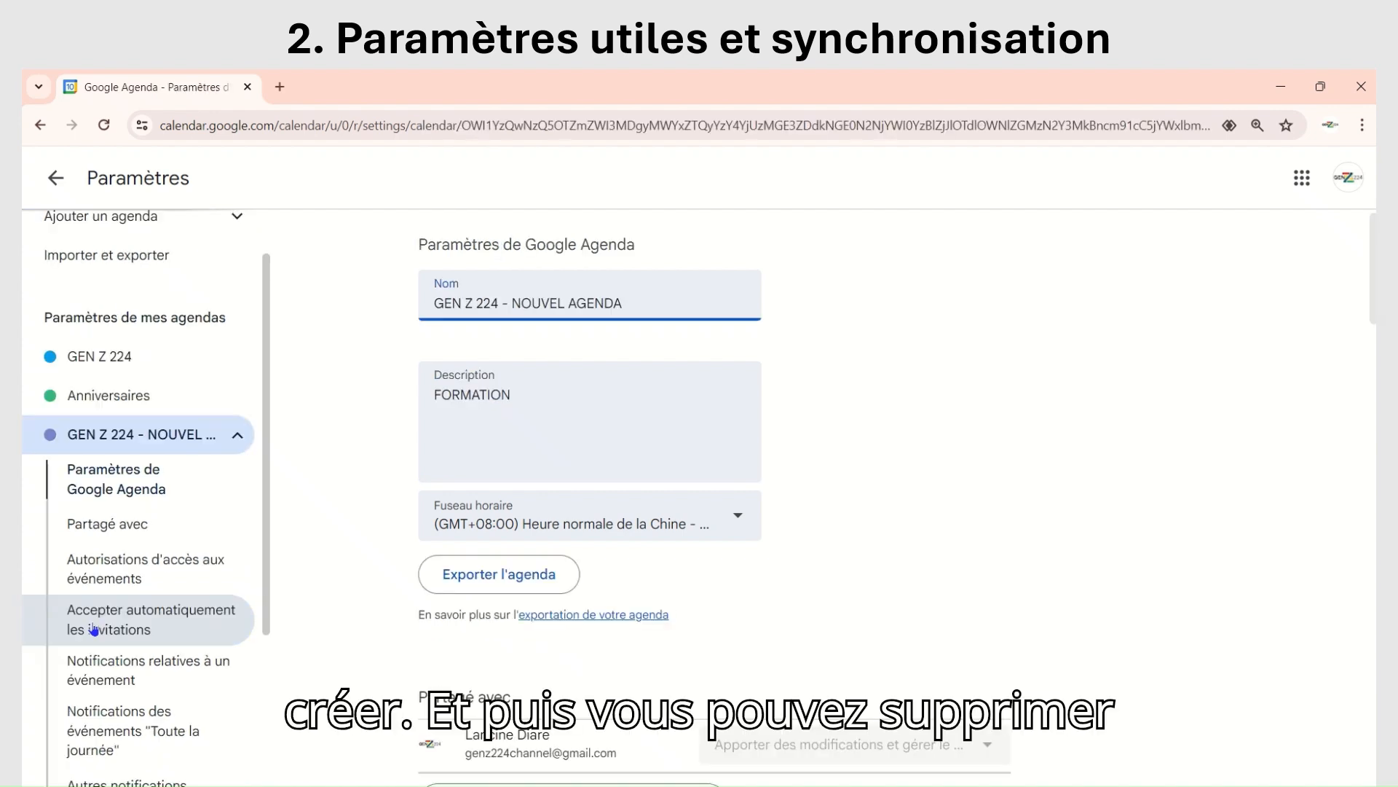
{"action": "scroll", "coordinate": [131, 684], "scroll_direction": "down", "scroll_amount": 3}
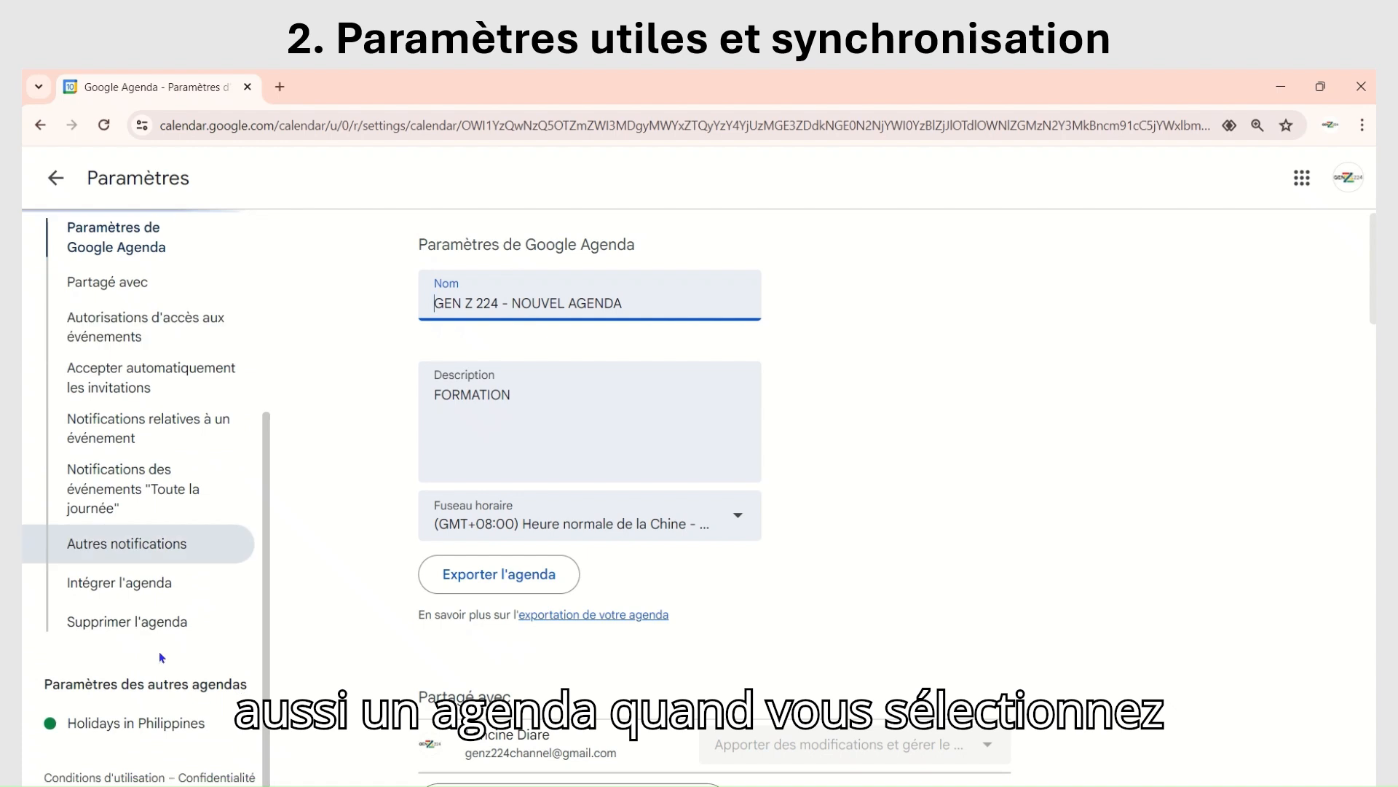
{"action": "left_click", "coordinate": [99, 587]}
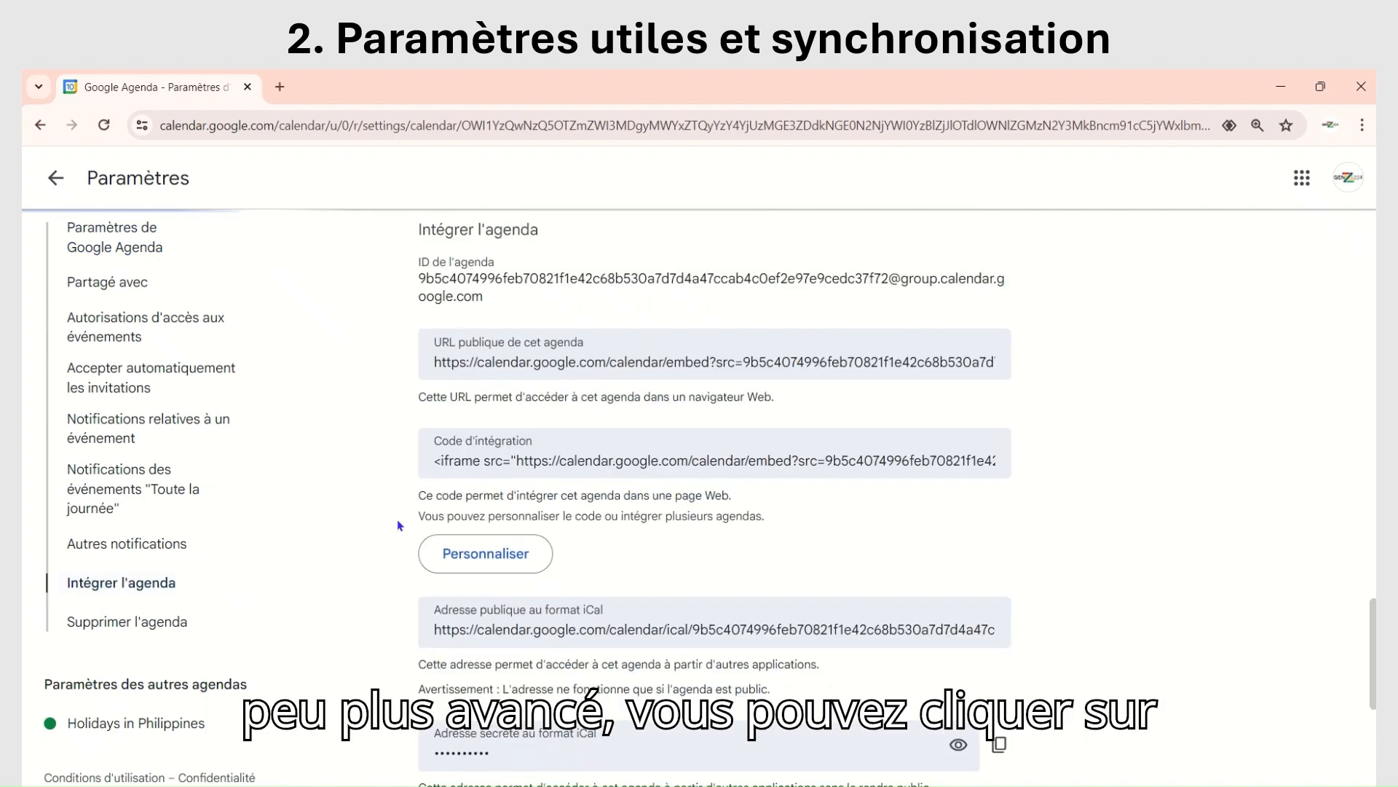
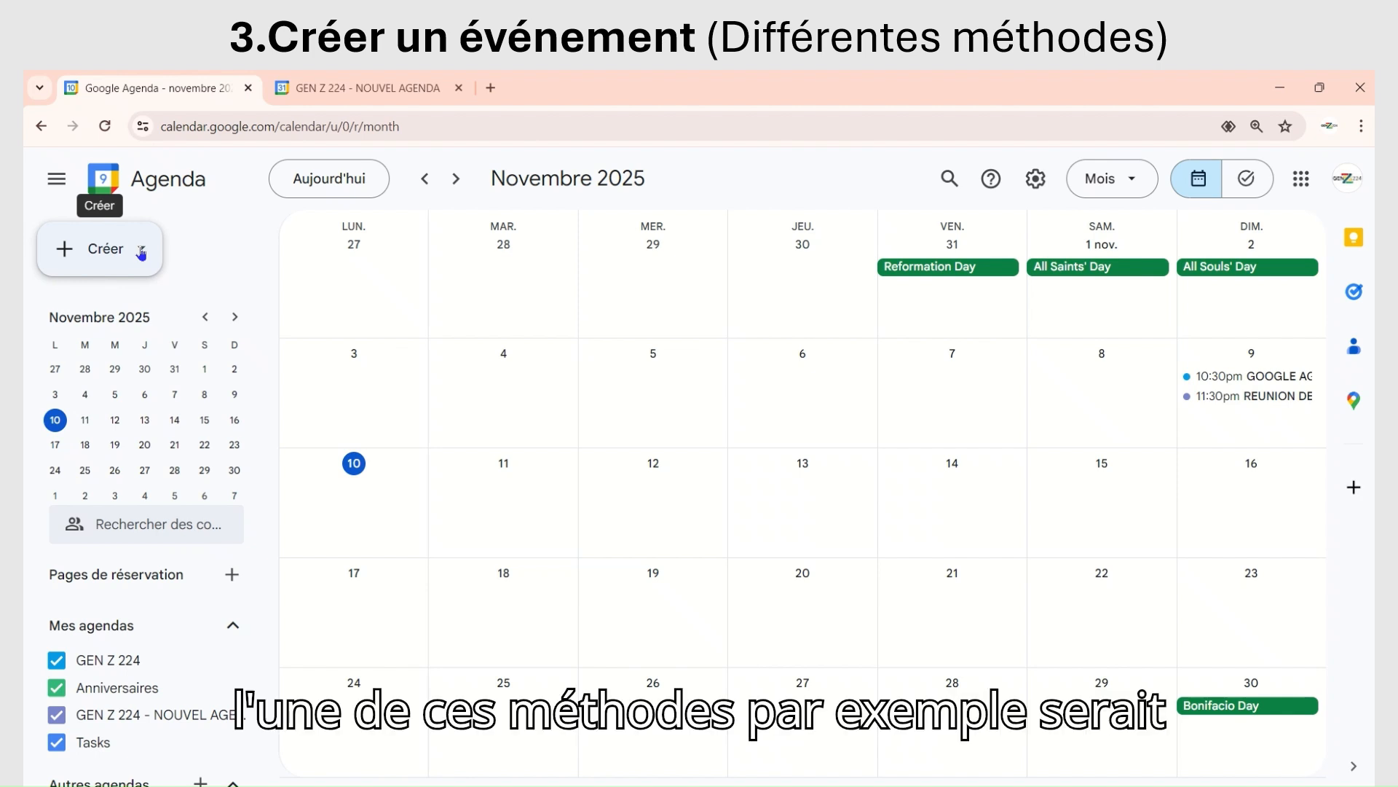
Step: Open the quick creation form for a new event (Événement) and enlarge the page for easier reading
{"action": "left_click", "coordinate": [142, 250]}
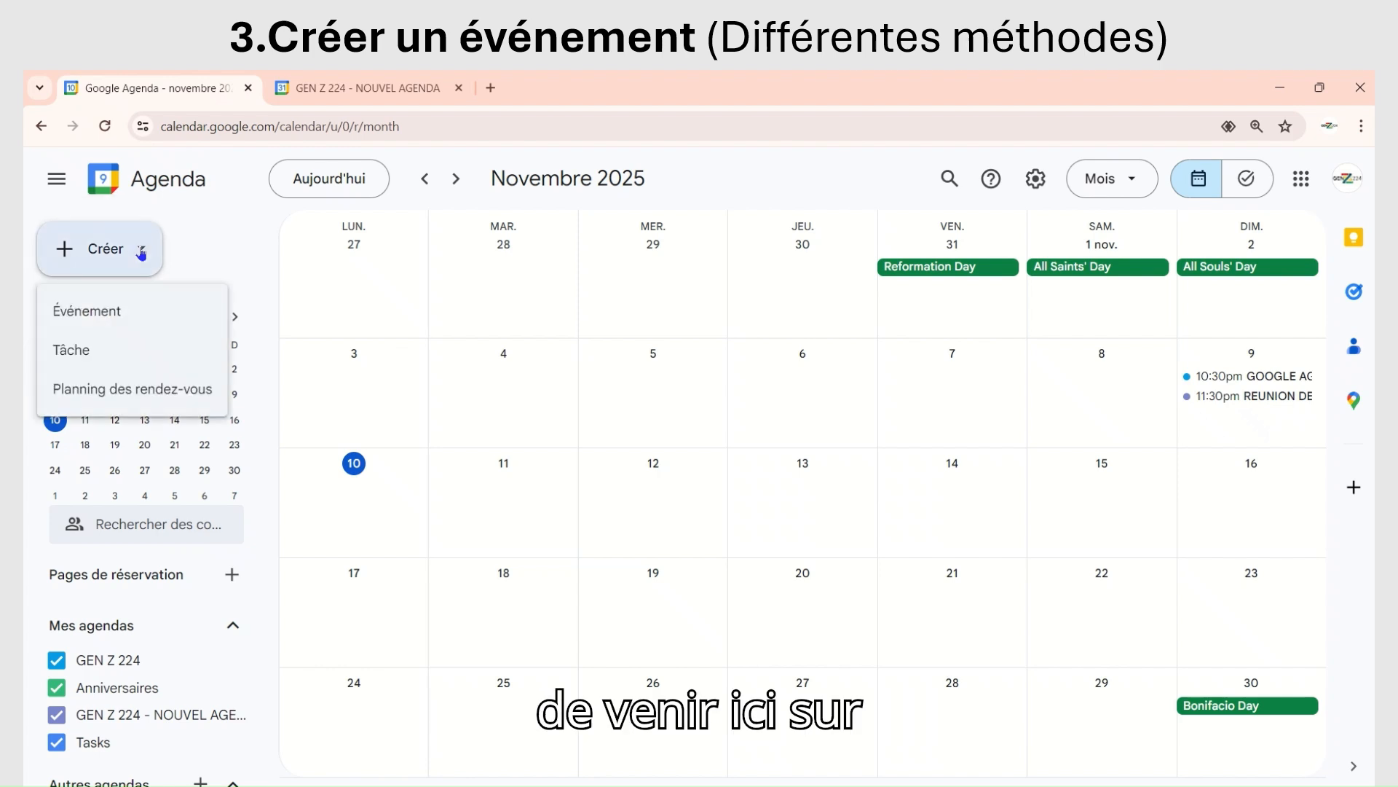
{"action": "left_click", "coordinate": [111, 313]}
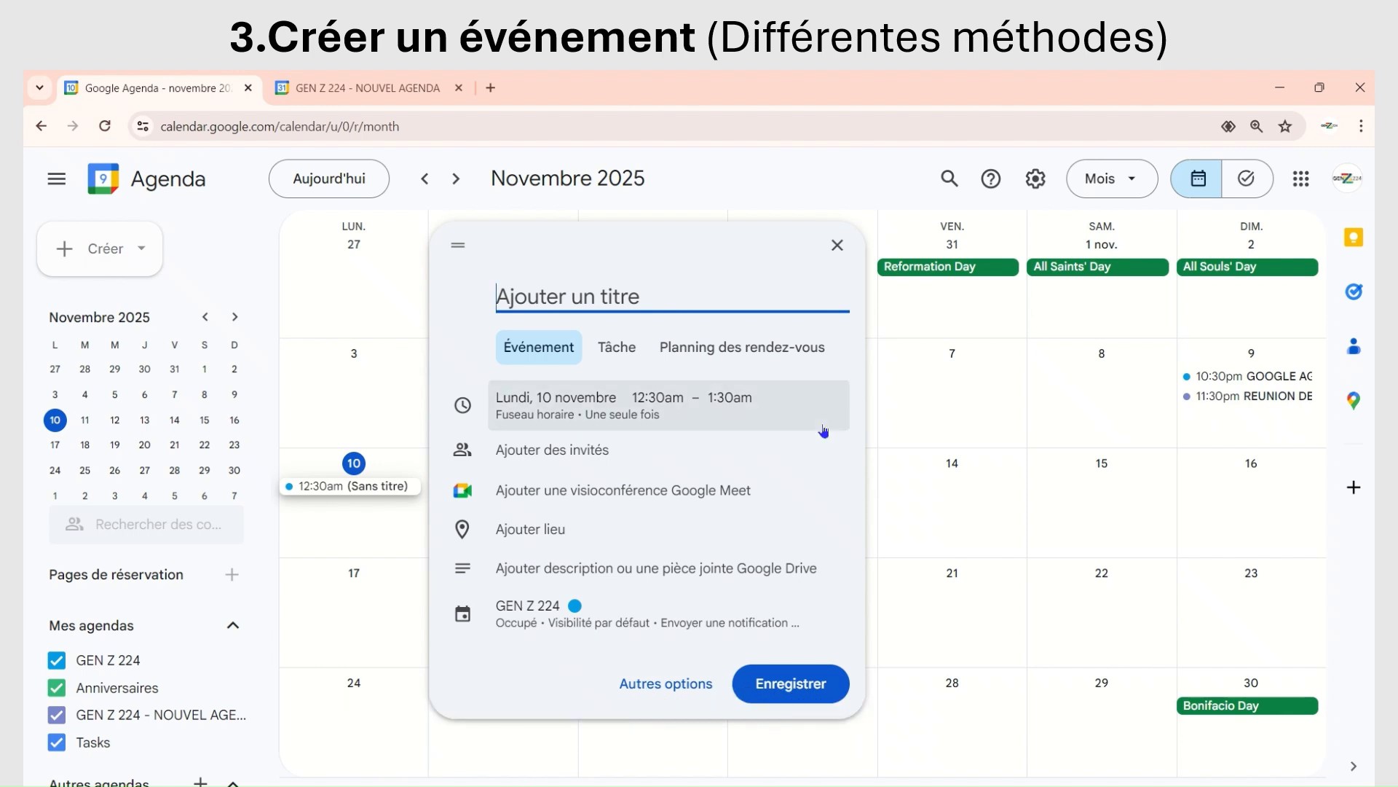
{"action": "key", "text": "ctrl+plus"}
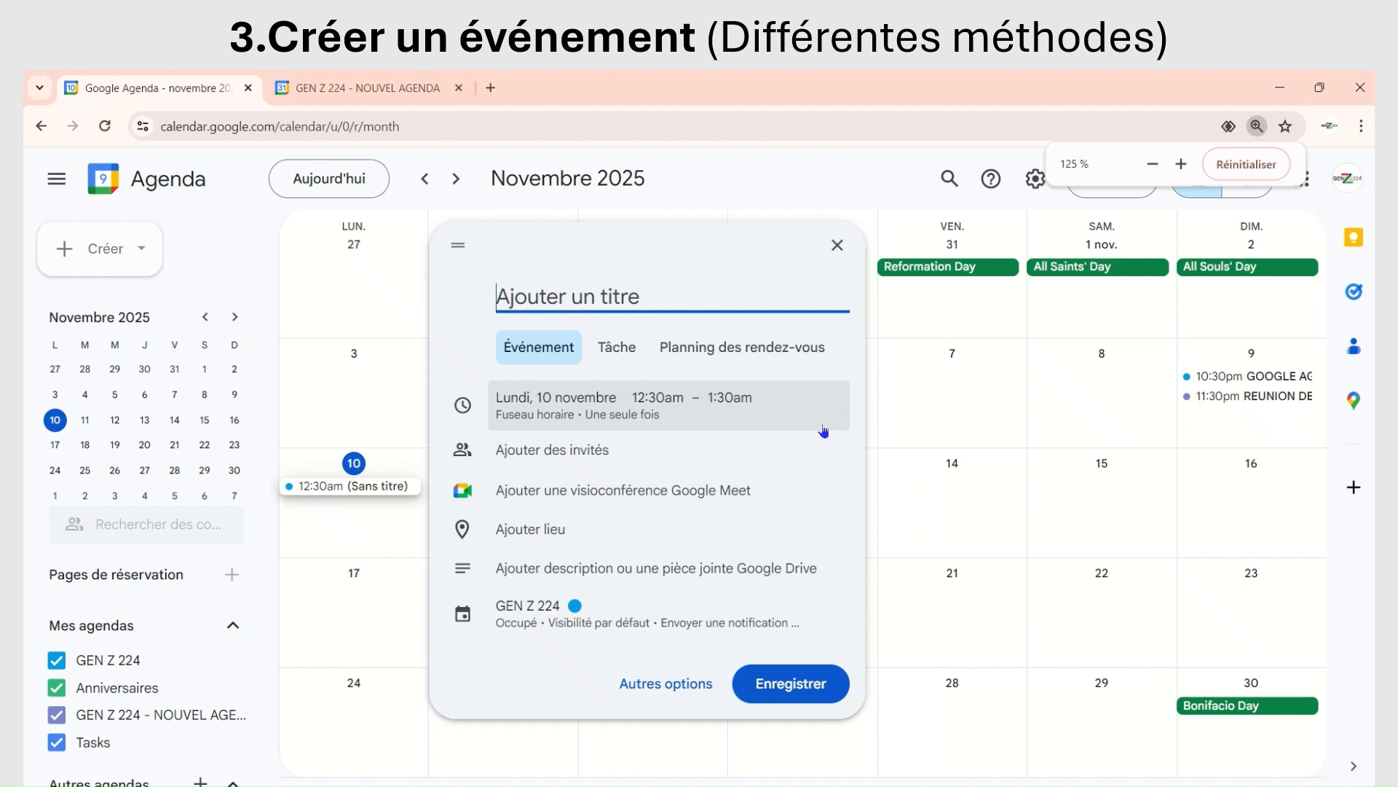
{"action": "key", "text": "ctrl+plus"}
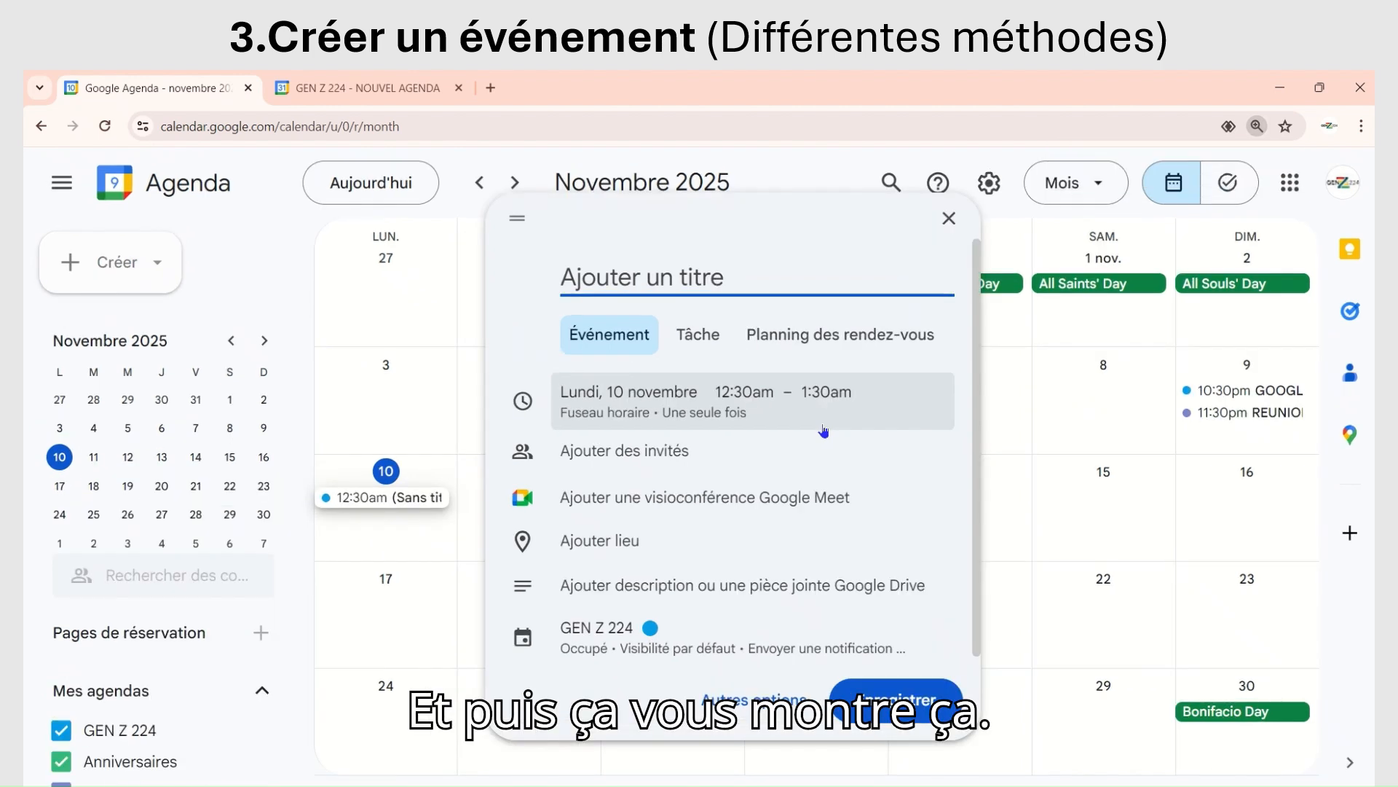
{"action": "key", "text": "ctrl+plus"}
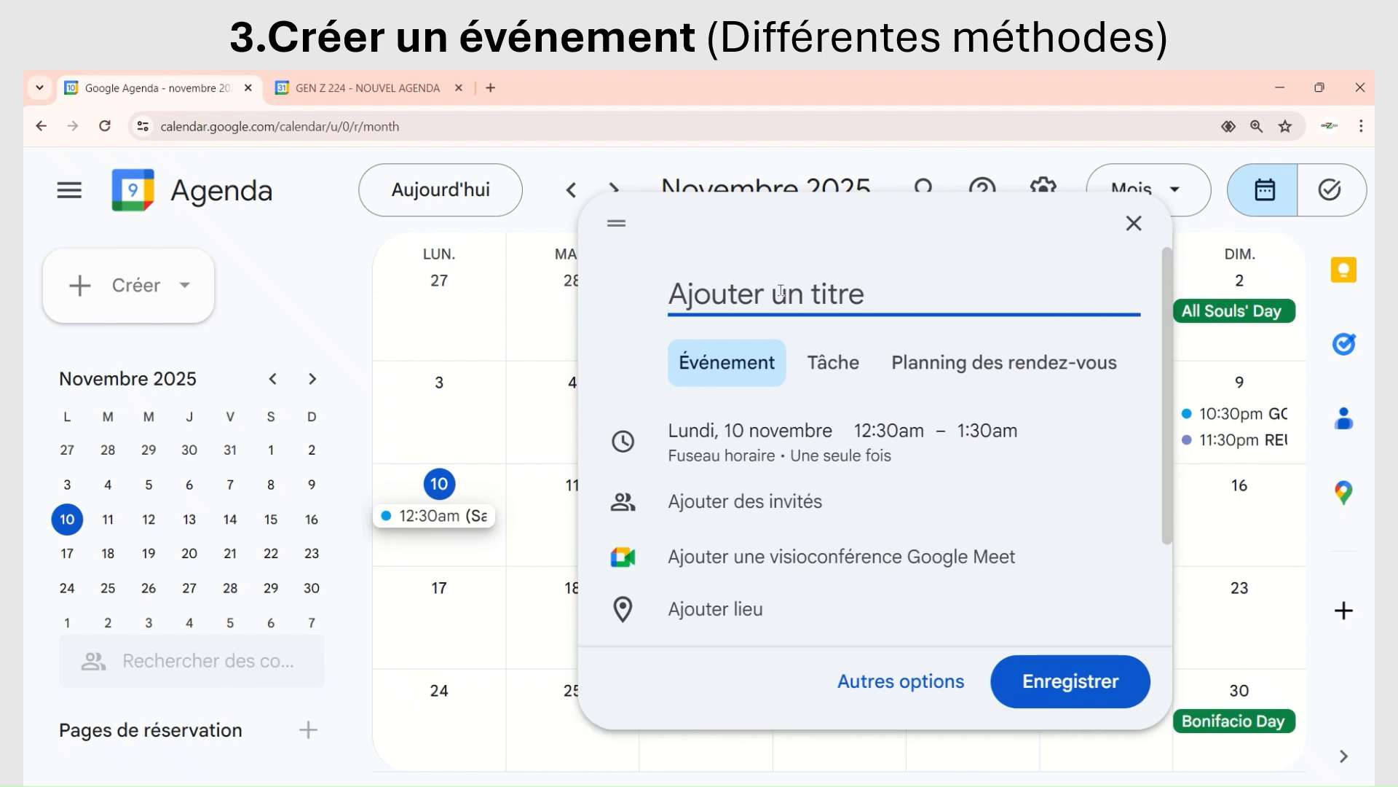
Step: Title the new event "REUNION DE FAMILLE"
{"action": "key", "text": "Caps_Lock"}
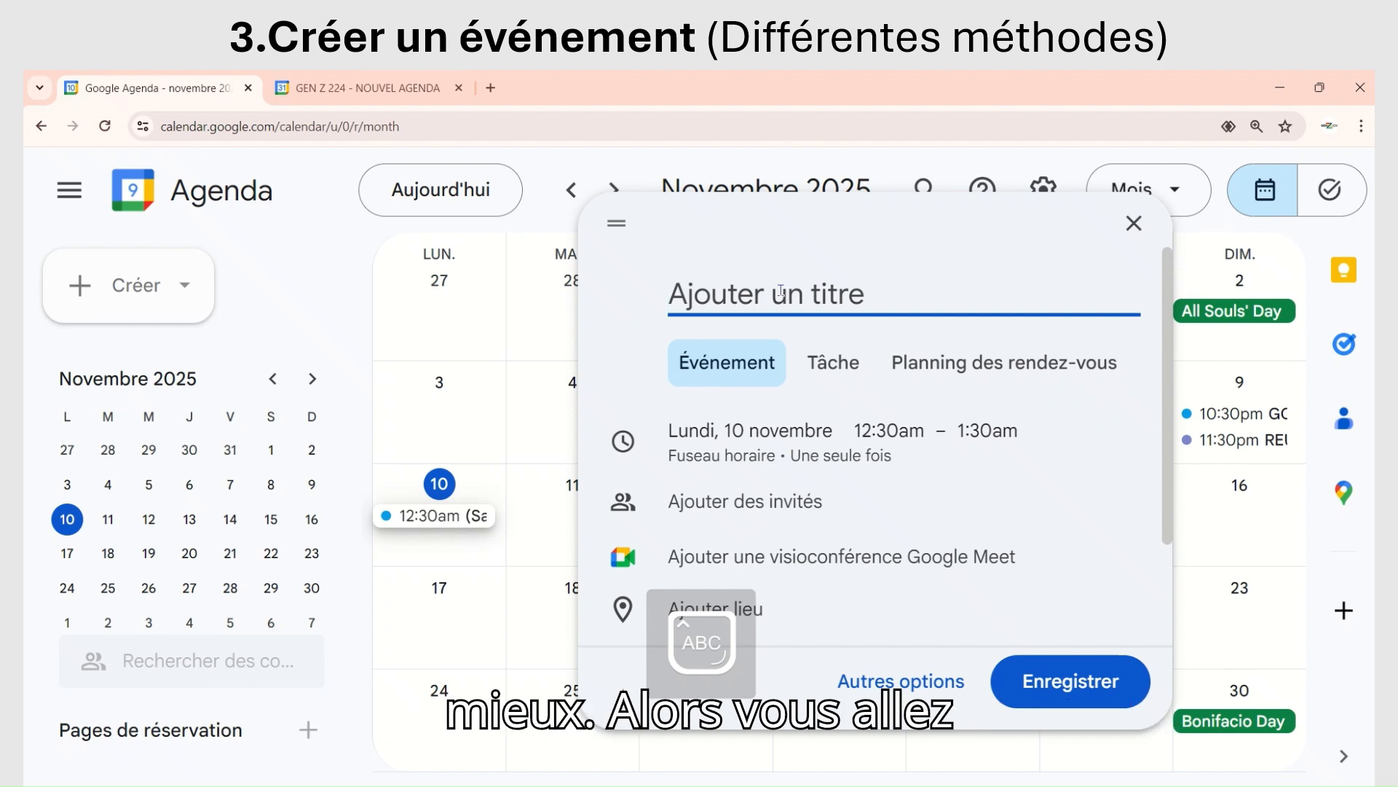
{"action": "type", "text": "REUN"}
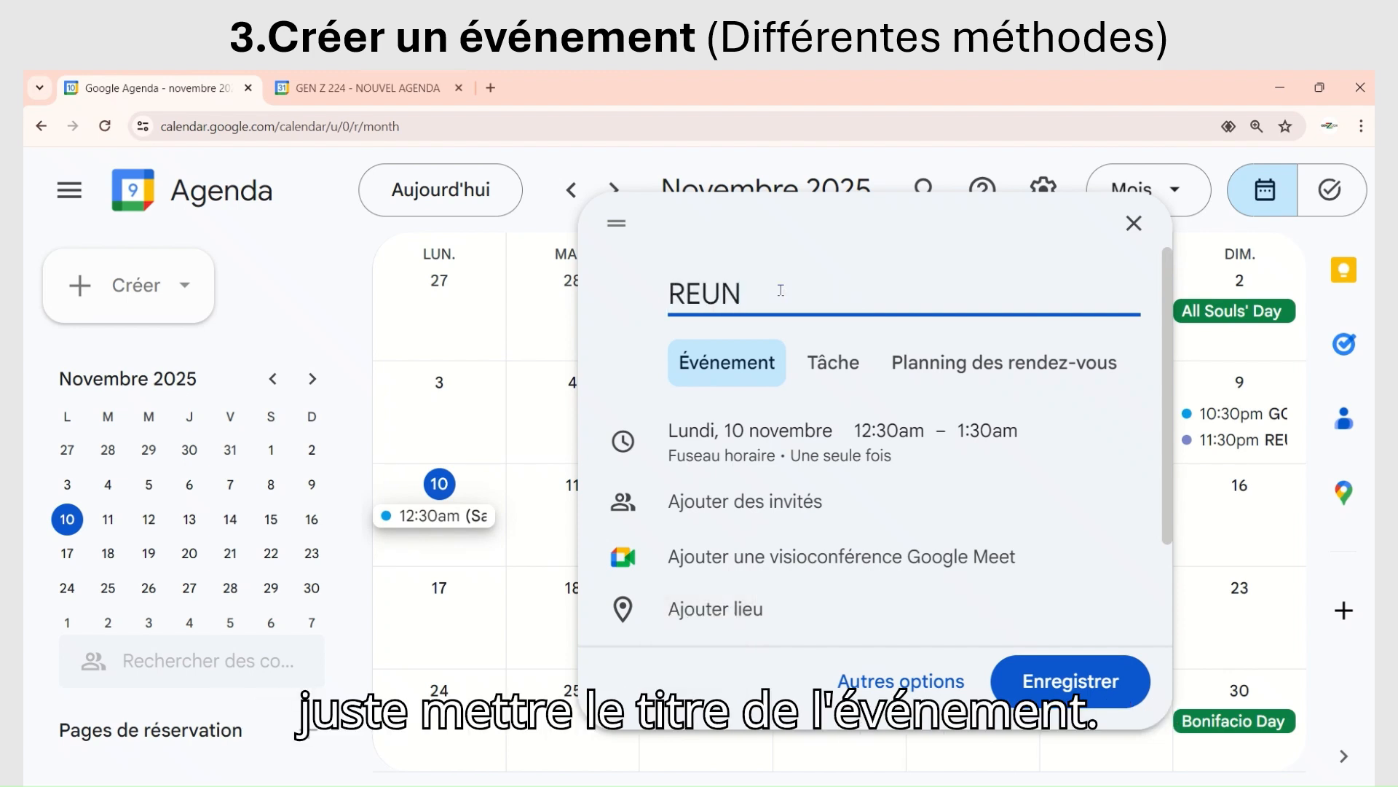
{"action": "type", "text": "ION D"}
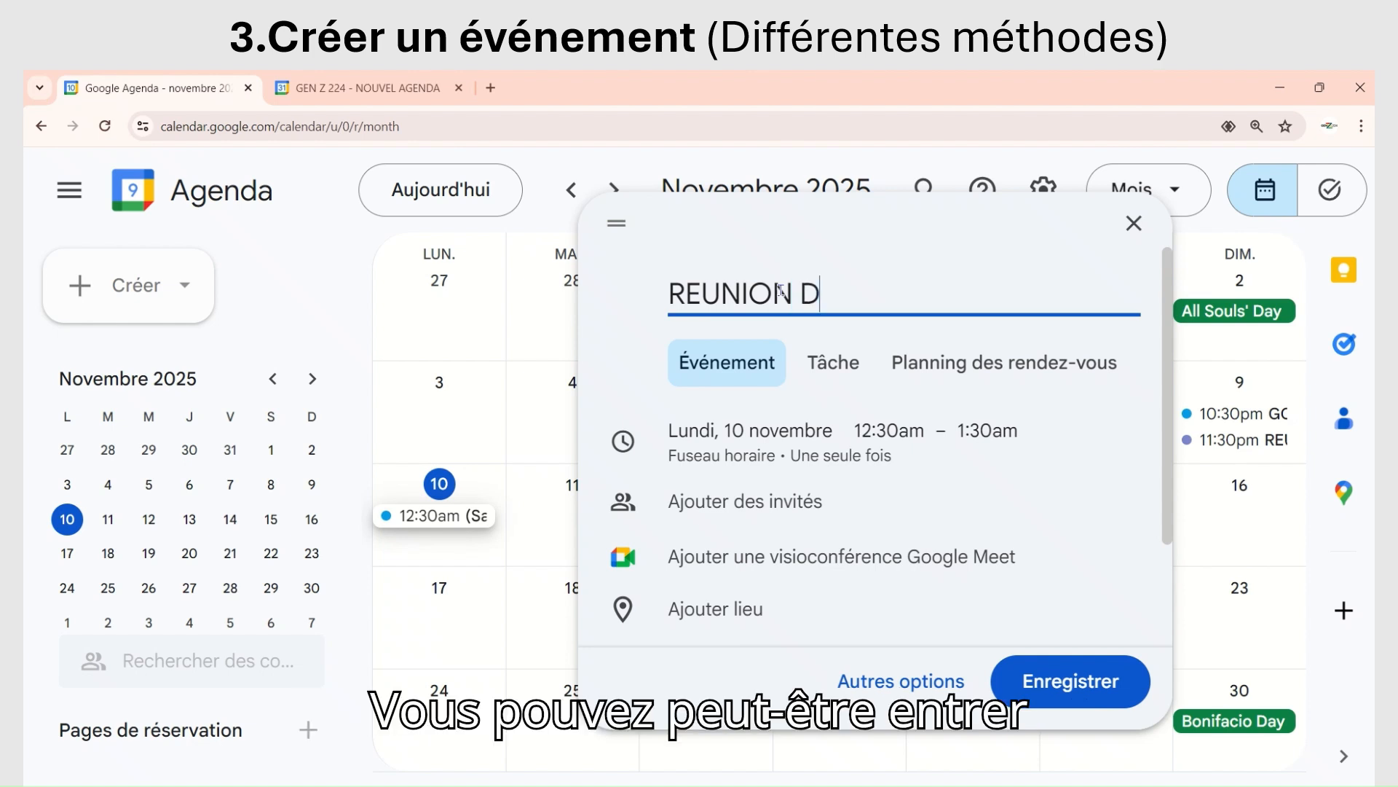
{"action": "type", "text": "E FA"}
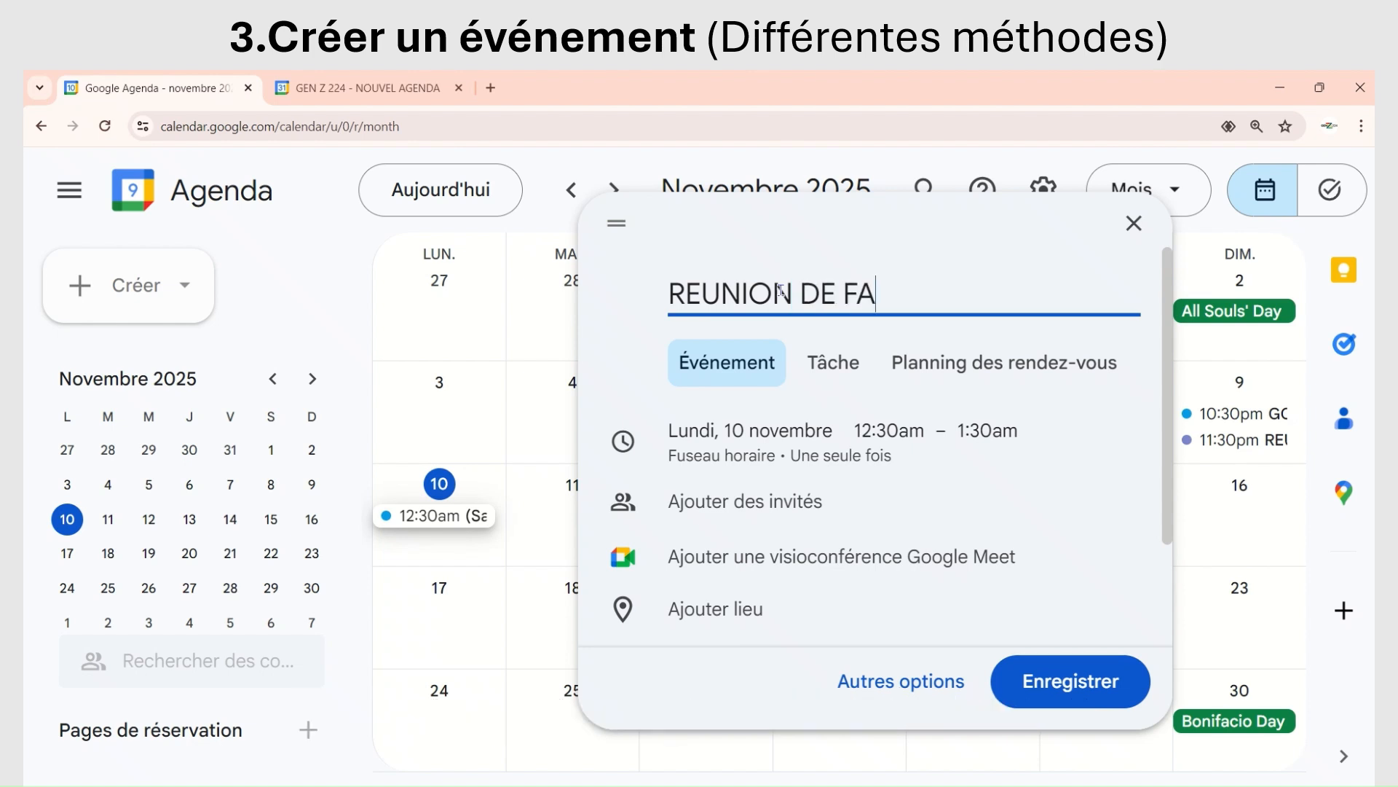
{"action": "type", "text": "MILE"}
{"action": "key", "text": "BackSpace"}
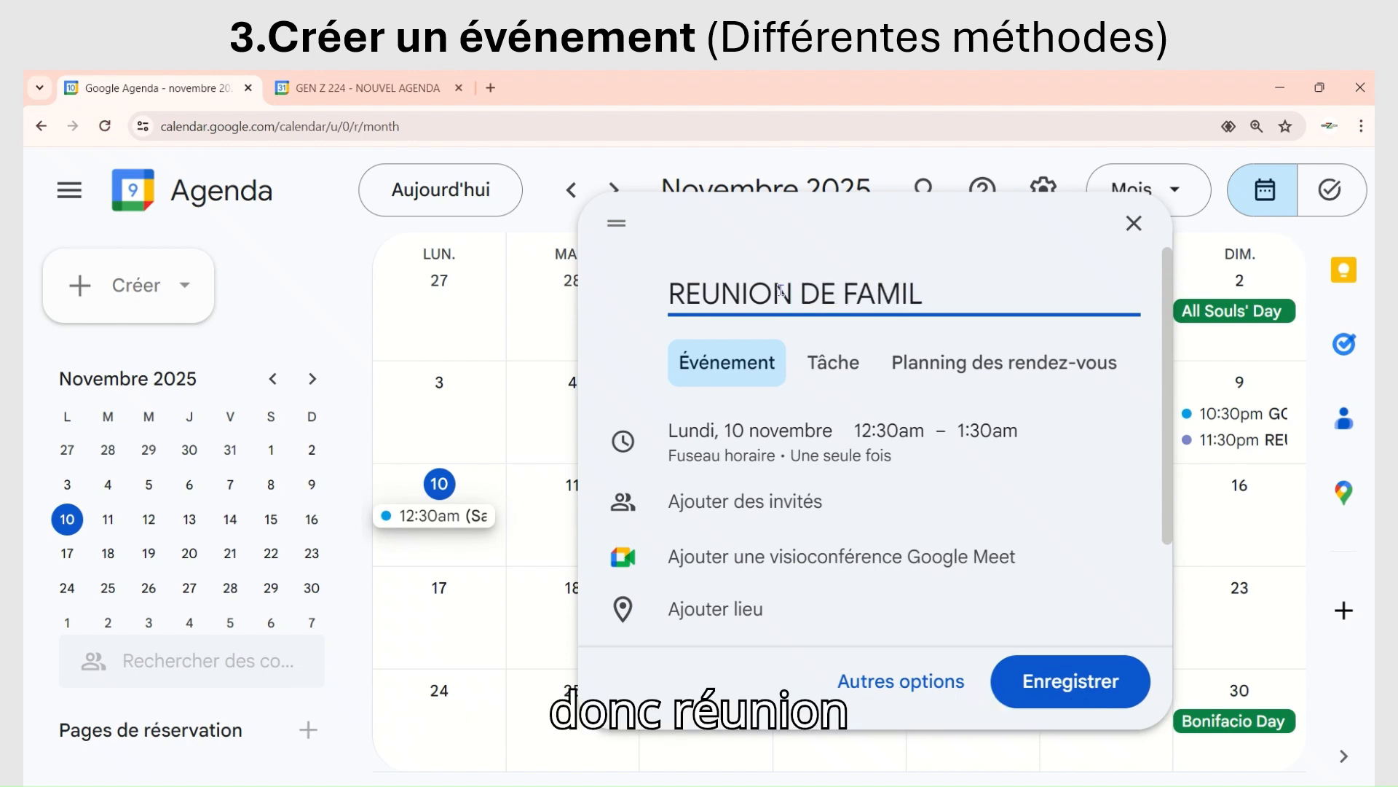
{"action": "type", "text": "LE"}
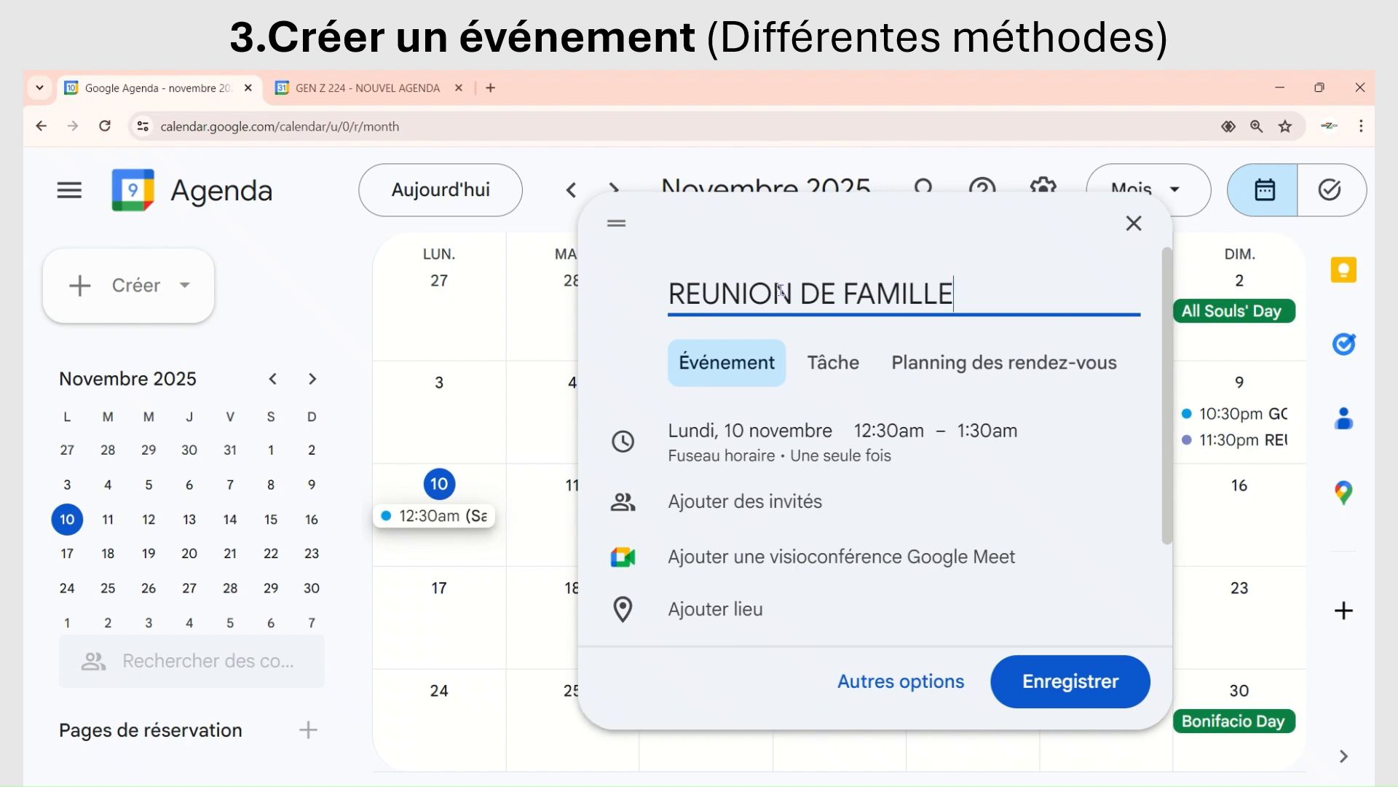
Step: Set the event's date to Mardi, 11 novembre
{"action": "left_click", "coordinate": [766, 426]}
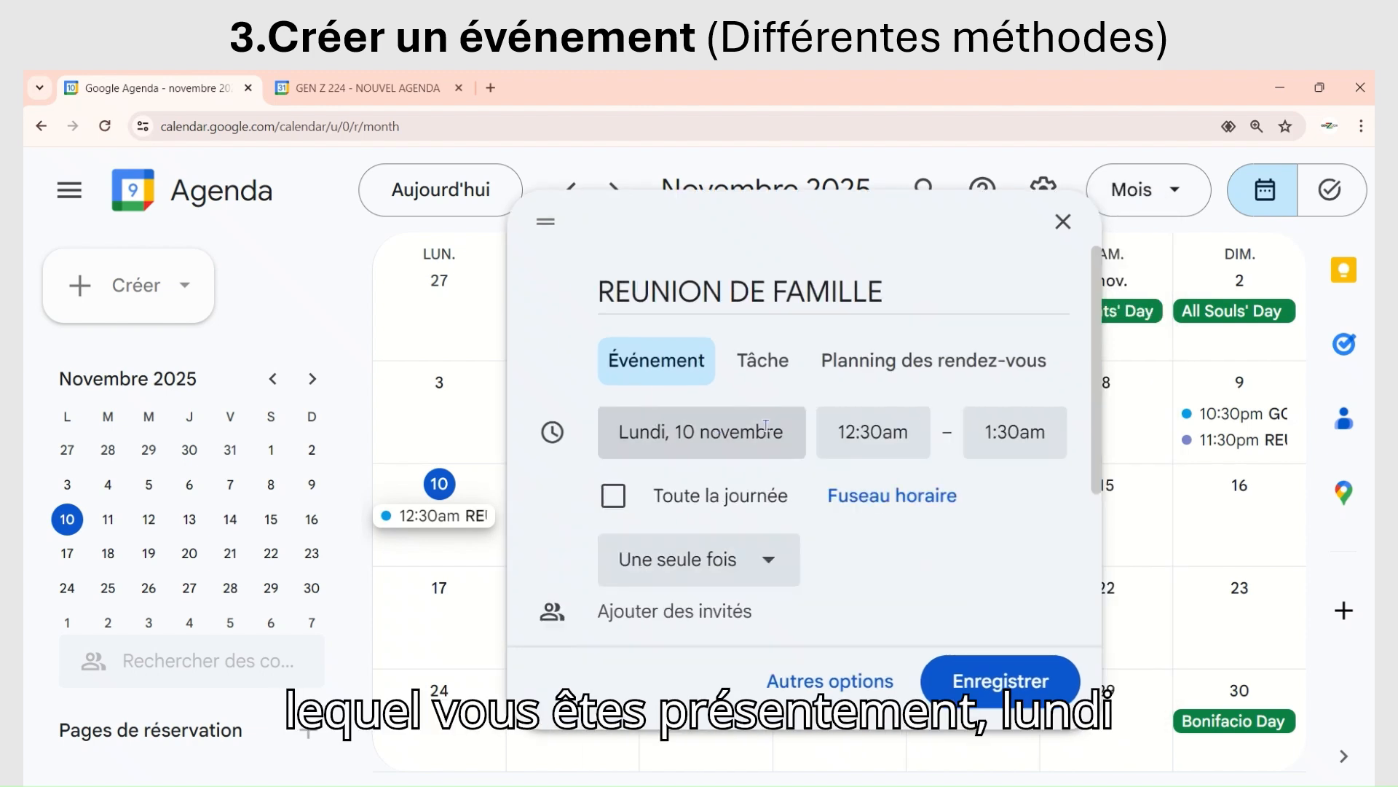
{"action": "left_click", "coordinate": [765, 426]}
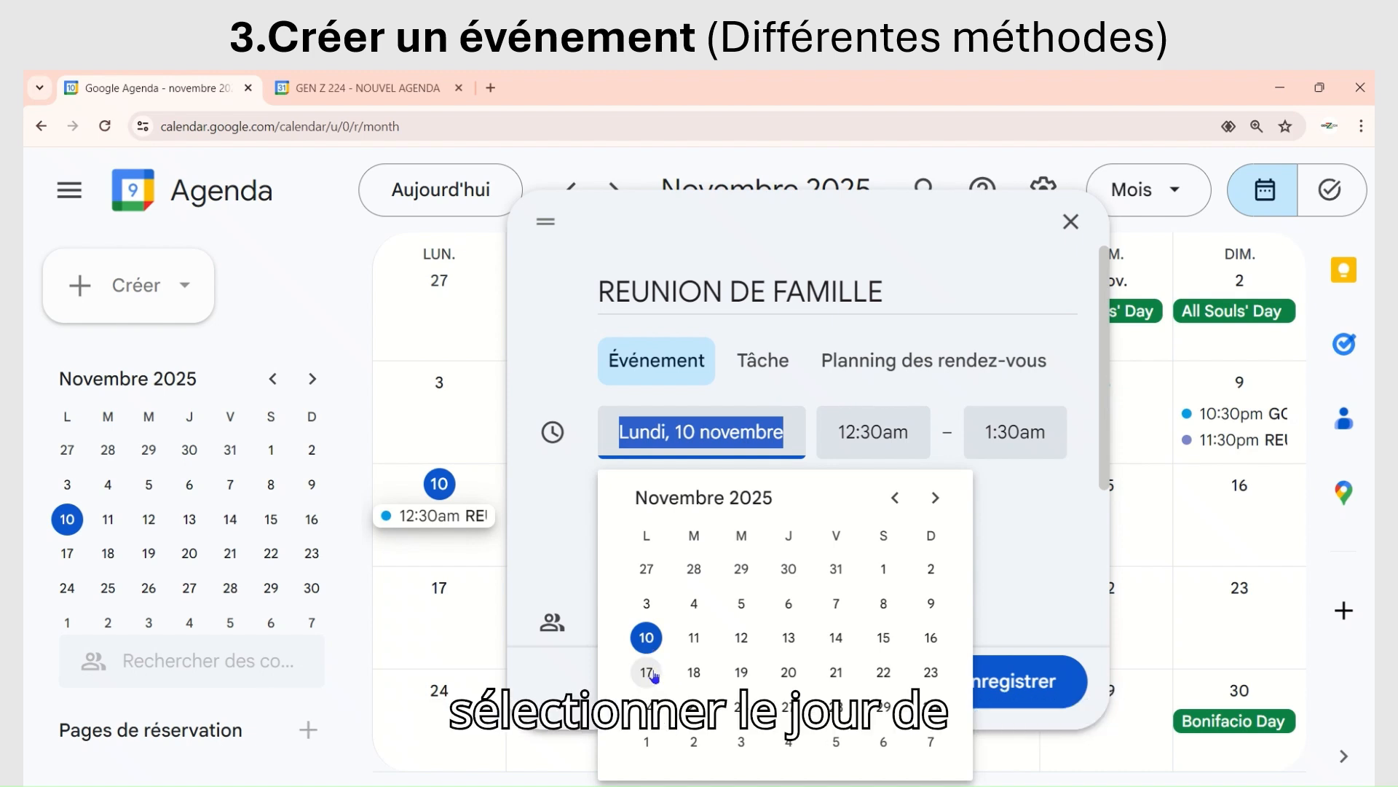
{"action": "left_click", "coordinate": [694, 638]}
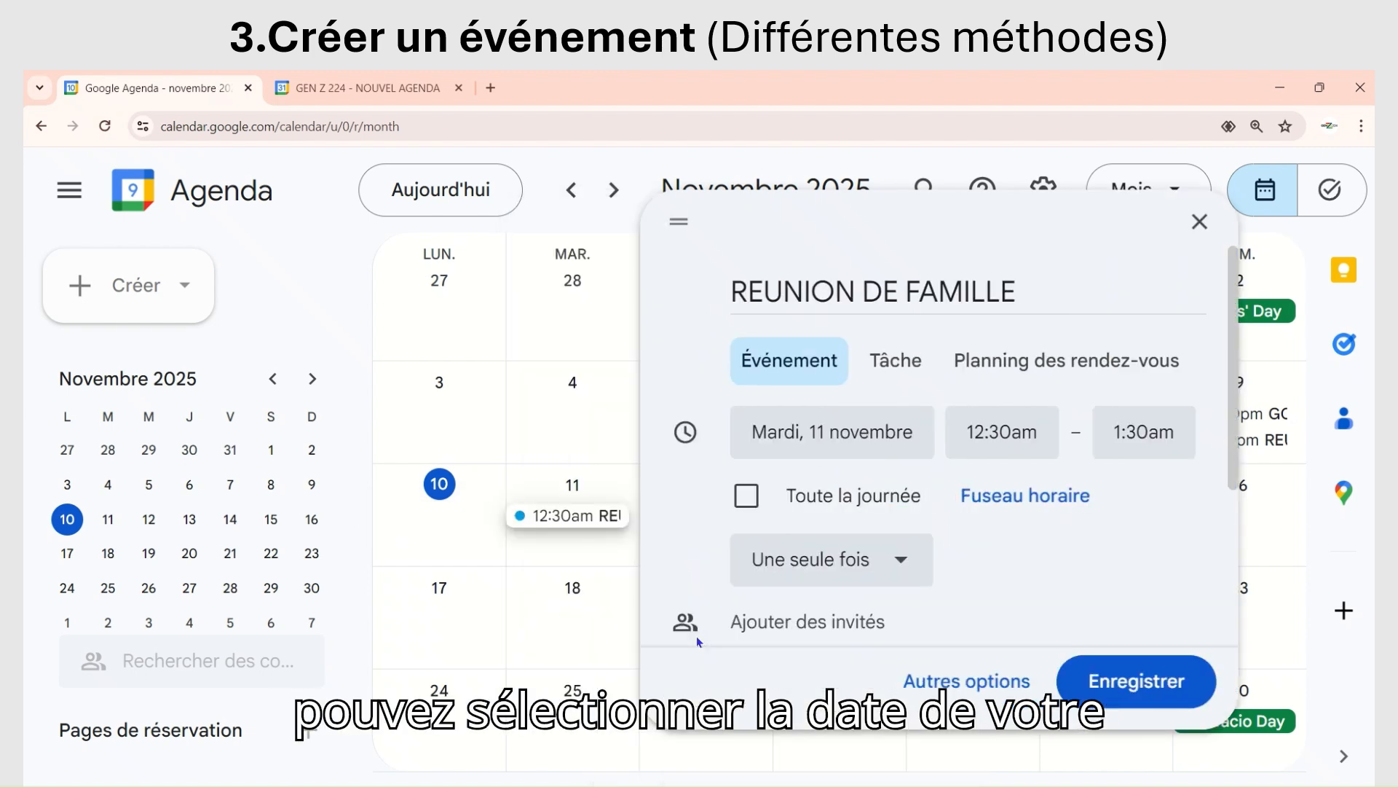
Step: Set the event's start time to 7:00am and its end time to 8:30am
{"action": "left_click", "coordinate": [1007, 433]}
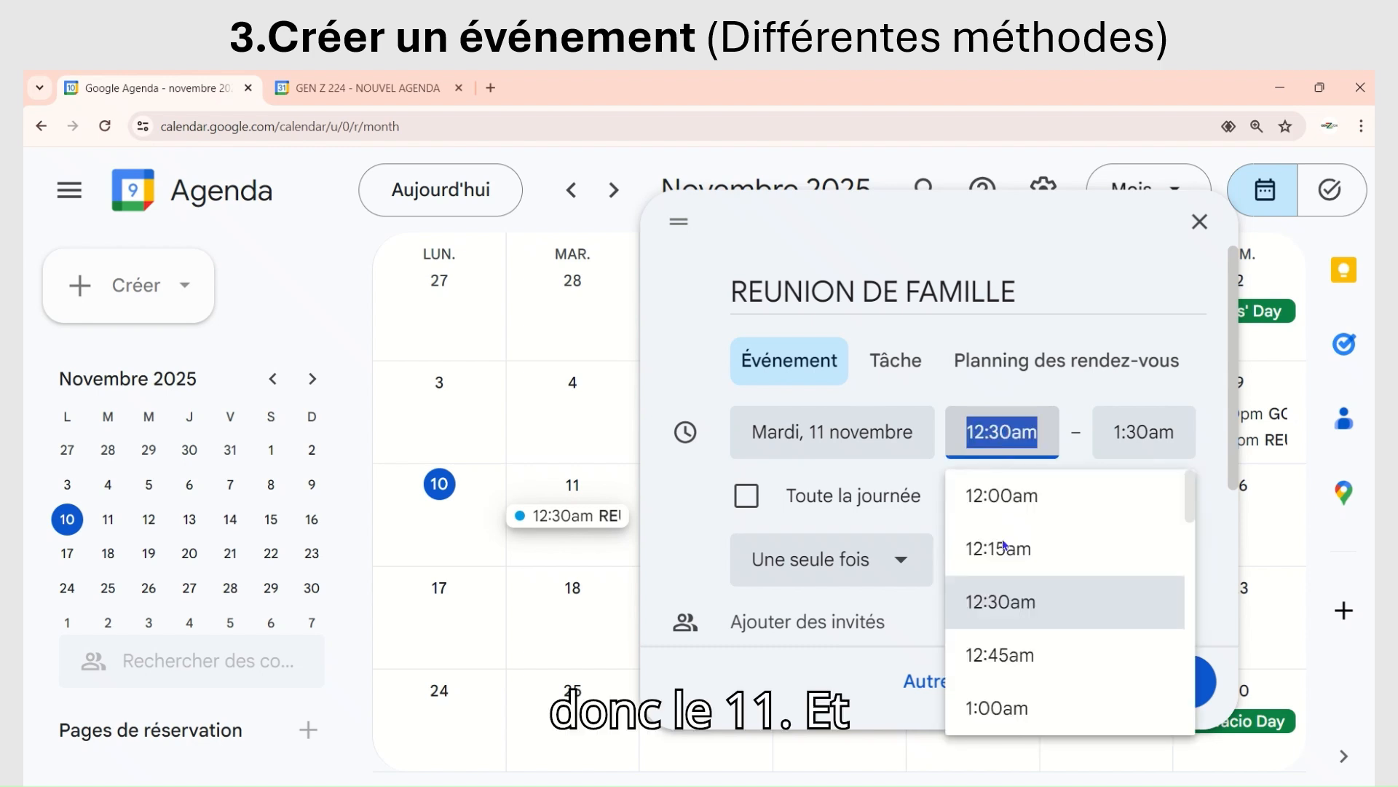
{"action": "scroll", "coordinate": [1002, 601], "scroll_direction": "down", "scroll_amount": 2}
{"action": "scroll", "coordinate": [1002, 609], "scroll_direction": "up", "scroll_amount": 2}
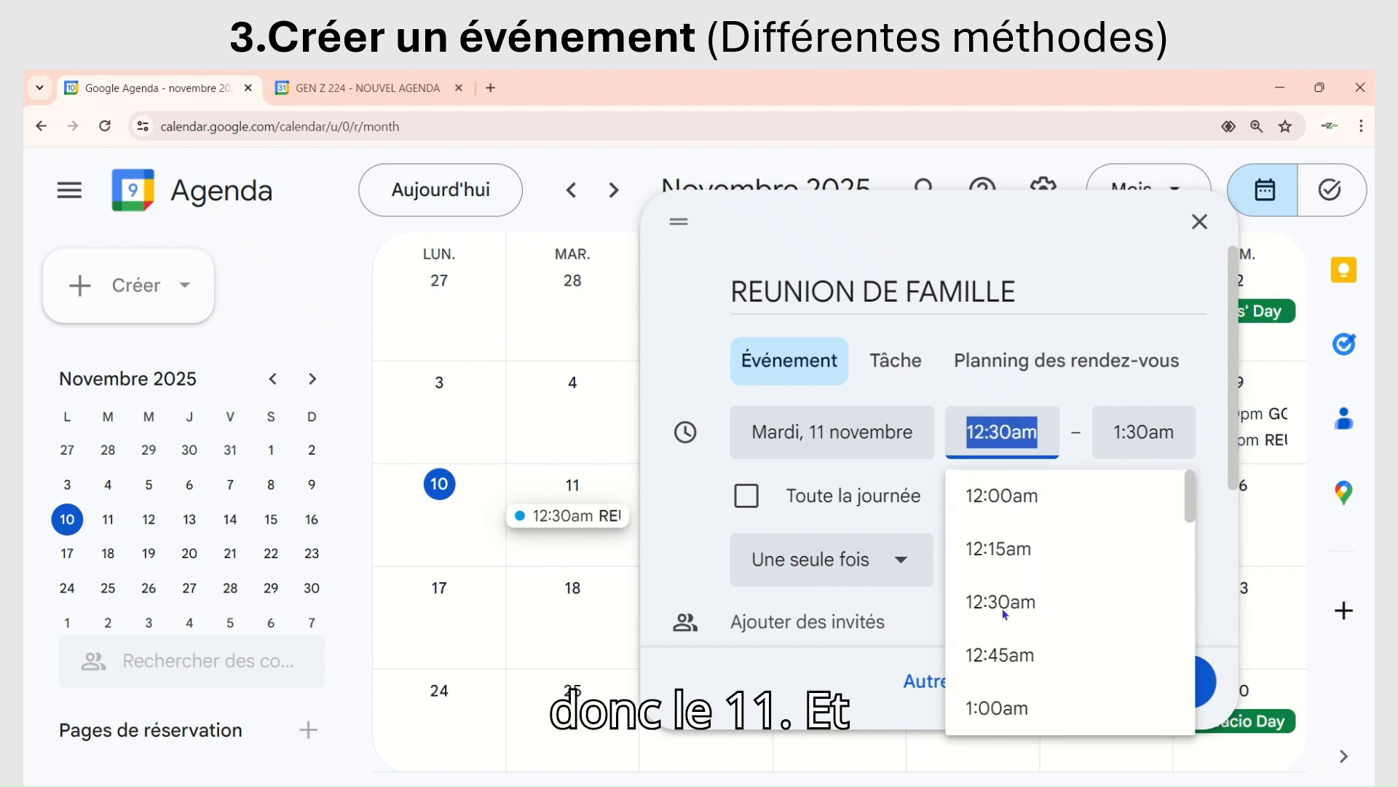
{"action": "scroll", "coordinate": [1002, 608], "scroll_direction": "down", "scroll_amount": 6}
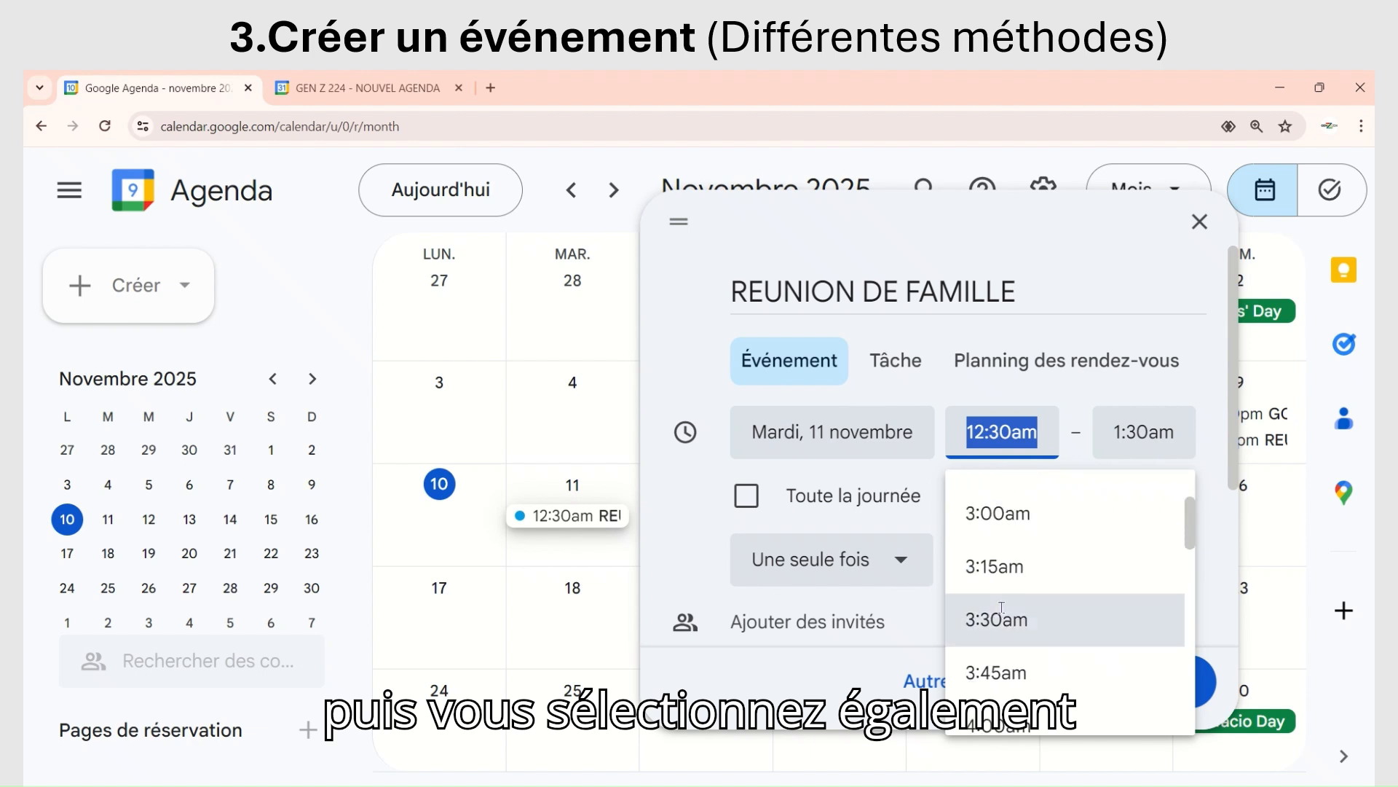
{"action": "scroll", "coordinate": [1009, 595], "scroll_direction": "down", "scroll_amount": 4}
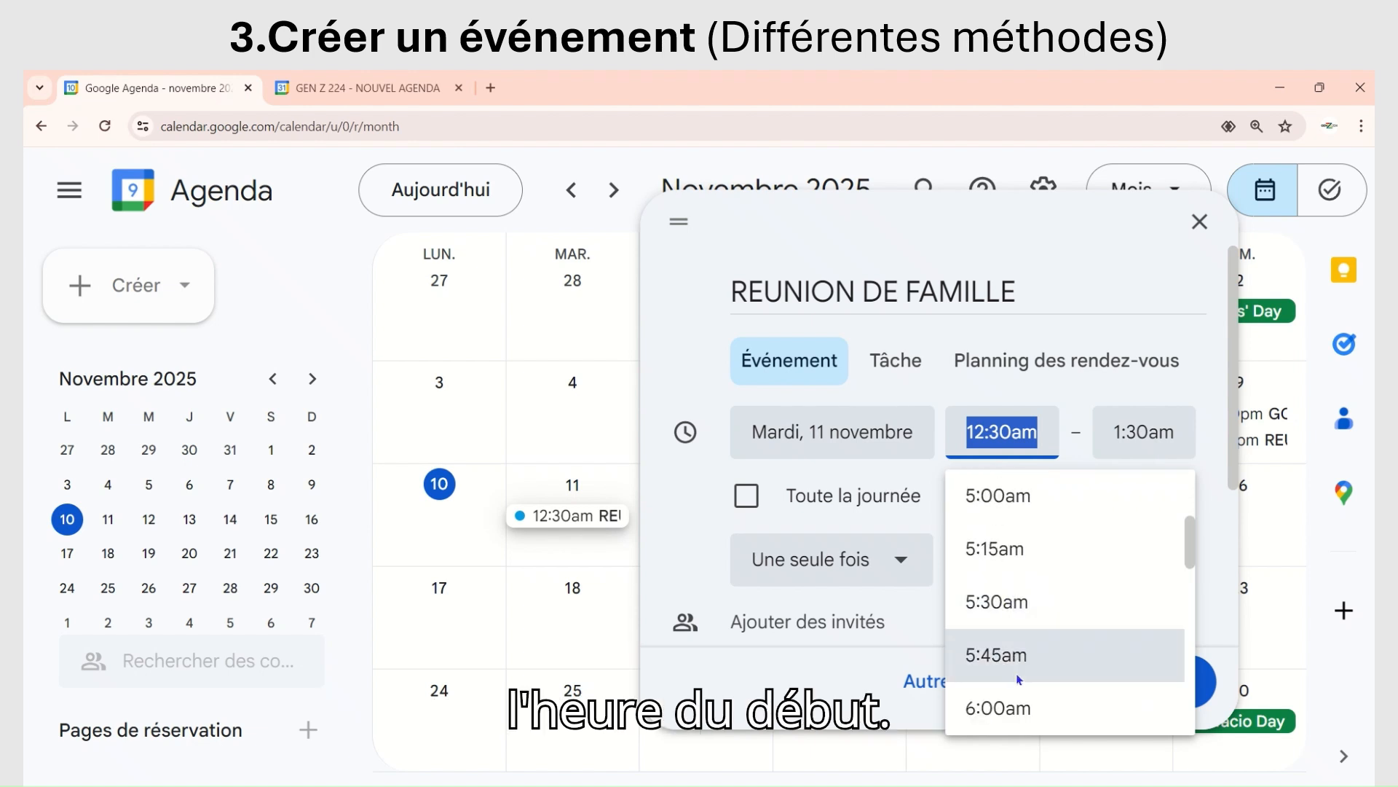
{"action": "scroll", "coordinate": [991, 612], "scroll_direction": "down", "scroll_amount": 4}
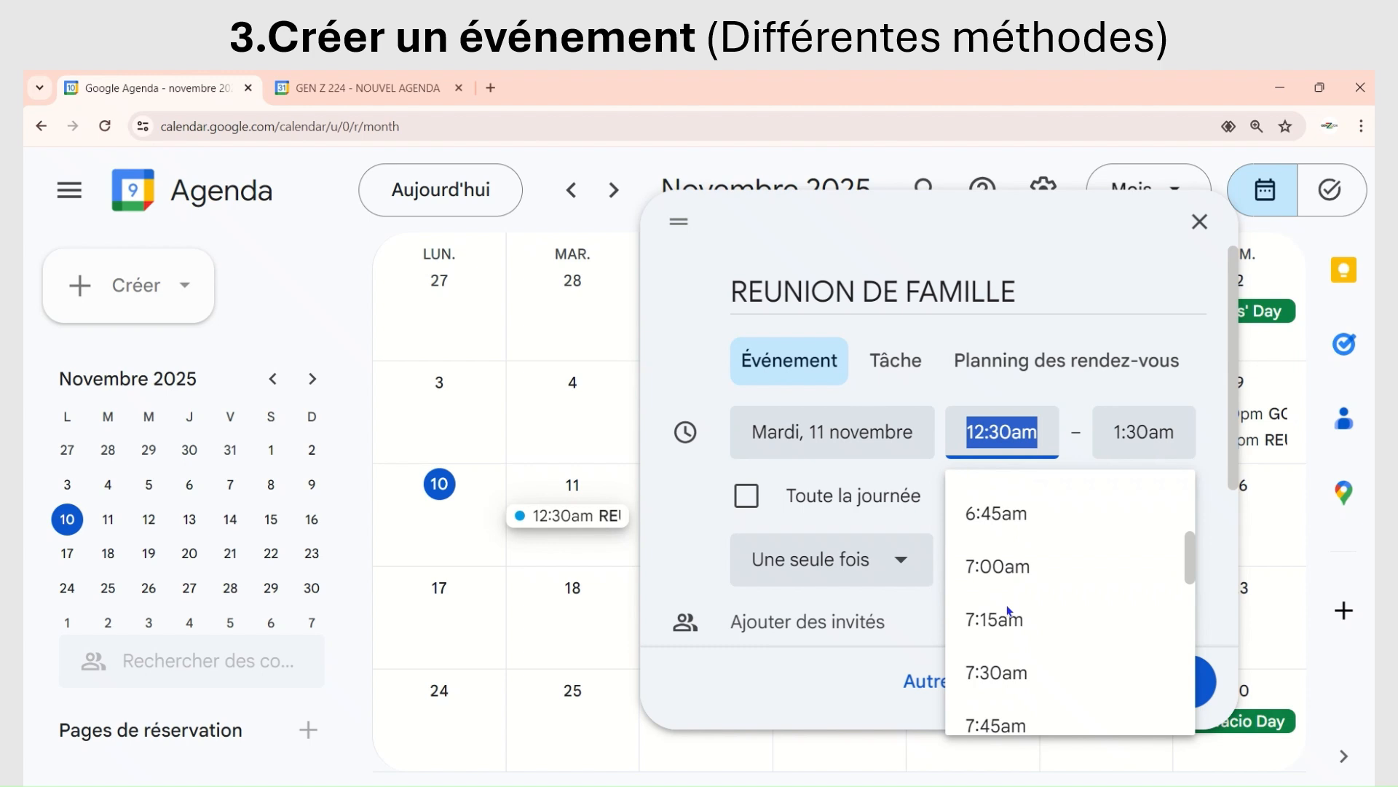
{"action": "left_click", "coordinate": [995, 565]}
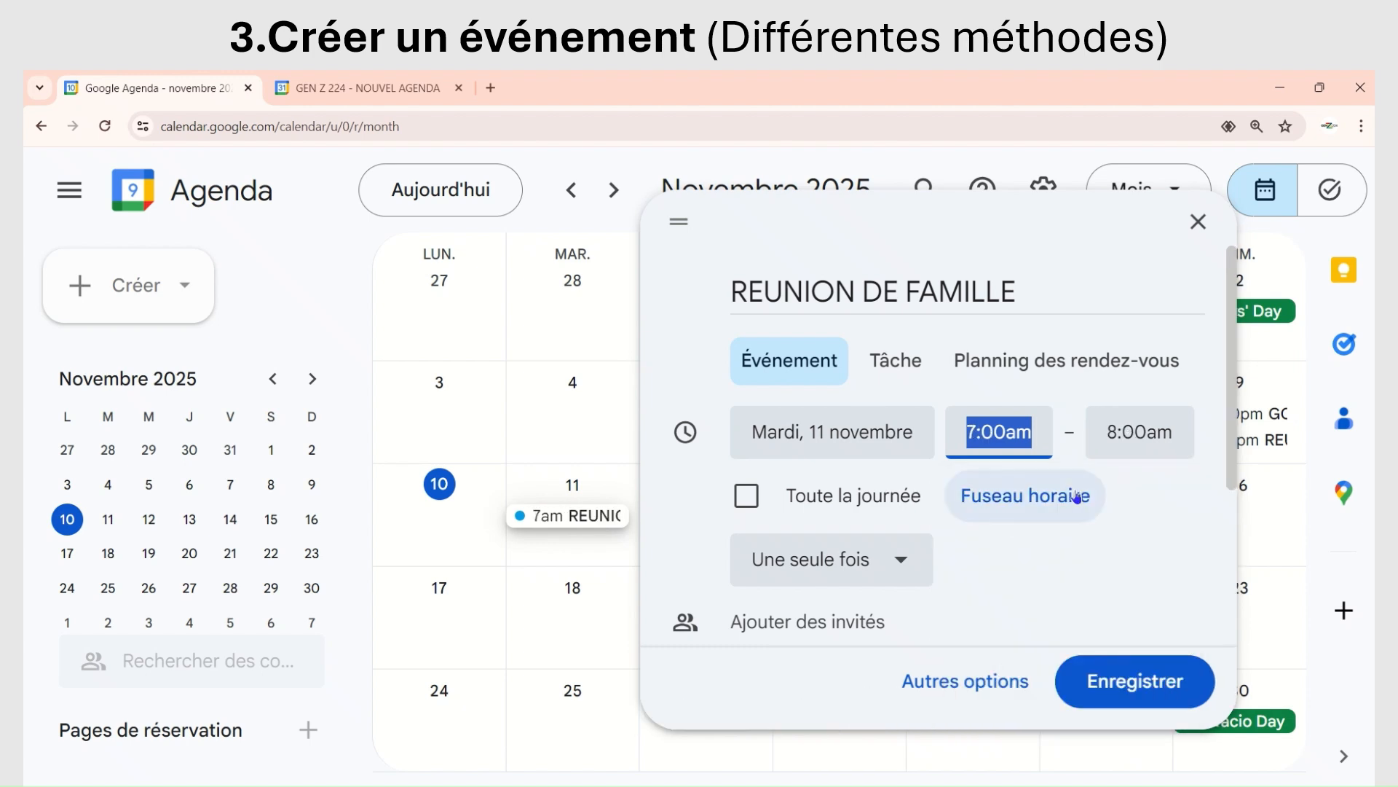
{"action": "left_click", "coordinate": [1162, 435]}
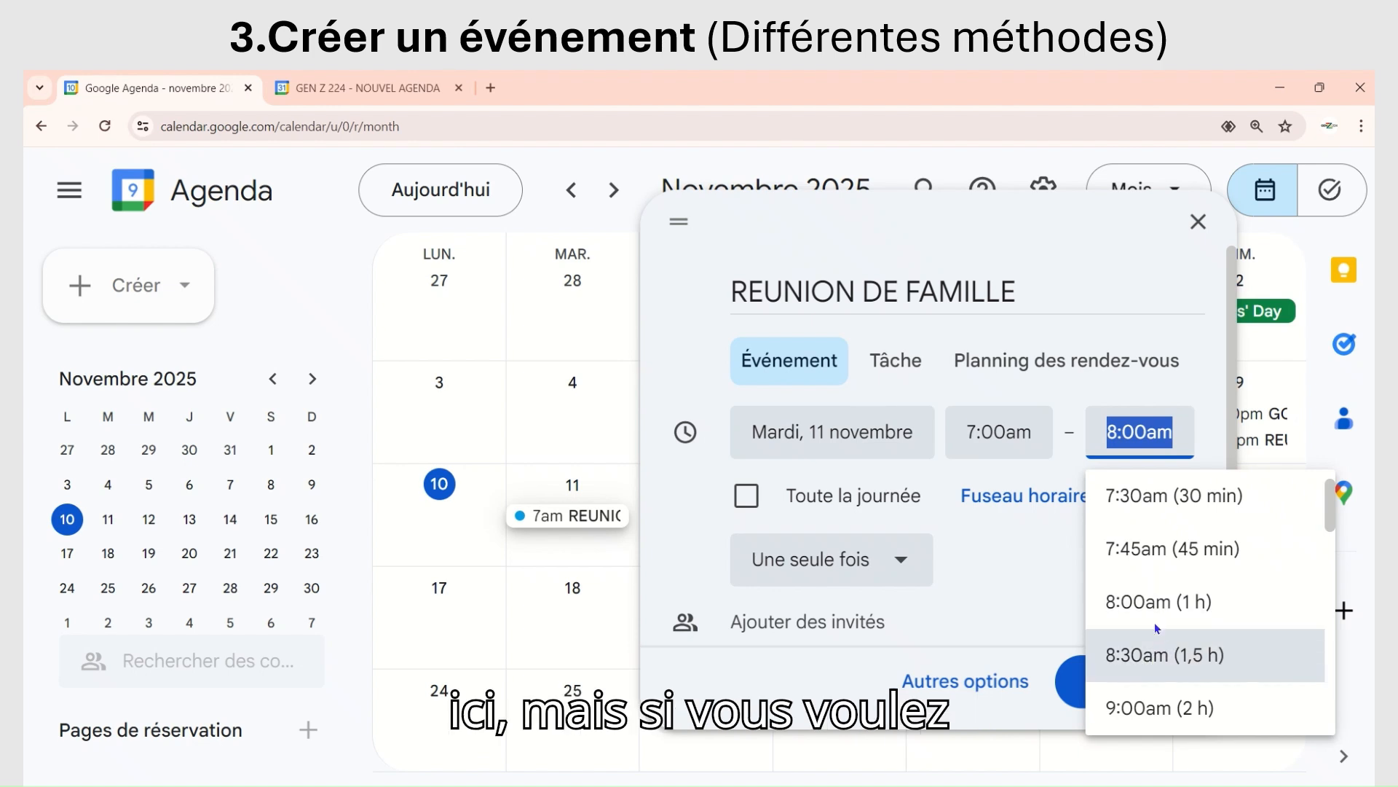
{"action": "left_click", "coordinate": [1155, 659]}
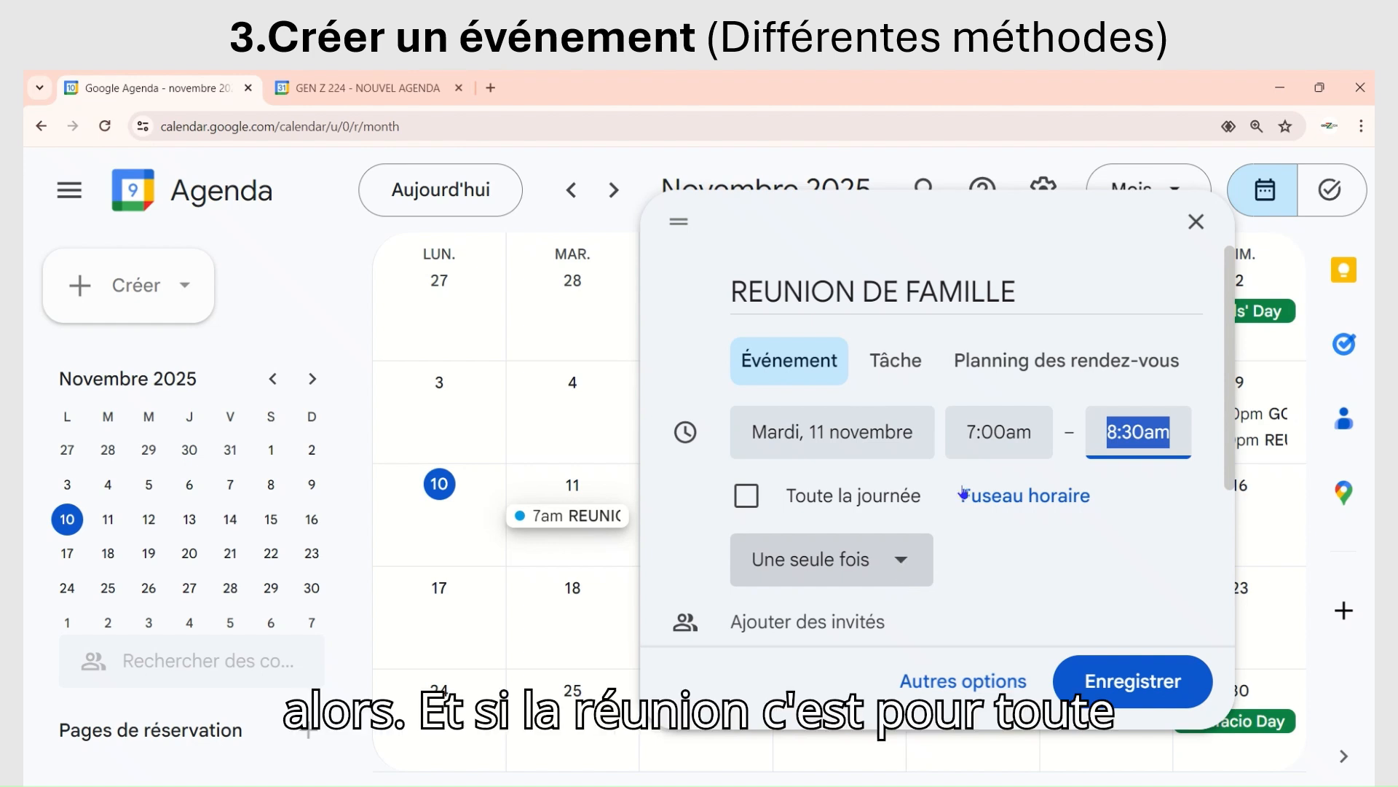
Step: Review the event's recurrence options, including the custom one, and choose Une seule fois
{"action": "left_click", "coordinate": [903, 569]}
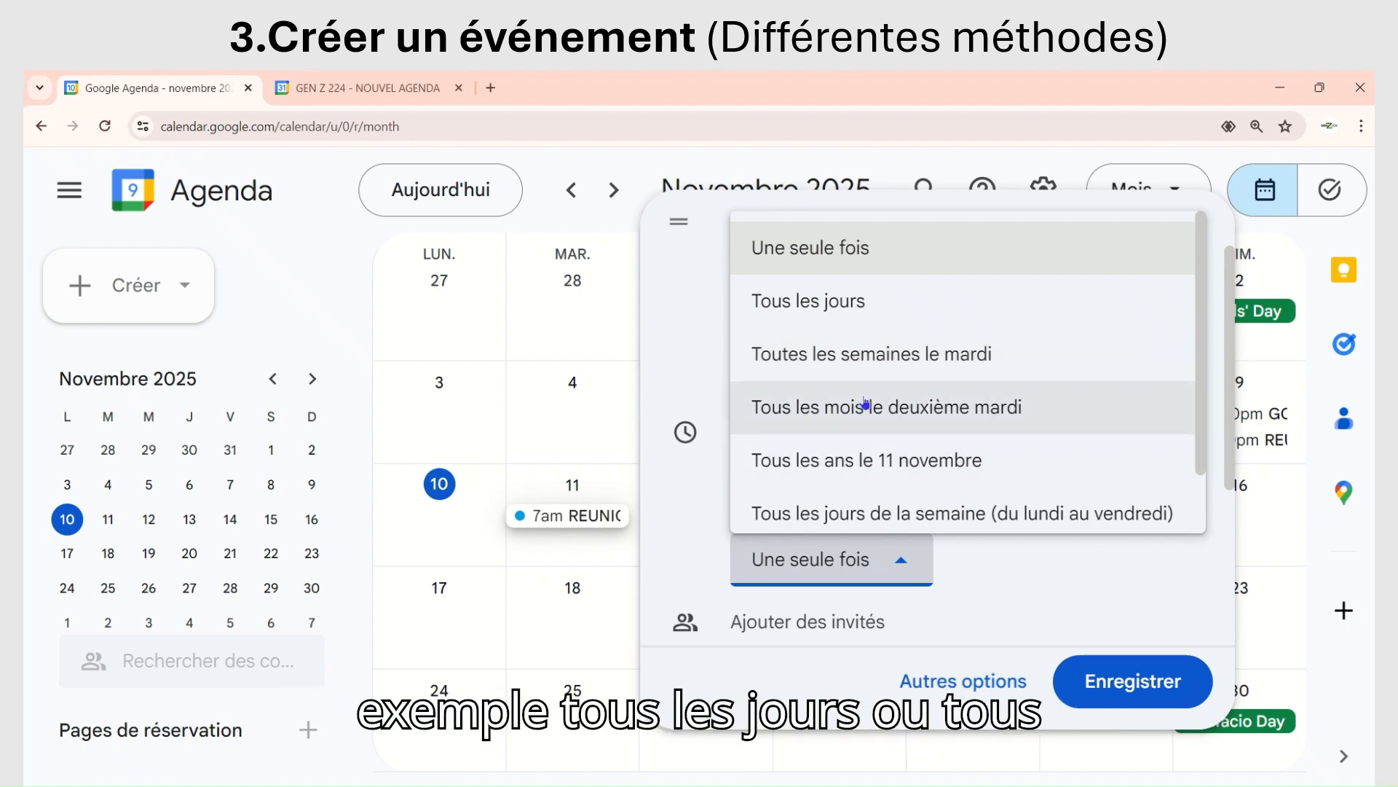
{"action": "scroll", "coordinate": [867, 407], "scroll_direction": "down", "scroll_amount": 1}
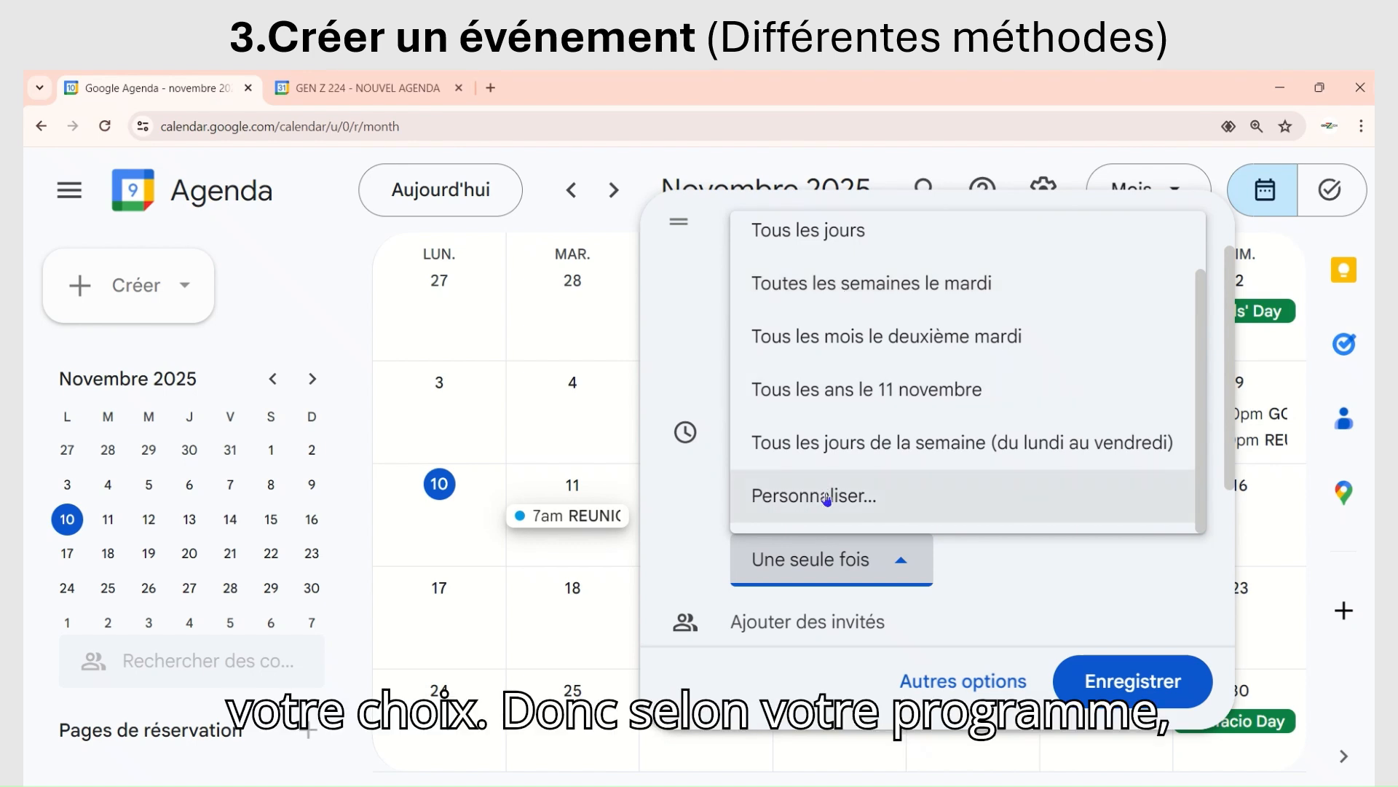
{"action": "scroll", "coordinate": [823, 397], "scroll_direction": "up", "scroll_amount": 1}
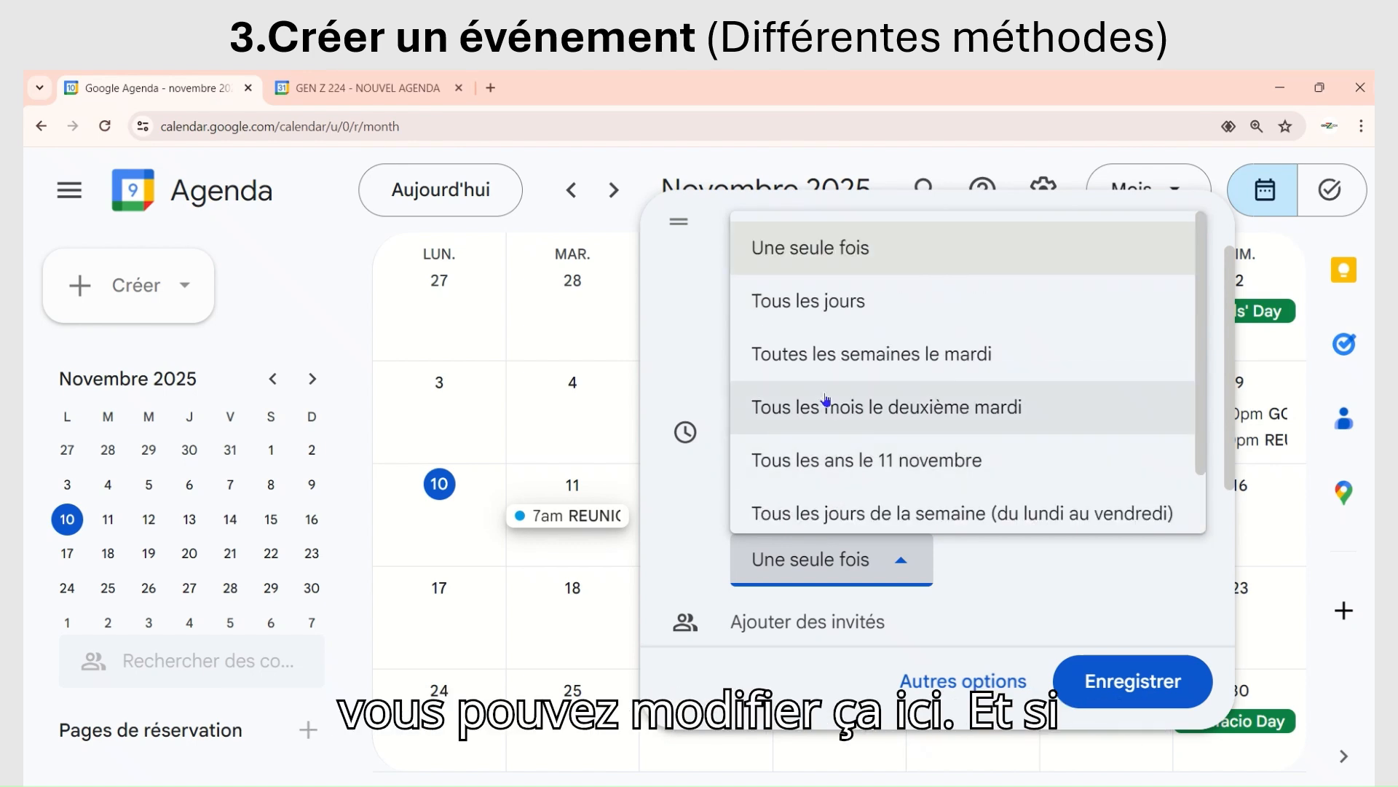
{"action": "left_click", "coordinate": [816, 255]}
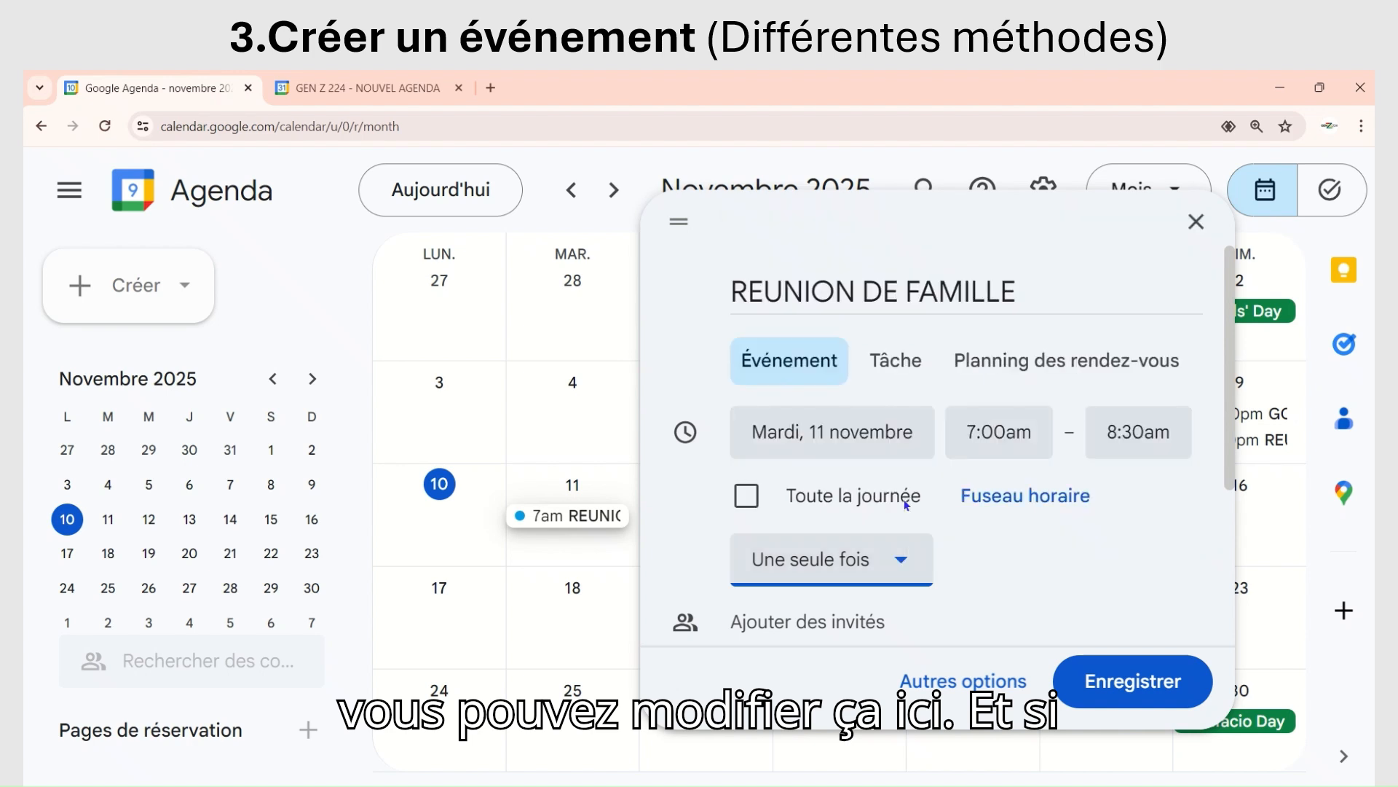
Step: Add a guest to the event by entering the family member's e-mail address
{"action": "scroll", "coordinate": [809, 522], "scroll_direction": "down", "scroll_amount": 3}
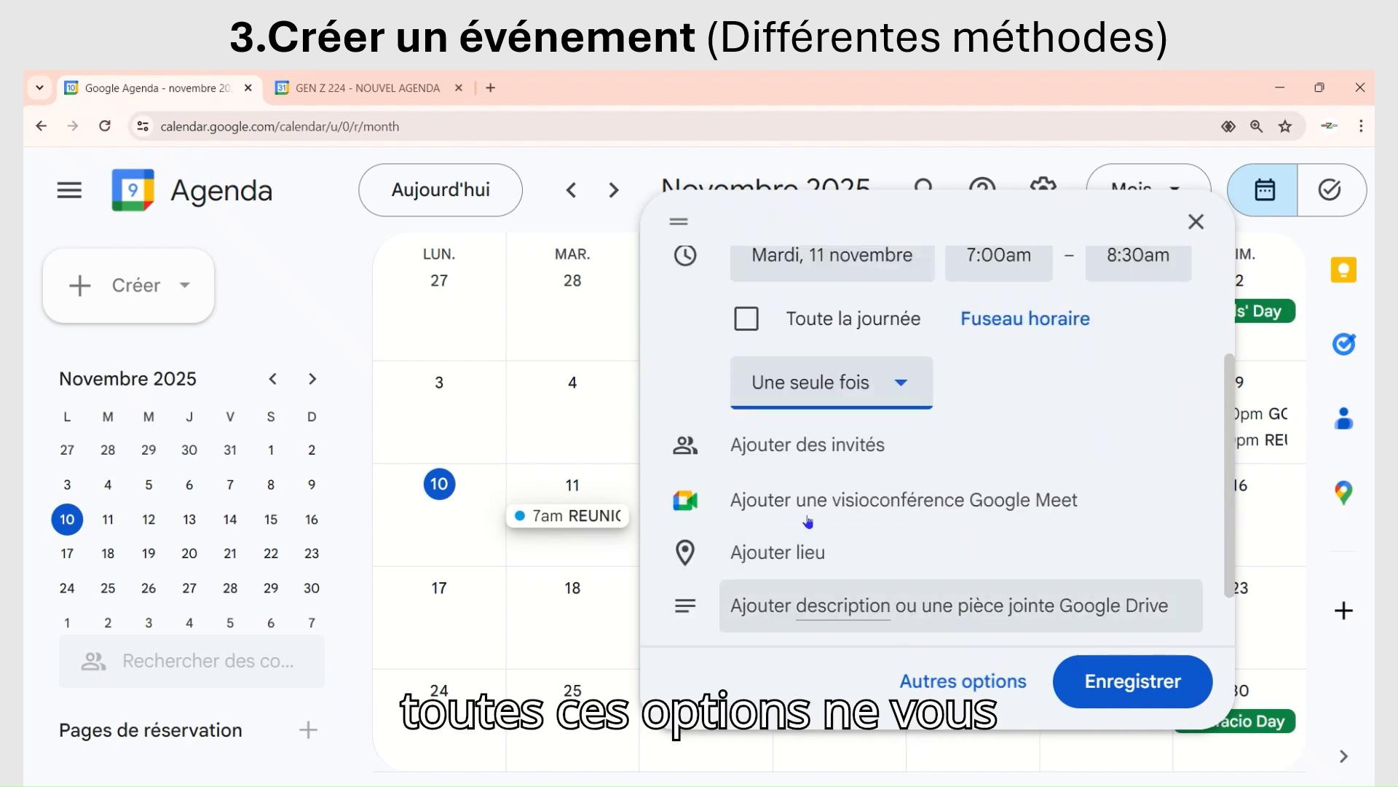
{"action": "left_click", "coordinate": [804, 448]}
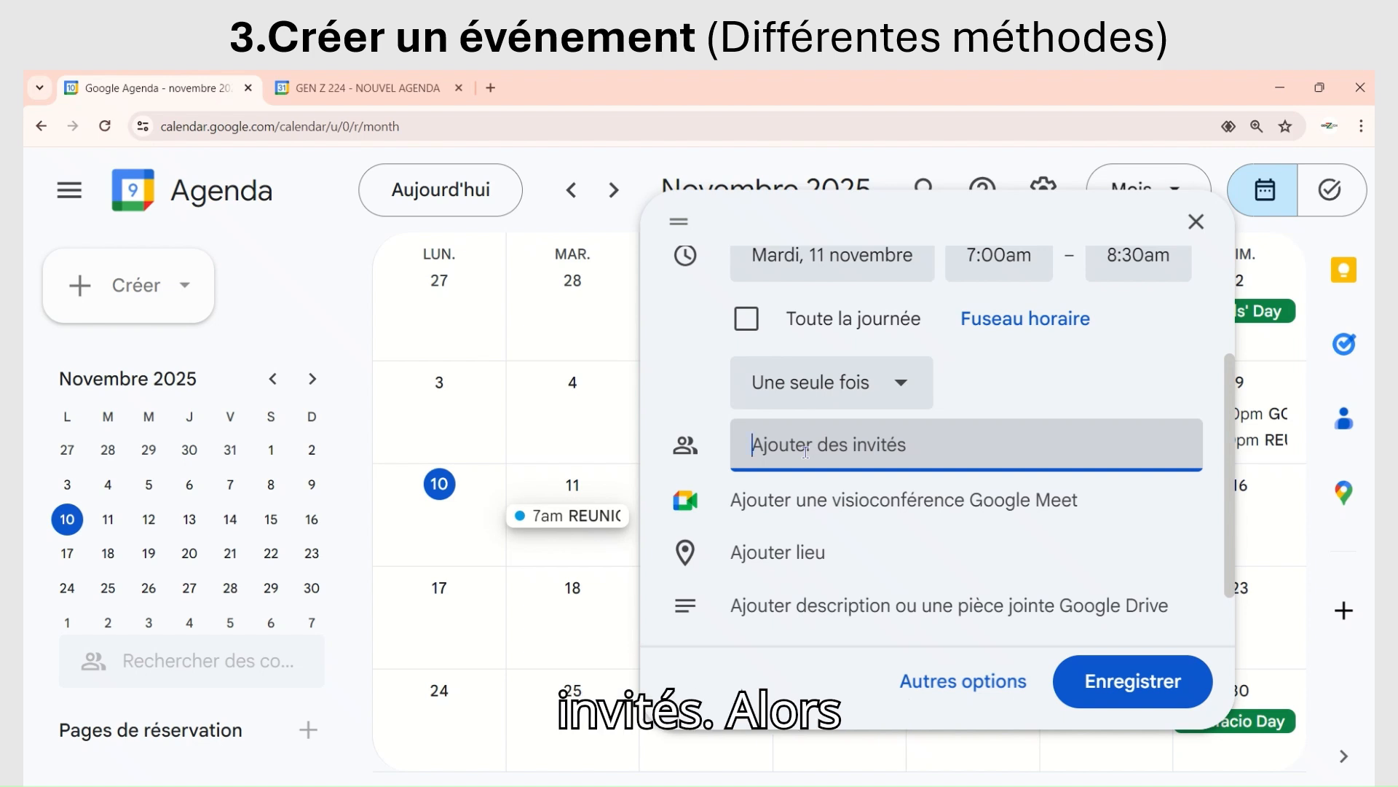
{"action": "type", "text": "L"}
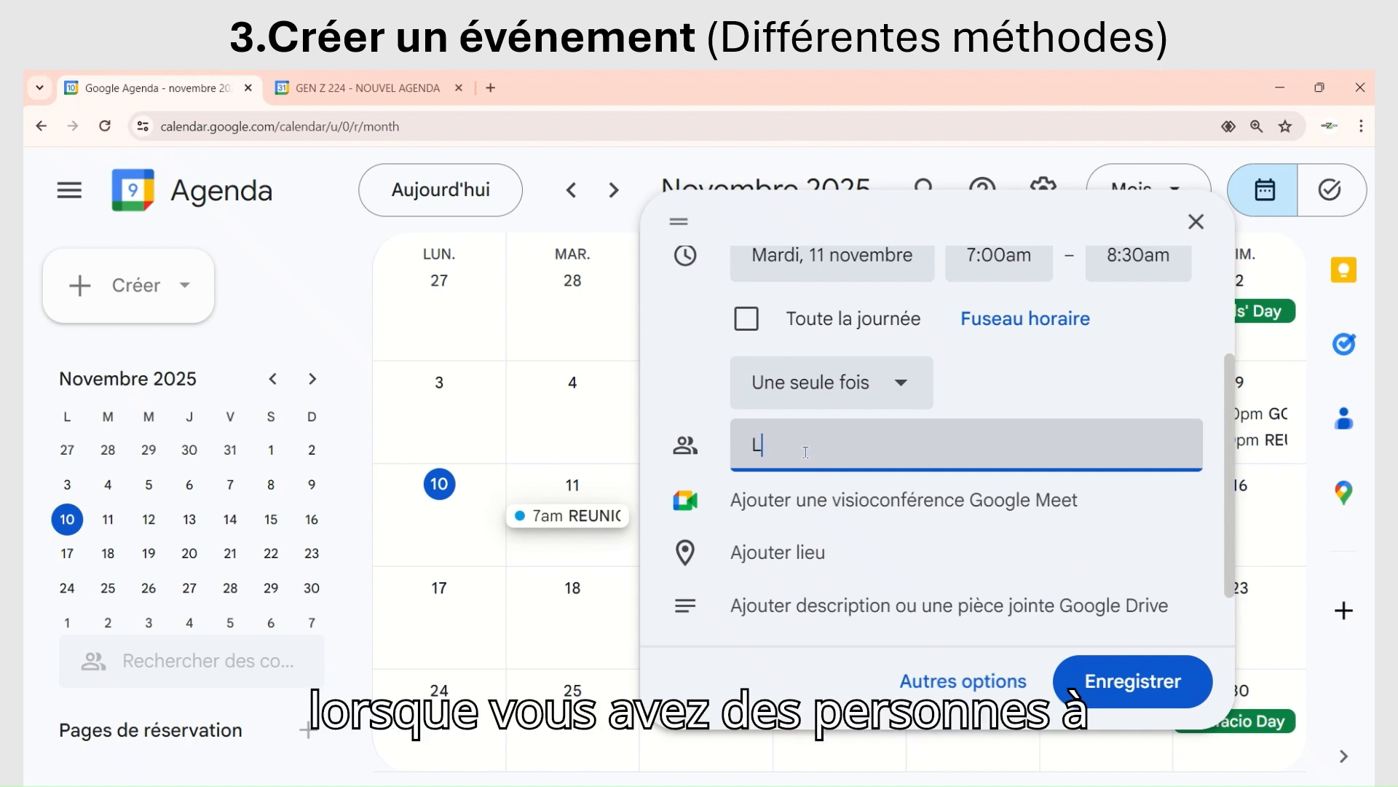
{"action": "key", "text": "BackSpace"}
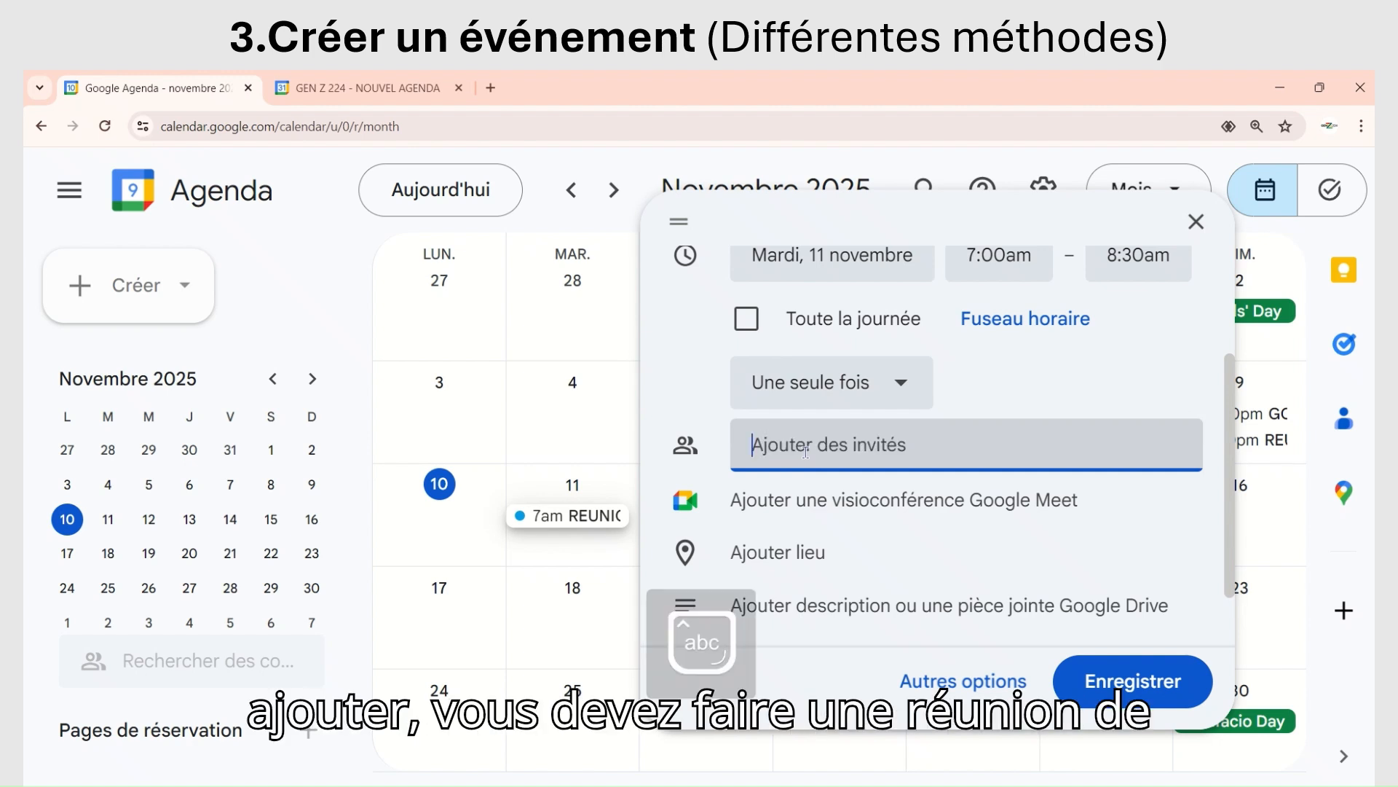
{"action": "type", "text": "d"}
{"action": "key", "text": "BackSpace"}
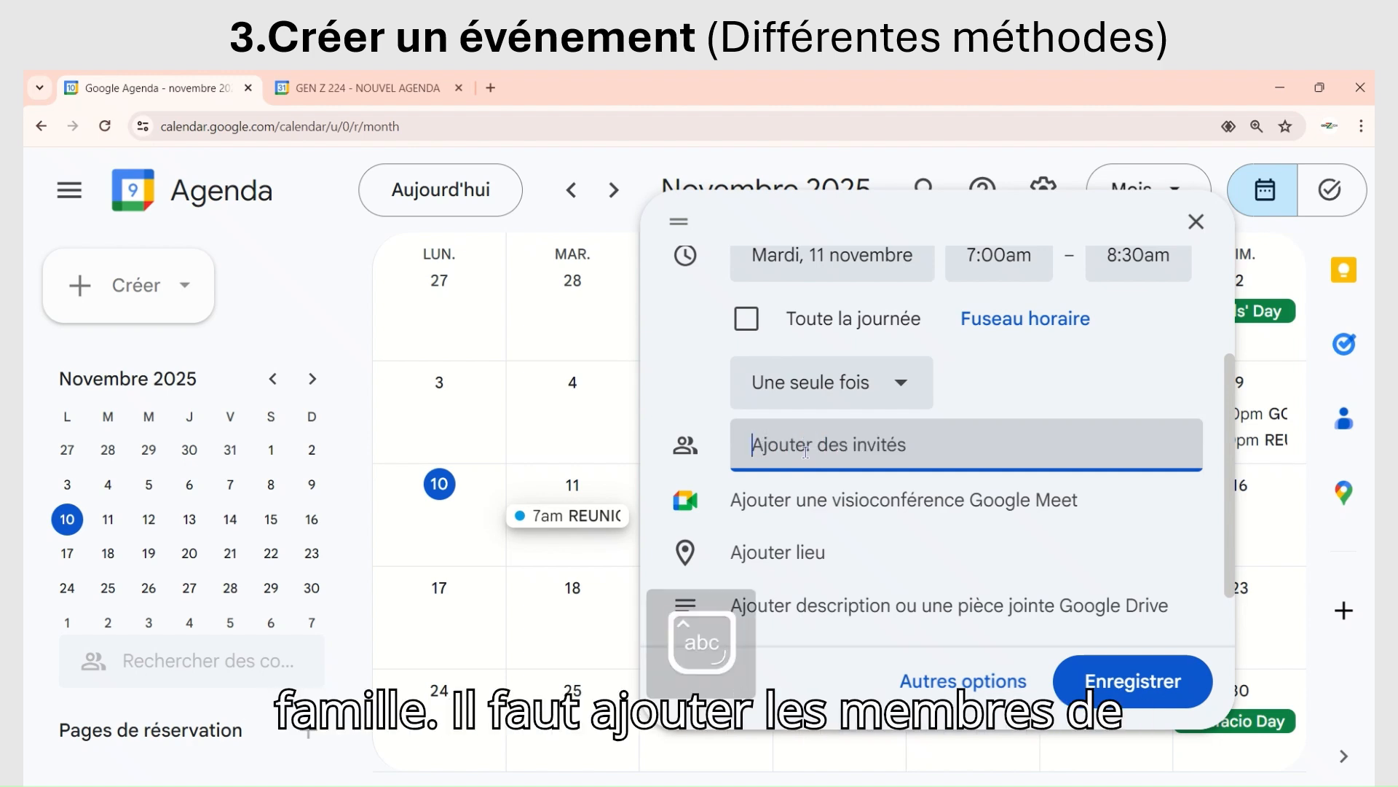
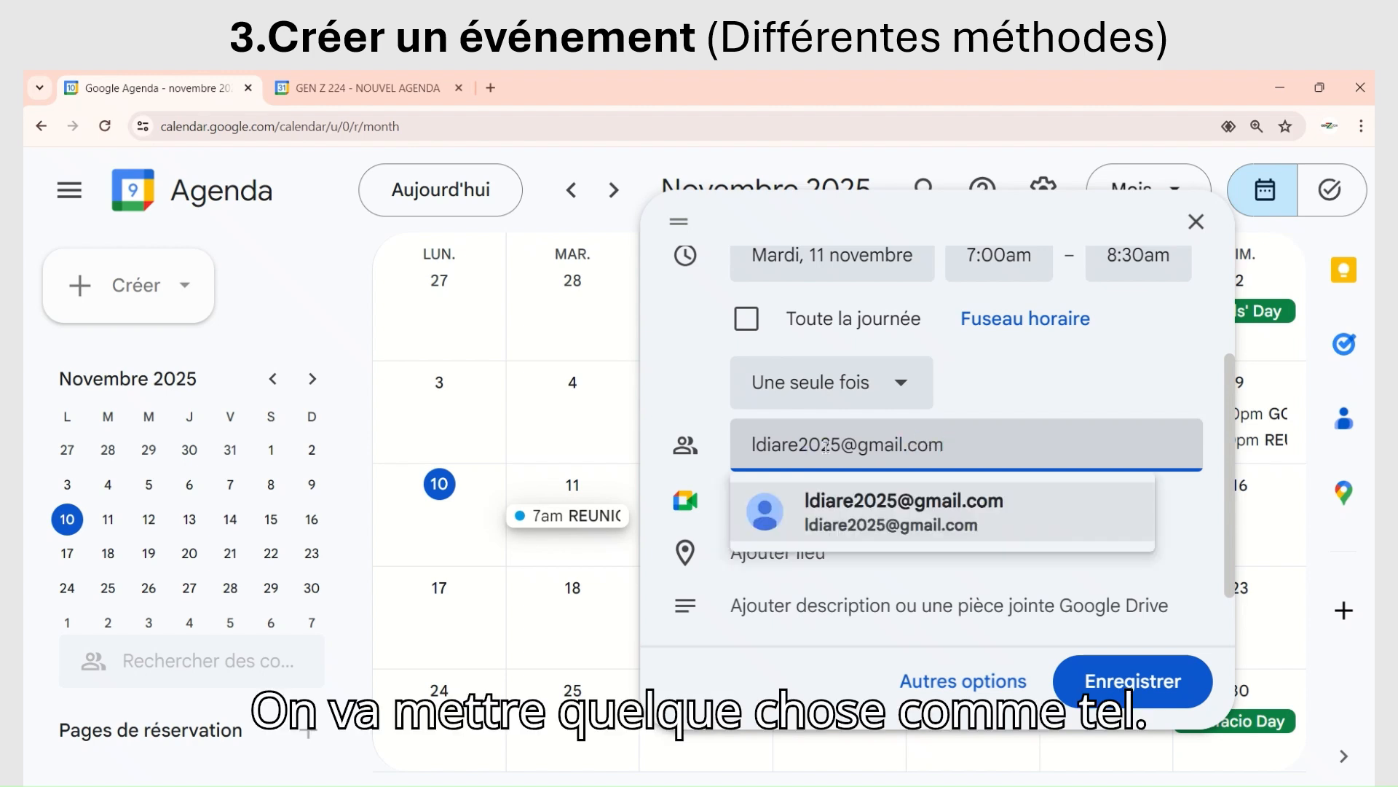
{"action": "left_click", "coordinate": [862, 518]}
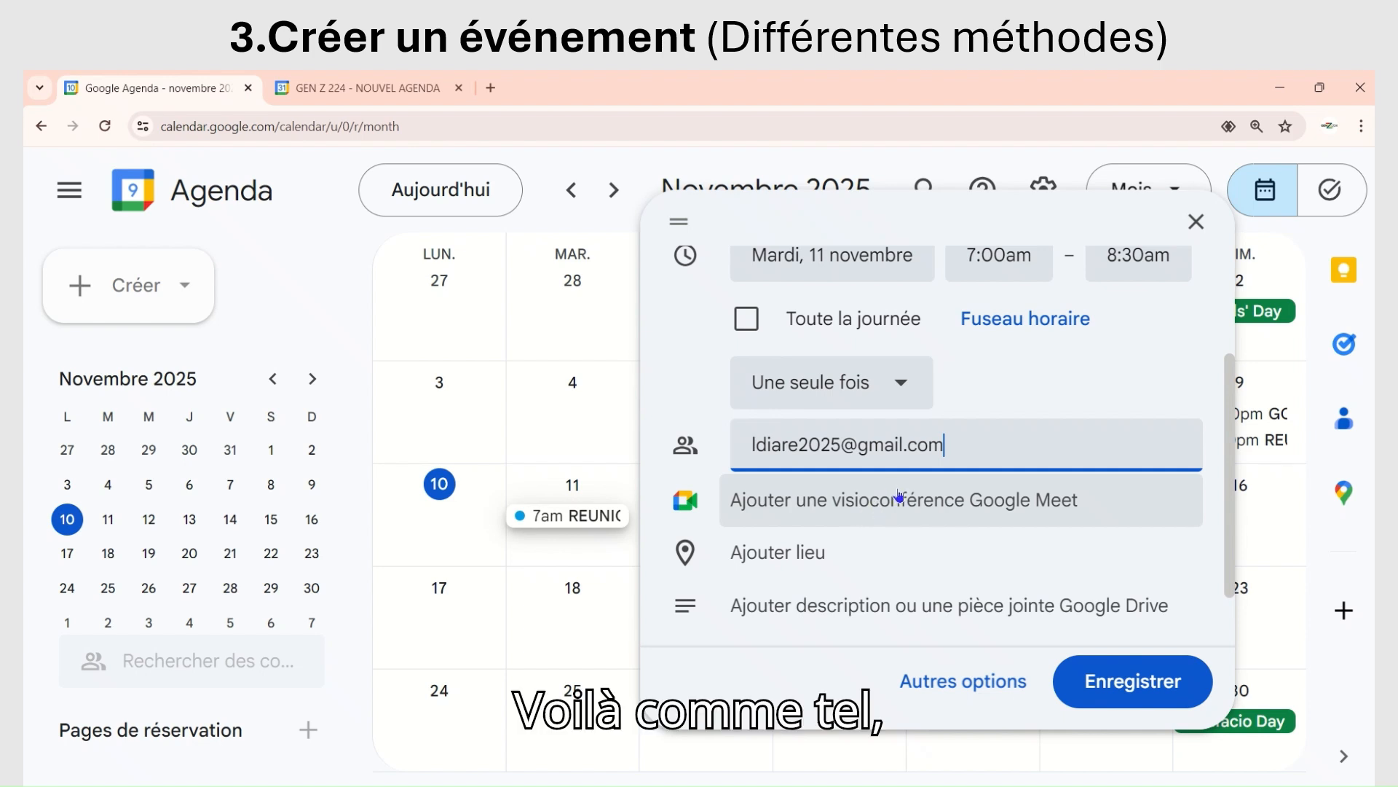
{"action": "key", "text": "Return"}
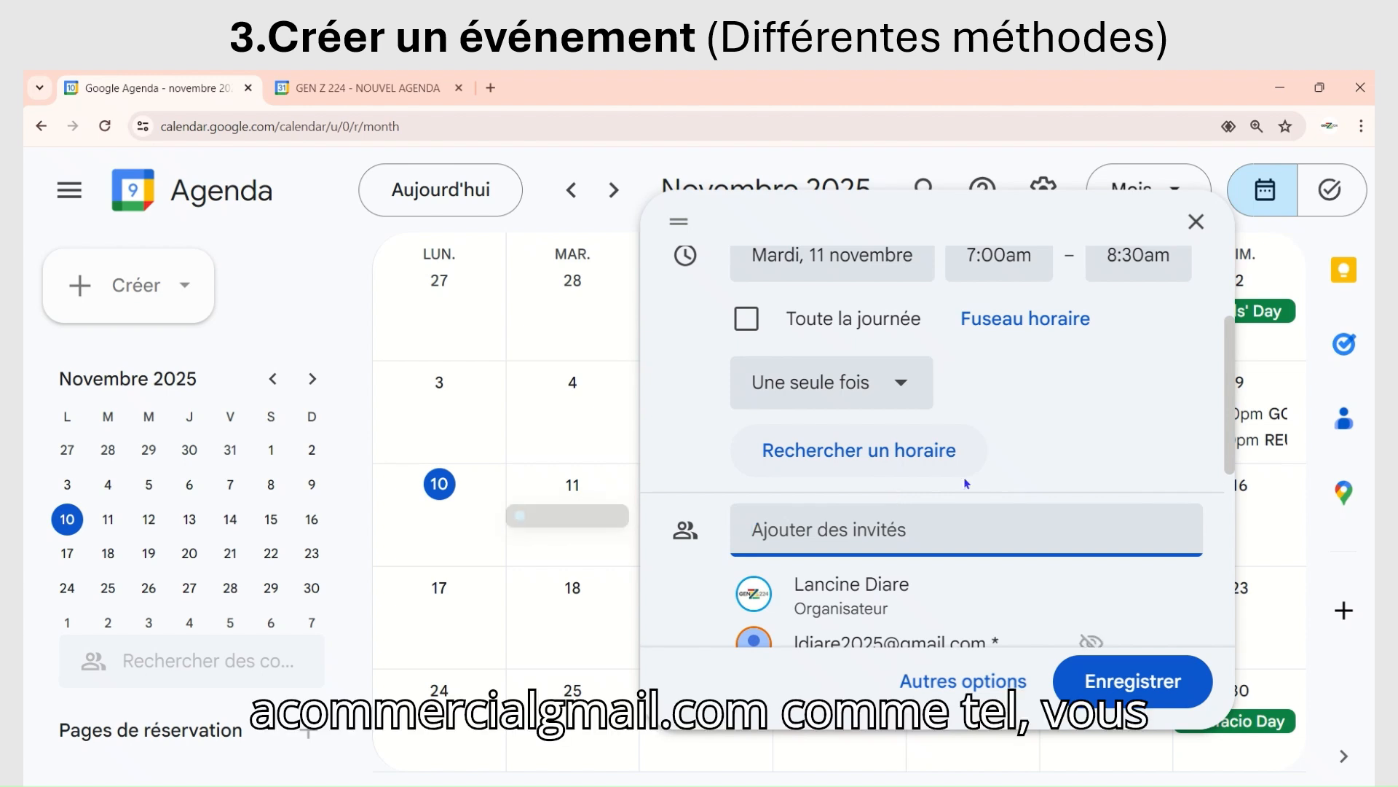
Step: Accept the Google Meet video conference that is attached to the event
{"action": "scroll", "coordinate": [898, 496], "scroll_direction": "down", "scroll_amount": 4}
{"action": "left_click", "coordinate": [959, 438]}
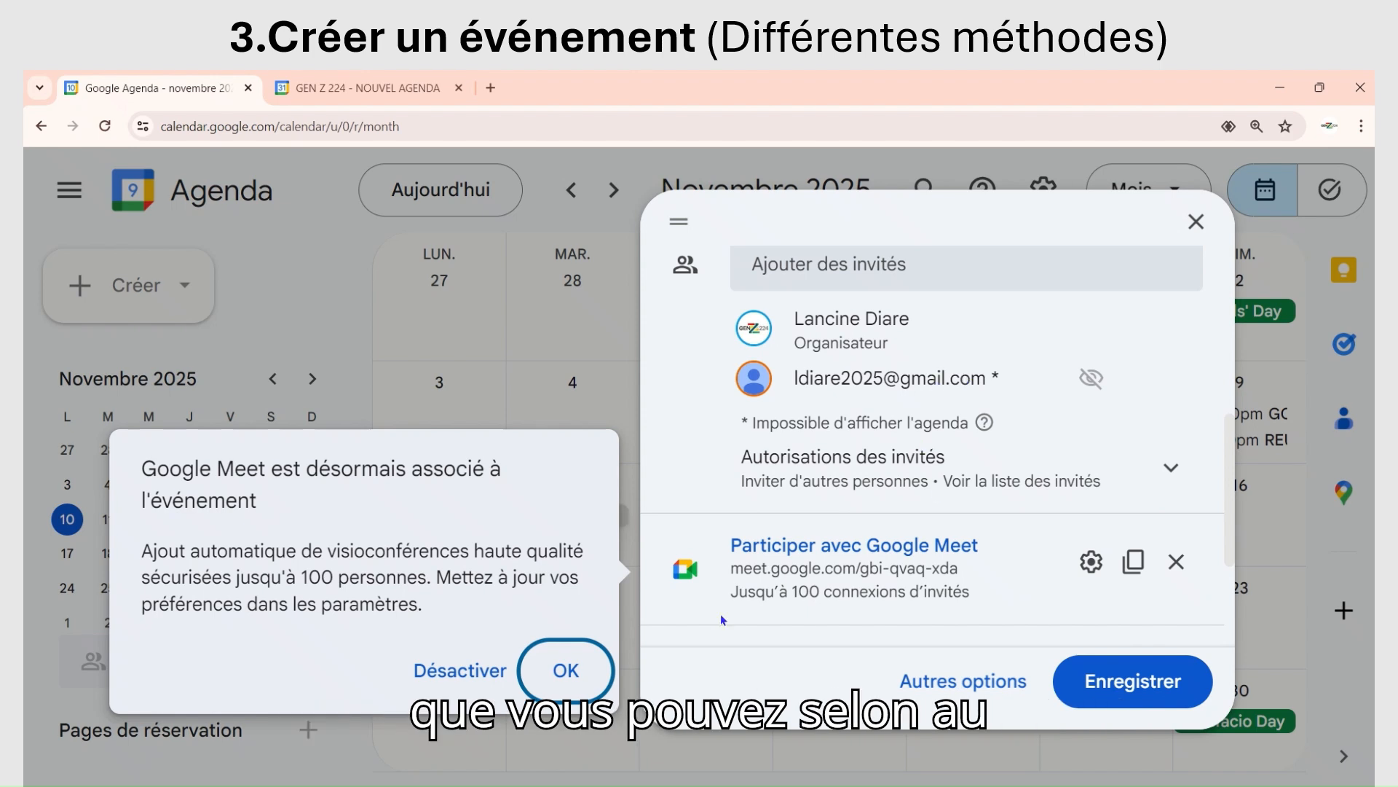
{"action": "left_click", "coordinate": [565, 671]}
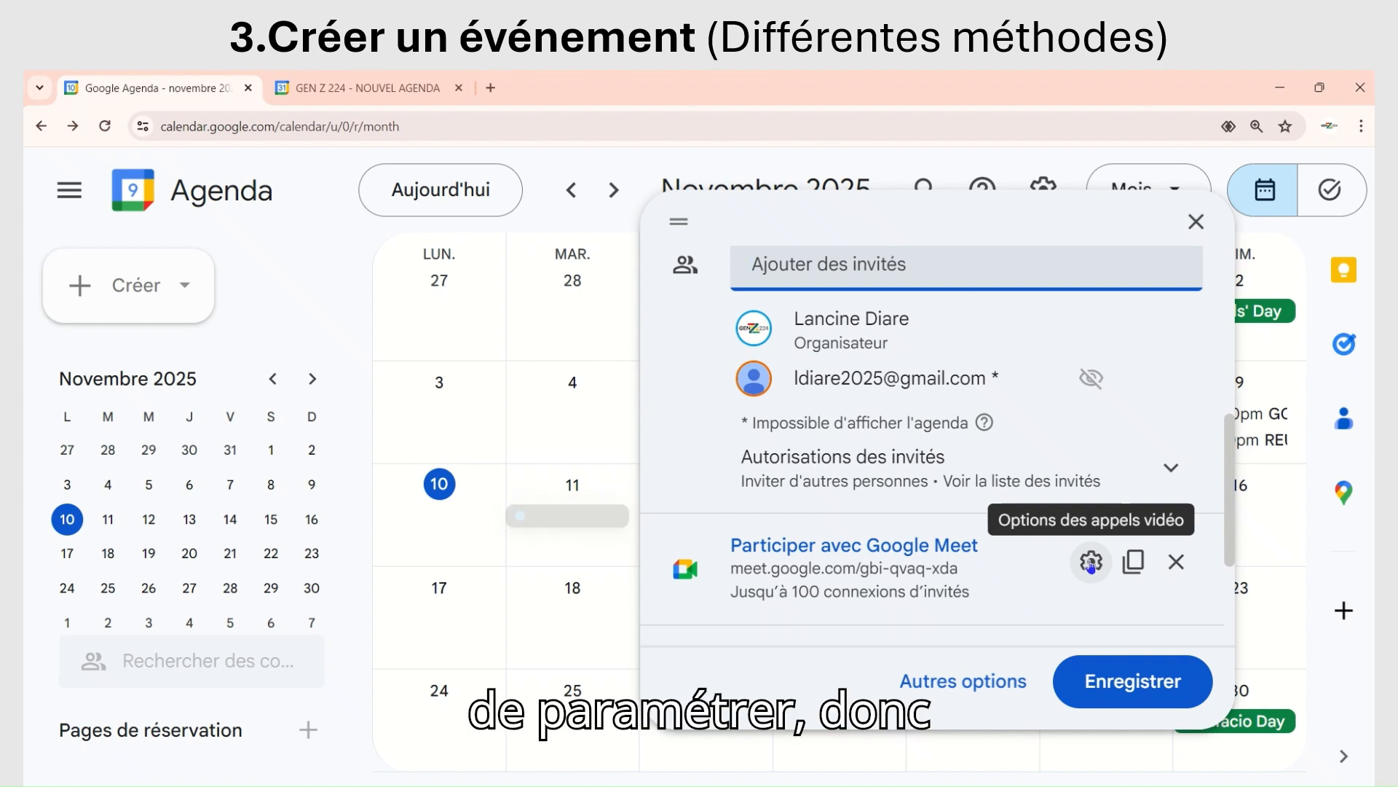
Step: Open the event's Google Meet video call options and turn on Gestion des organisateurs
{"action": "left_click", "coordinate": [1090, 562]}
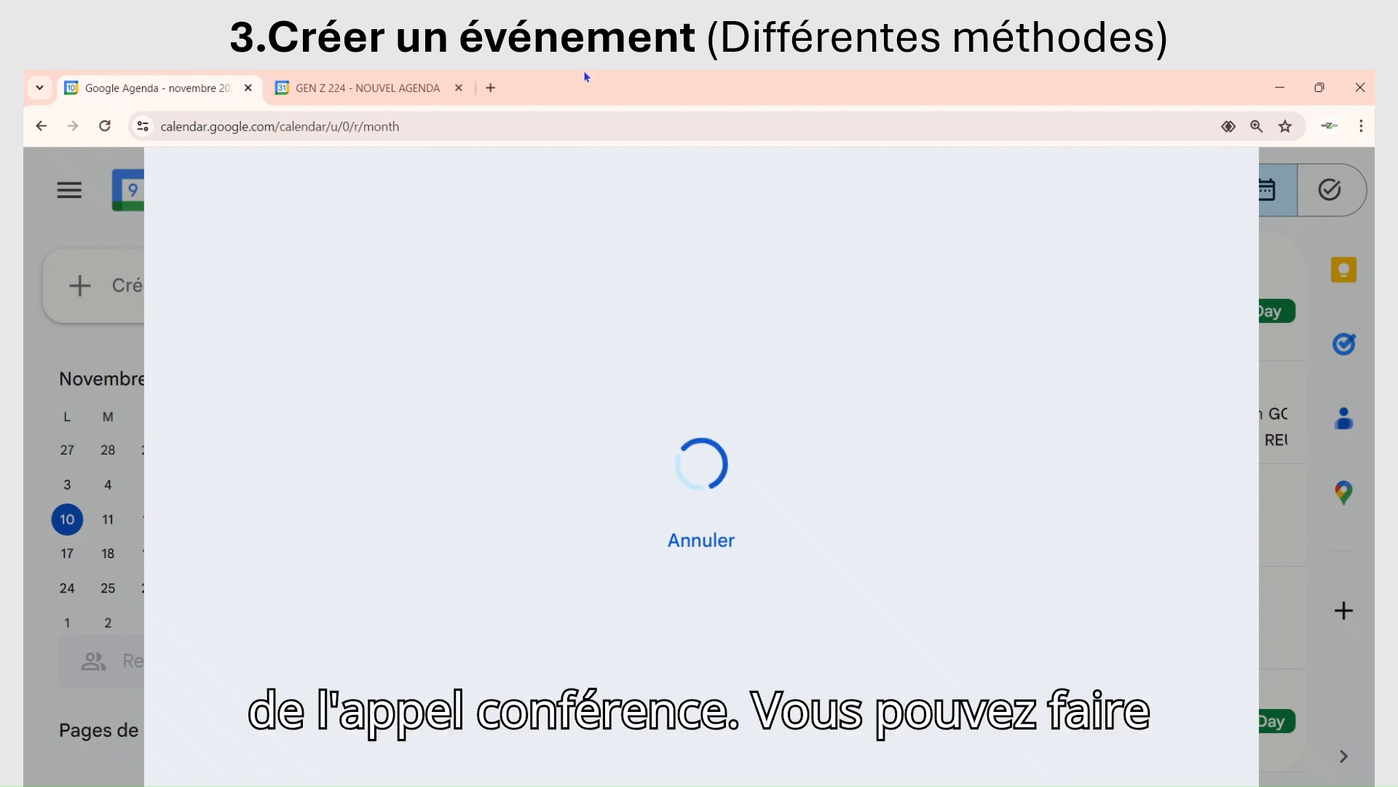
{"action": "mouse_move", "coordinate": [612, 110]}
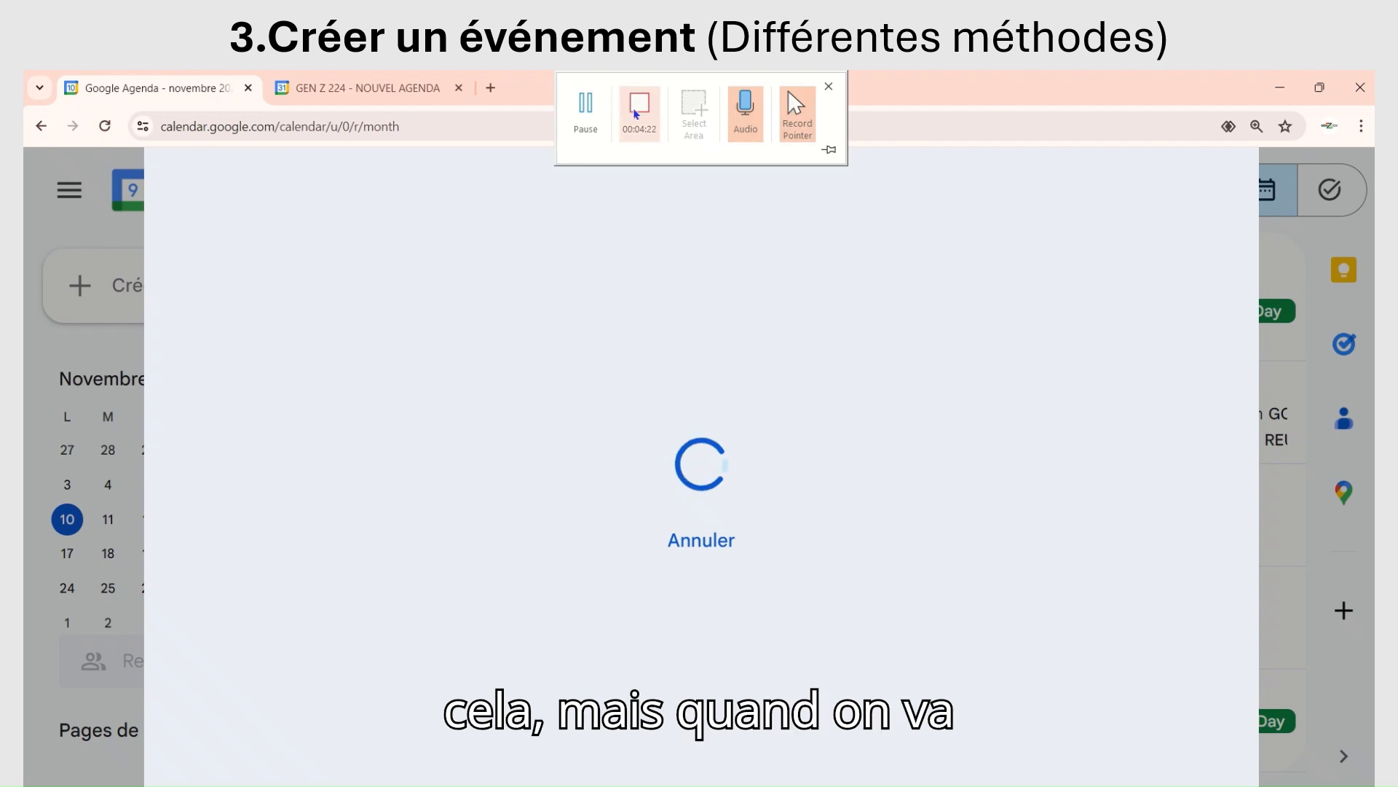
{"action": "left_click", "coordinate": [587, 102]}
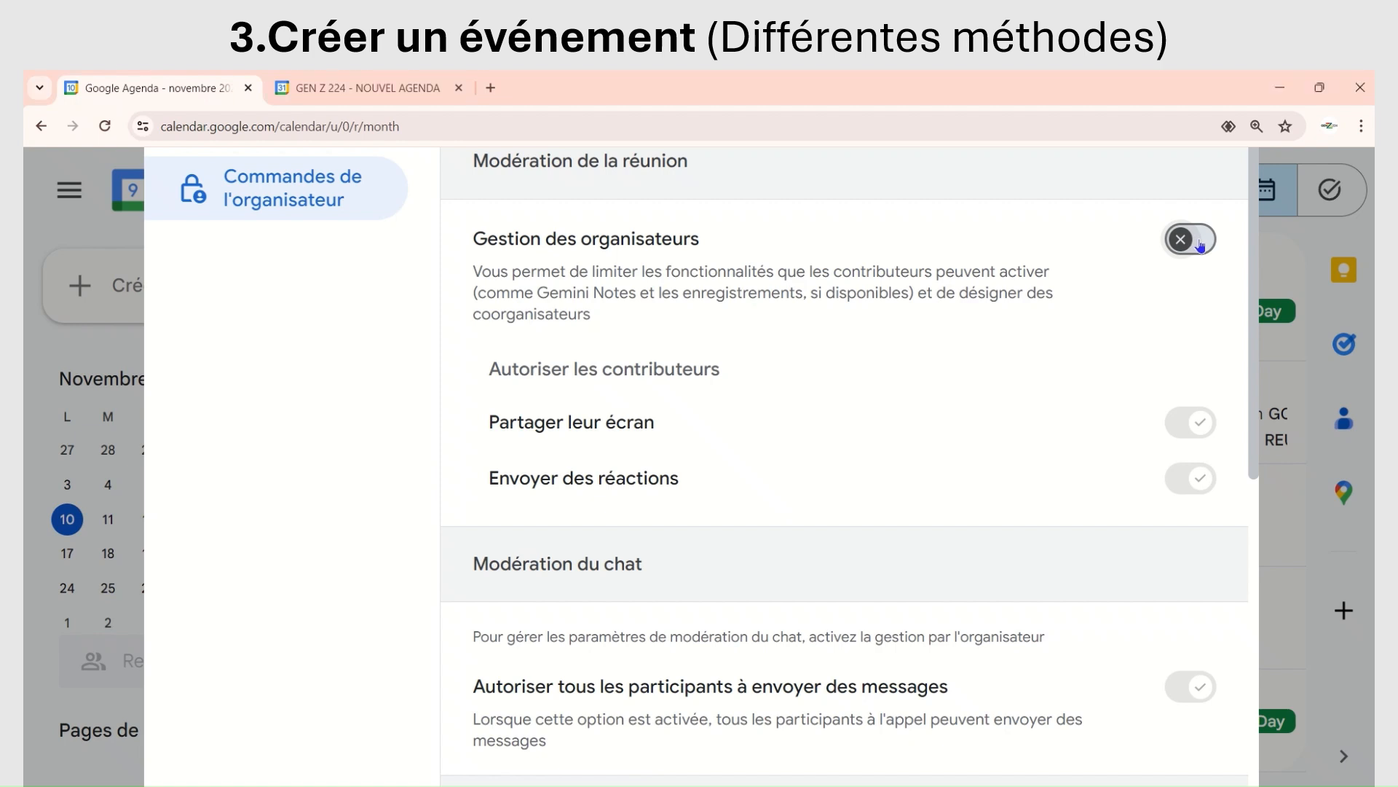
{"action": "left_click", "coordinate": [1198, 240]}
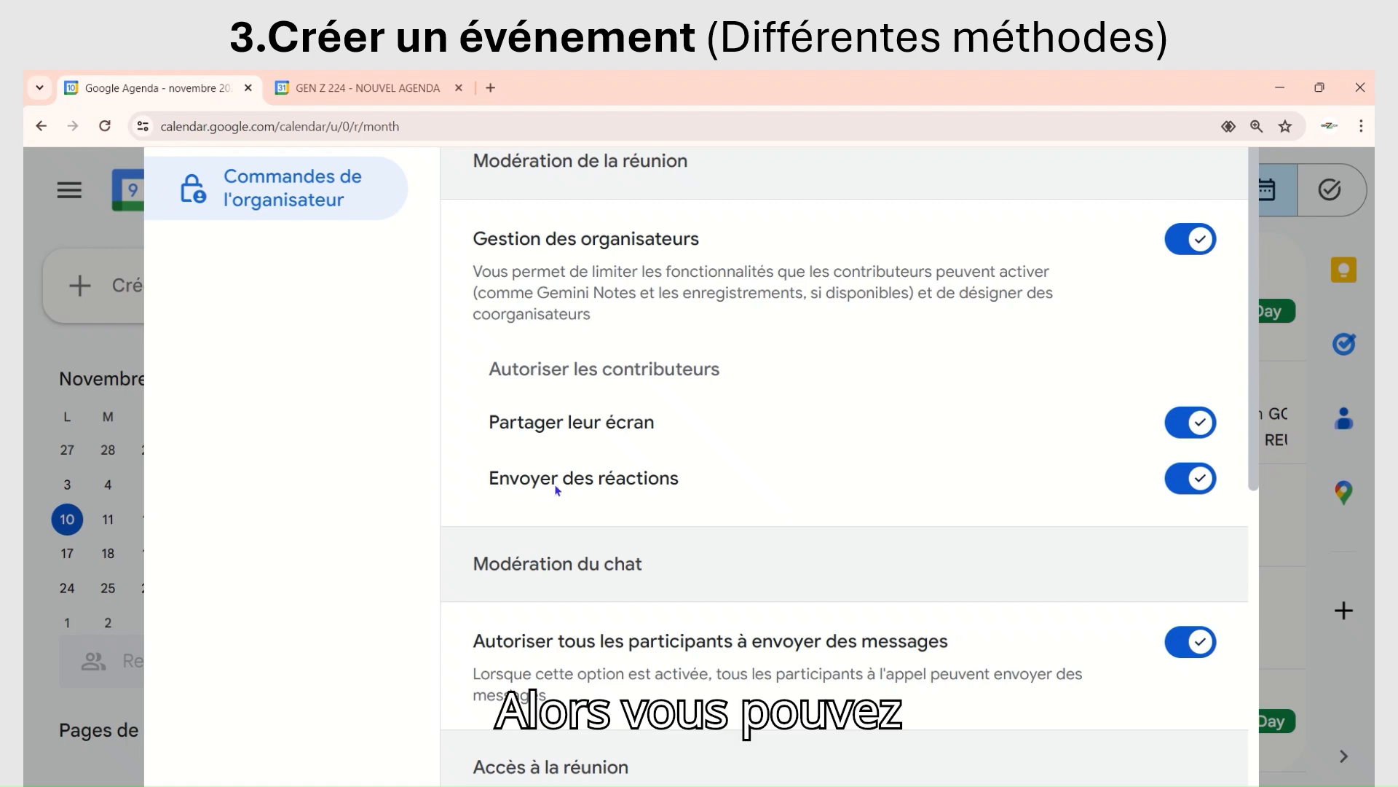
Step: Set the meeting's access type to Ouvrir in the video call options
{"action": "scroll", "coordinate": [780, 447], "scroll_direction": "down", "scroll_amount": 3}
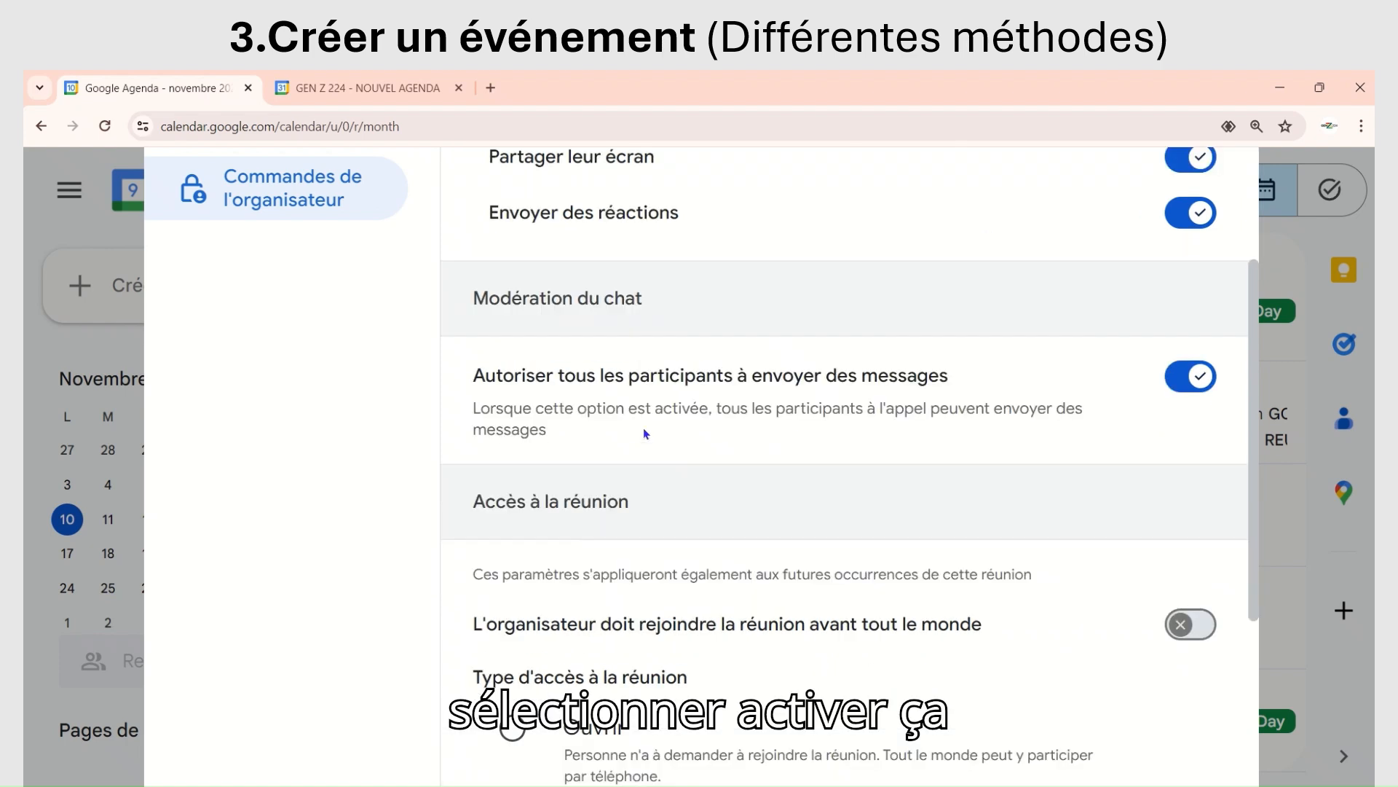
{"action": "scroll", "coordinate": [646, 440], "scroll_direction": "down", "scroll_amount": 4}
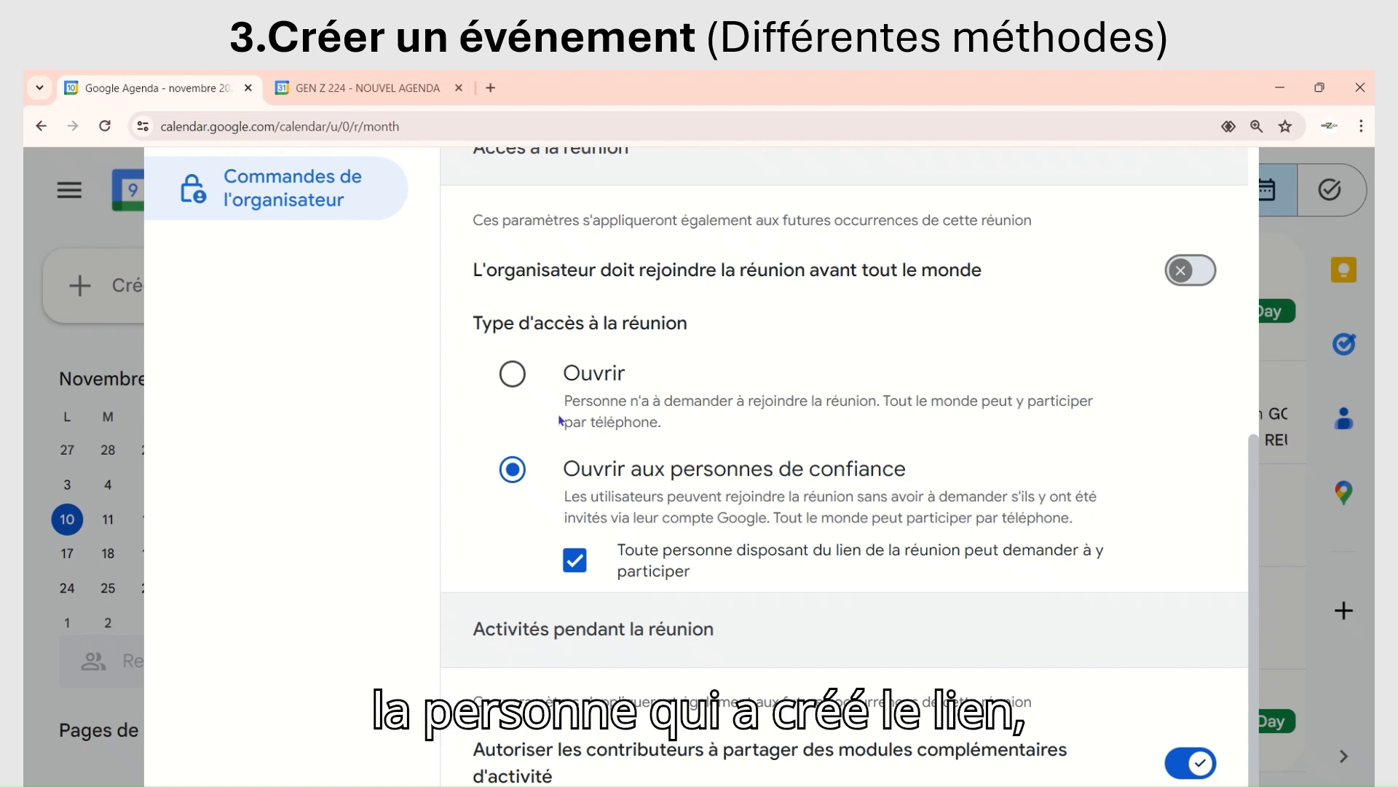
{"action": "left_click", "coordinate": [513, 375]}
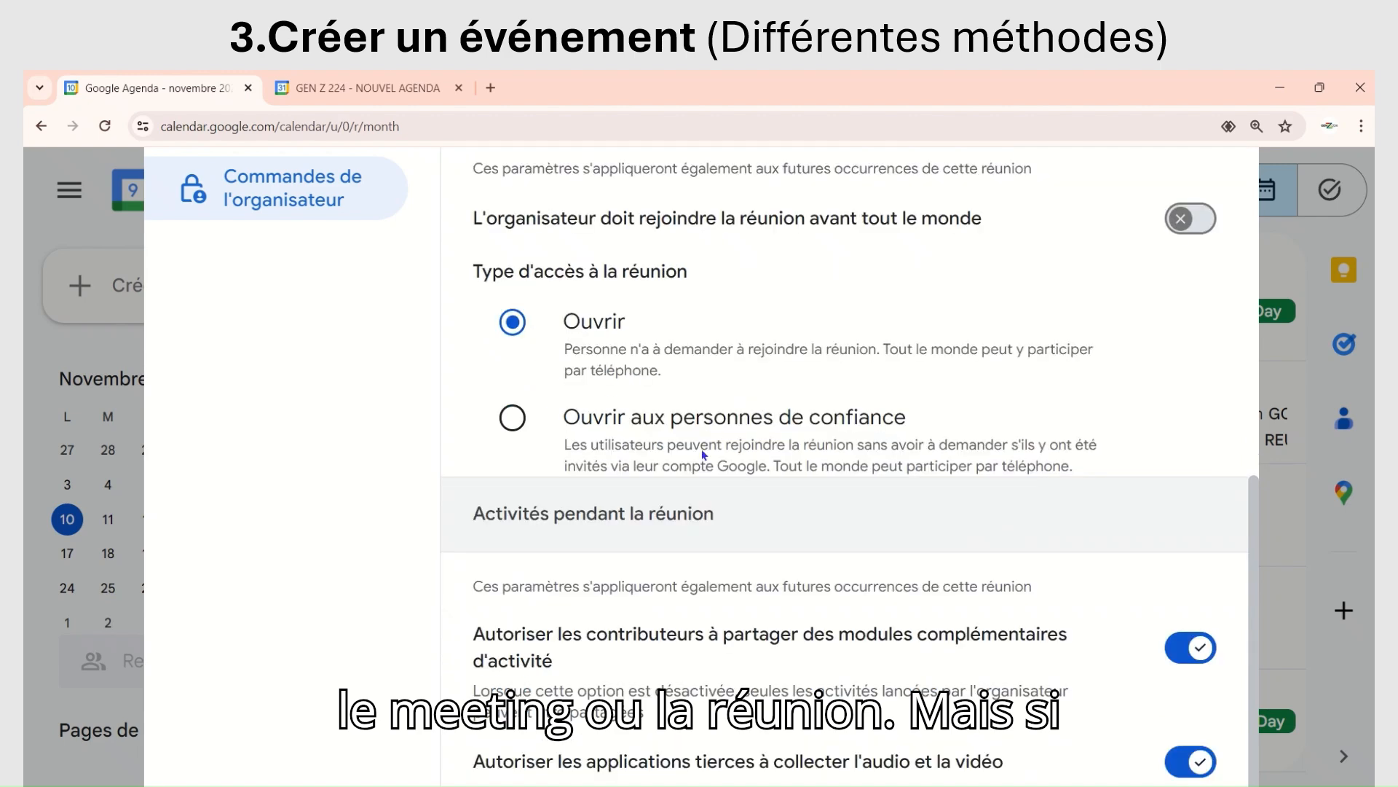
Step: Review the organiser controls, reset the page zoom to its default and save the video call options
{"action": "scroll", "coordinate": [920, 309], "scroll_direction": "up", "scroll_amount": 4}
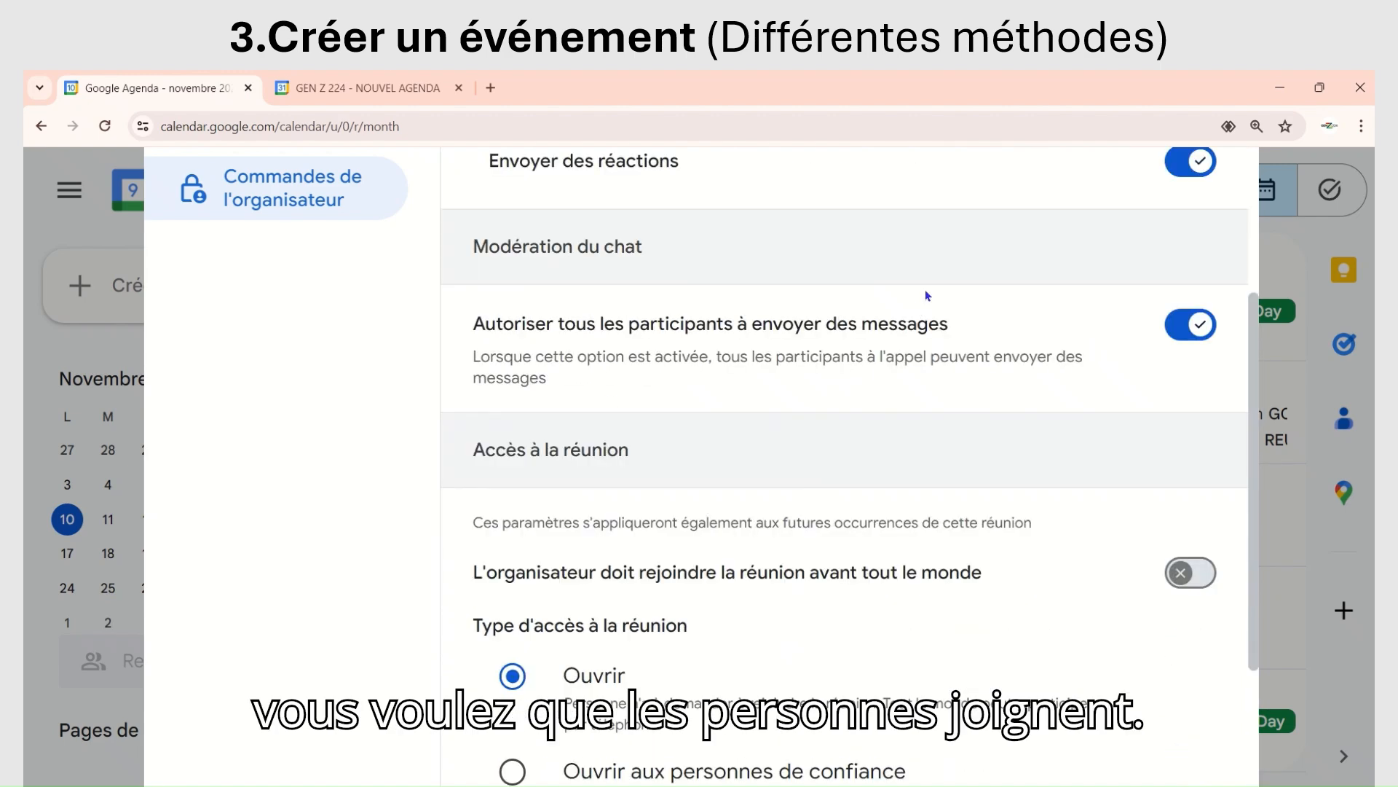
{"action": "scroll", "coordinate": [925, 314], "scroll_direction": "up", "scroll_amount": 4}
{"action": "scroll", "coordinate": [917, 343], "scroll_direction": "down", "scroll_amount": 8}
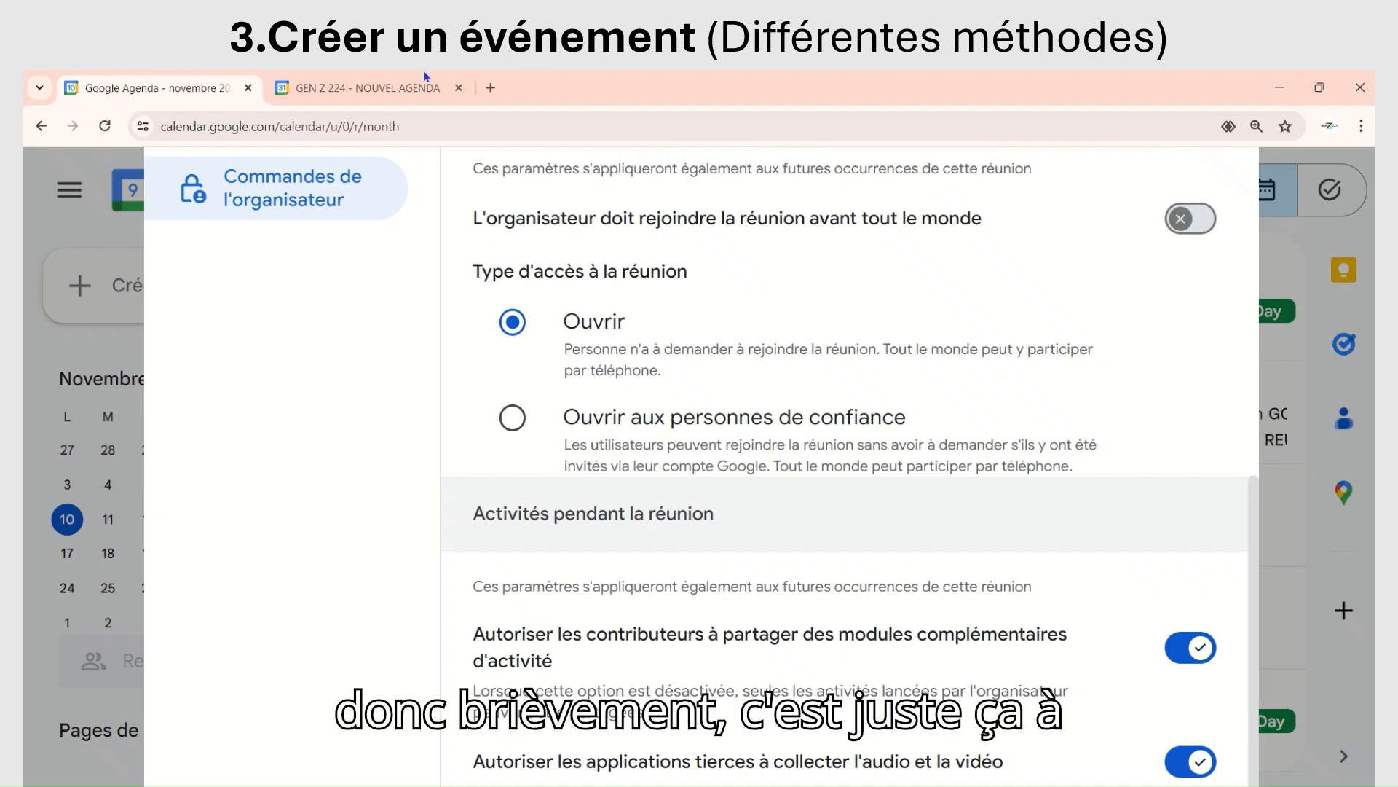
{"action": "mouse_move", "coordinate": [426, 74]}
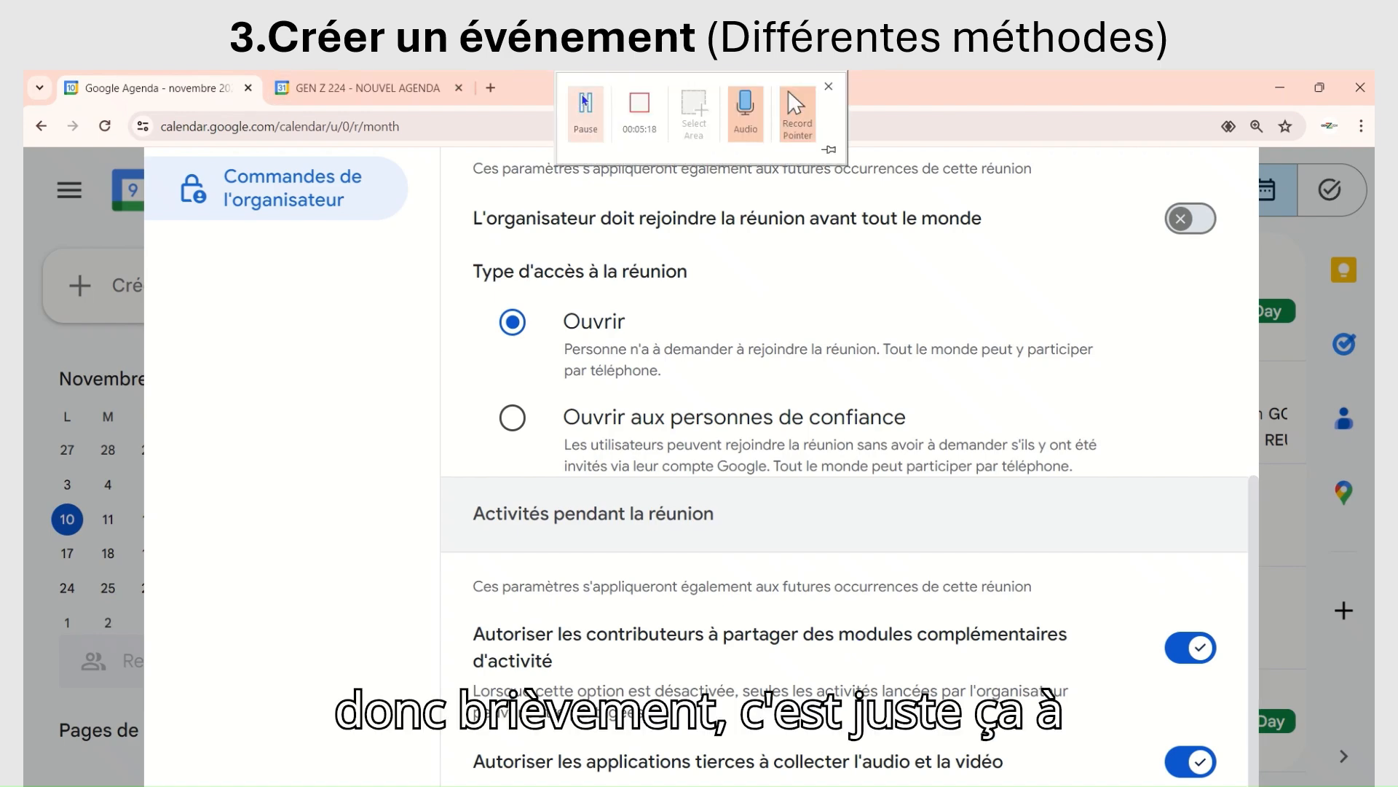
{"action": "key", "text": "ctrl+0"}
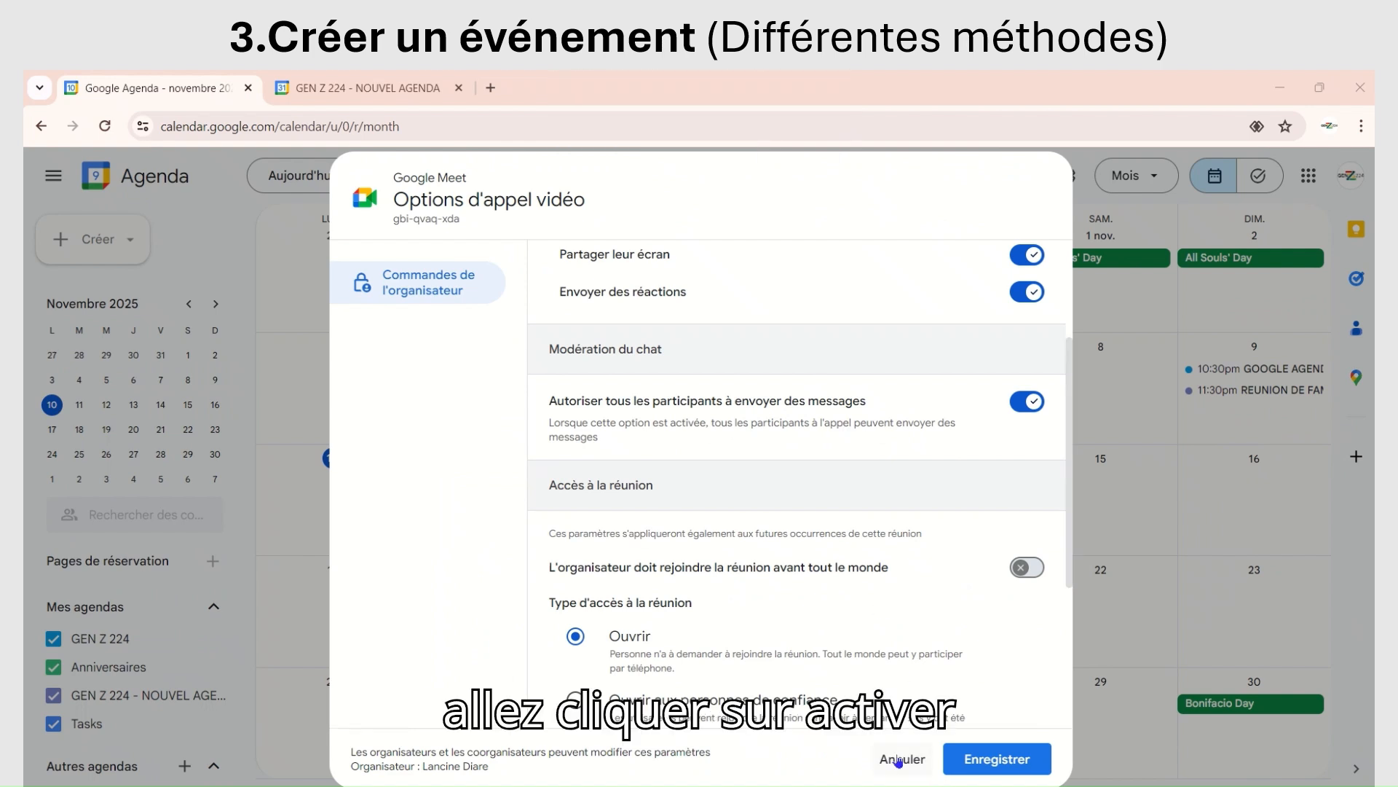
{"action": "left_click", "coordinate": [995, 765]}
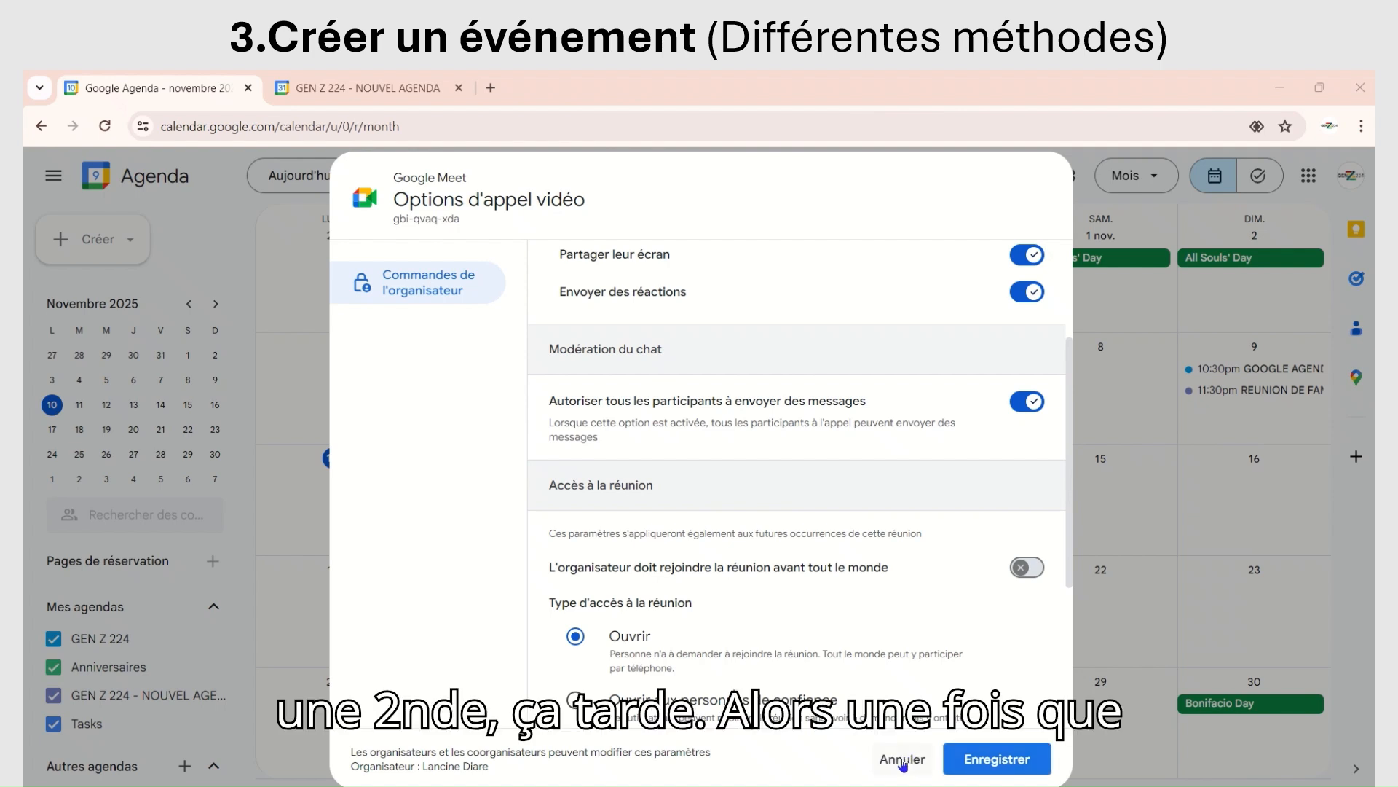
{"action": "left_click", "coordinate": [988, 757]}
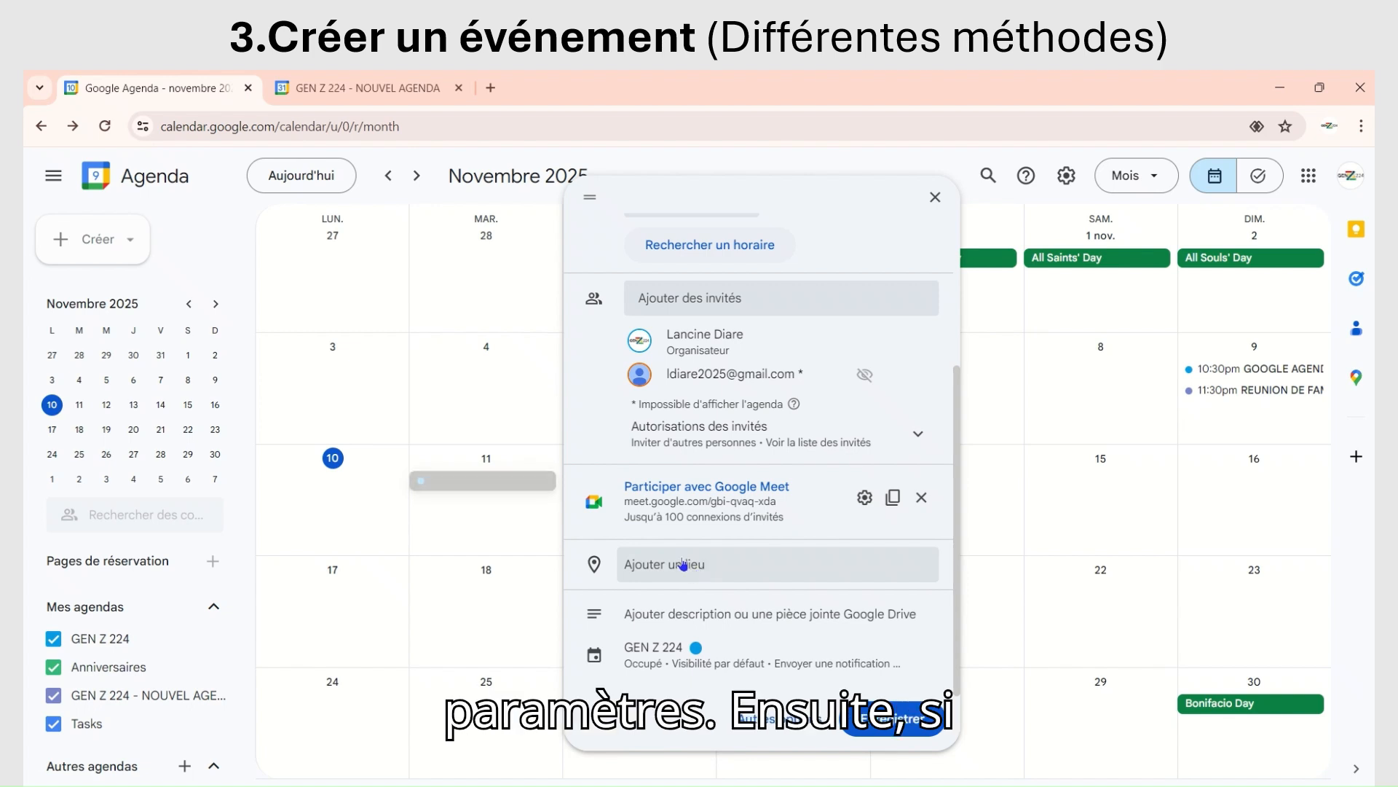
Step: Search for "makati" as the event's location and choose Makati, Grand Manille, Philippines
{"action": "left_click", "coordinate": [682, 559]}
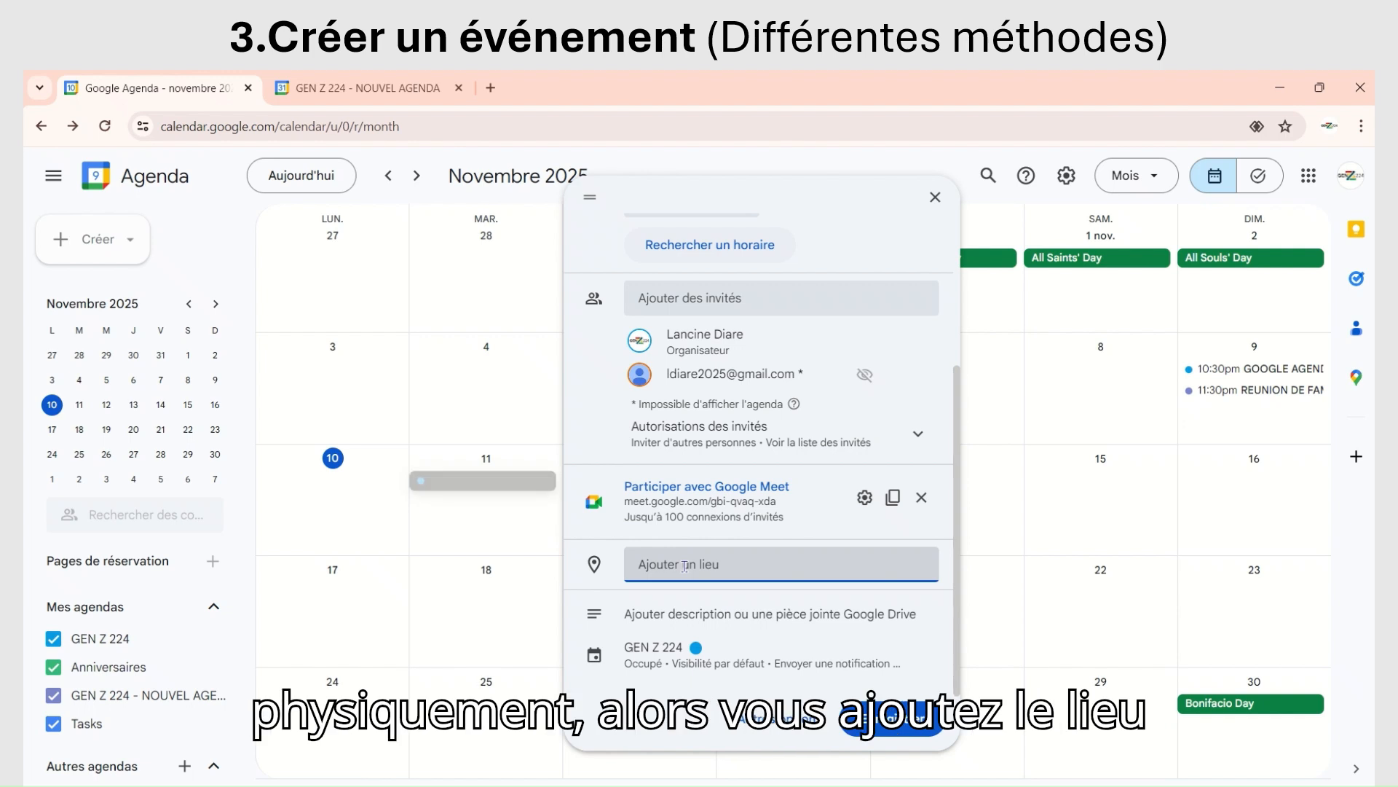
{"action": "type", "text": "maka"}
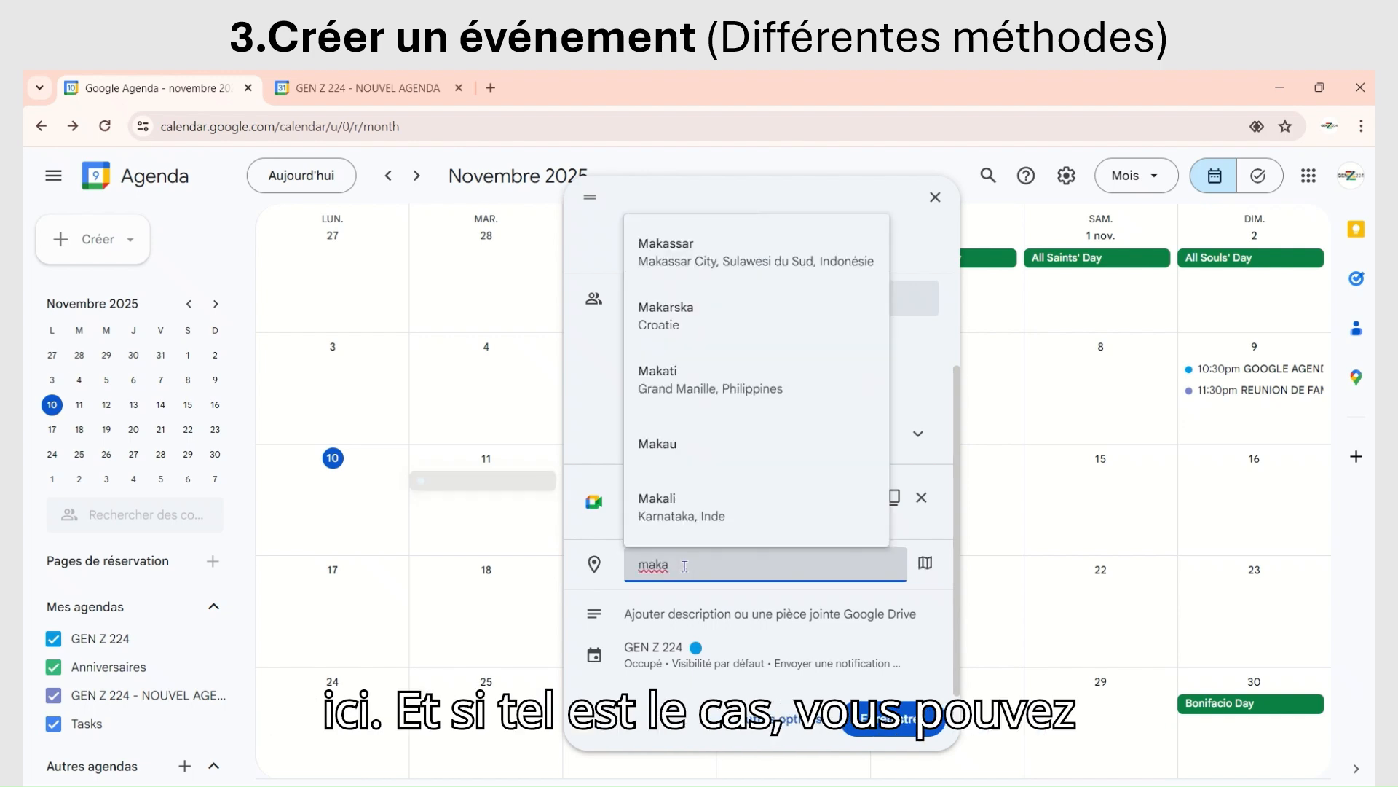
{"action": "type", "text": "ti"}
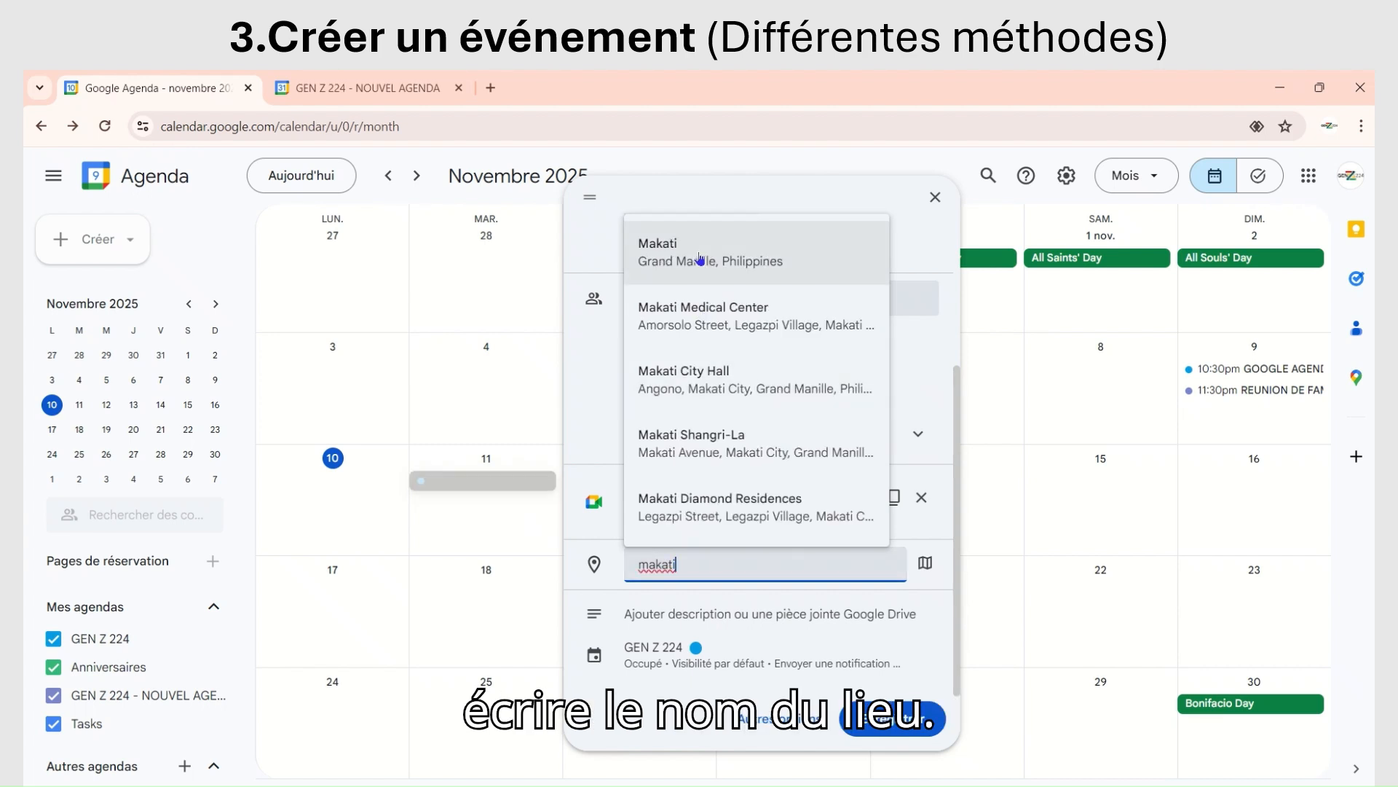
{"action": "left_click", "coordinate": [699, 260]}
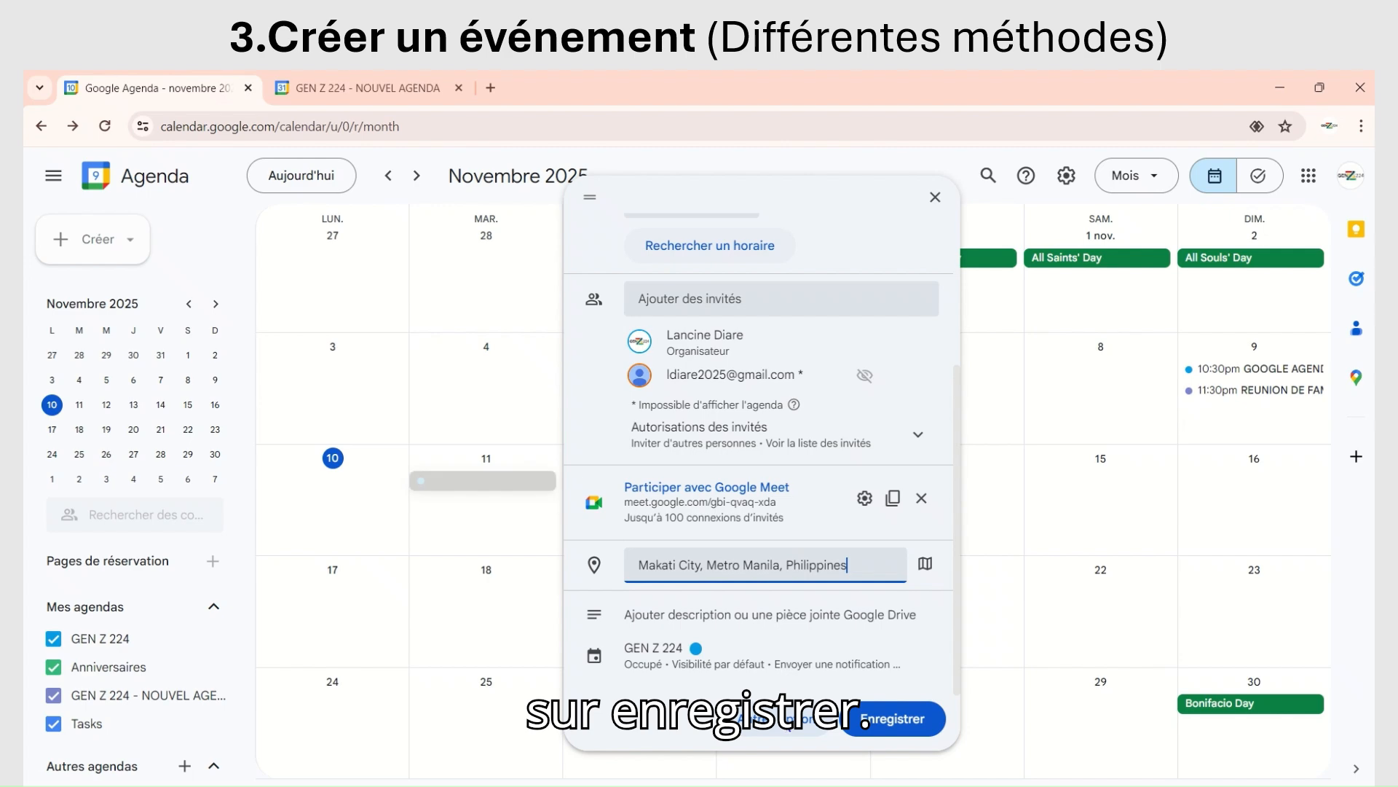
Step: Open the event's full options and turn off the guest permission Voir la liste des invités
{"action": "left_click", "coordinate": [783, 721]}
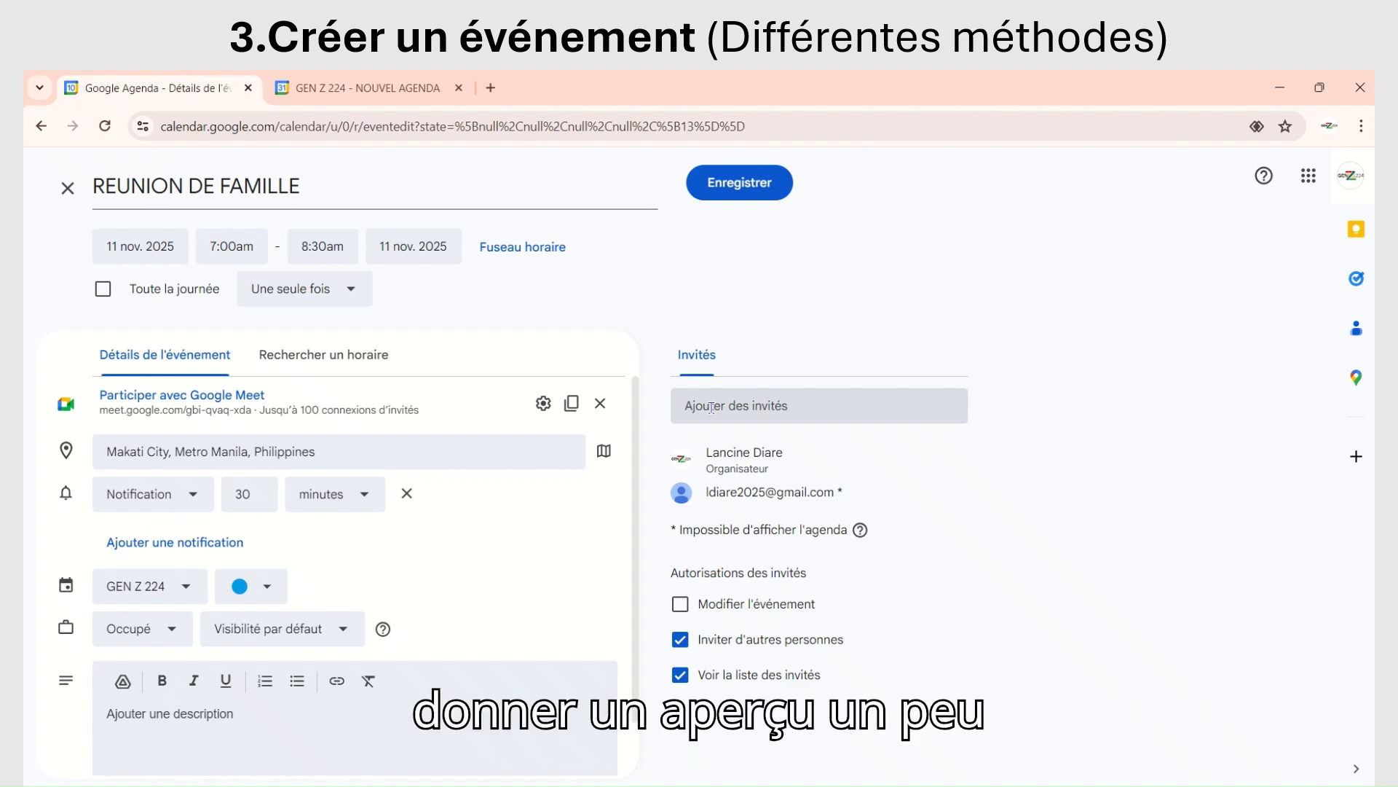
{"action": "left_click", "coordinate": [703, 406]}
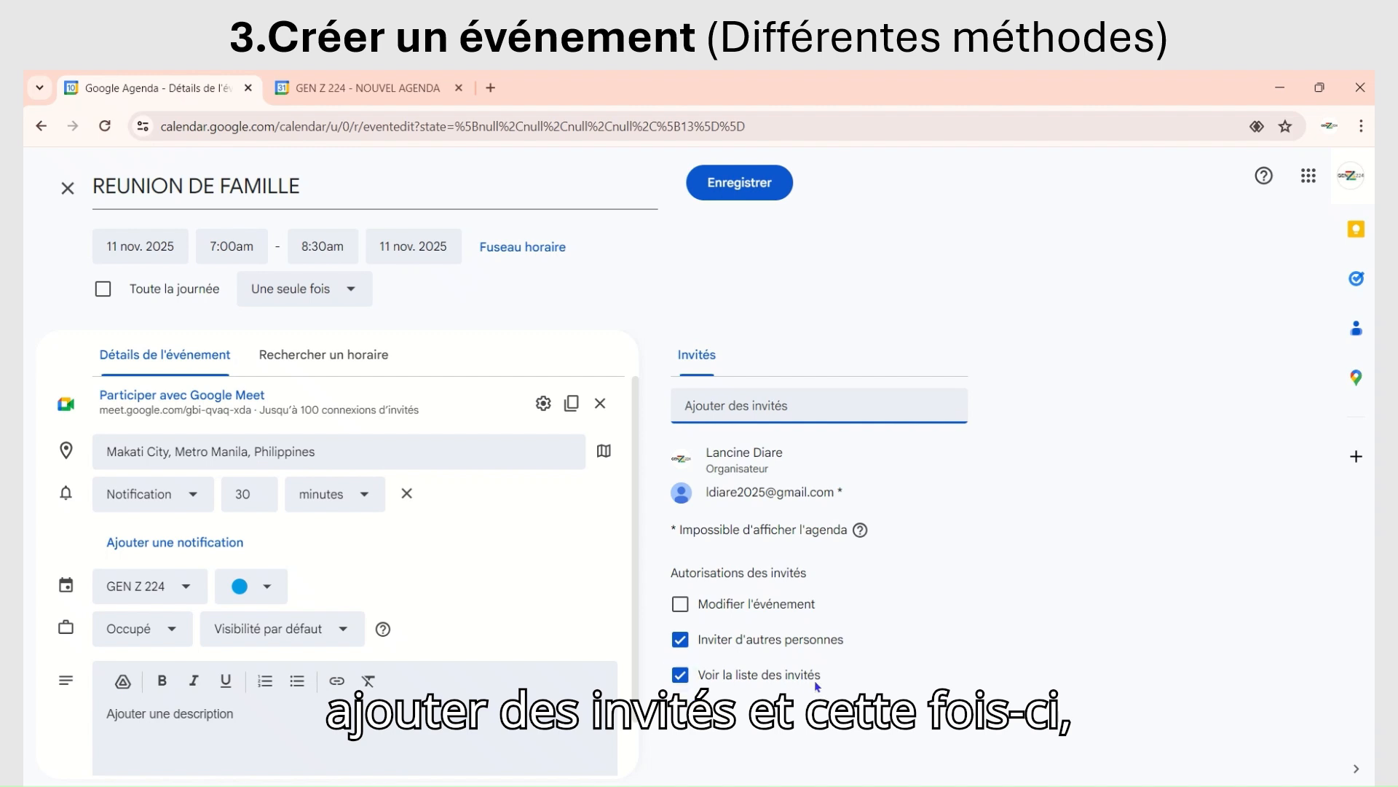
{"action": "left_click", "coordinate": [683, 678]}
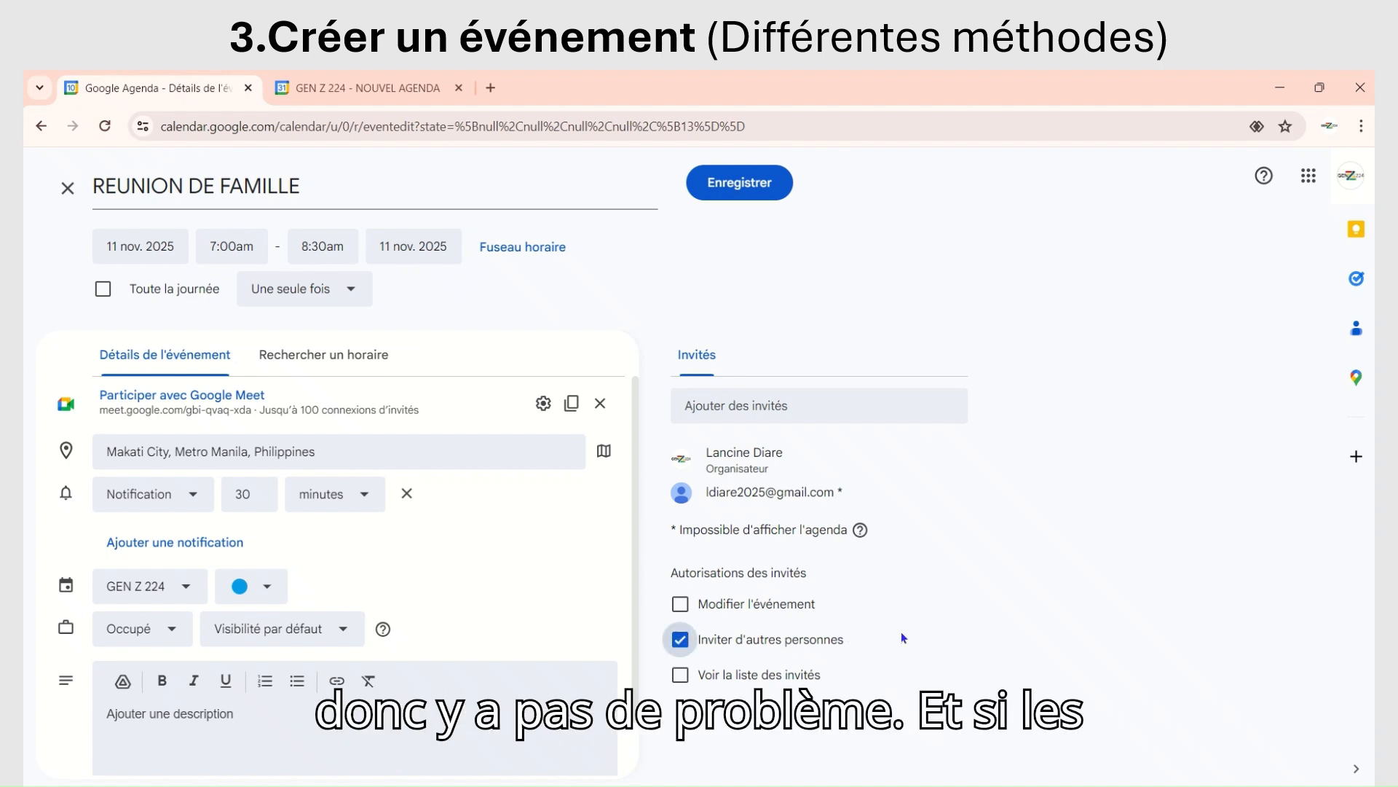
Step: Turn off the guest permission Inviter d'autres personnes and turn on Modifier l'événement
{"action": "left_click", "coordinate": [680, 639]}
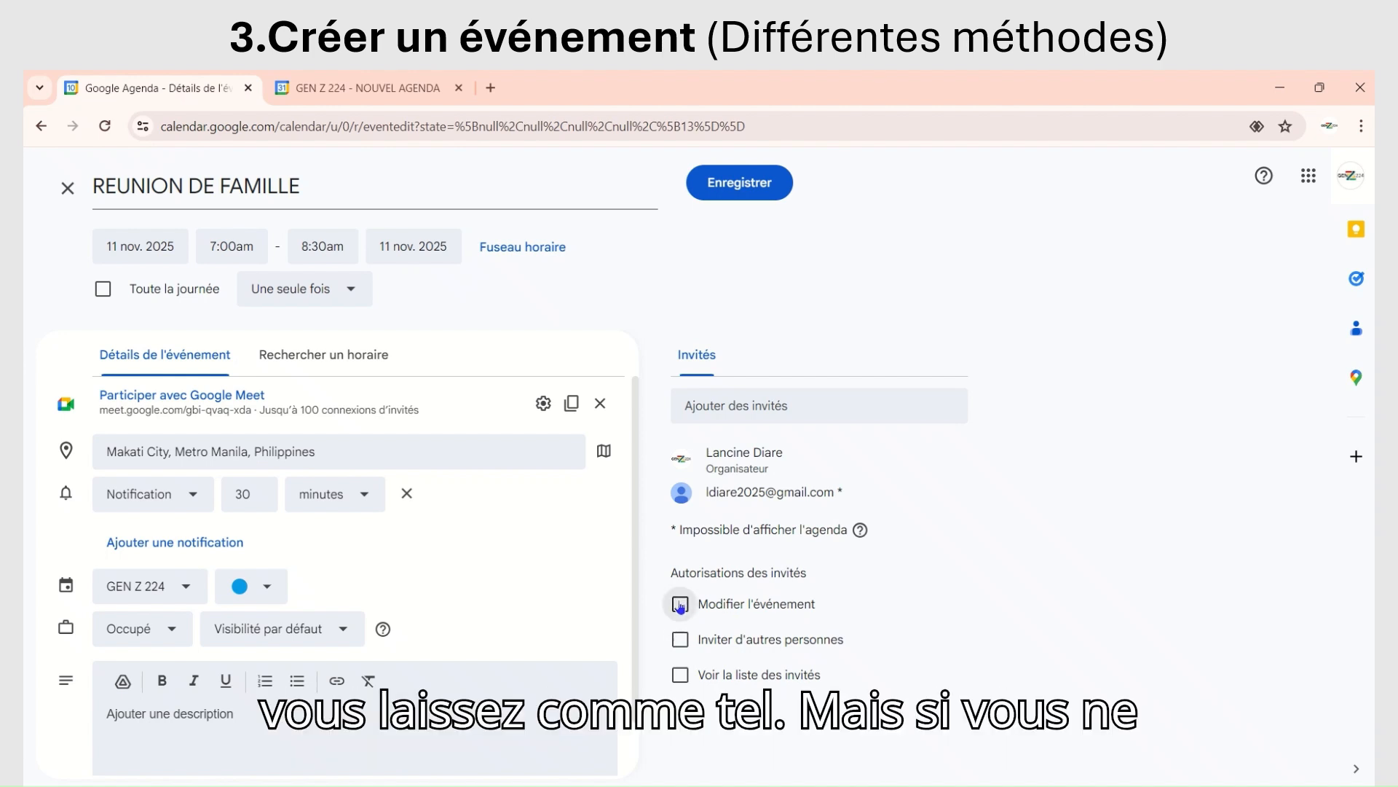
{"action": "left_click", "coordinate": [724, 616]}
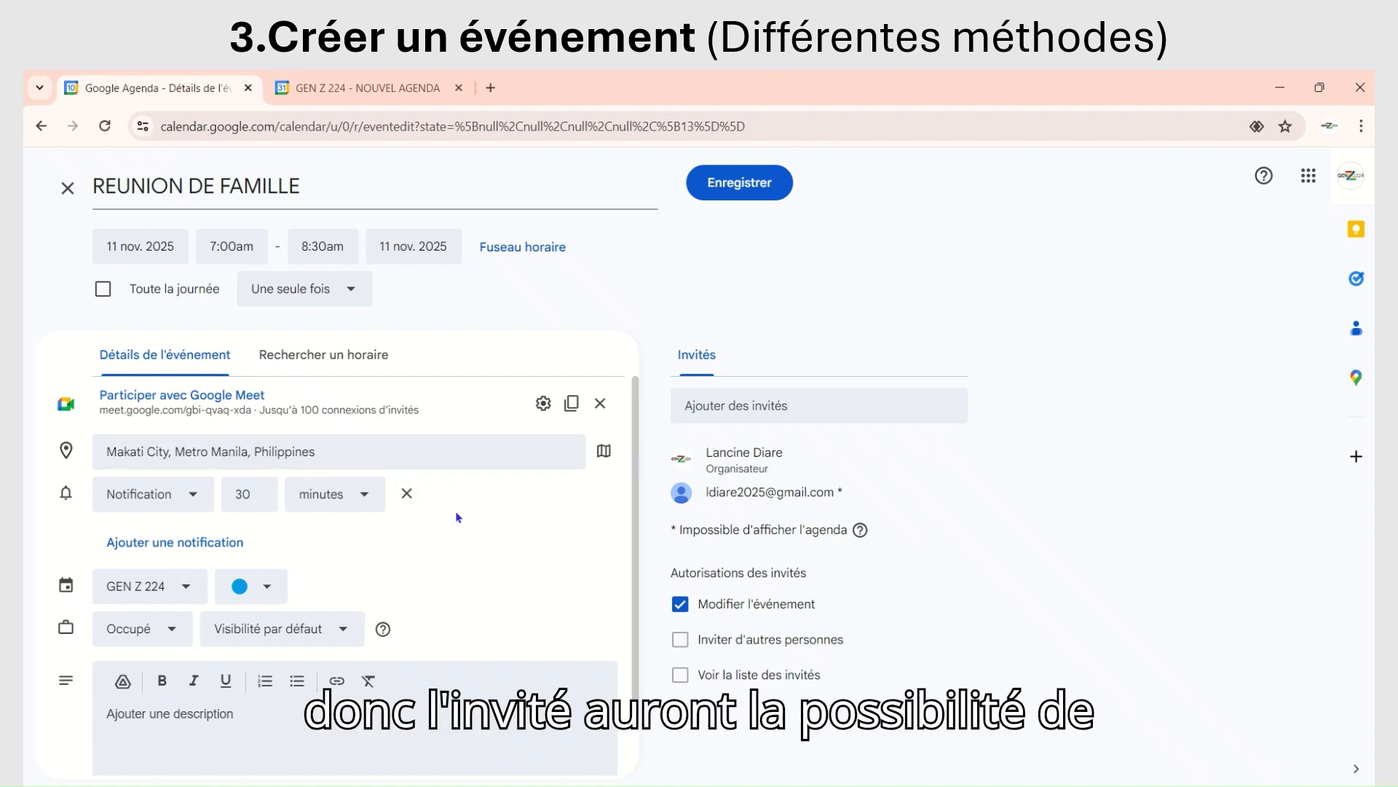
Step: Enter "cette vise a con" as the event's description and open the Google Drive attachment picker
{"action": "scroll", "coordinate": [460, 521], "scroll_direction": "down", "scroll_amount": 1}
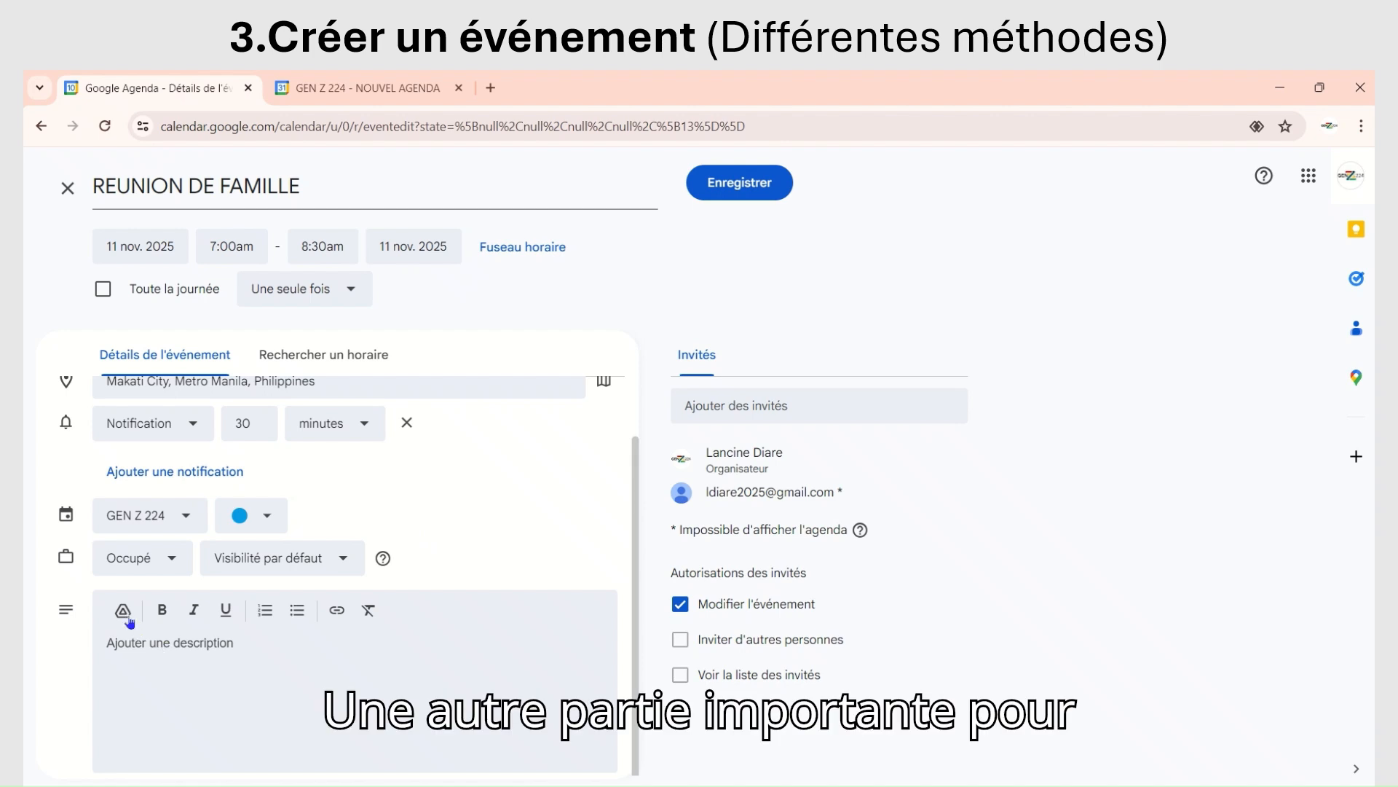
{"action": "left_click", "coordinate": [215, 662]}
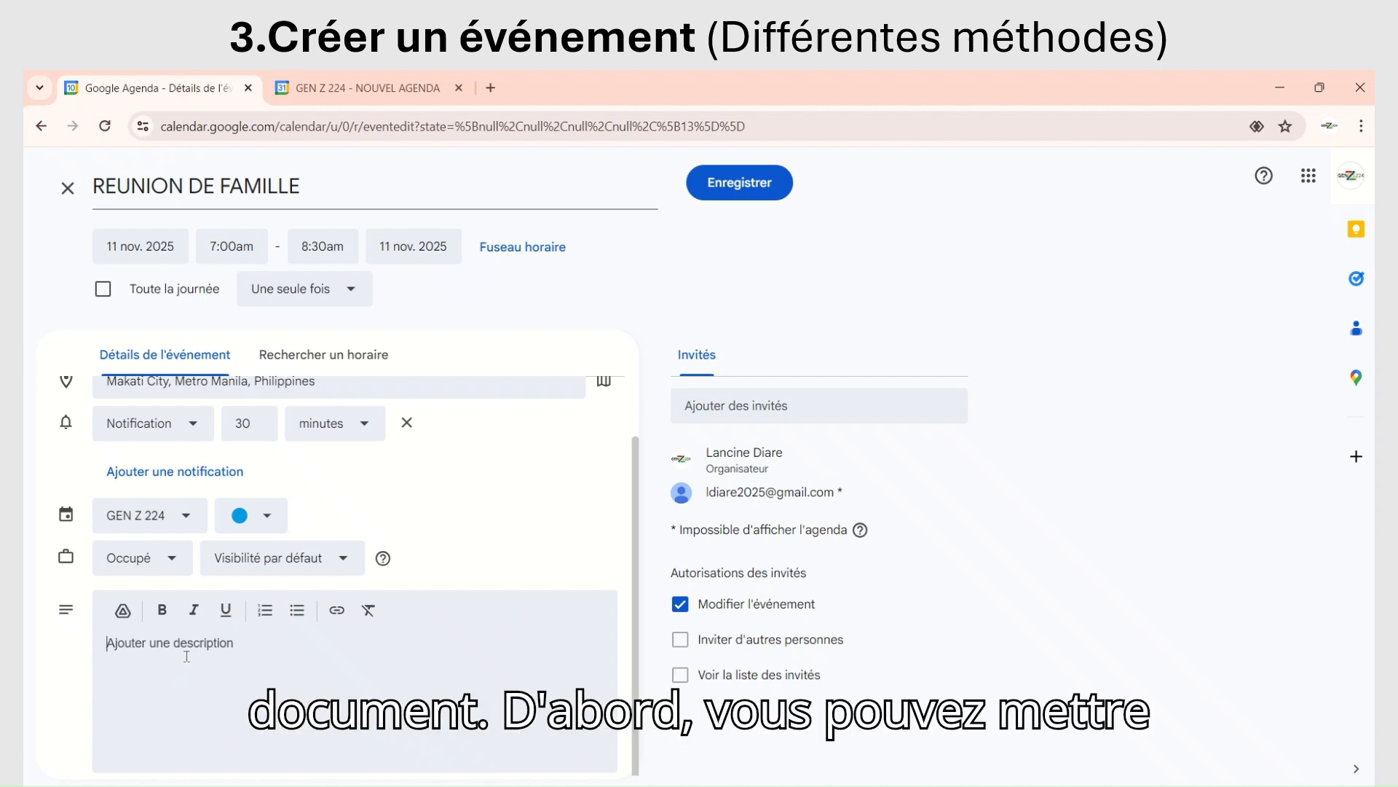
{"action": "type", "text": "cette vi"}
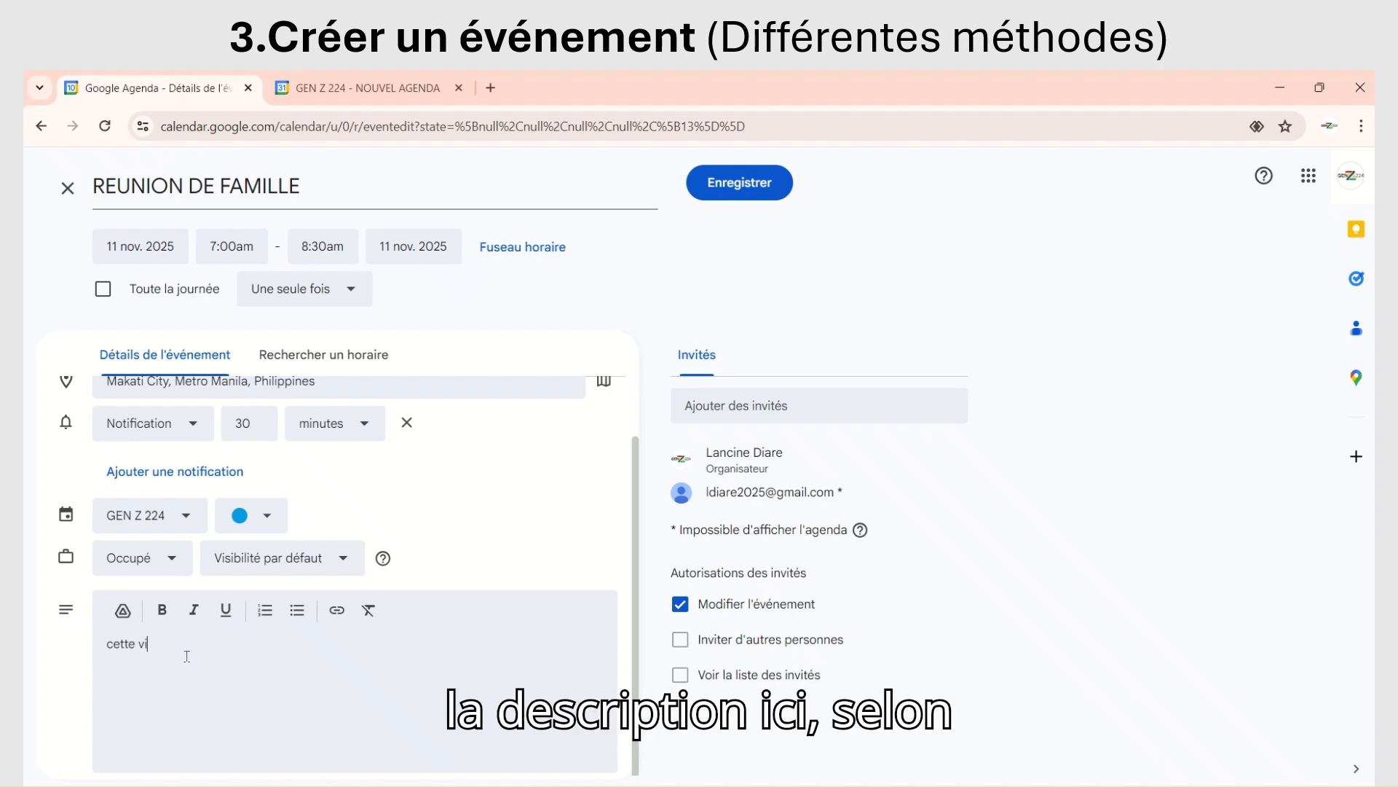
{"action": "type", "text": "se a cons"}
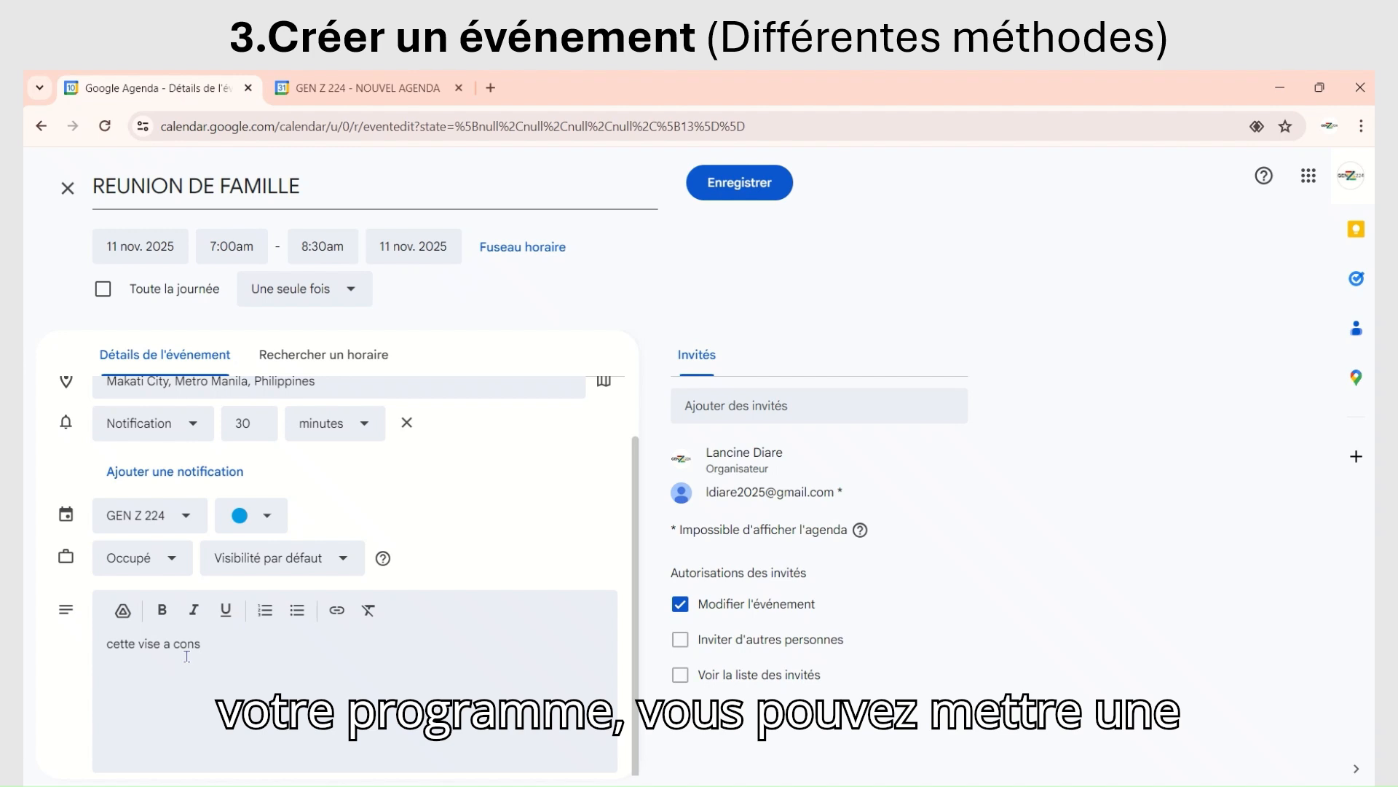
{"action": "key", "text": "BackSpace"}
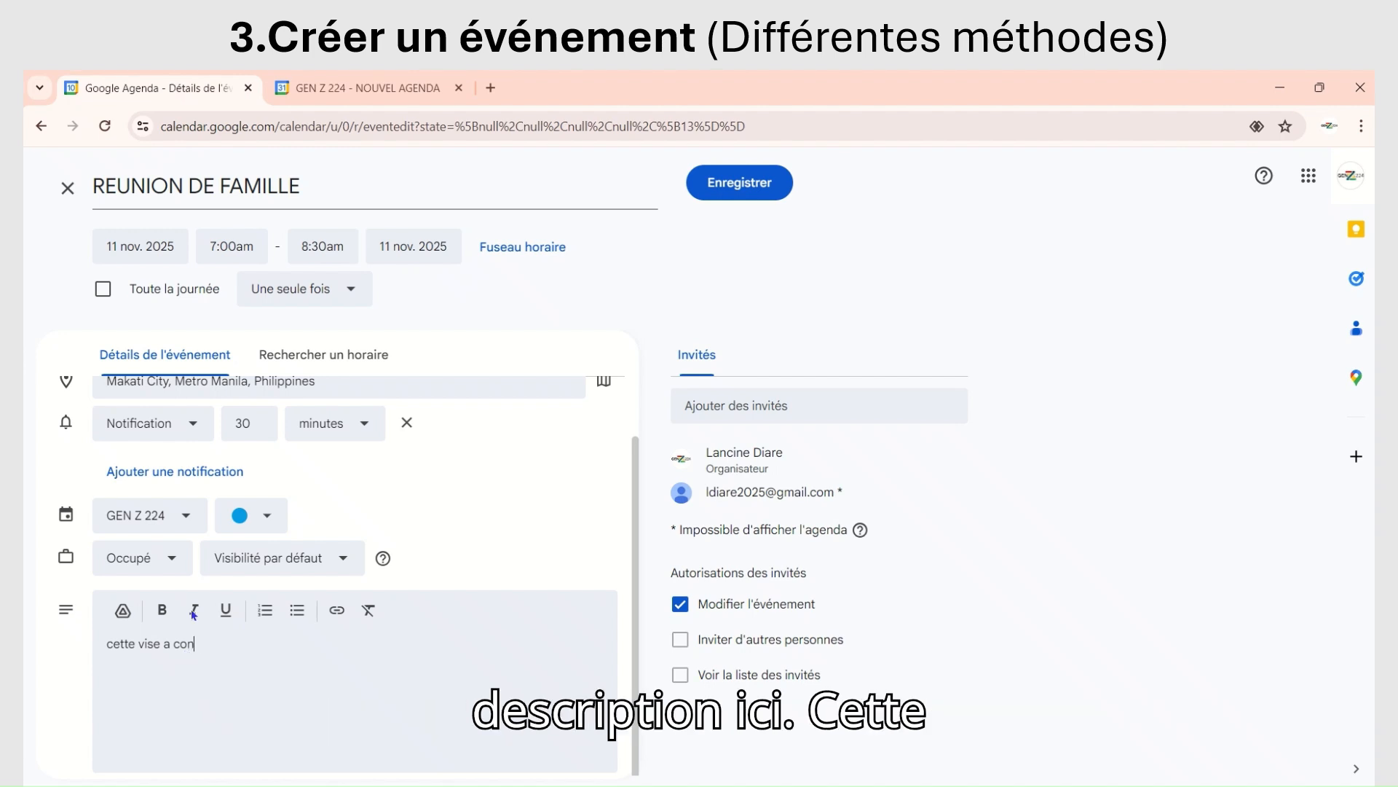
{"action": "left_click", "coordinate": [123, 612]}
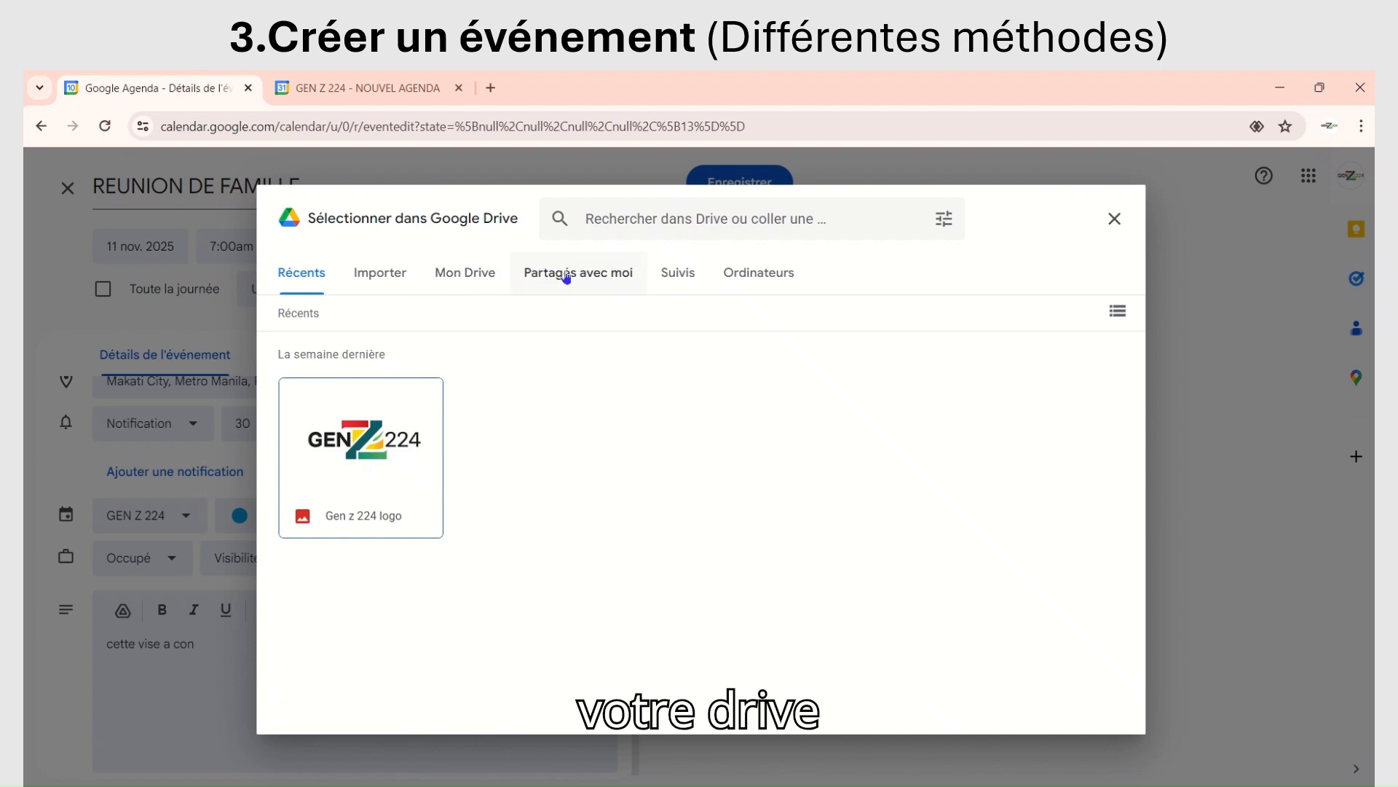
Step: Try the Importer source by browsing the computer for a file, and cancel the file selection
{"action": "left_click", "coordinate": [372, 271]}
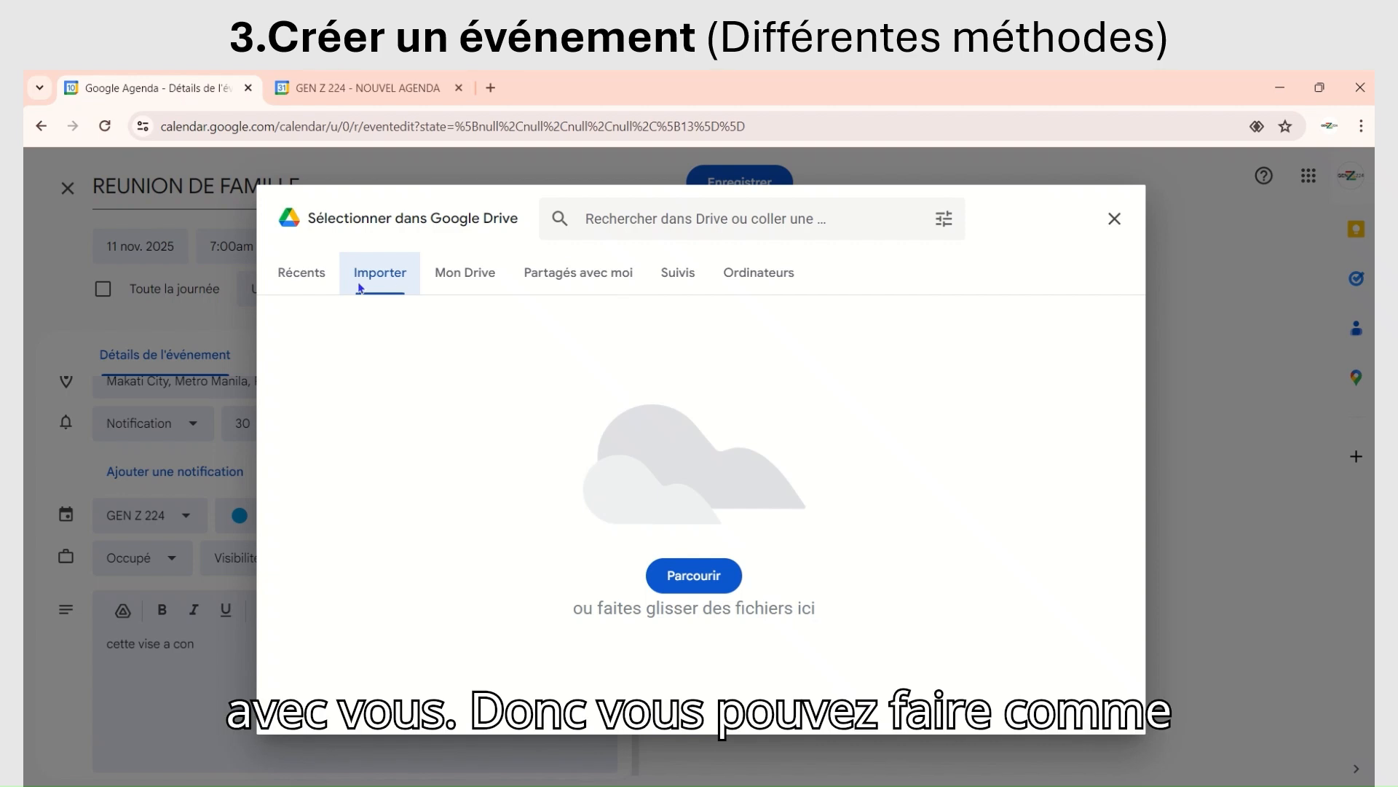
{"action": "left_click", "coordinate": [694, 577]}
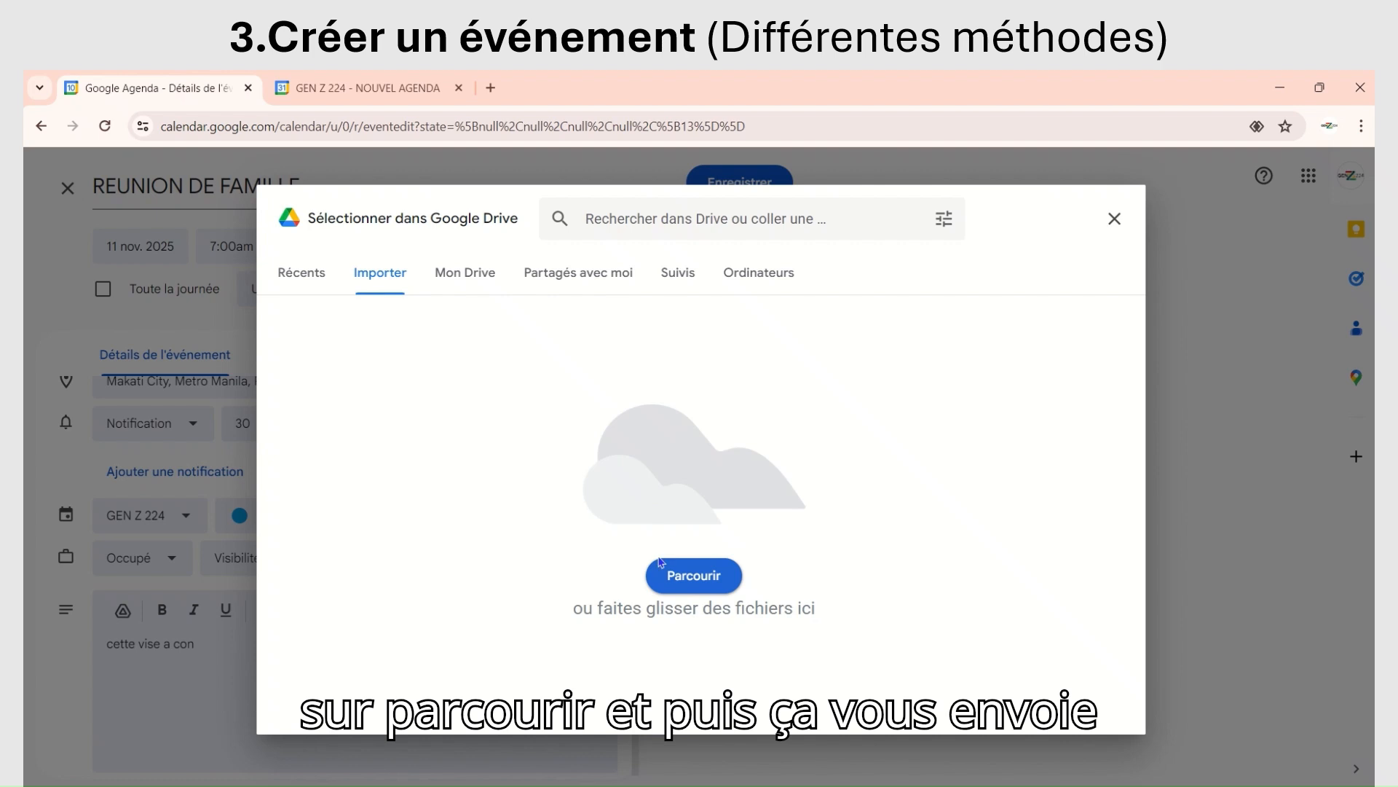
{"action": "left_click", "coordinate": [715, 575]}
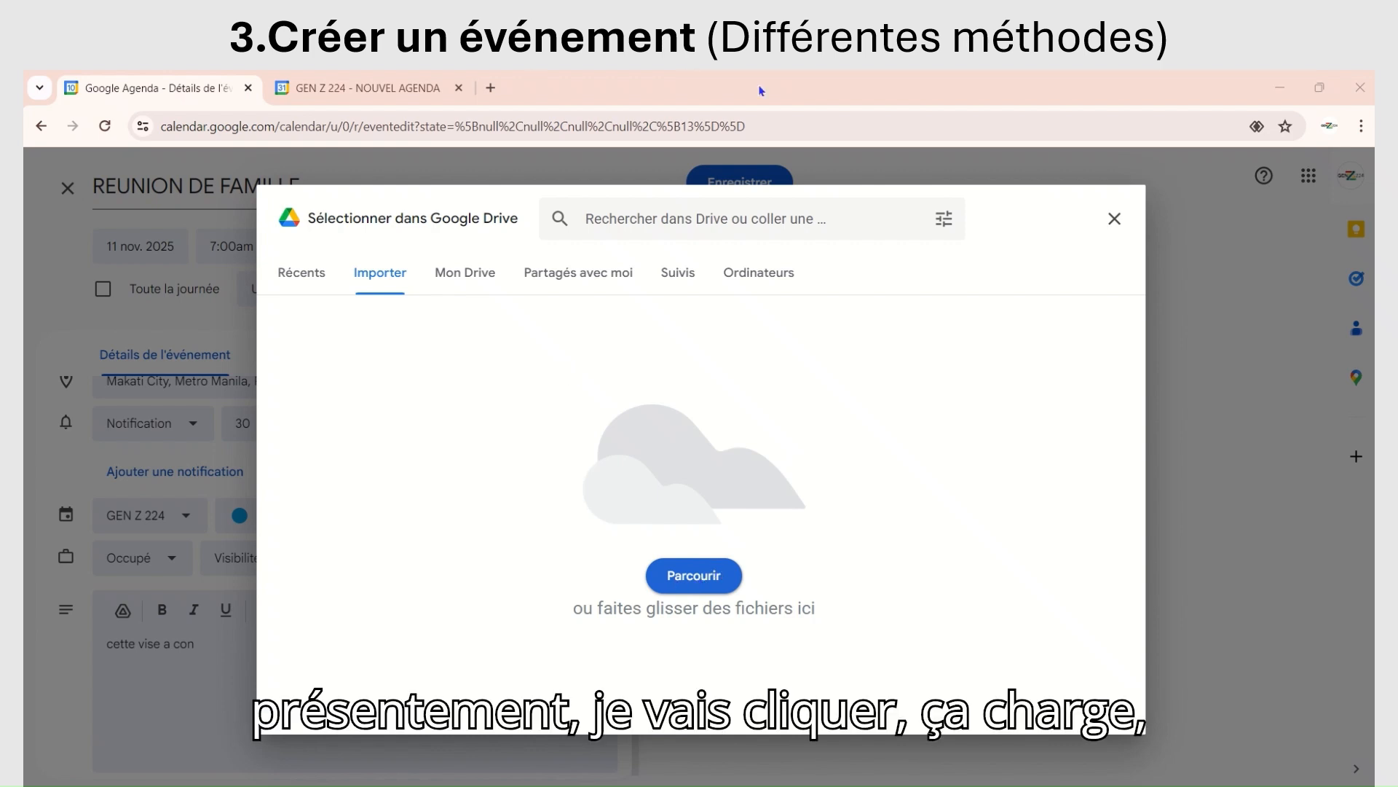
{"action": "mouse_move", "coordinate": [763, 90]}
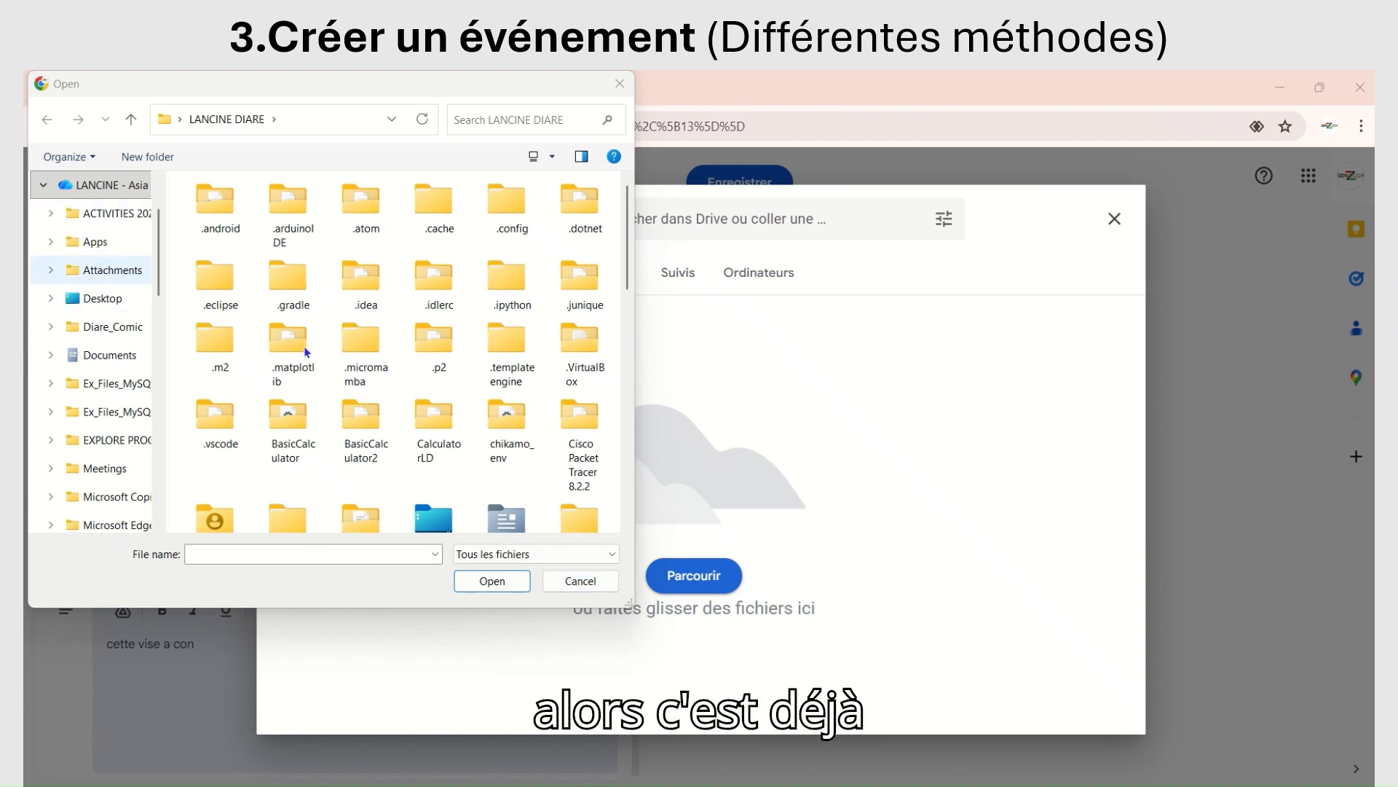
{"action": "left_click", "coordinate": [569, 579]}
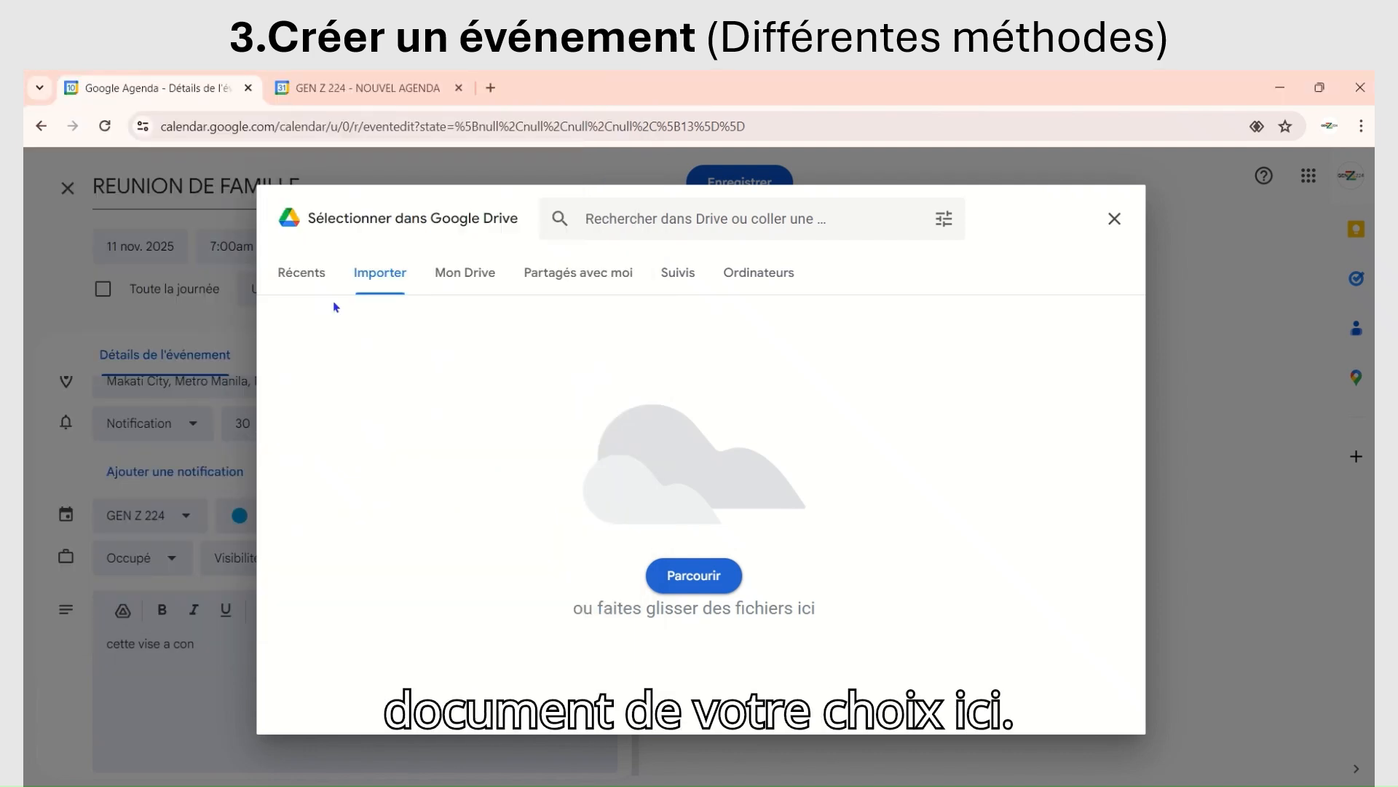
Step: Attach the file Gen z 224 logo from Mon Drive to the event
{"action": "left_click", "coordinate": [462, 275]}
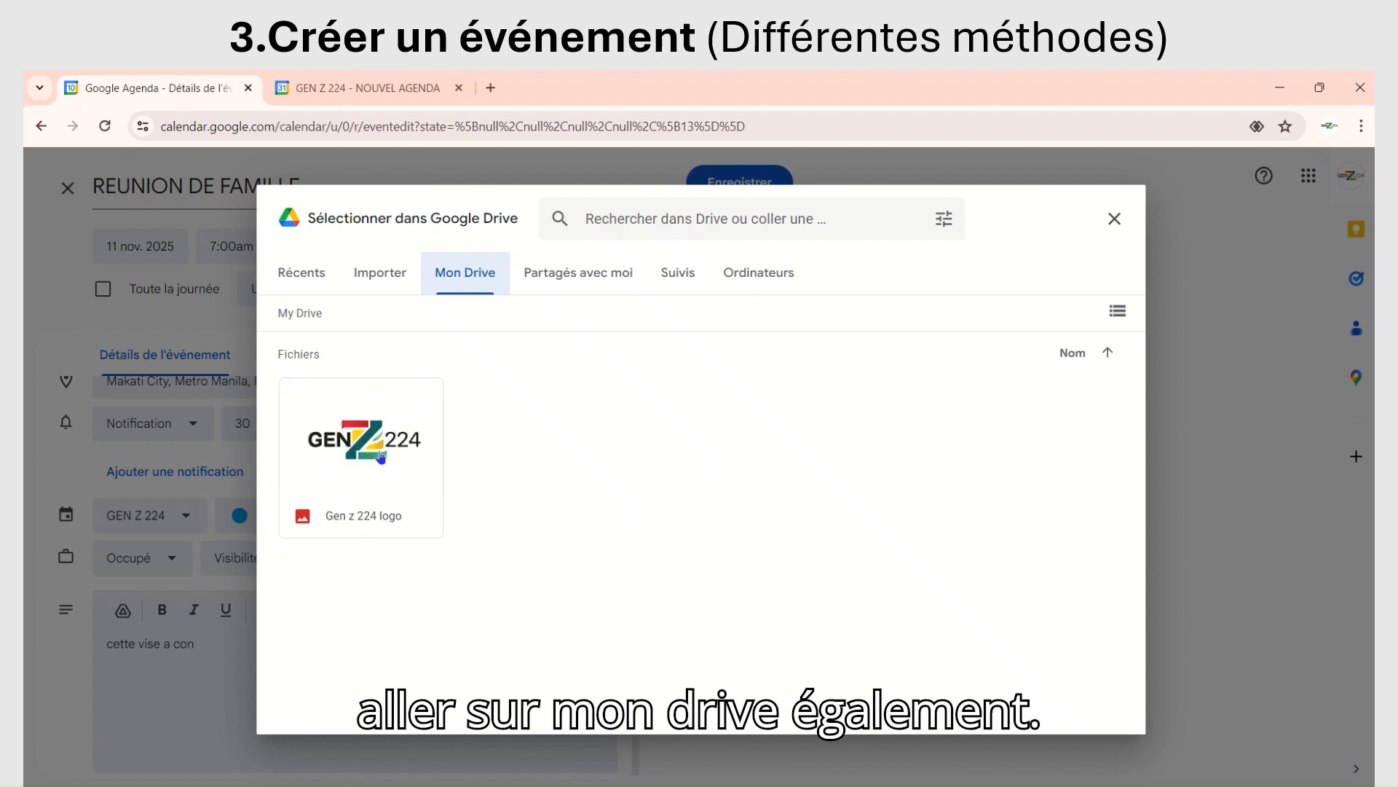
{"action": "left_click", "coordinate": [367, 431]}
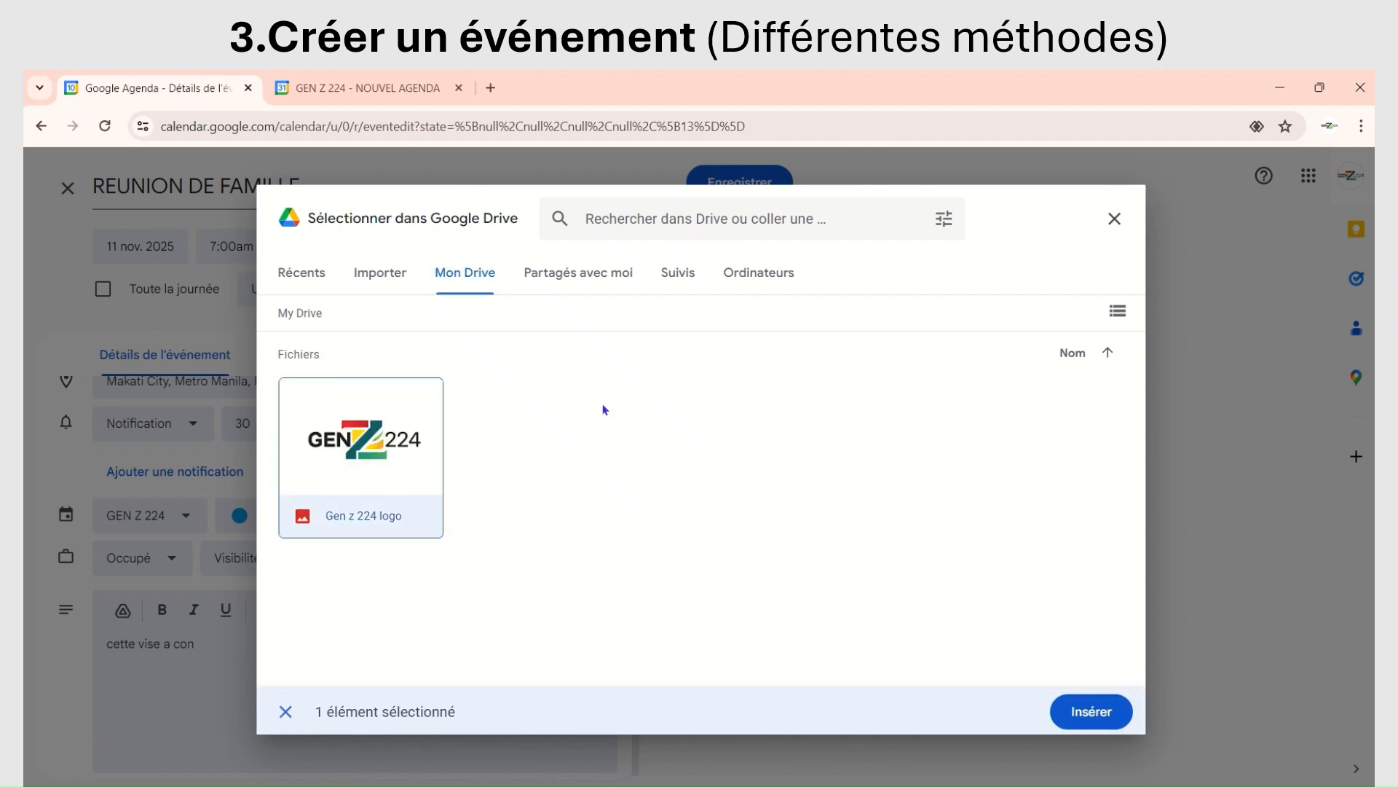
{"action": "left_click", "coordinate": [1090, 719]}
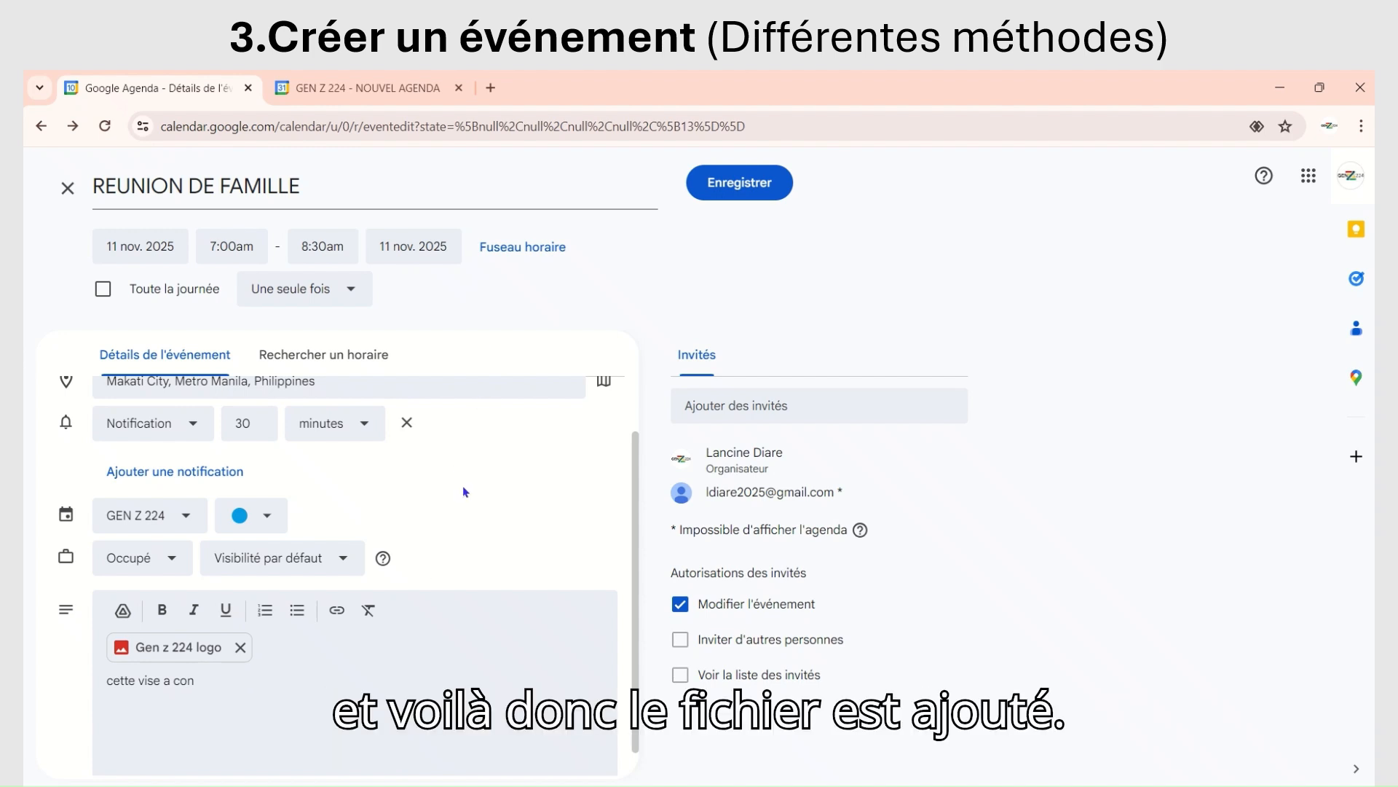
Step: Save the family meeting and choose to send invitation e-mails to the guests
{"action": "scroll", "coordinate": [460, 620], "scroll_direction": "down", "scroll_amount": 1}
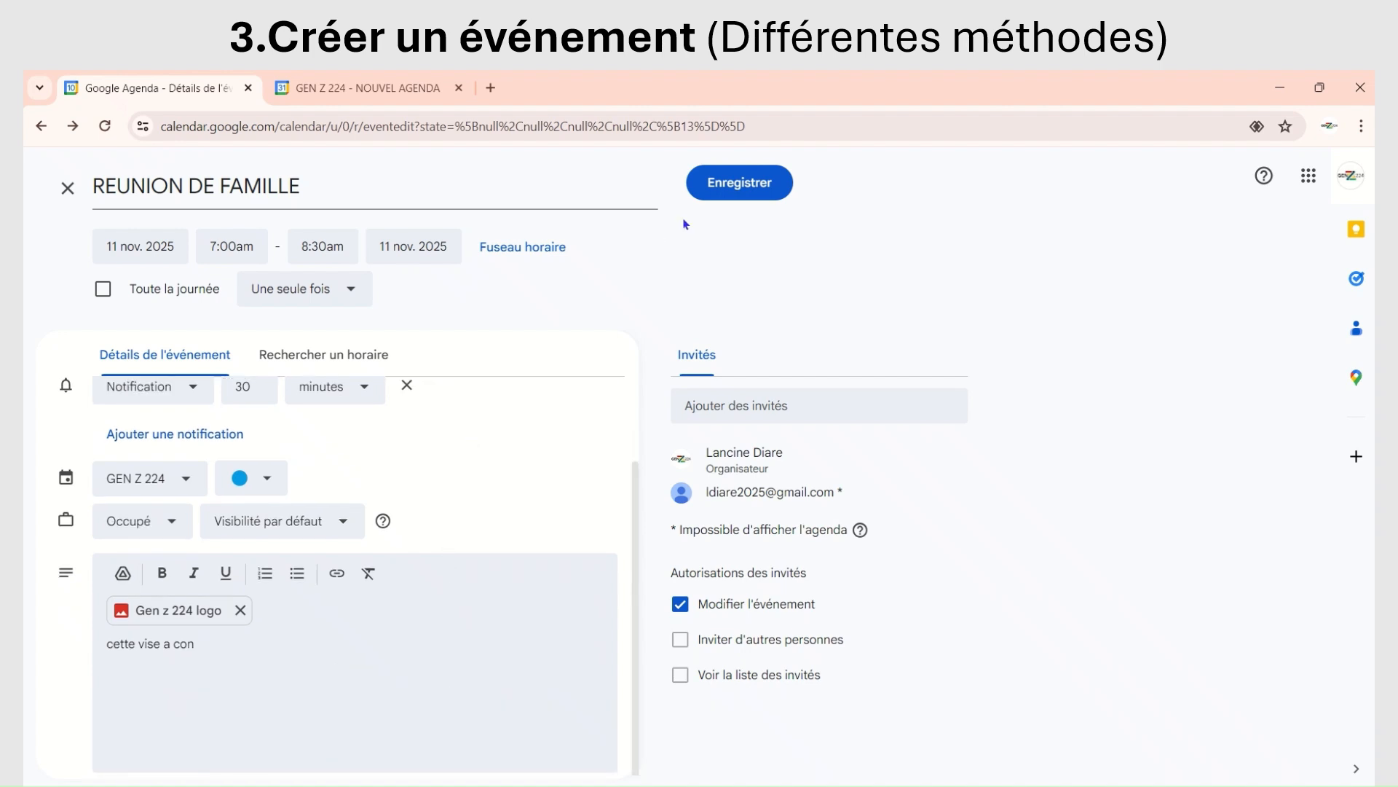
{"action": "left_click", "coordinate": [725, 182]}
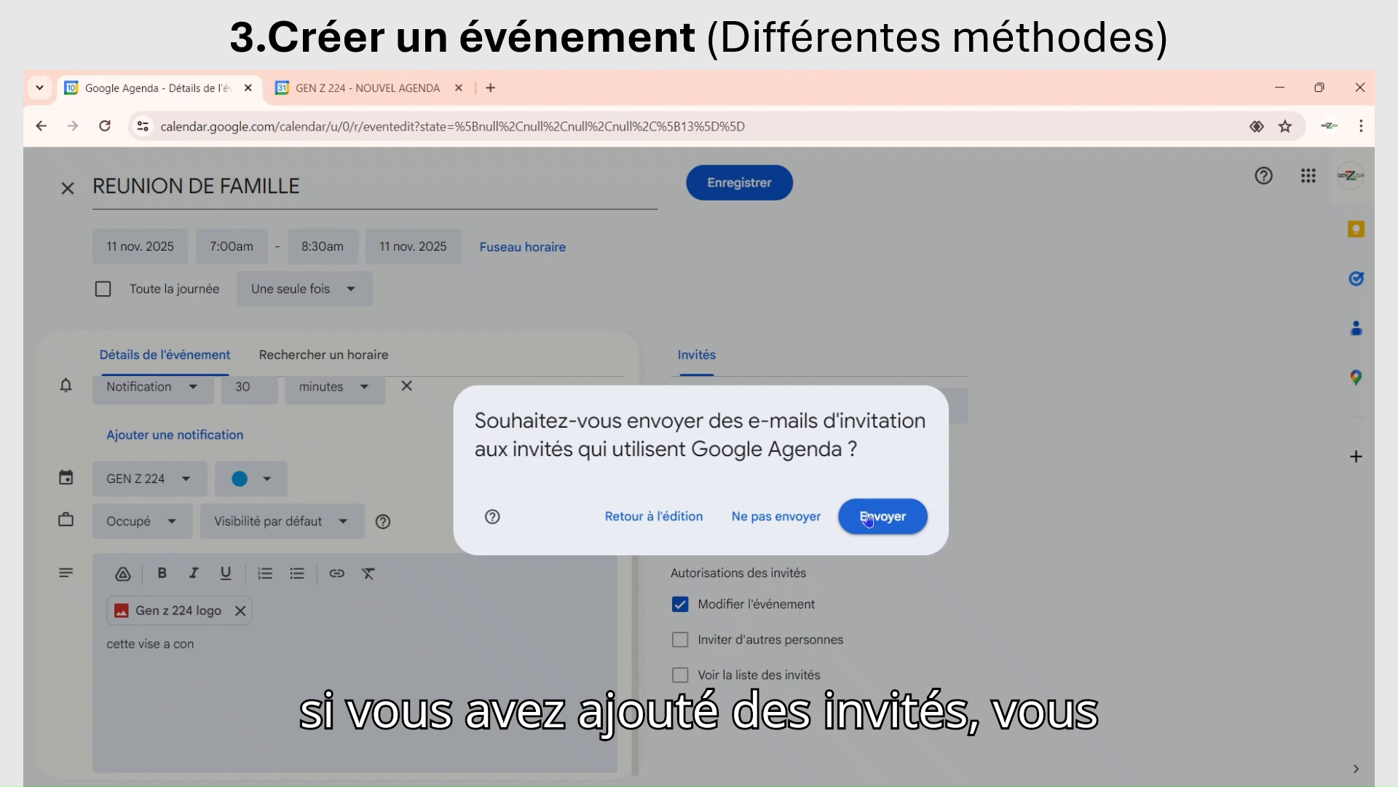
{"action": "left_click", "coordinate": [868, 518]}
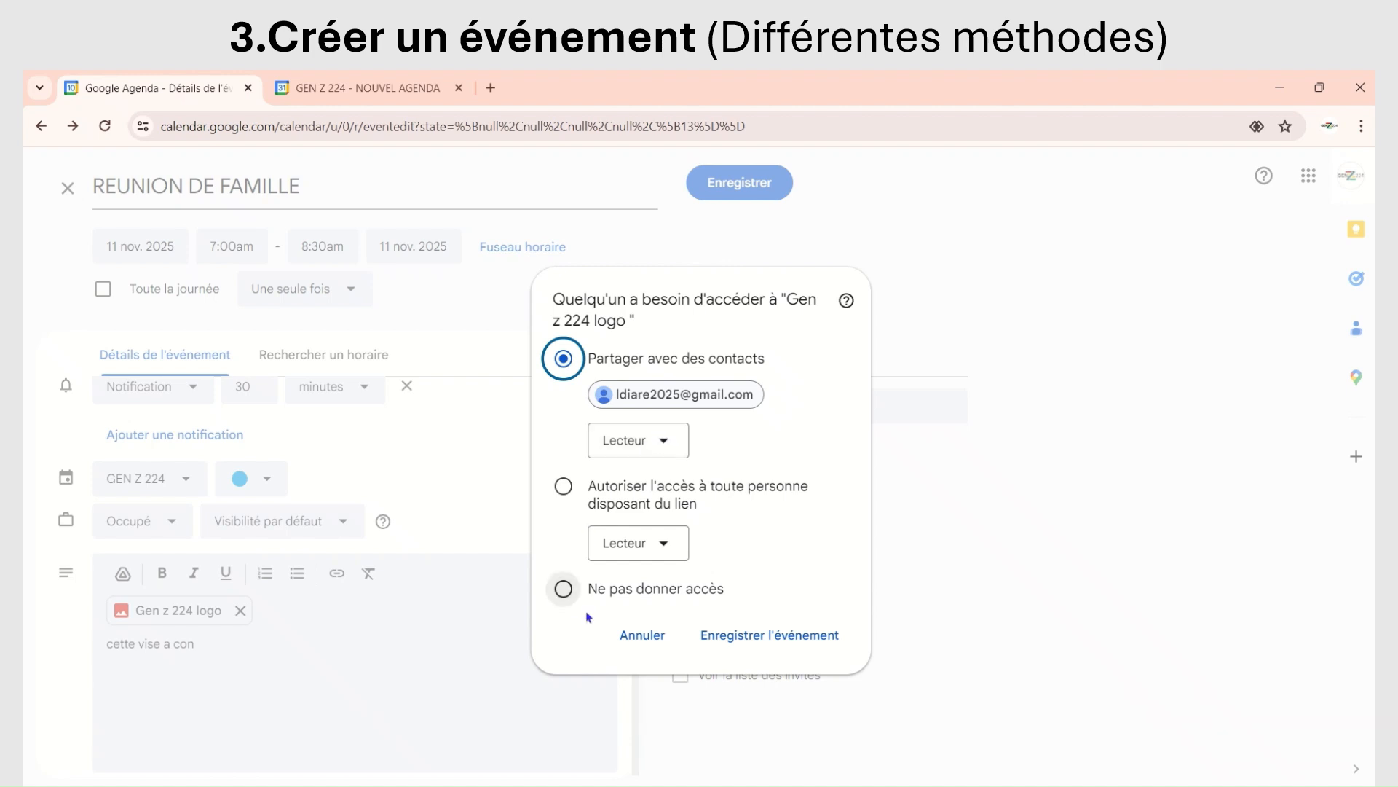
Step: Share the attached logo with the invited contact as Lecteur and finish saving the event
{"action": "left_click", "coordinate": [664, 443]}
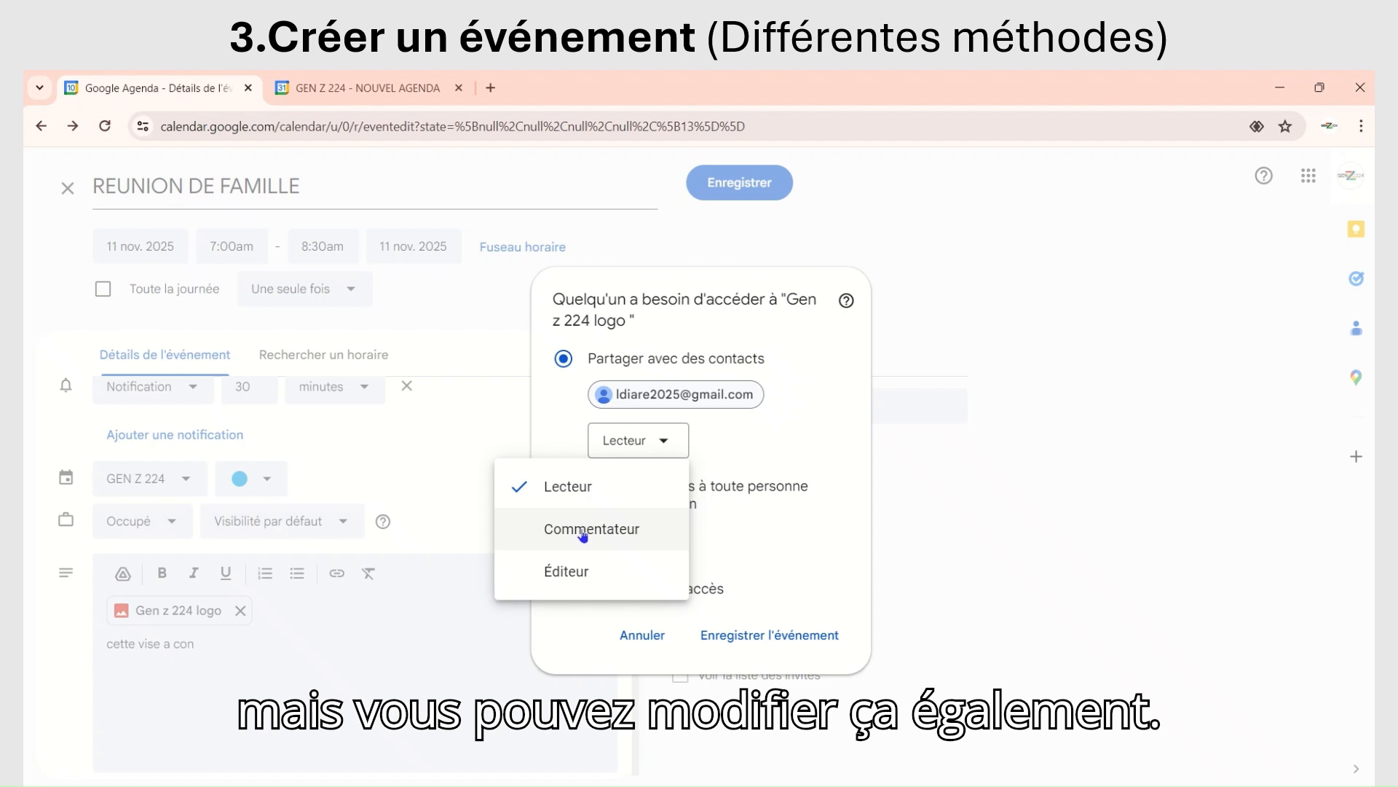
{"action": "left_click", "coordinate": [611, 487]}
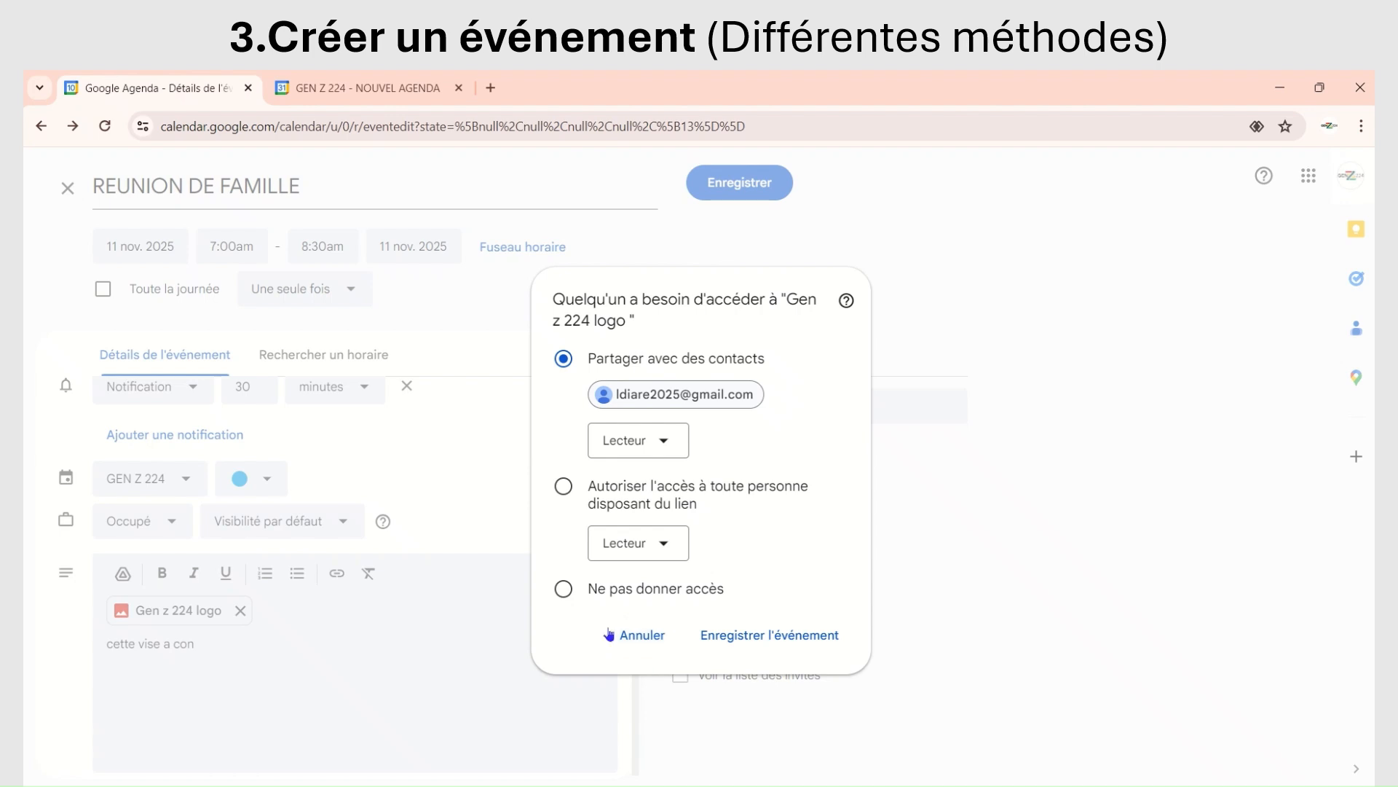
{"action": "left_click", "coordinate": [748, 641]}
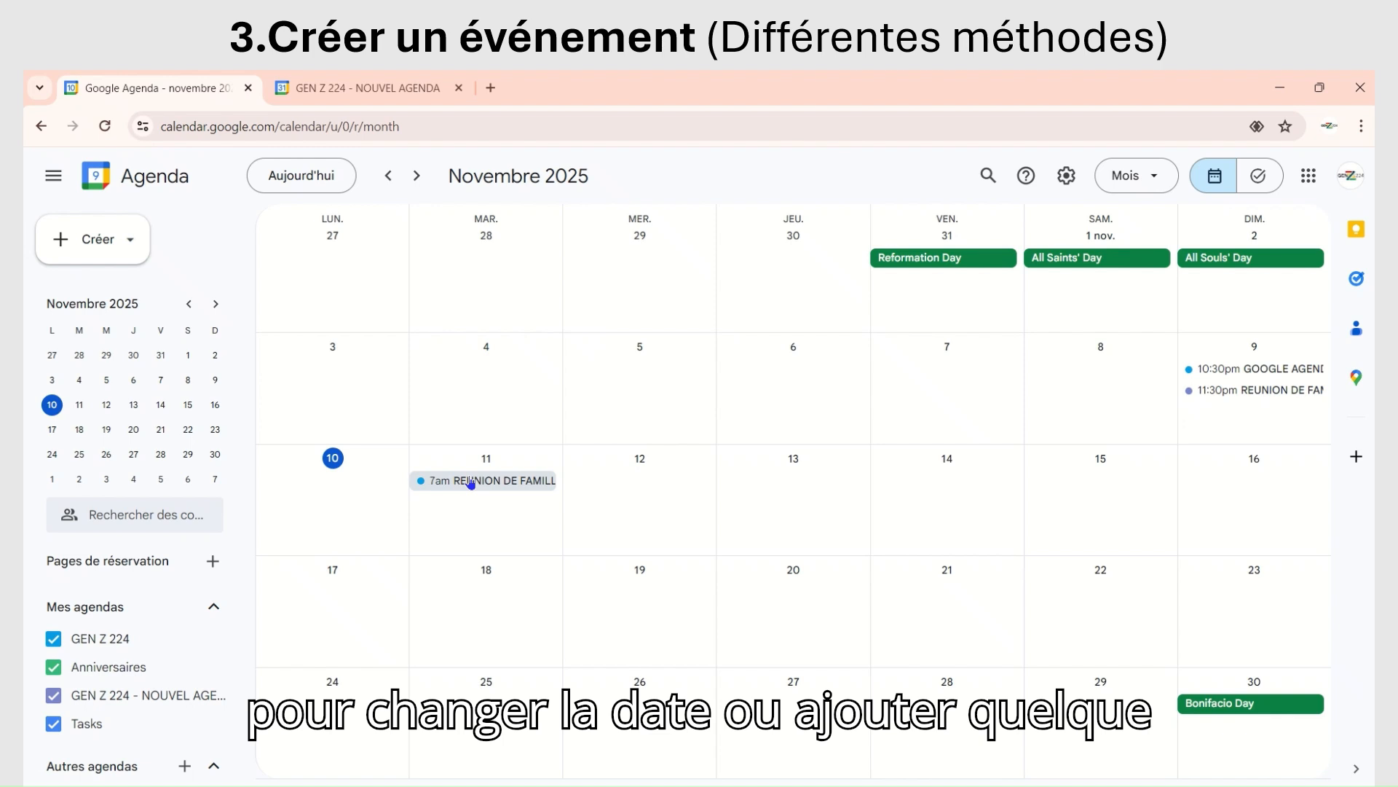
Step: Move the saved REUNION DE FAMILLE event to 12 nov. 2025 and save it, sending update e-mails to the guests
{"action": "double_click", "coordinate": [471, 483]}
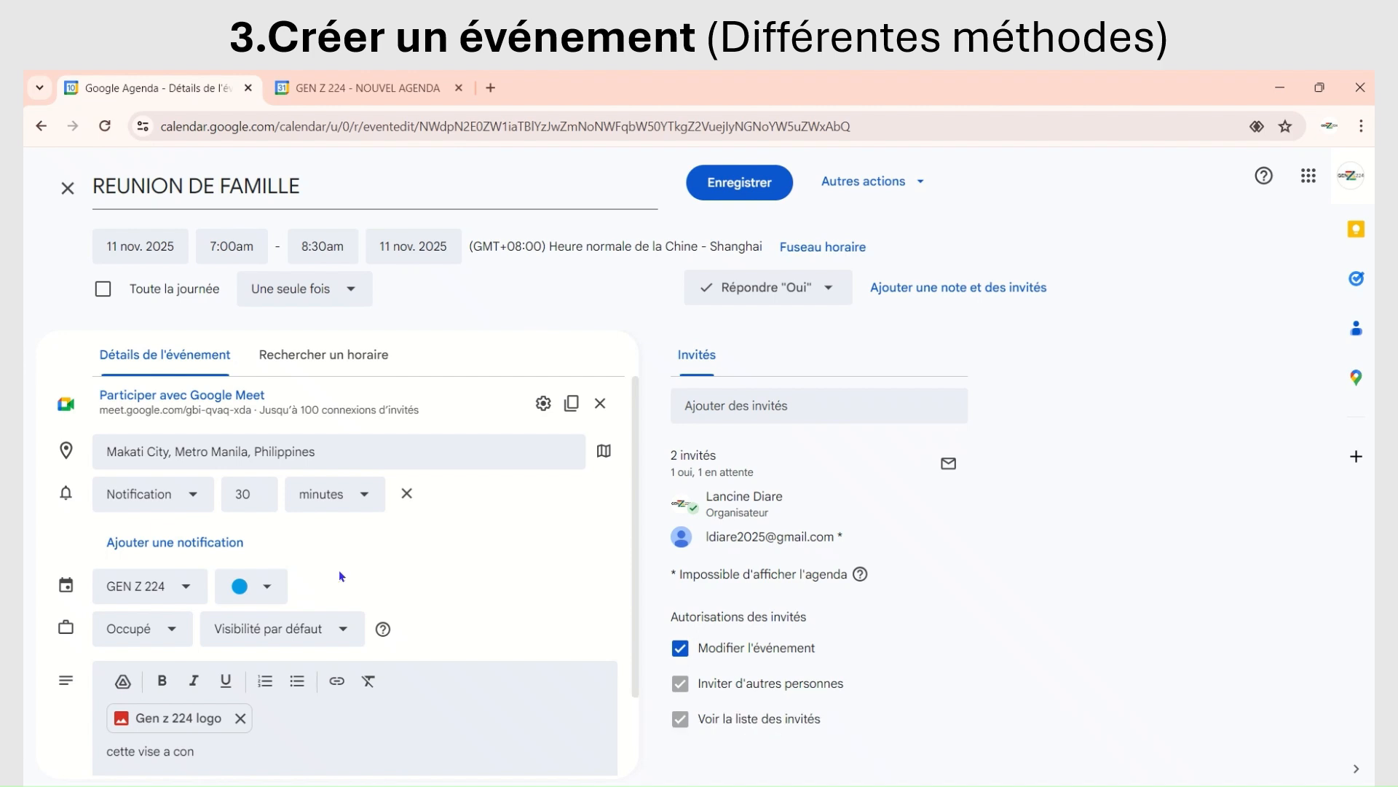
{"action": "left_click", "coordinate": [158, 248]}
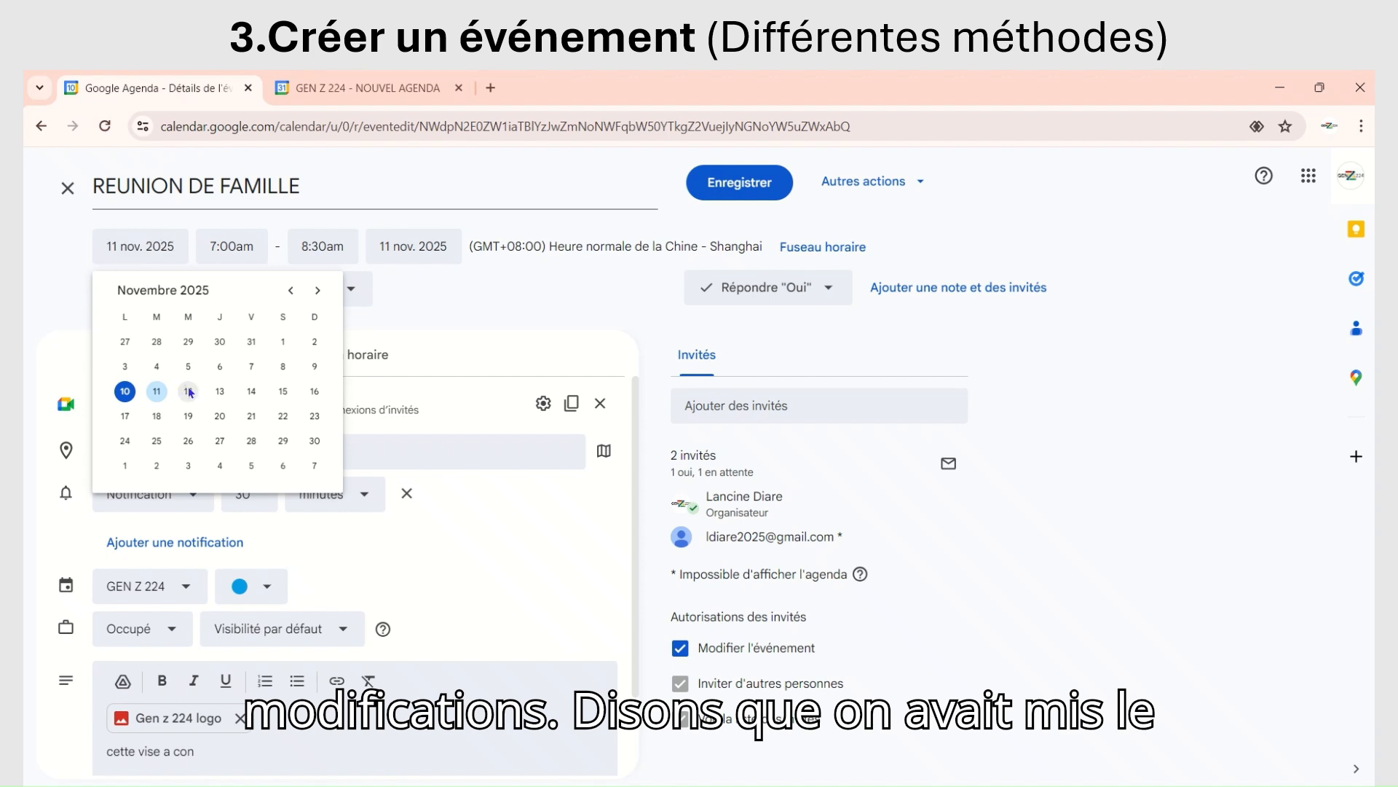
{"action": "left_click", "coordinate": [188, 393]}
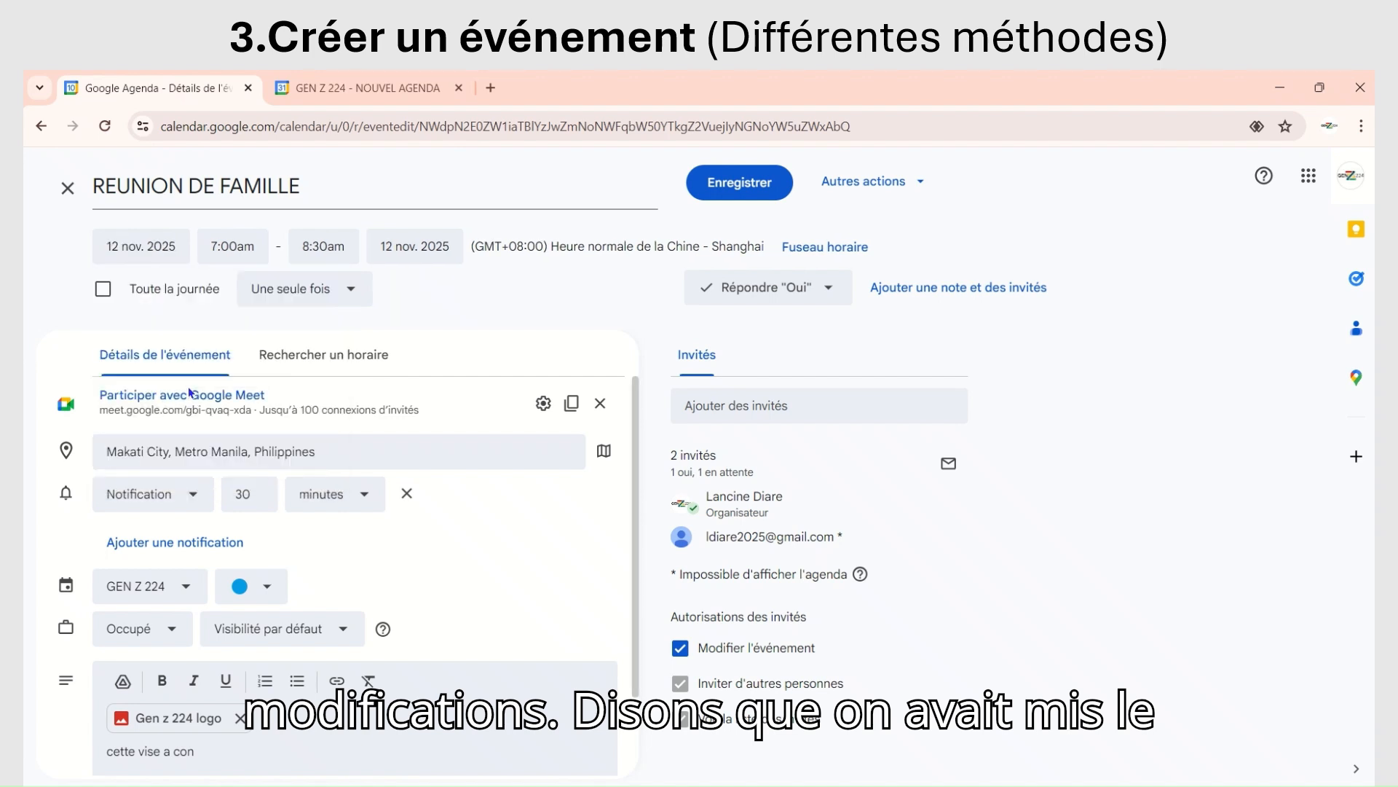
{"action": "left_click", "coordinate": [720, 184]}
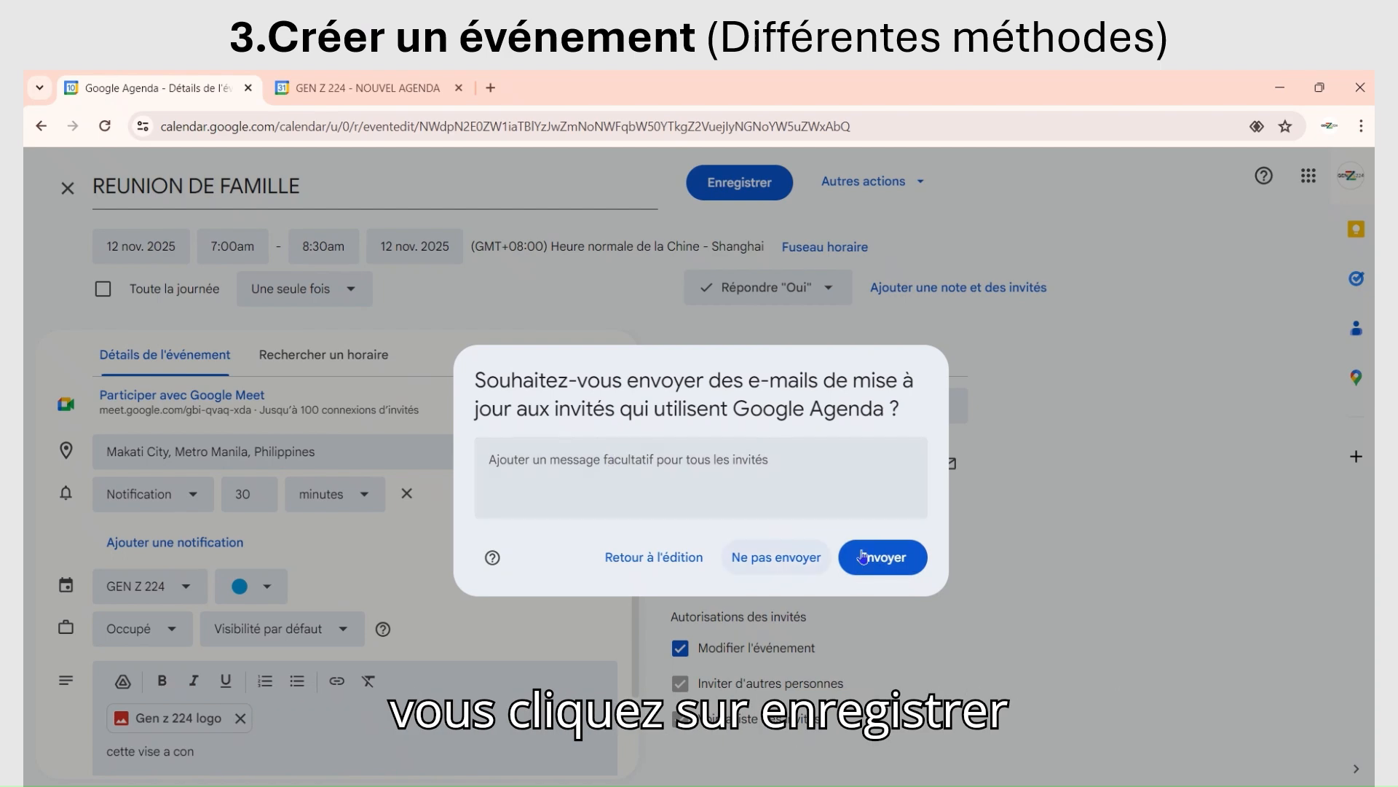
{"action": "left_click", "coordinate": [882, 564]}
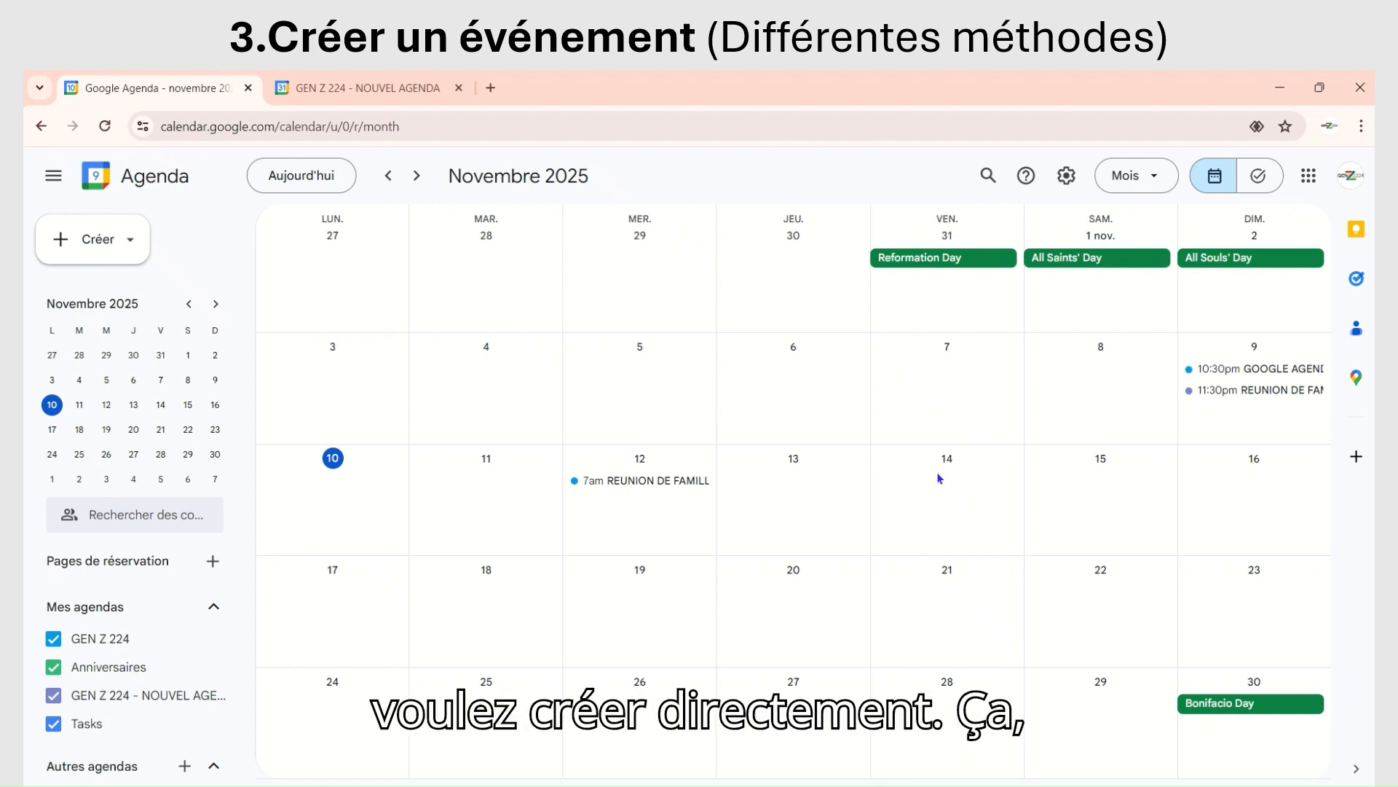
Step: Draft an event titled "NOUVELLE REUNION DE FAMILLE" on 14 November from the month grid and discard it
{"action": "left_click", "coordinate": [940, 479]}
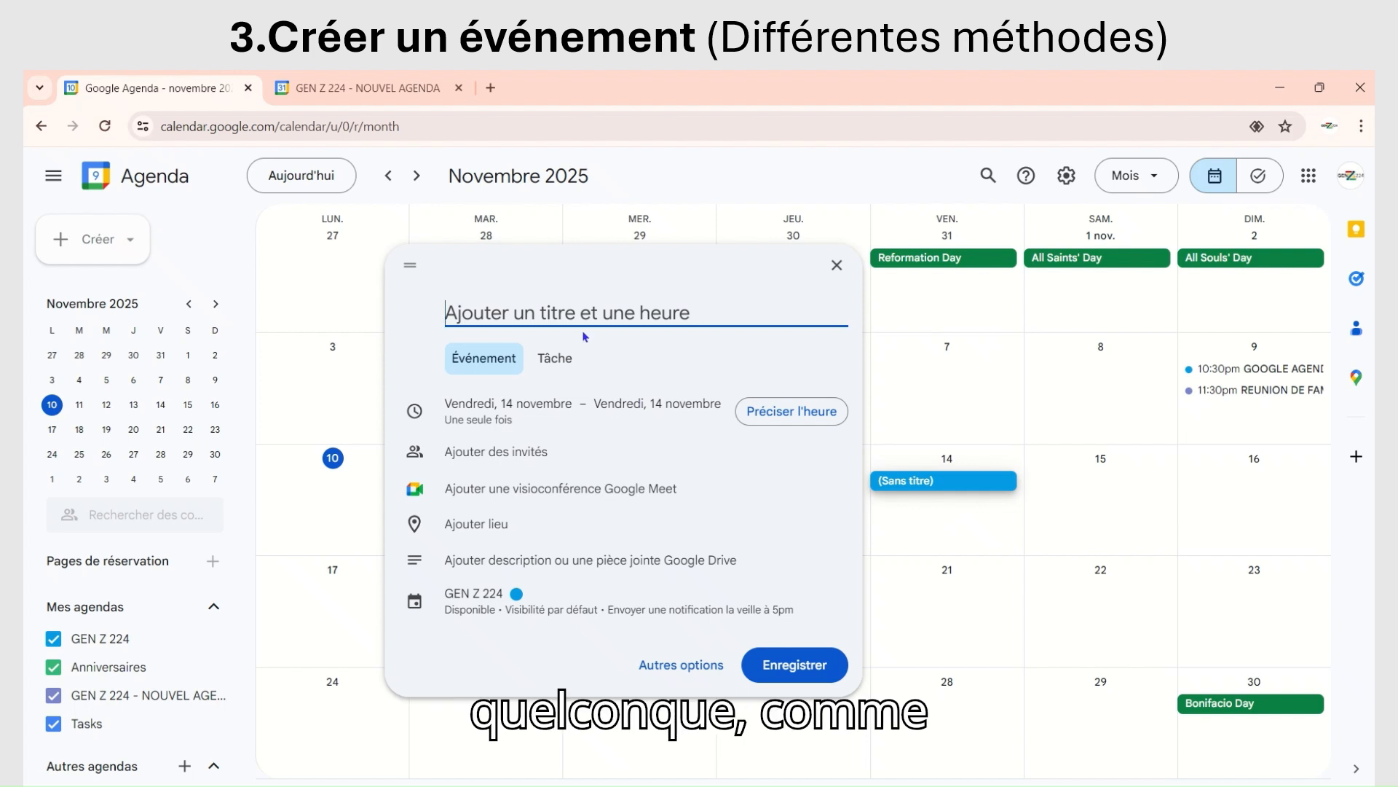
{"action": "key", "text": "Caps_Lock"}
{"action": "type", "text": "N"}
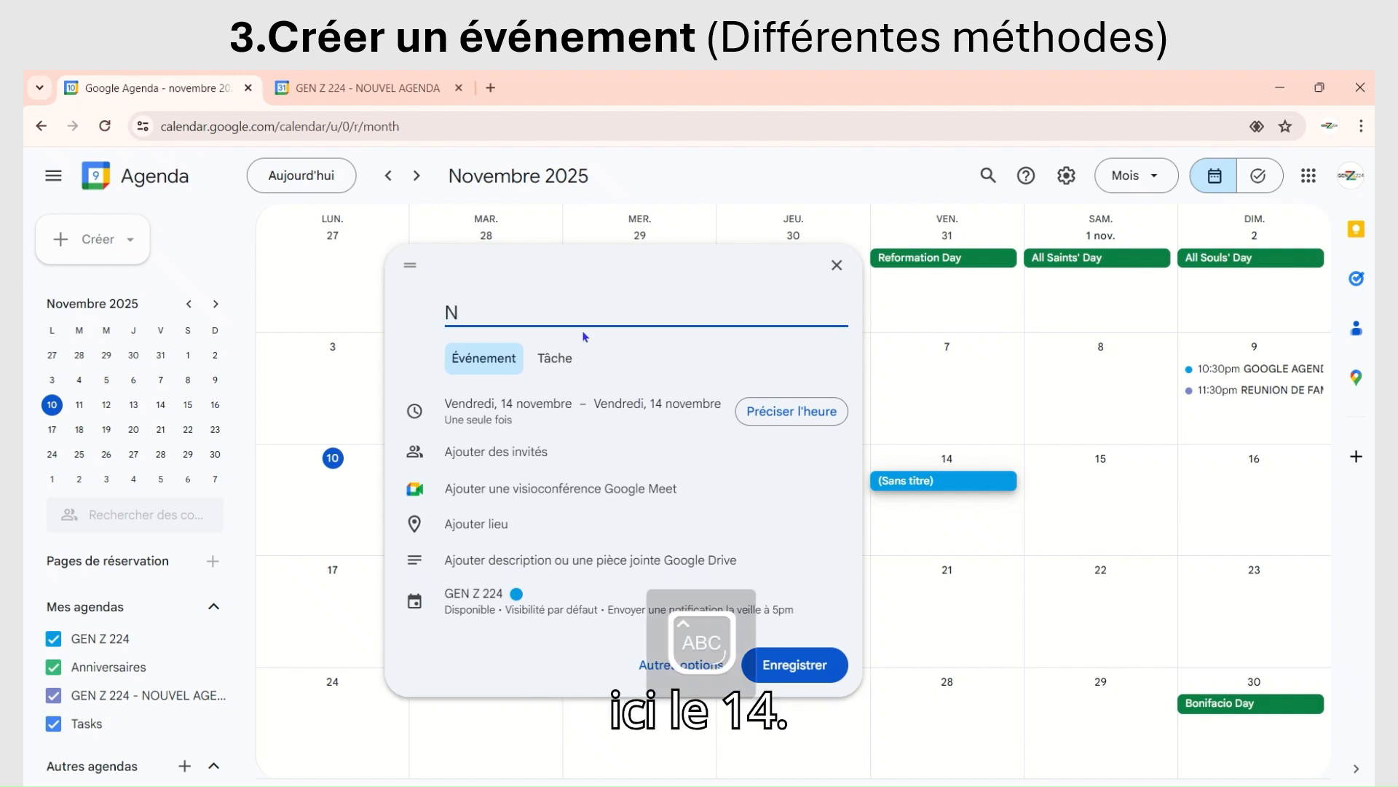
{"action": "type", "text": "OUVELLE REUNE"}
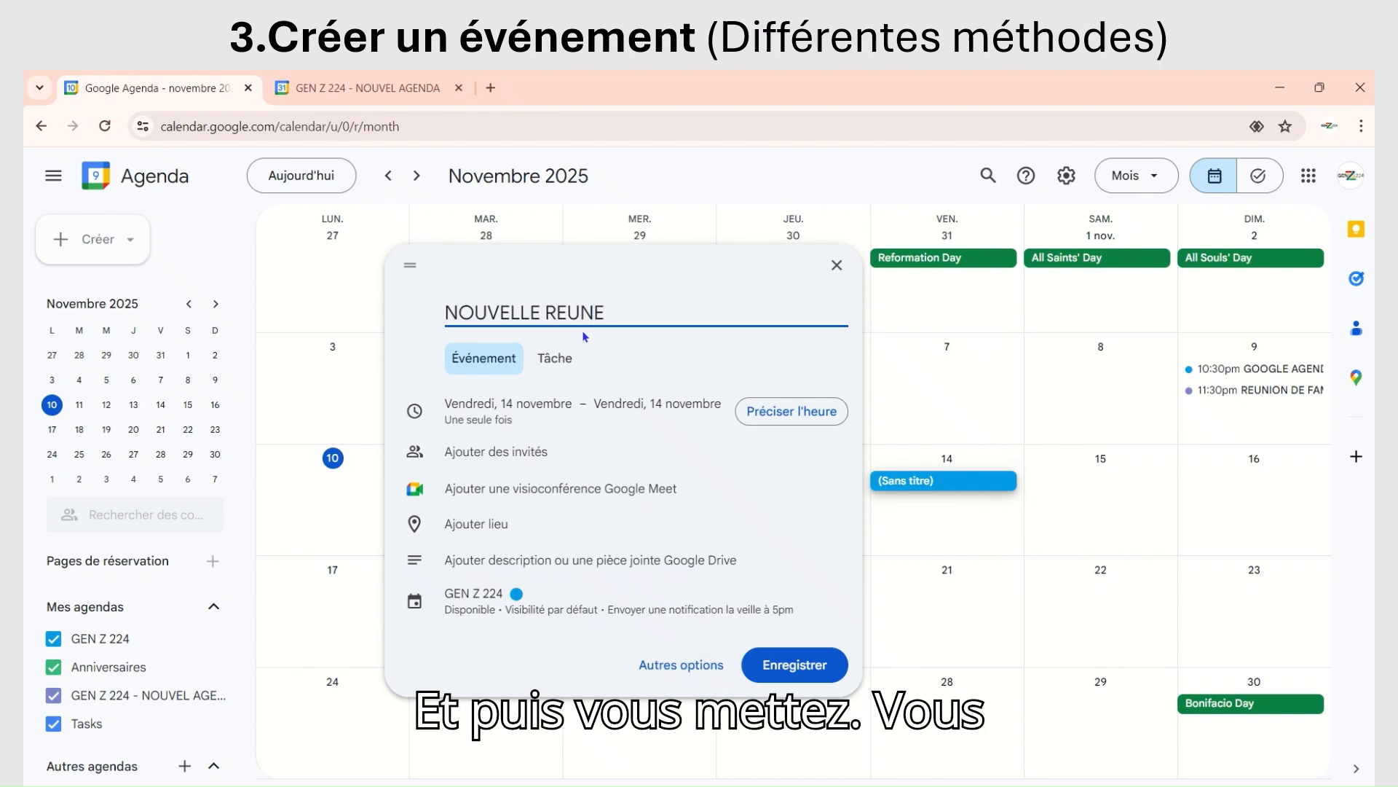
{"action": "key", "text": "BackSpace"}
{"action": "type", "text": "ION "}
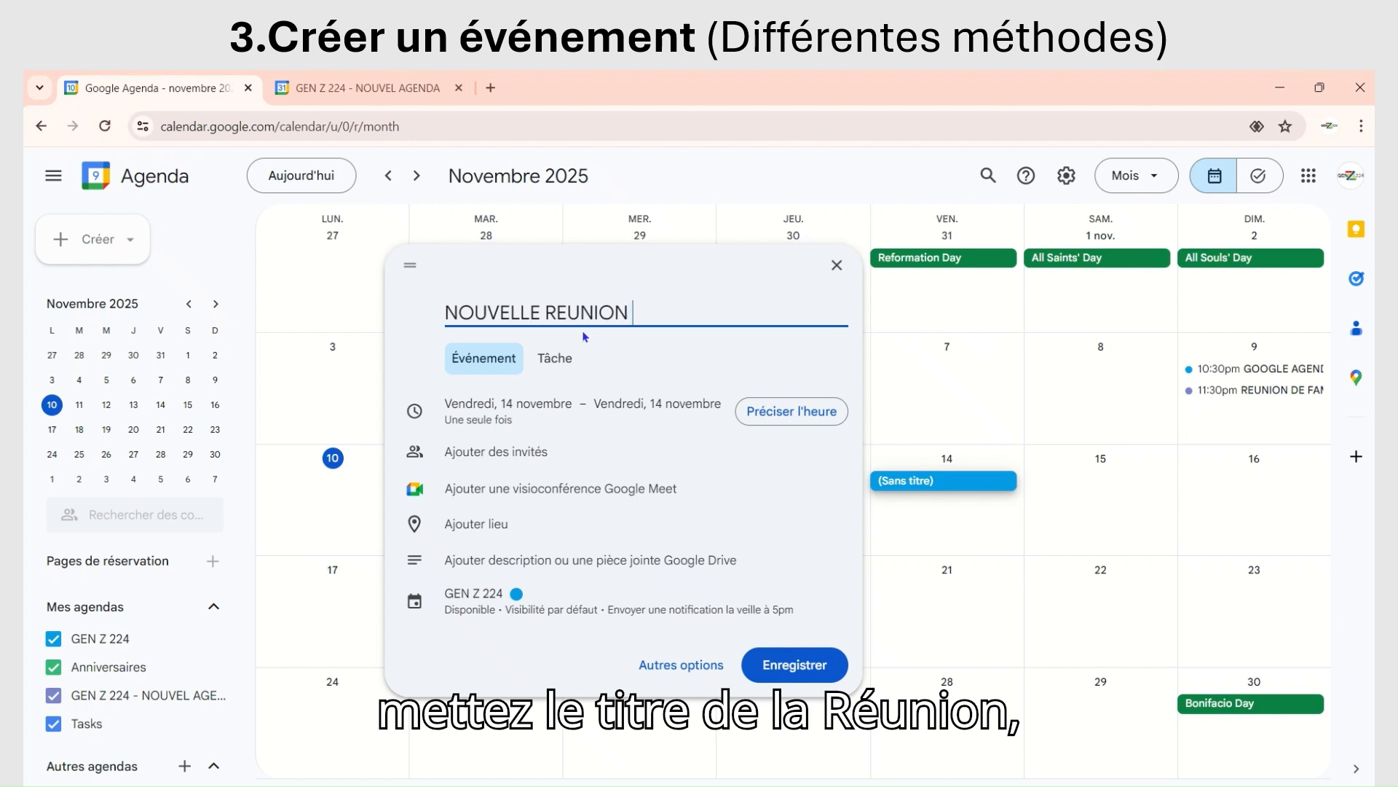
{"action": "type", "text": "DE FAMILLE"}
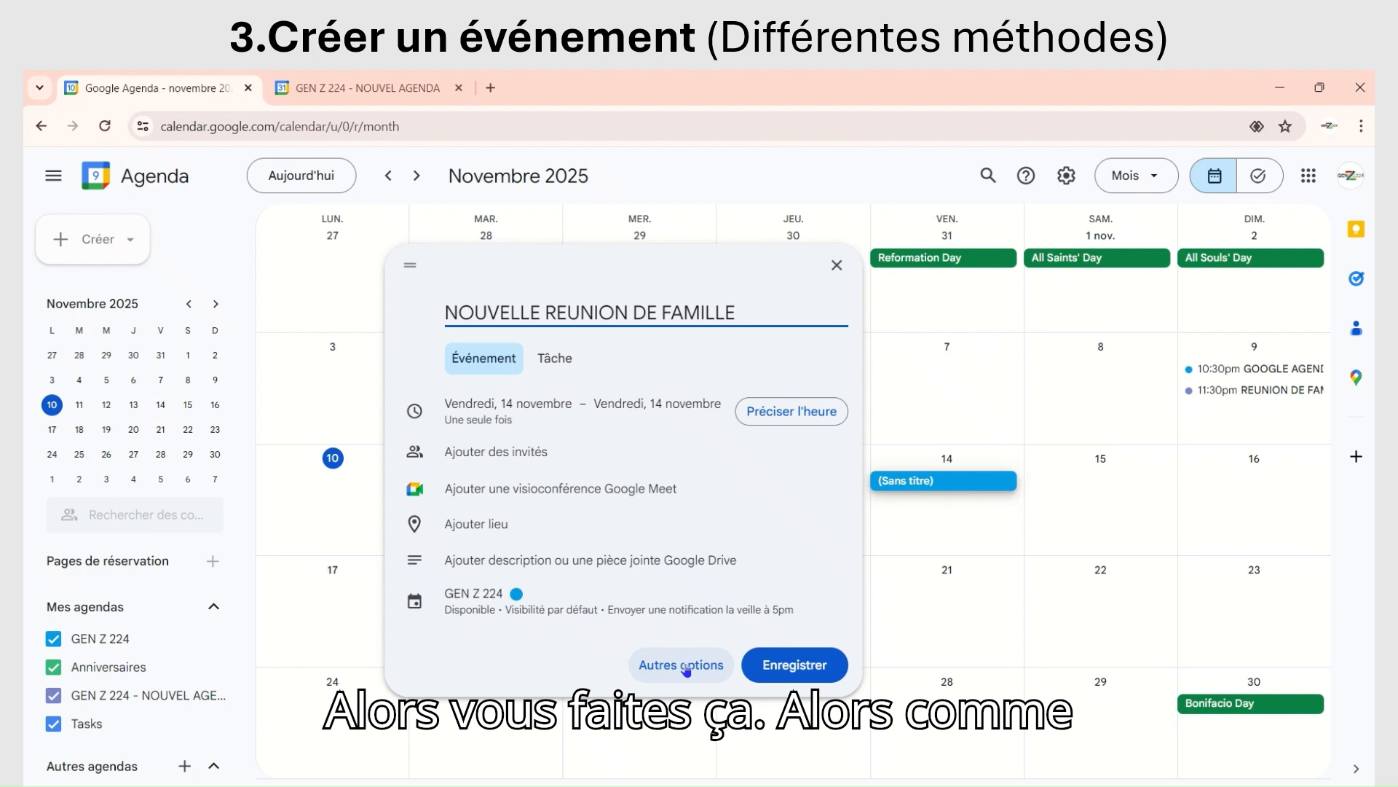
{"action": "left_click", "coordinate": [839, 267]}
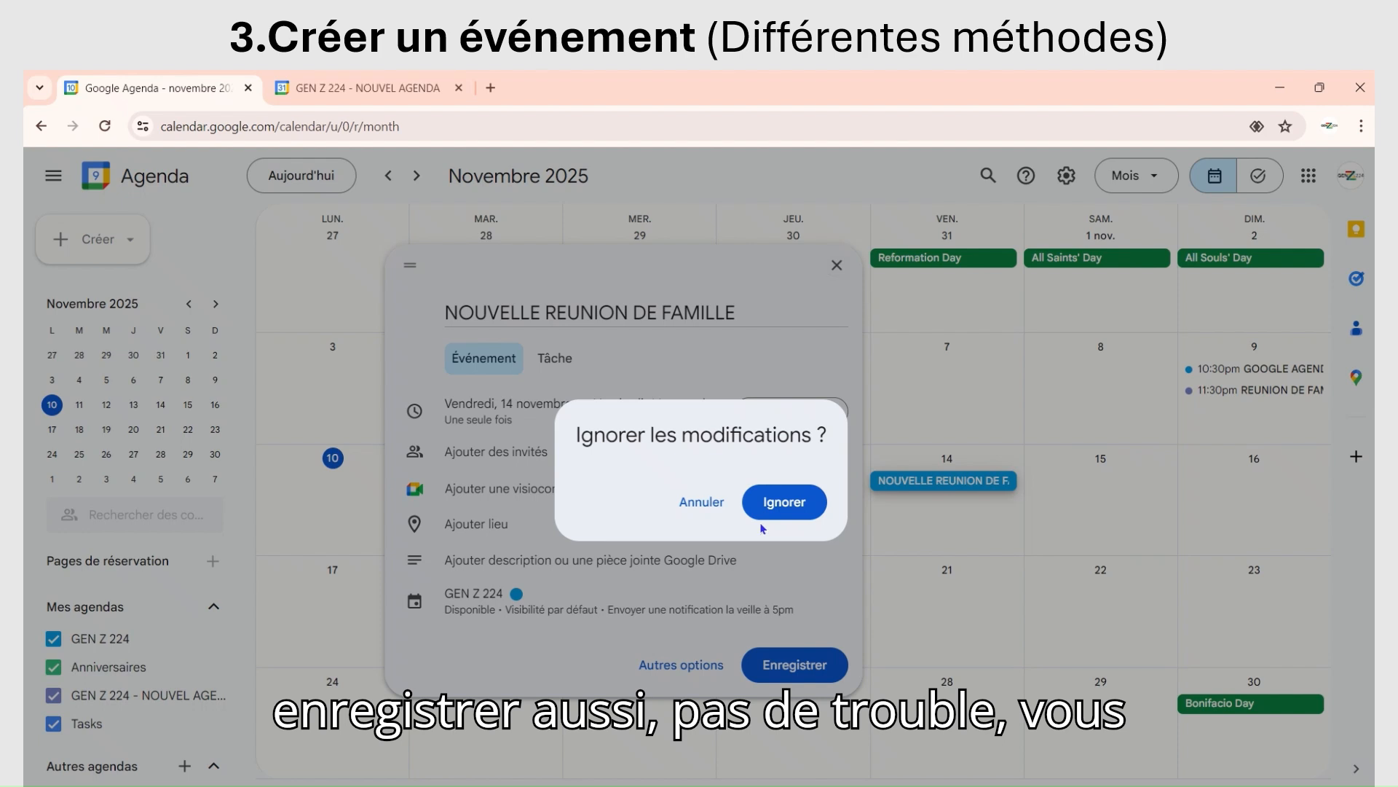
{"action": "left_click", "coordinate": [783, 502]}
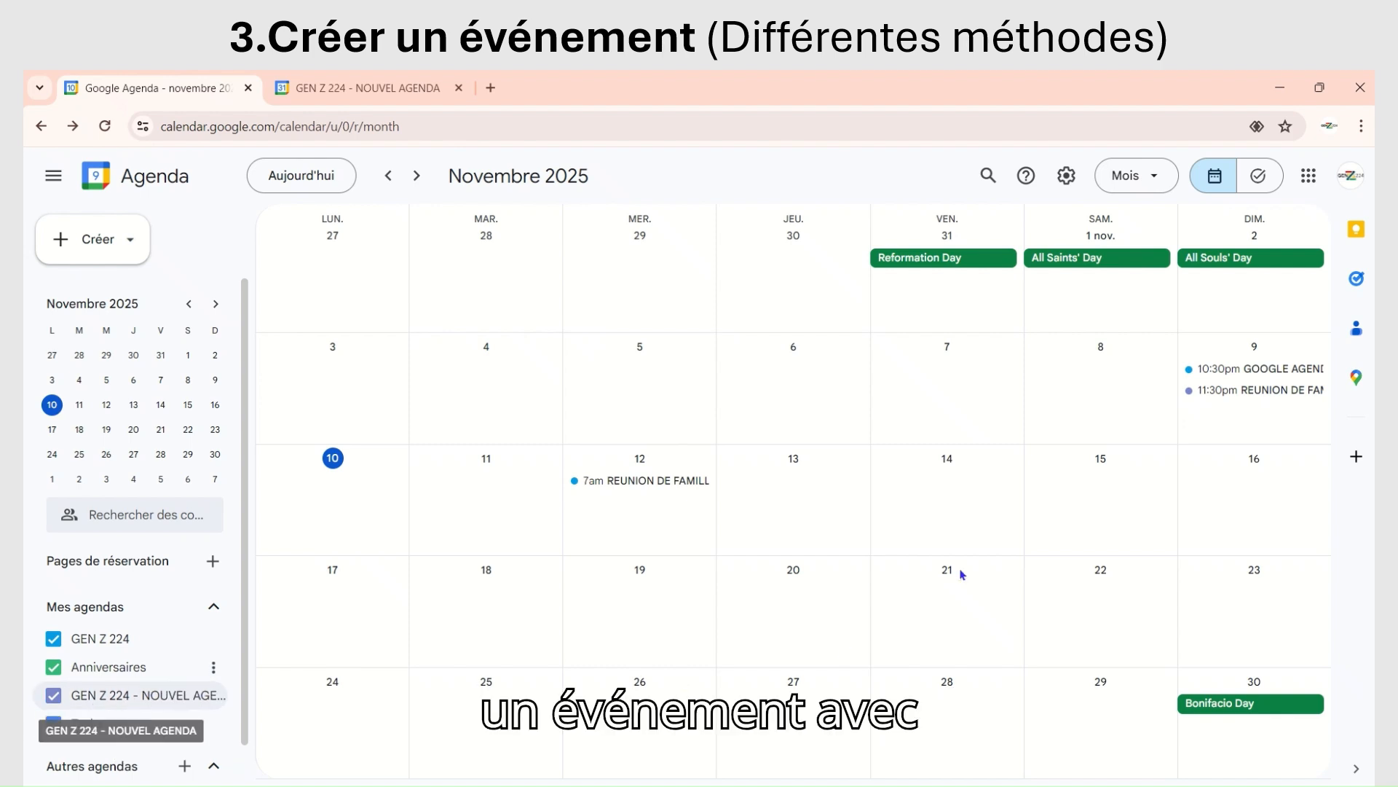
Step: Start a new event on 19 November from the month grid and title it "NOUVELLE REUNION"
{"action": "left_click", "coordinate": [616, 591]}
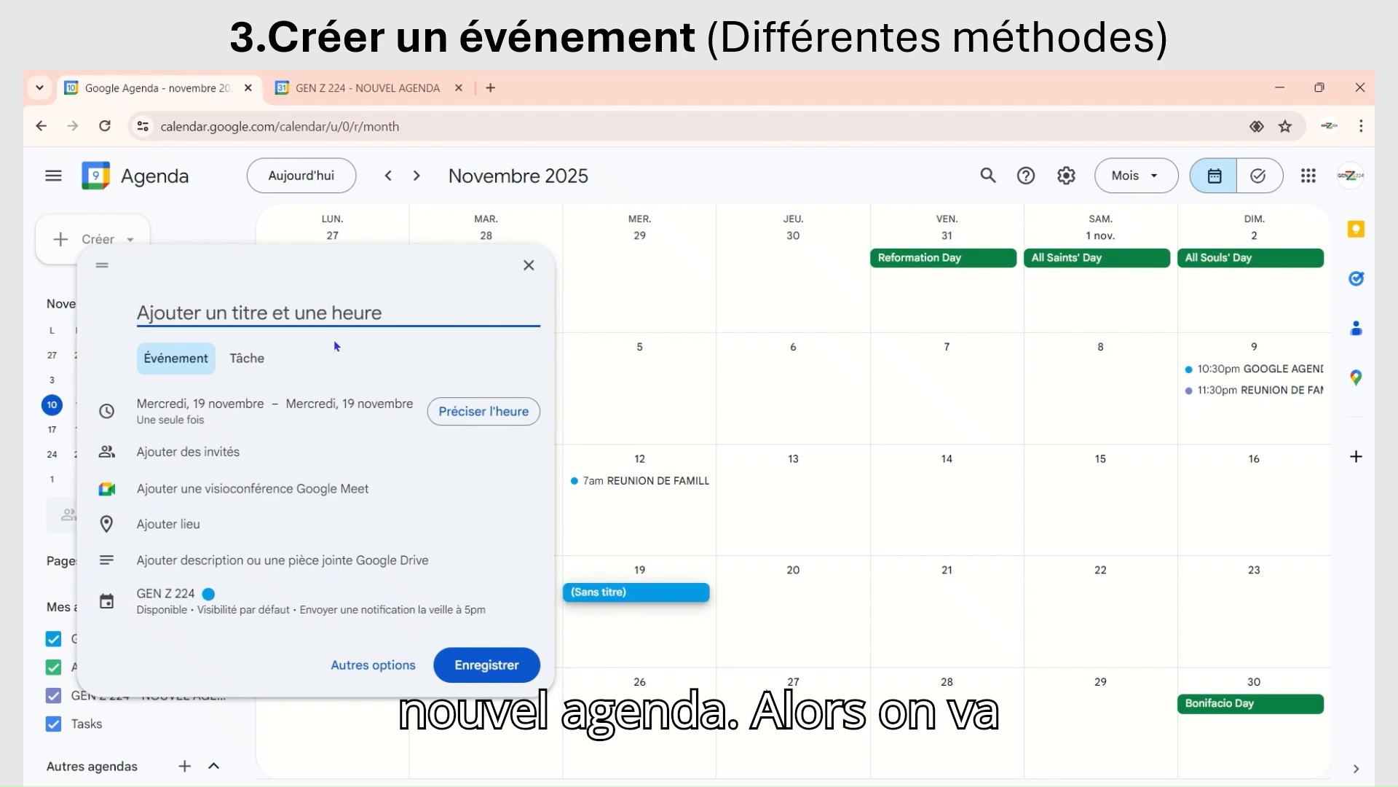
{"action": "type", "text": "NIUVELLE"}
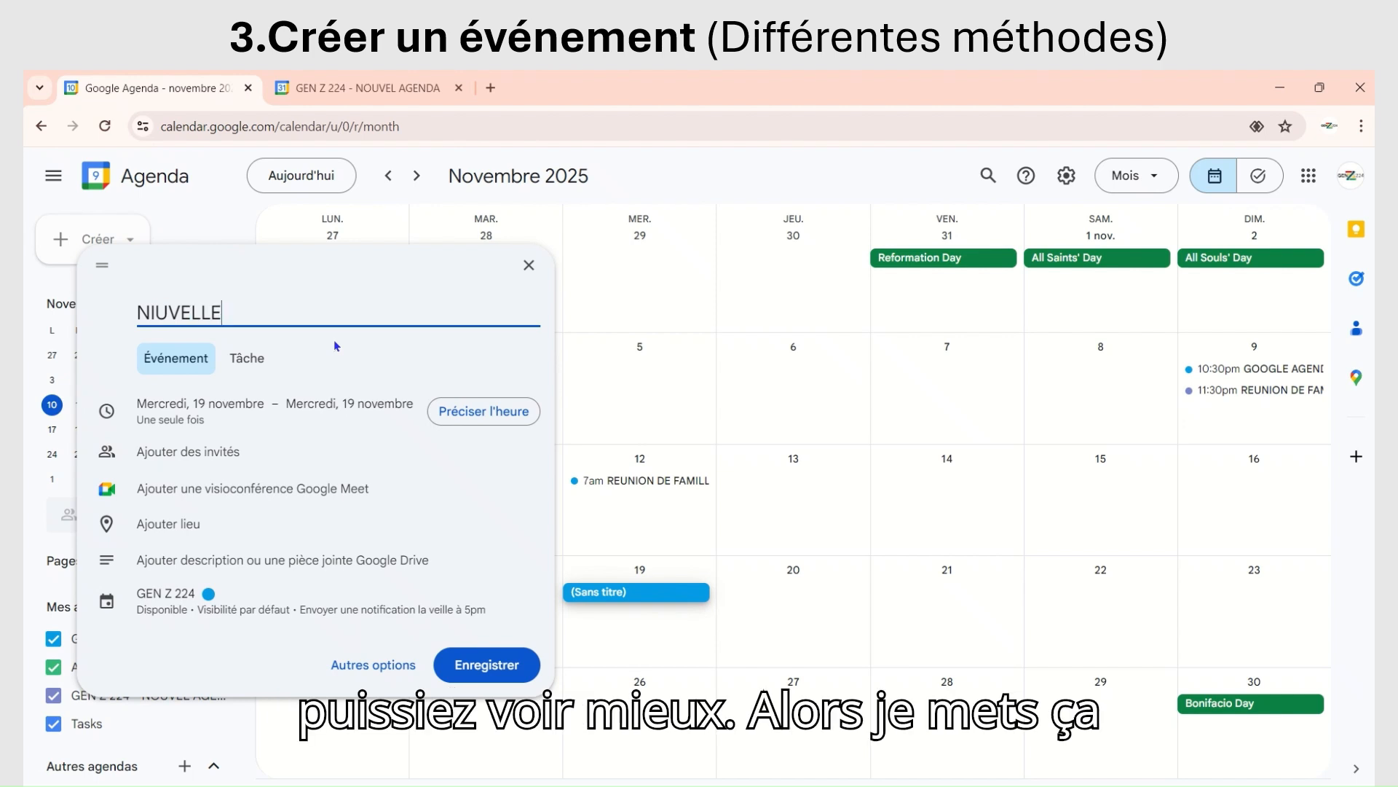
{"action": "key", "text": "BackSpace"}
{"action": "key", "text": "BackSpace"}
{"action": "key", "text": "BackSpace"}
{"action": "key", "text": "BackSpace"}
{"action": "key", "text": "BackSpace"}
{"action": "key", "text": "BackSpace"}
{"action": "key", "text": "BackSpace"}
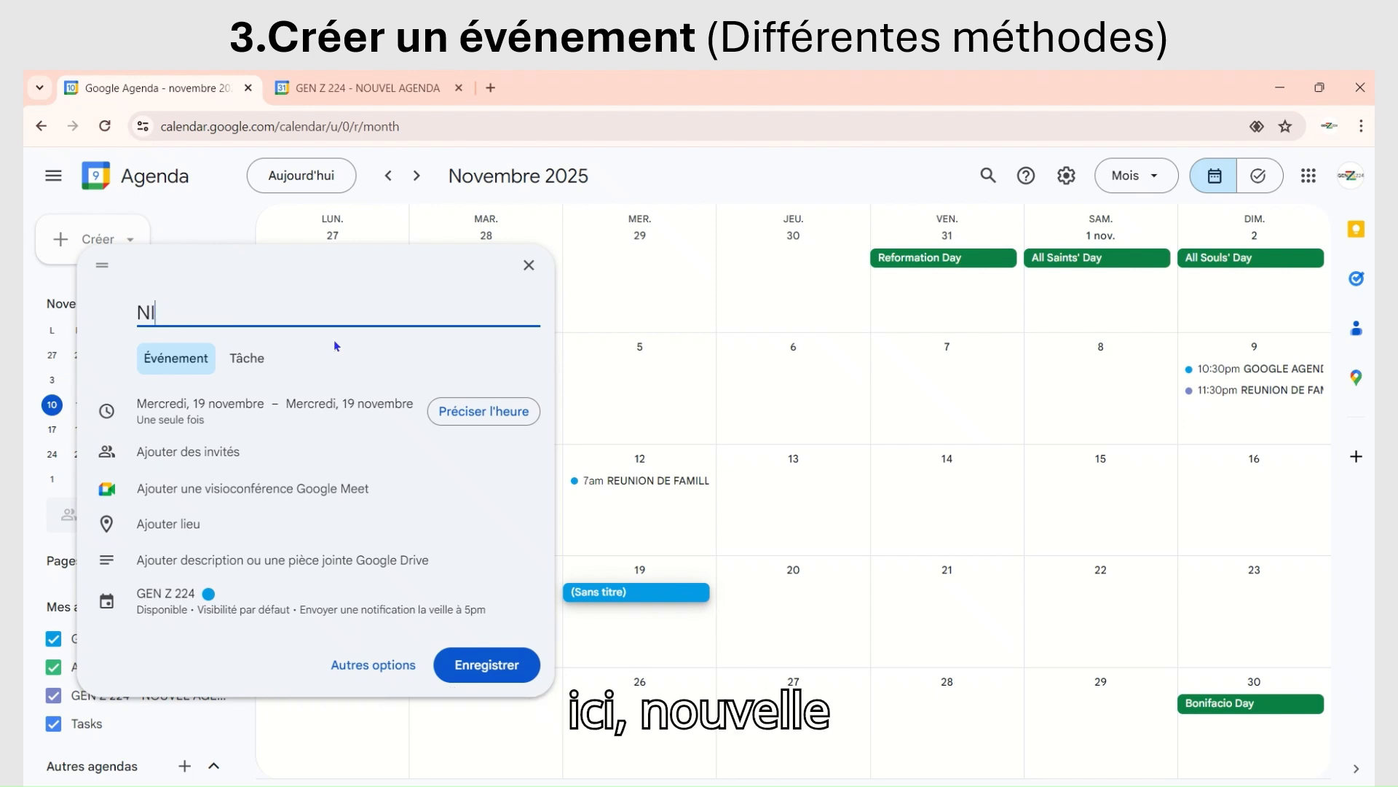
{"action": "type", "text": "OUVEL"}
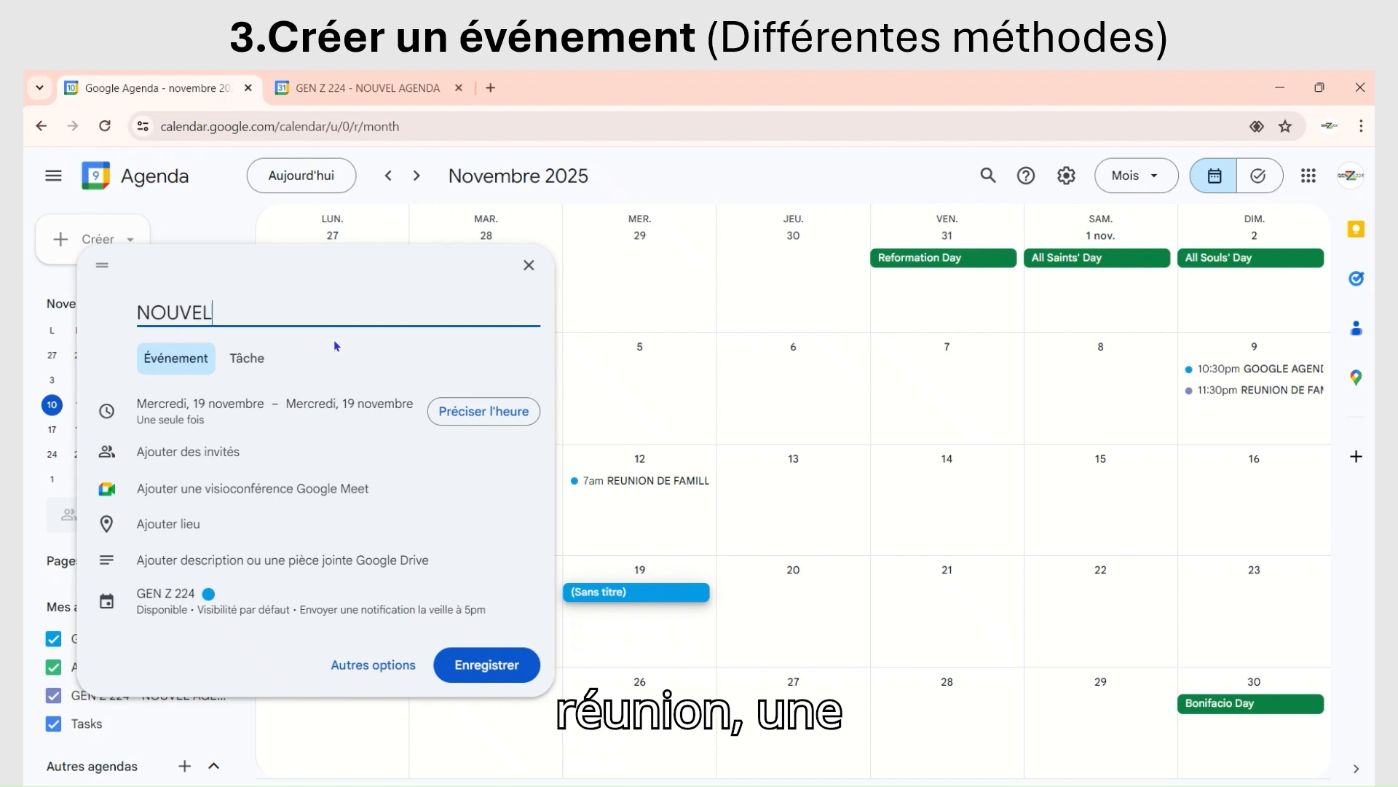
{"action": "type", "text": "LE REUNION"}
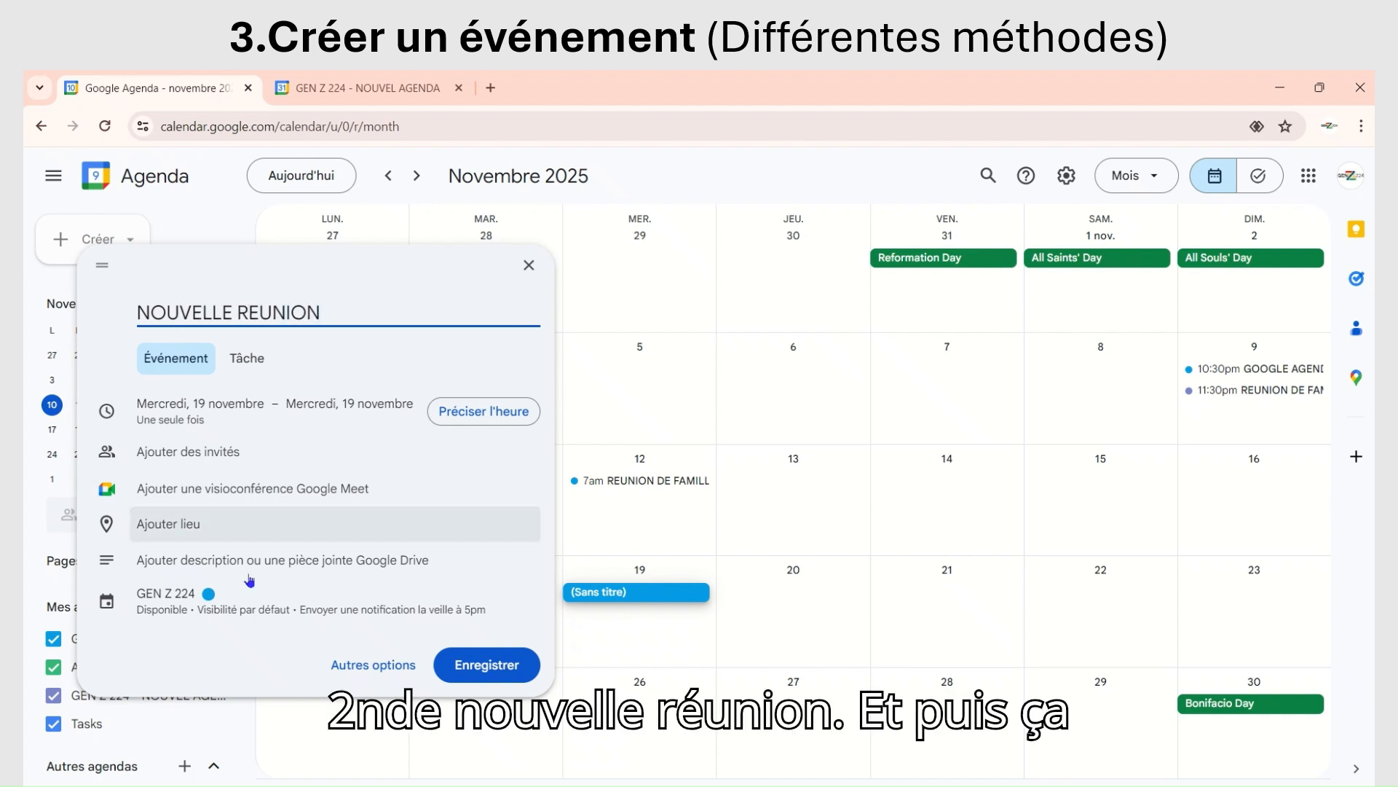
Step: Assign the event to the GEN Z 224 - NOUVEL AGENDA calendar and add a Google Meet video conference
{"action": "left_click", "coordinate": [188, 599]}
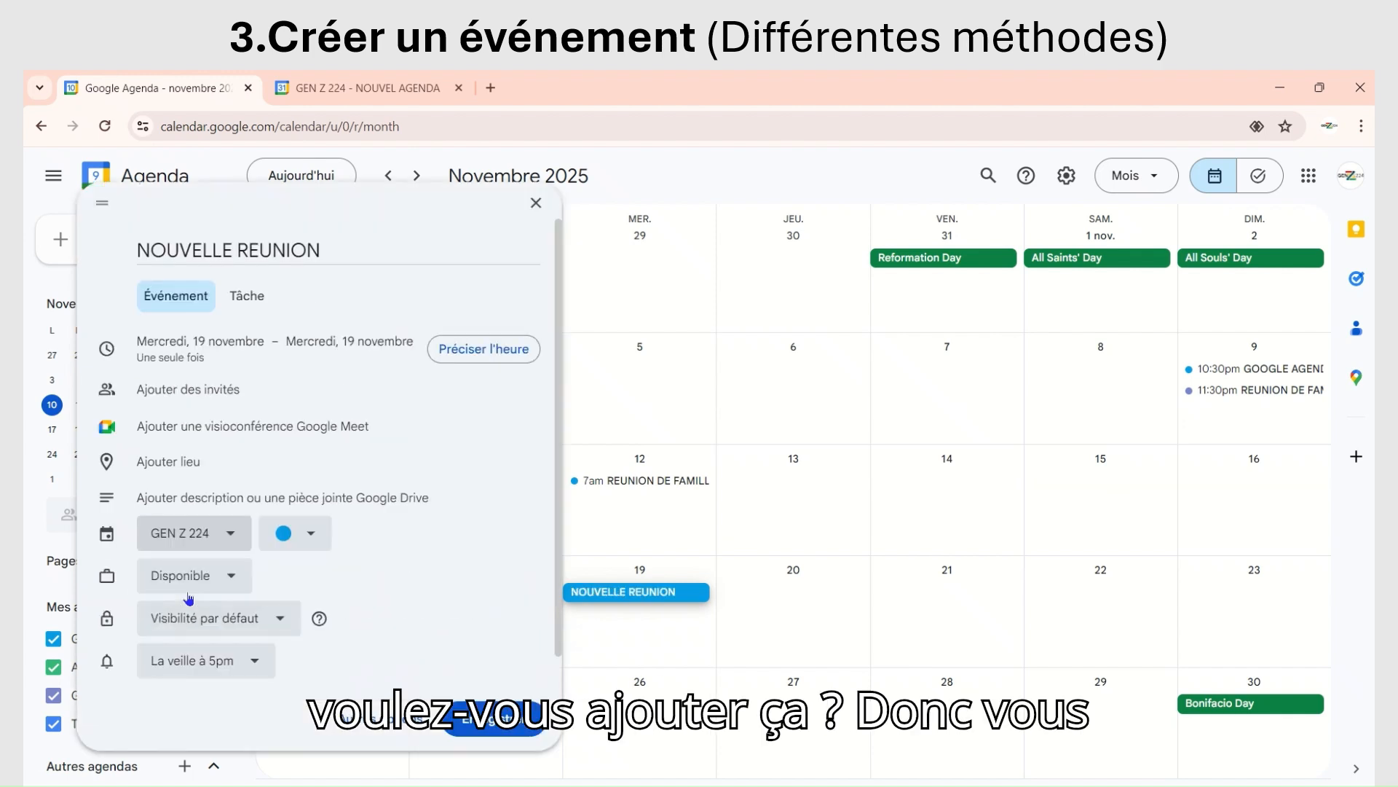
{"action": "left_click", "coordinate": [212, 557]}
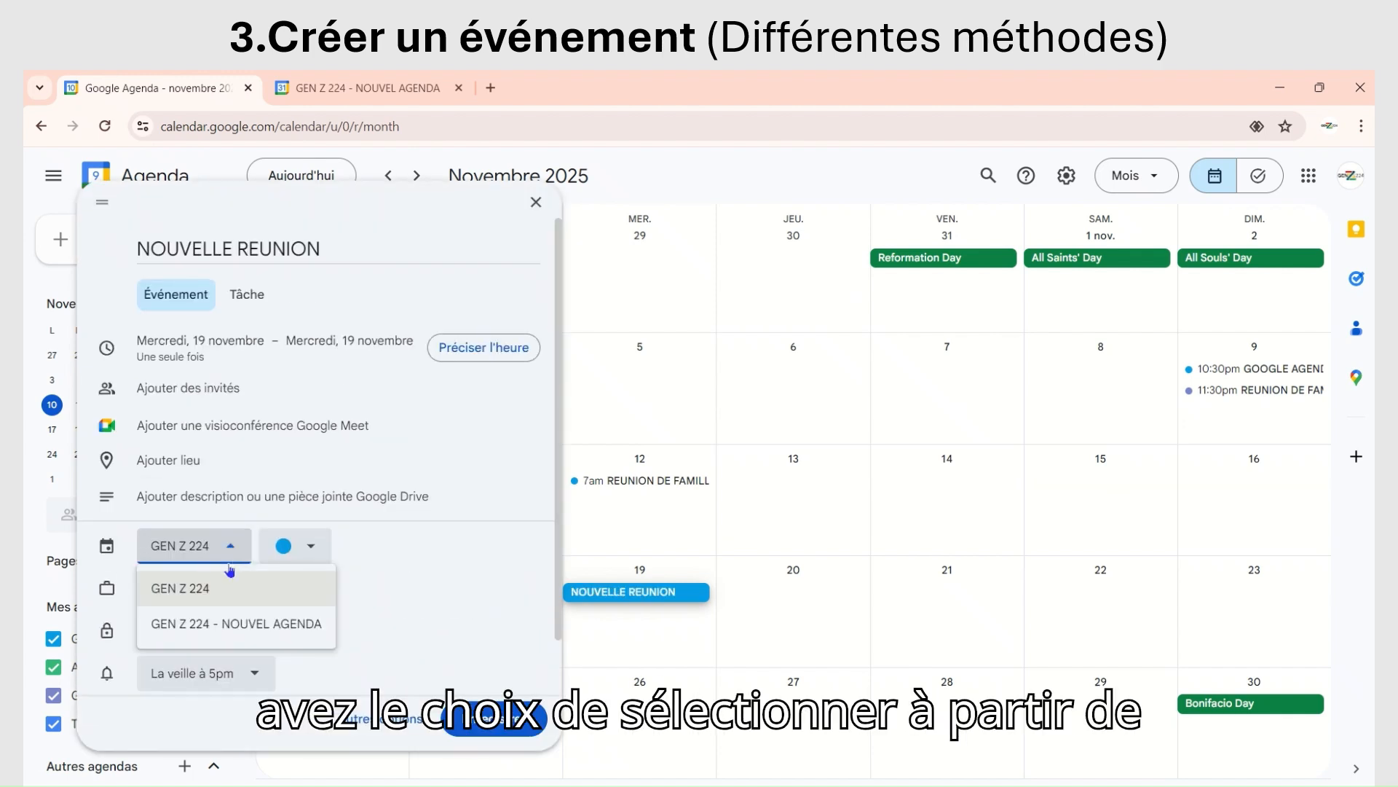
{"action": "left_click", "coordinate": [198, 625]}
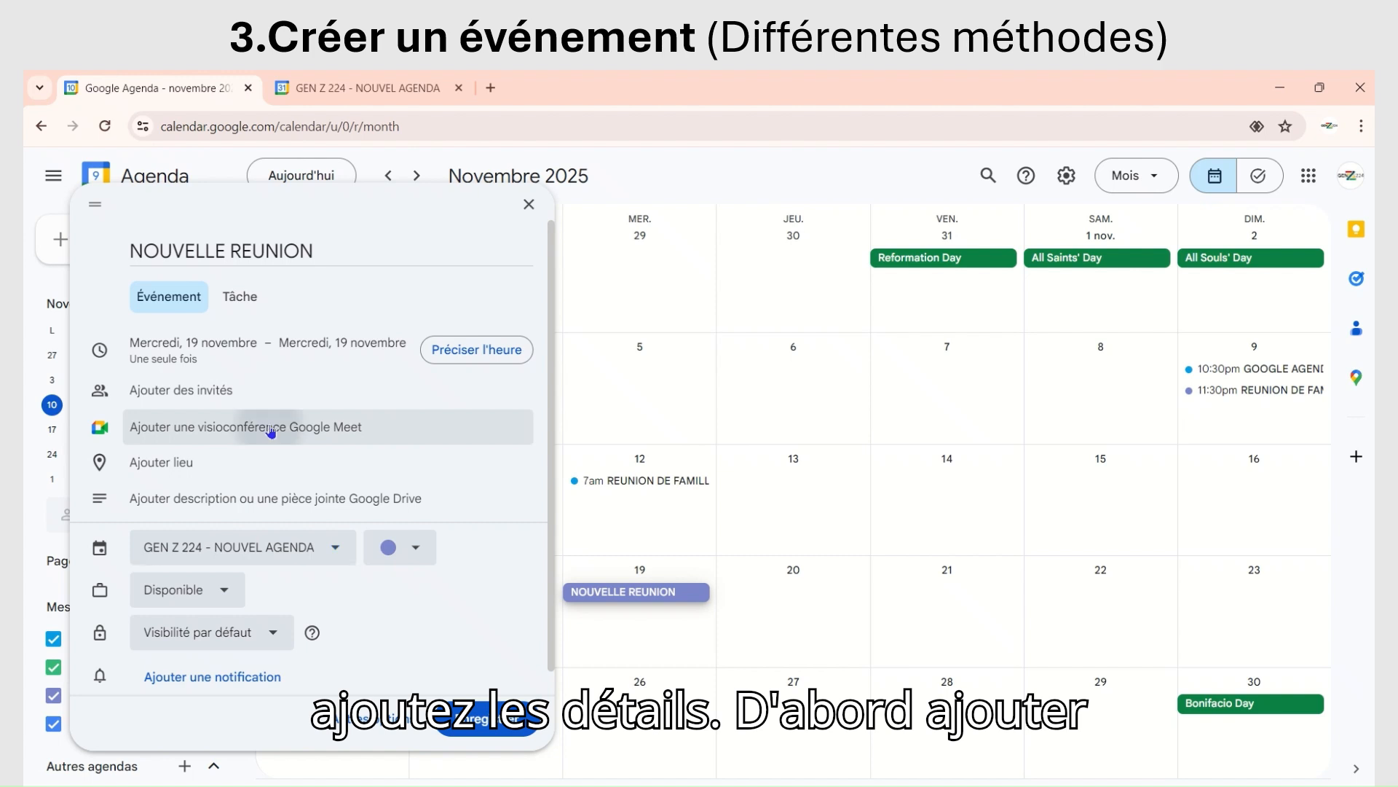
{"action": "left_click", "coordinate": [270, 428]}
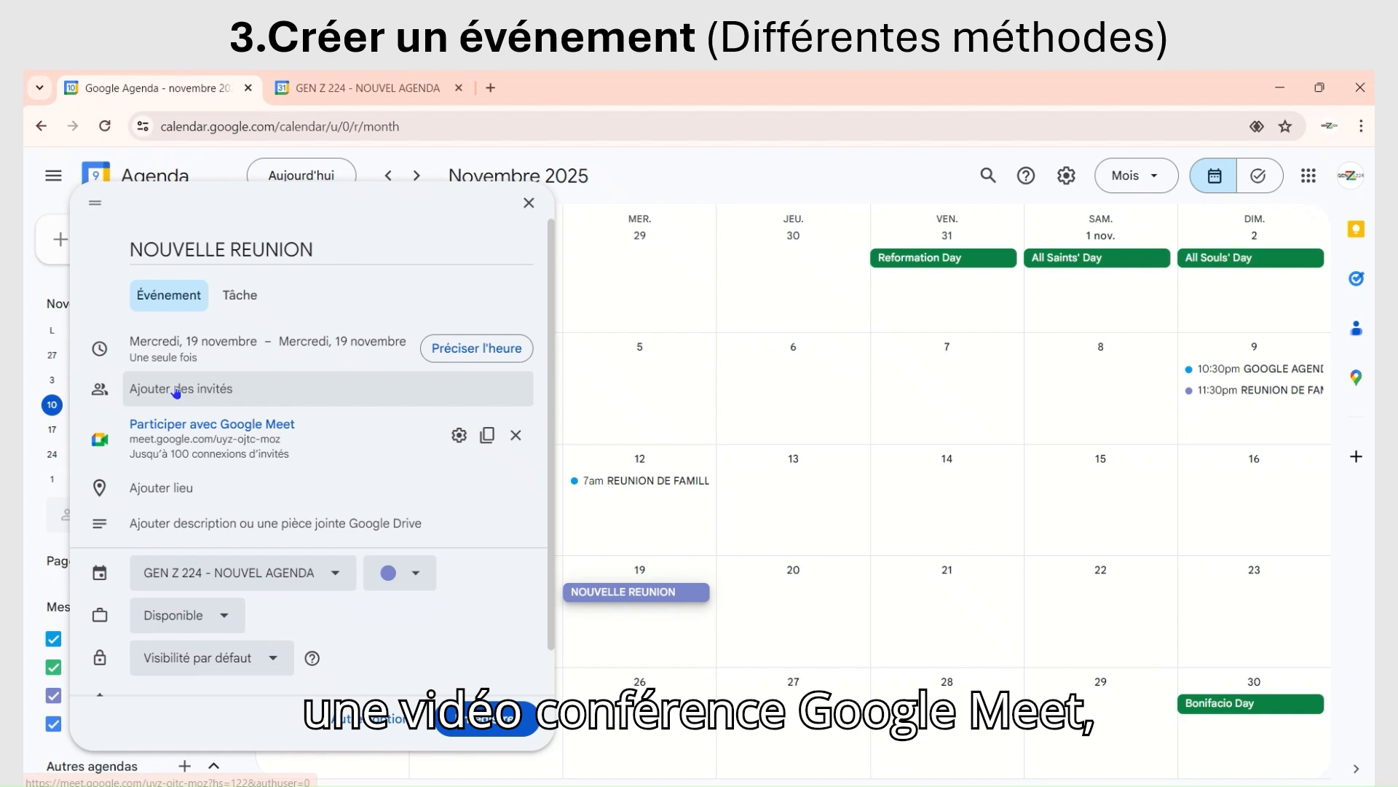
Step: Keep 19 November as the end date, turn off the all-day setting and set the start time to 10:30am
{"action": "left_click", "coordinate": [347, 335]}
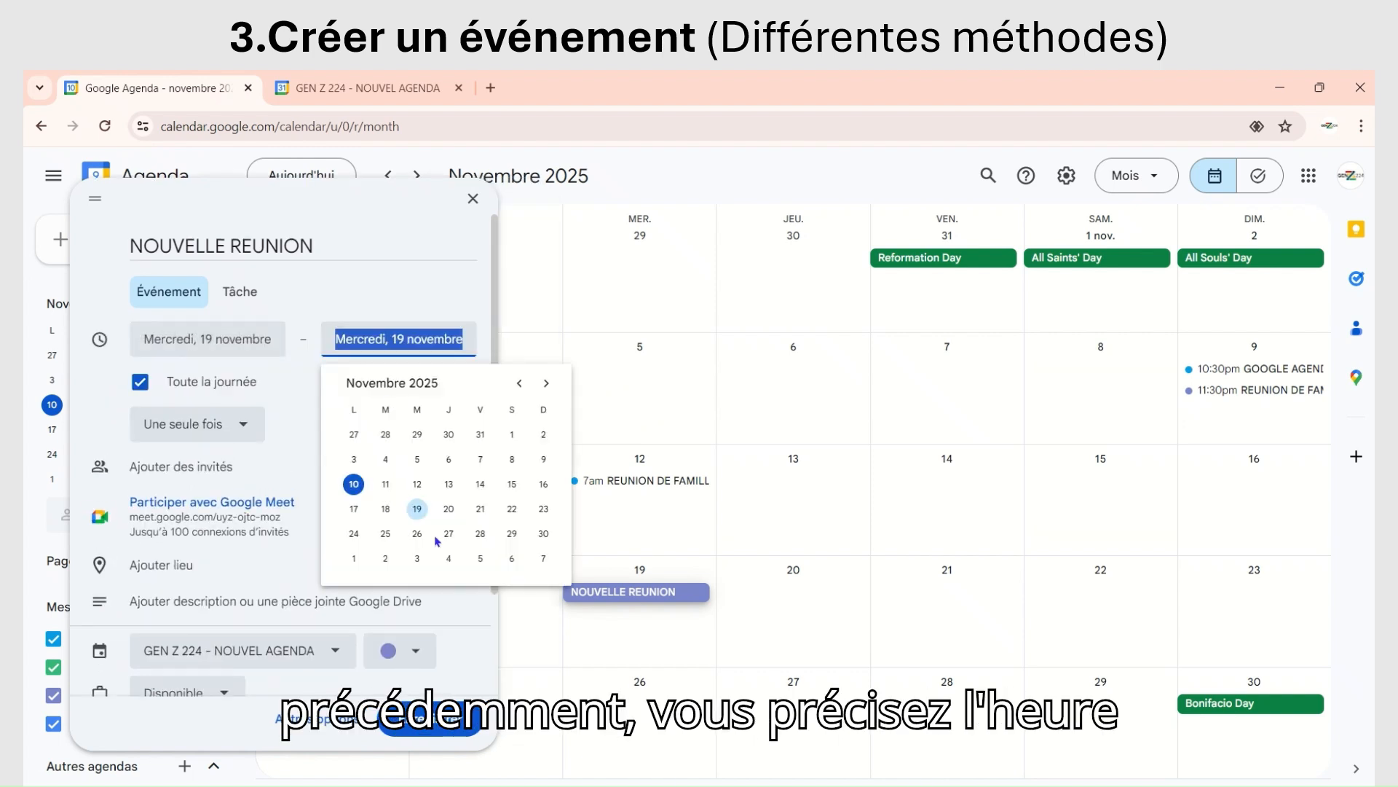
{"action": "left_click", "coordinate": [411, 512]}
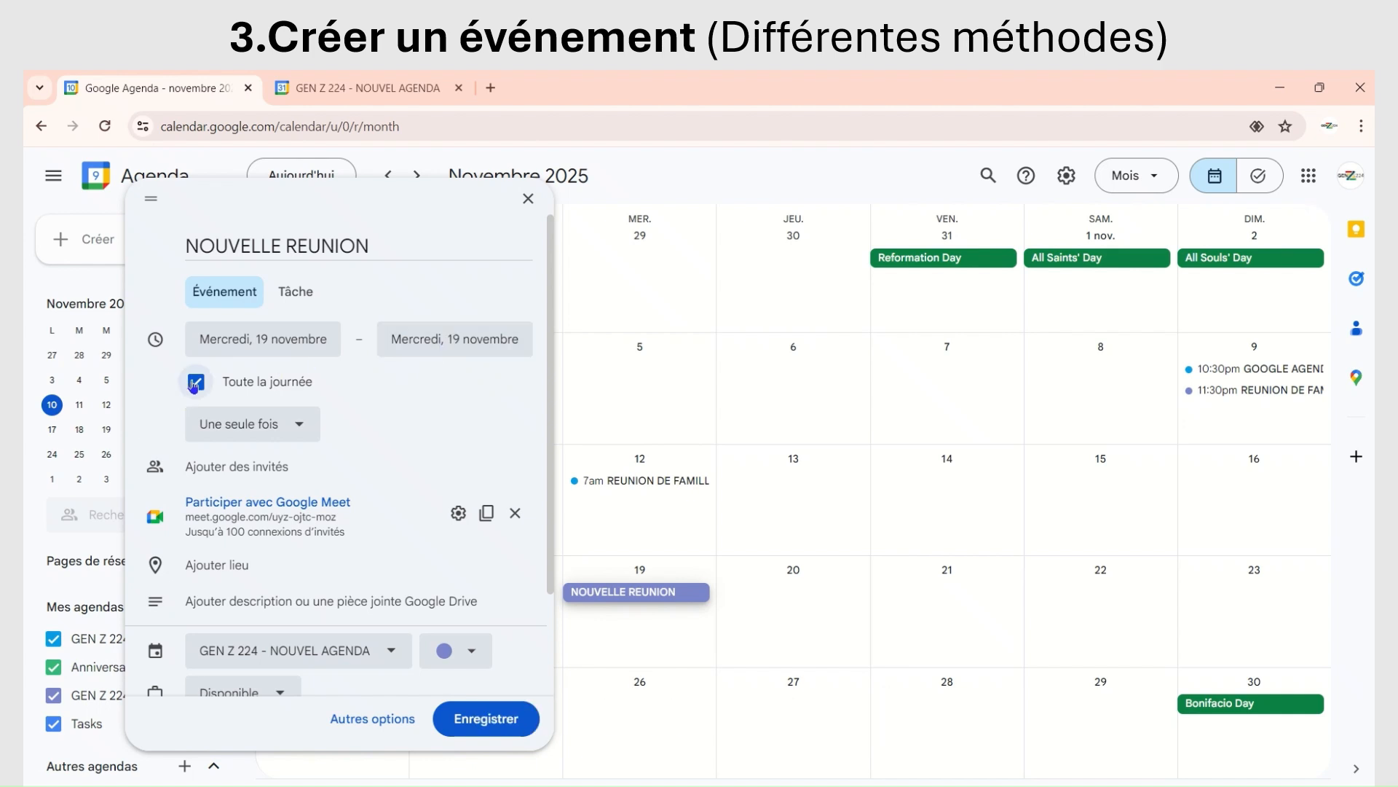
{"action": "left_click", "coordinate": [238, 378]}
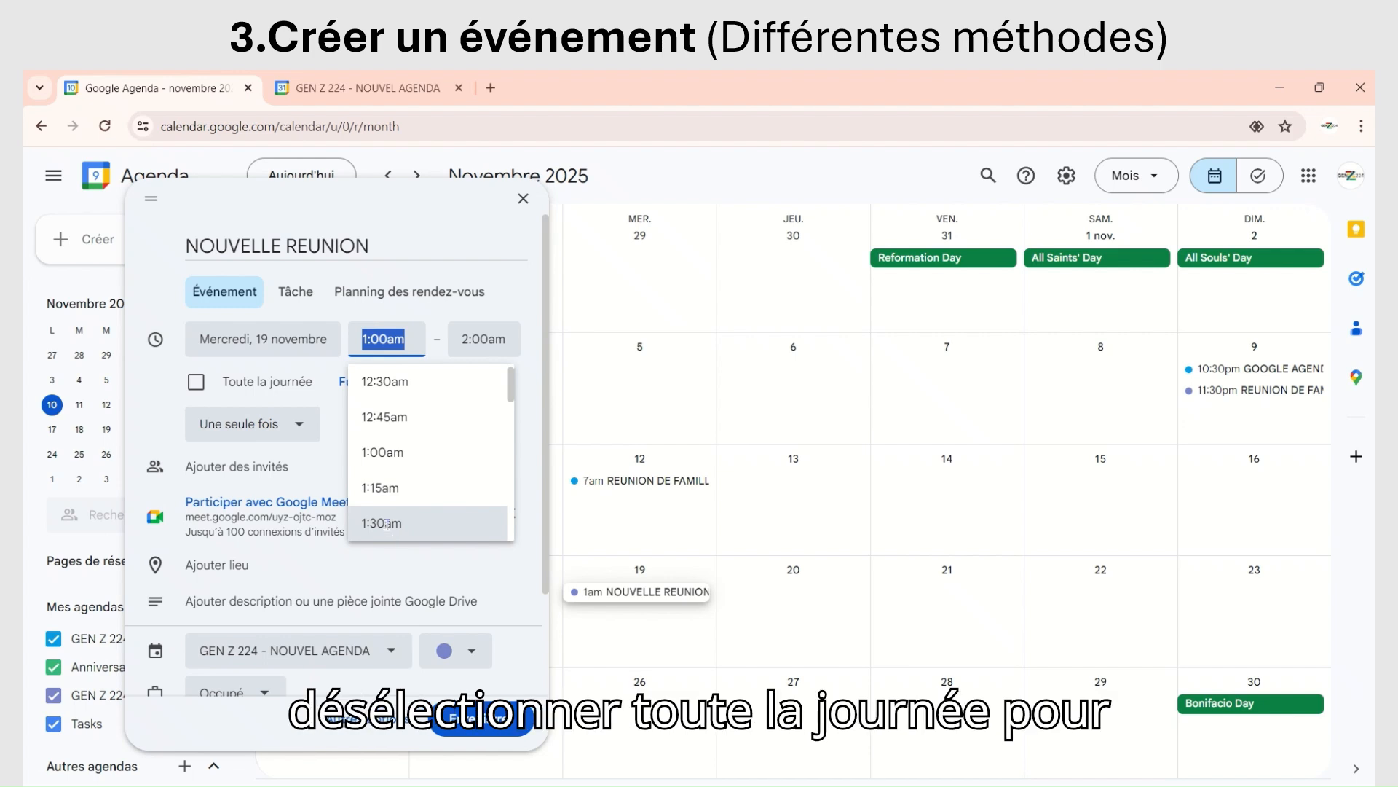
{"action": "scroll", "coordinate": [399, 481], "scroll_direction": "down", "scroll_amount": 10}
{"action": "scroll", "coordinate": [398, 481], "scroll_direction": "down", "scroll_amount": 5}
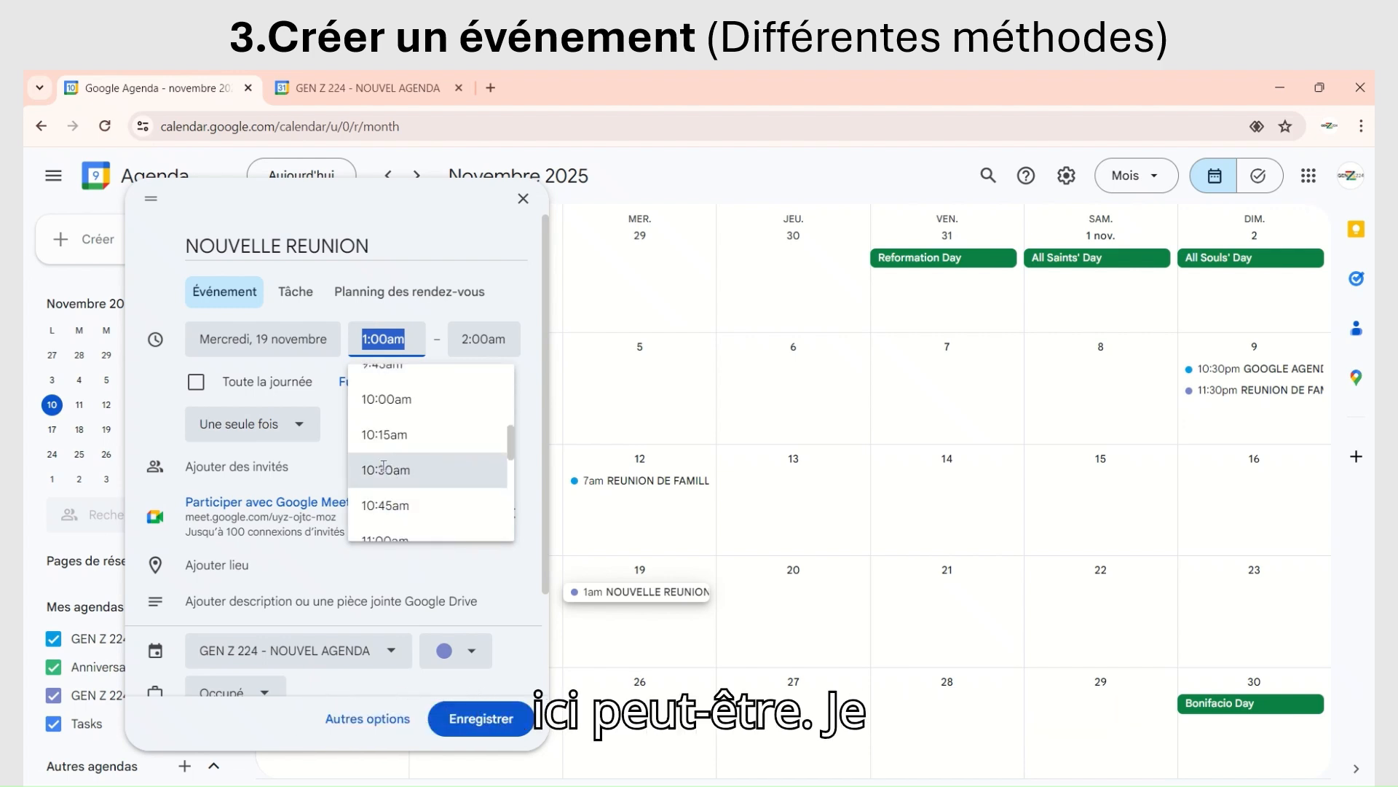
{"action": "left_click", "coordinate": [443, 459]}
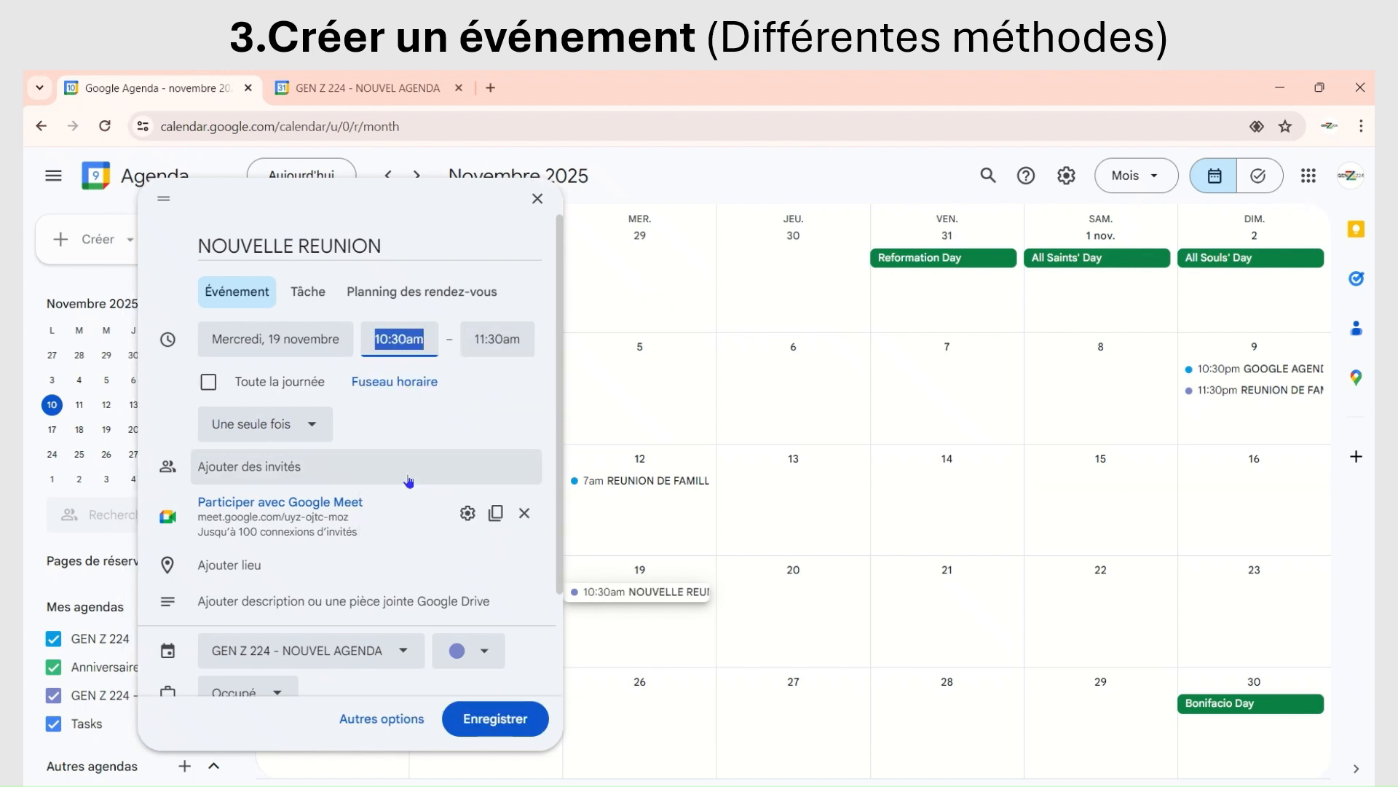
Step: Check the event's availability choices, keep Occupé, and save NOUVELLE REUNION
{"action": "scroll", "coordinate": [388, 437], "scroll_direction": "down", "scroll_amount": 3}
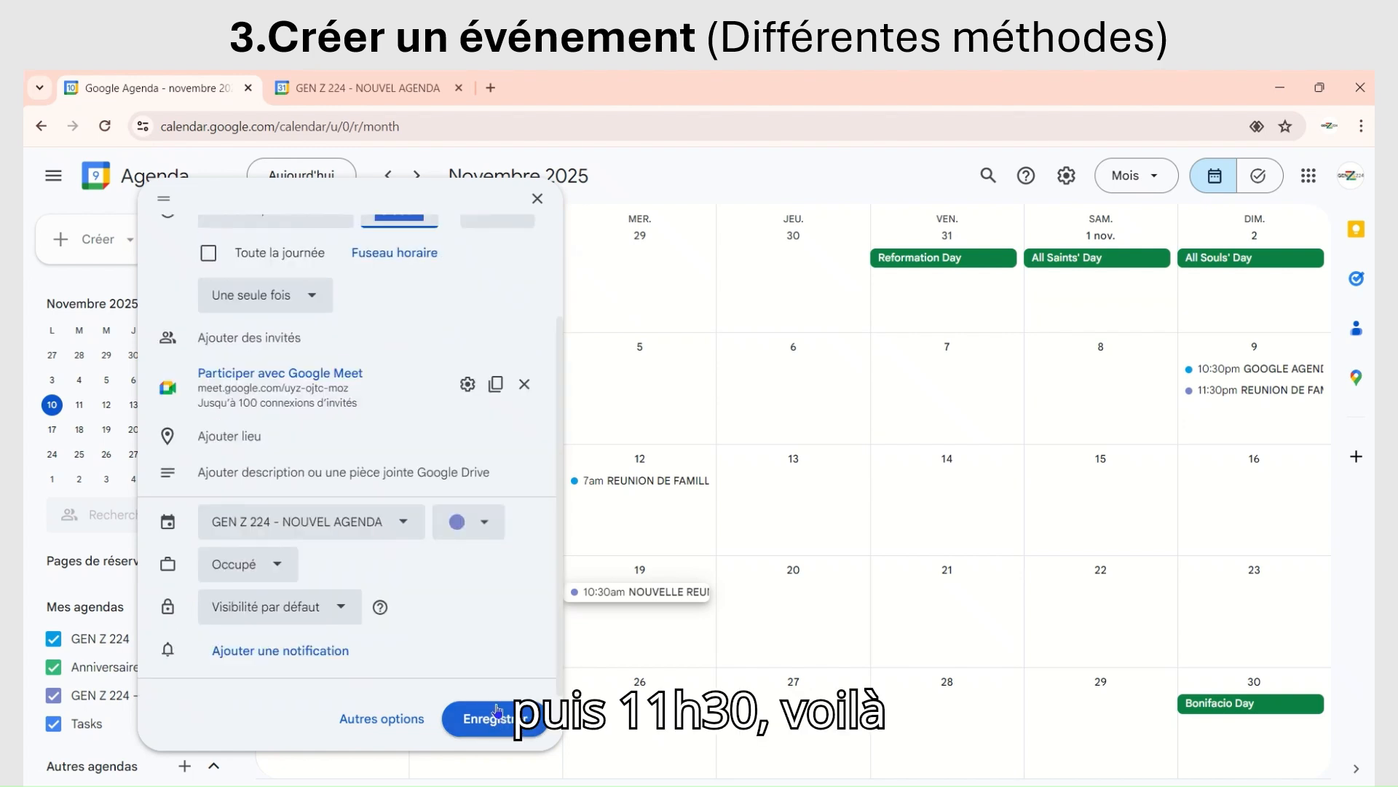
{"action": "left_click", "coordinate": [274, 571]}
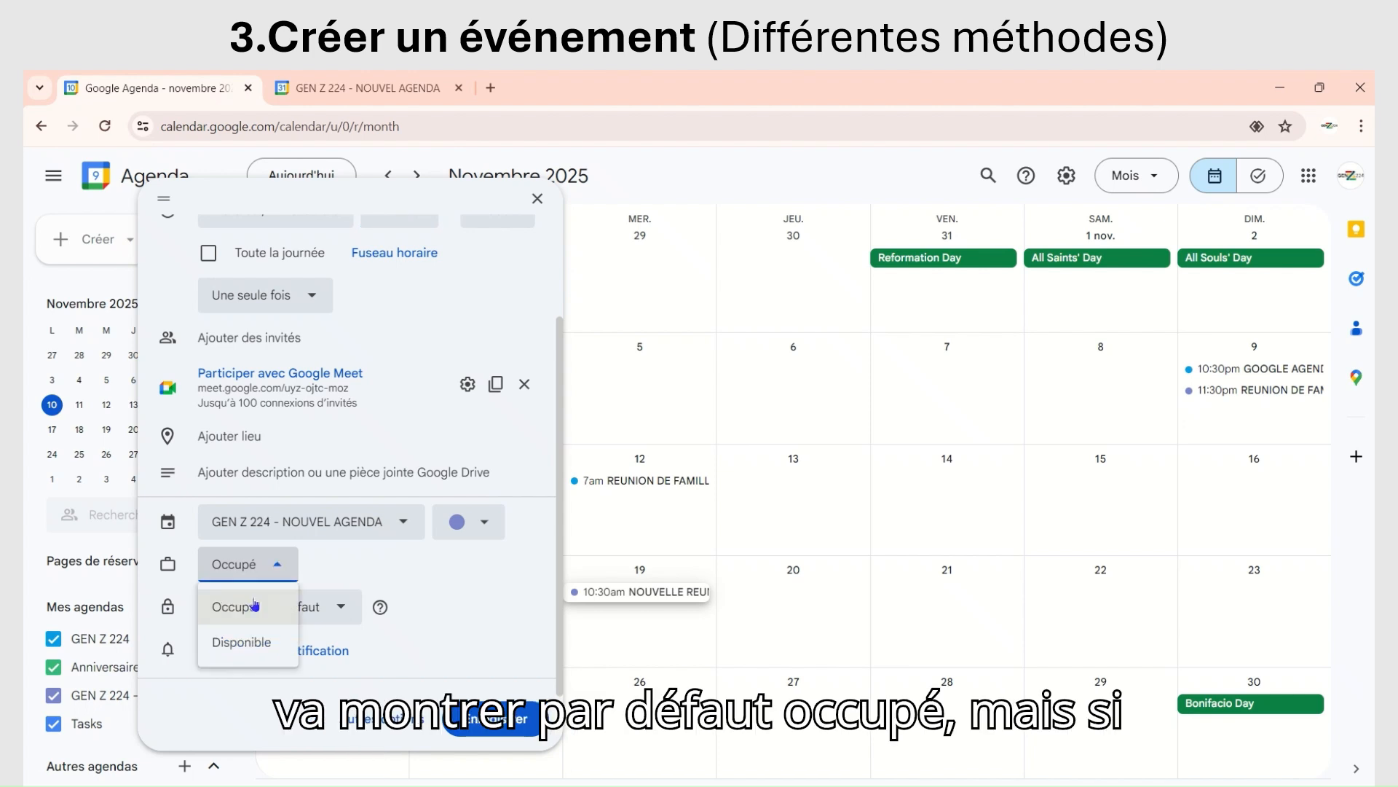
{"action": "left_click", "coordinate": [446, 589]}
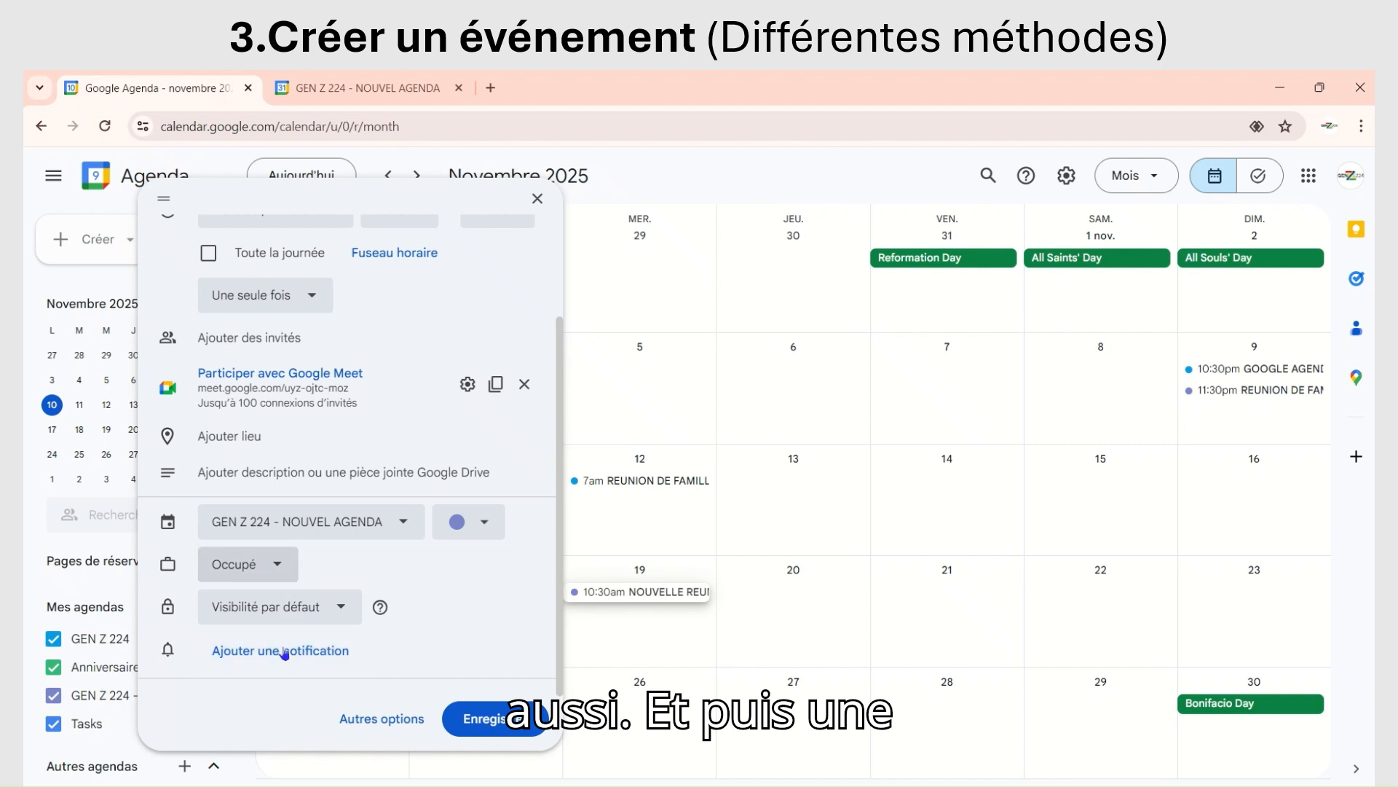
{"action": "left_click", "coordinate": [489, 723]}
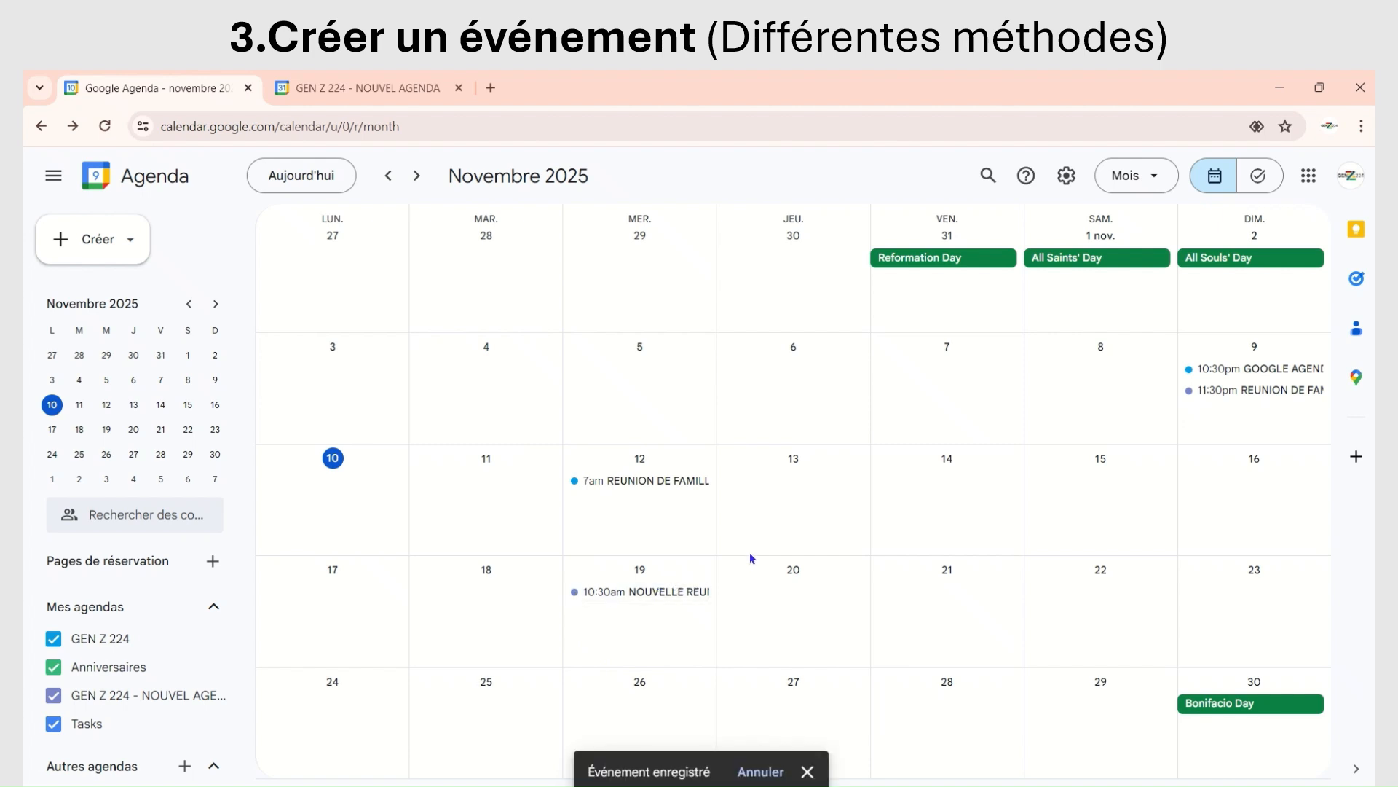
Step: Enlarge the calendar page's display by three browser zoom levels
{"action": "key", "text": "ctrl+plus"}
{"action": "key", "text": "ctrl+plus"}
{"action": "key", "text": "ctrl+plus"}
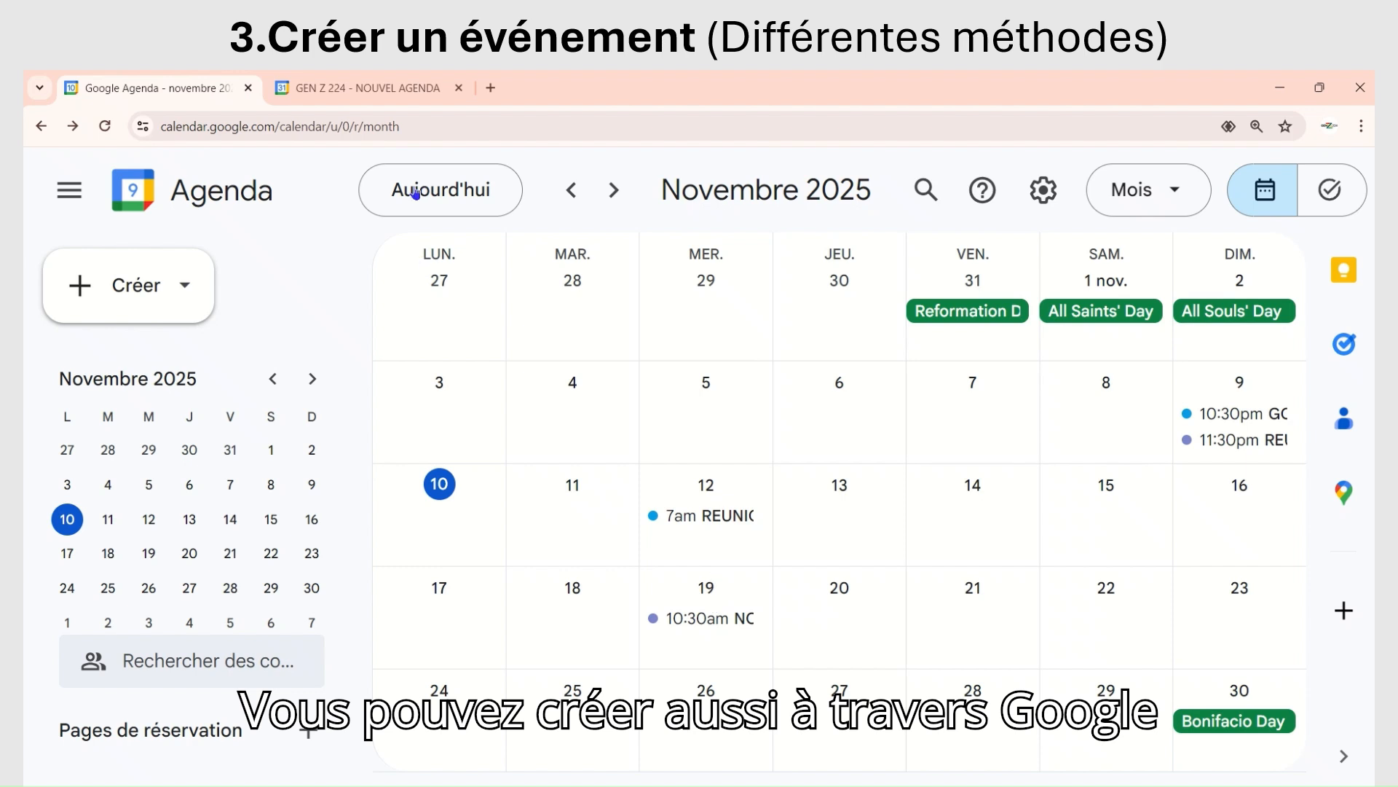
{"action": "mouse_move", "coordinate": [565, 72]}
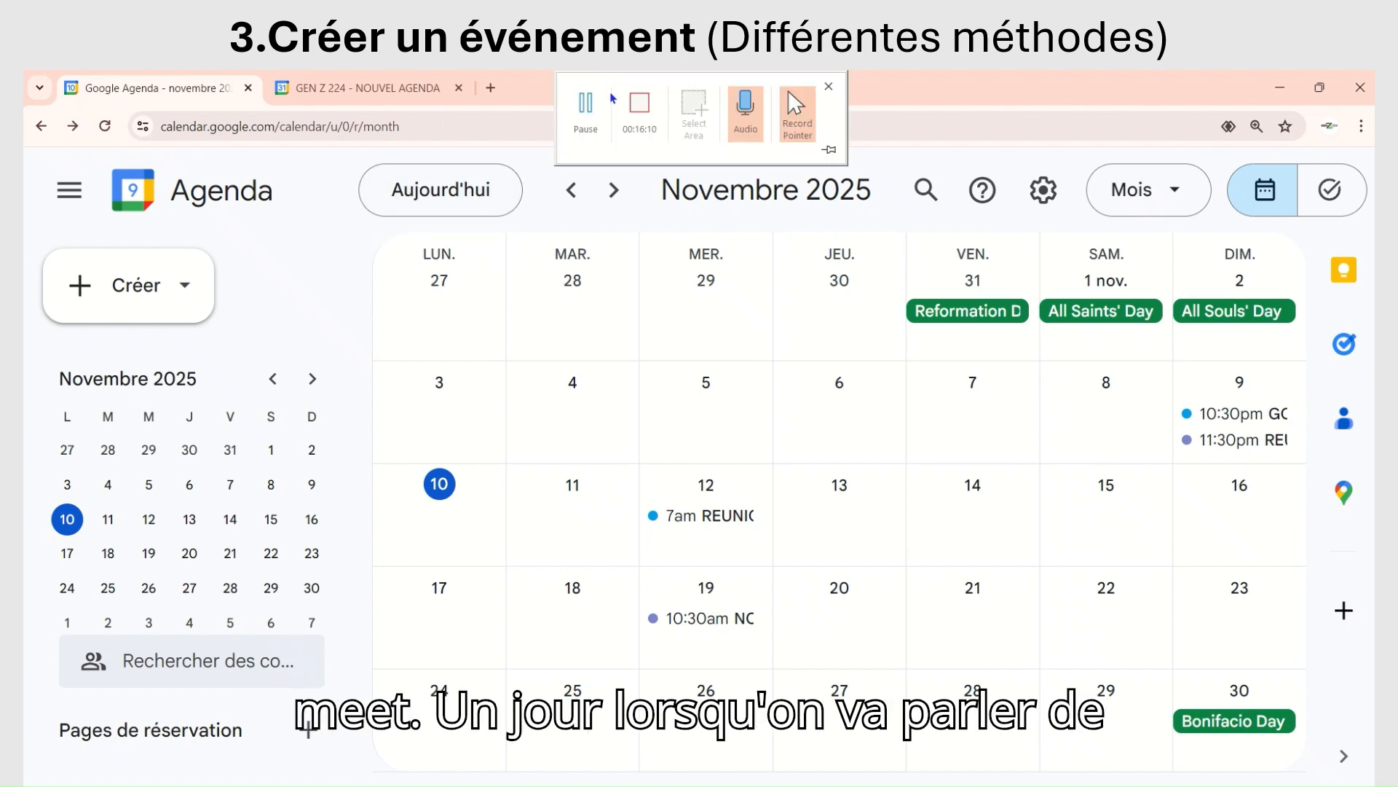
{"action": "left_click", "coordinate": [643, 101]}
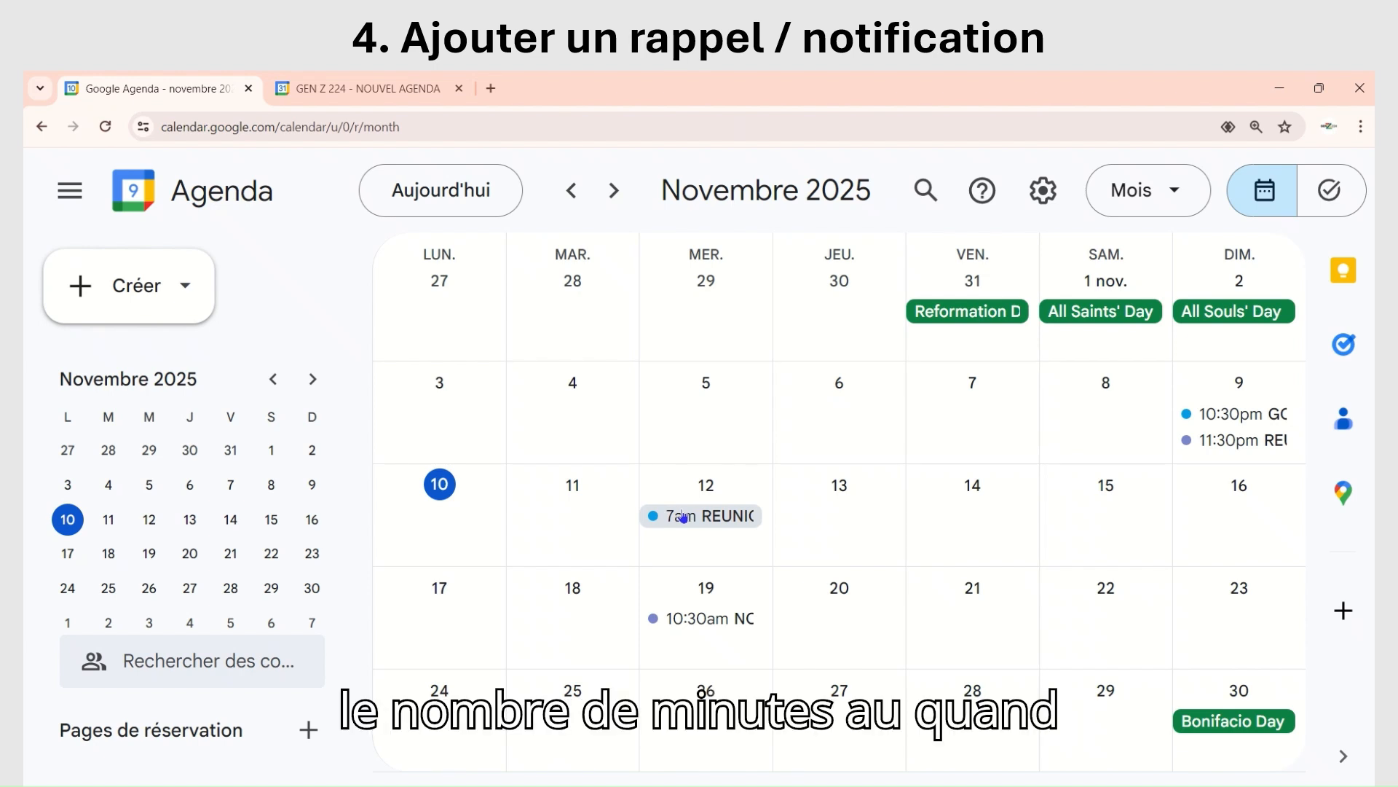
Step: Start a new untitled event on 13 November from the month grid and open its full editing options
{"action": "left_click", "coordinate": [848, 520]}
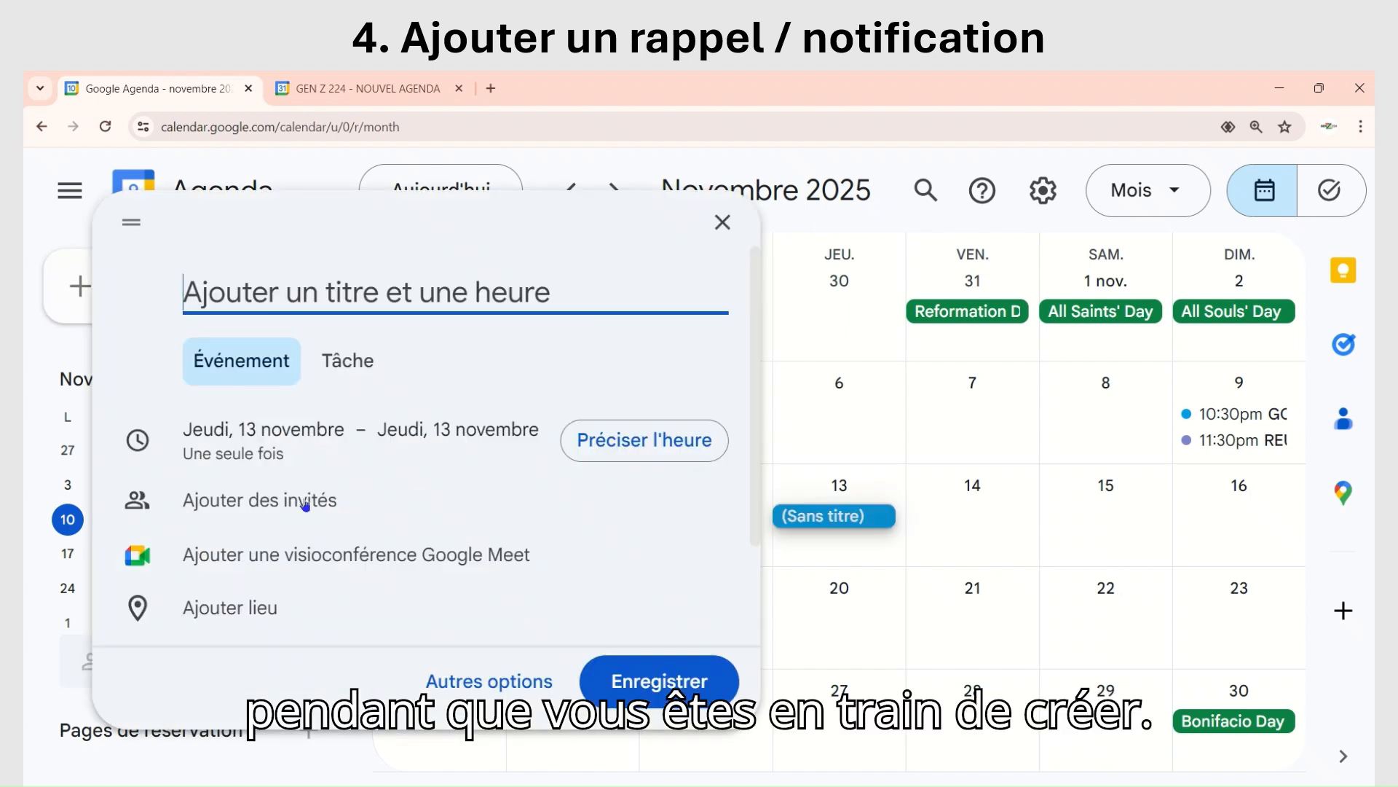
{"action": "scroll", "coordinate": [310, 446], "scroll_direction": "down", "scroll_amount": 2}
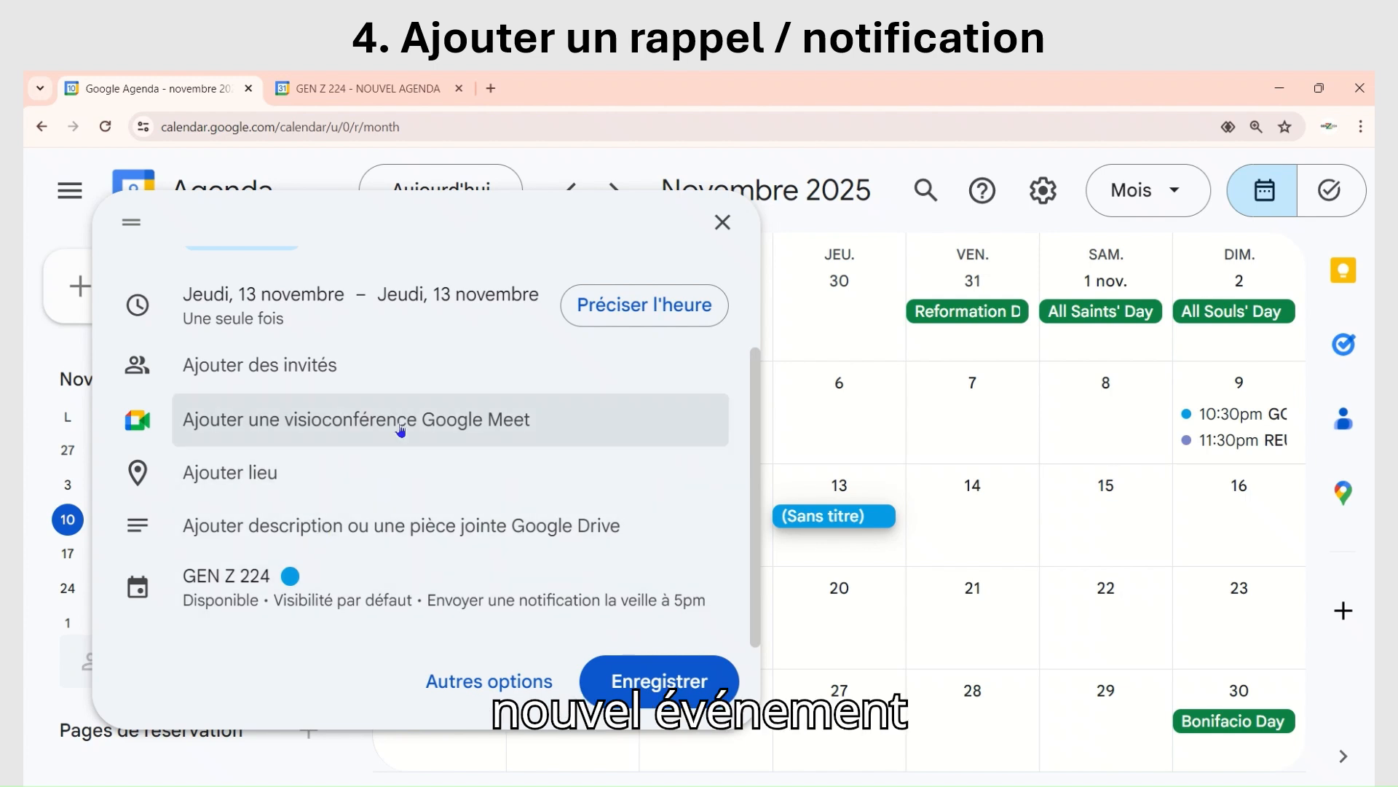
{"action": "scroll", "coordinate": [401, 432], "scroll_direction": "up", "scroll_amount": 2}
{"action": "scroll", "coordinate": [400, 433], "scroll_direction": "down", "scroll_amount": 2}
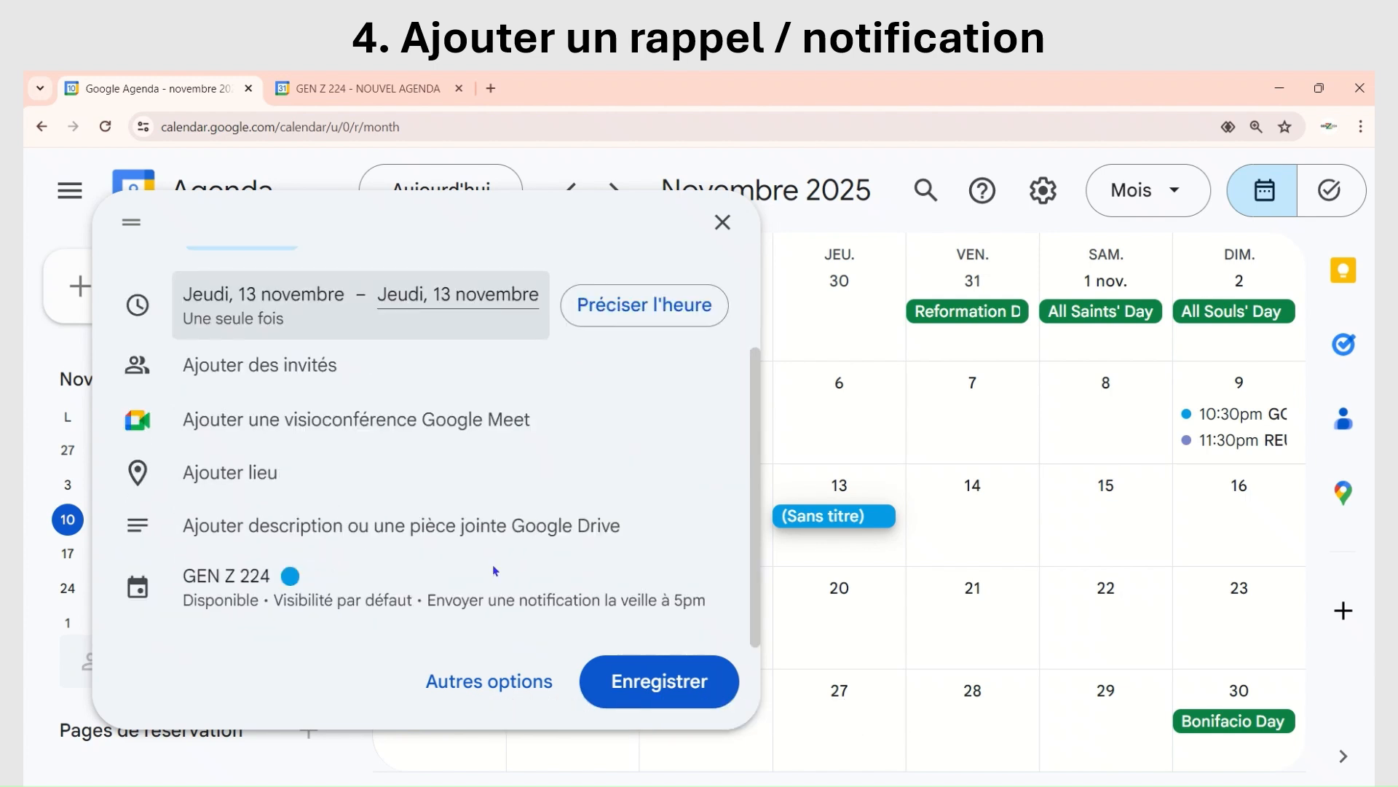
{"action": "left_click", "coordinate": [499, 683]}
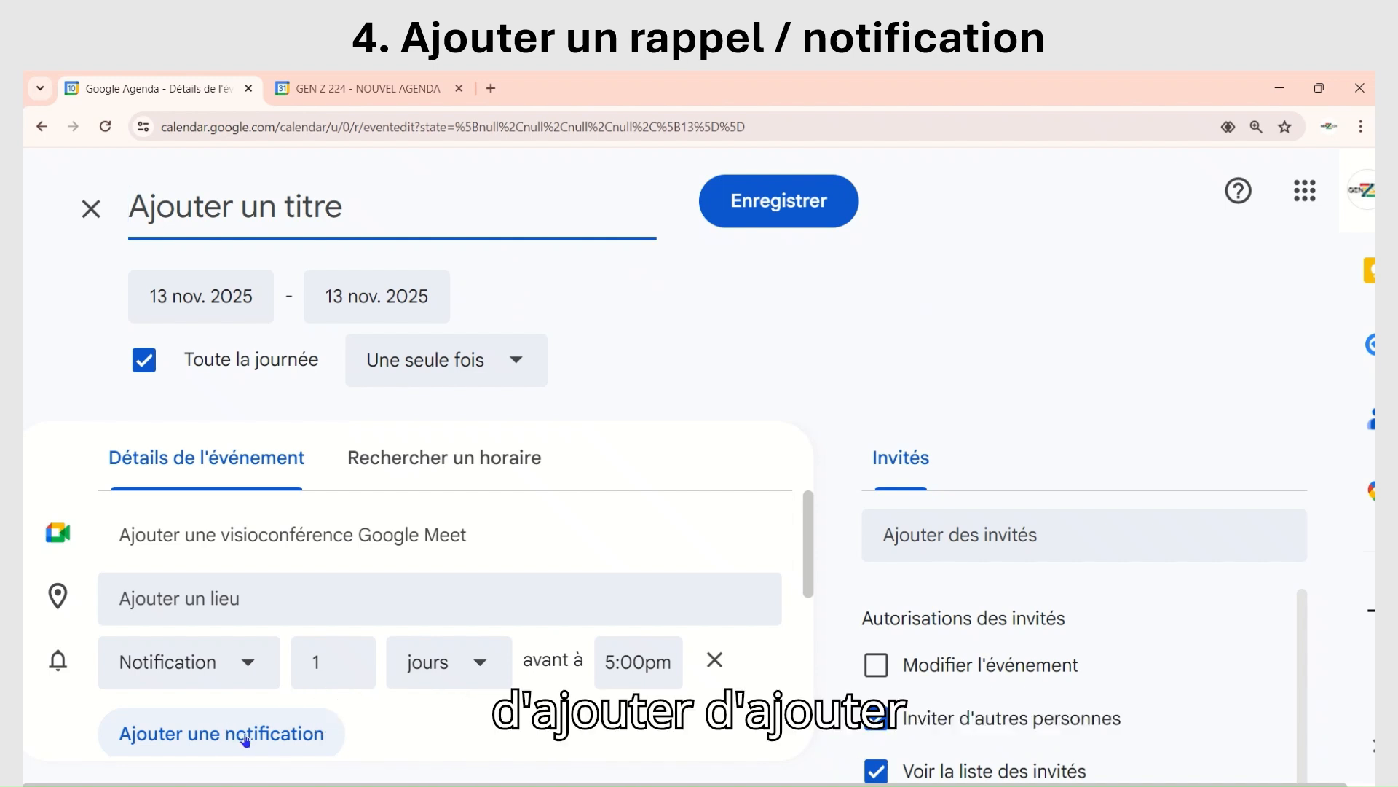
Step: Change the draft event's notification unit to semaines, look over the remaining details and discard the draft
{"action": "scroll", "coordinate": [340, 674], "scroll_direction": "down", "scroll_amount": 1}
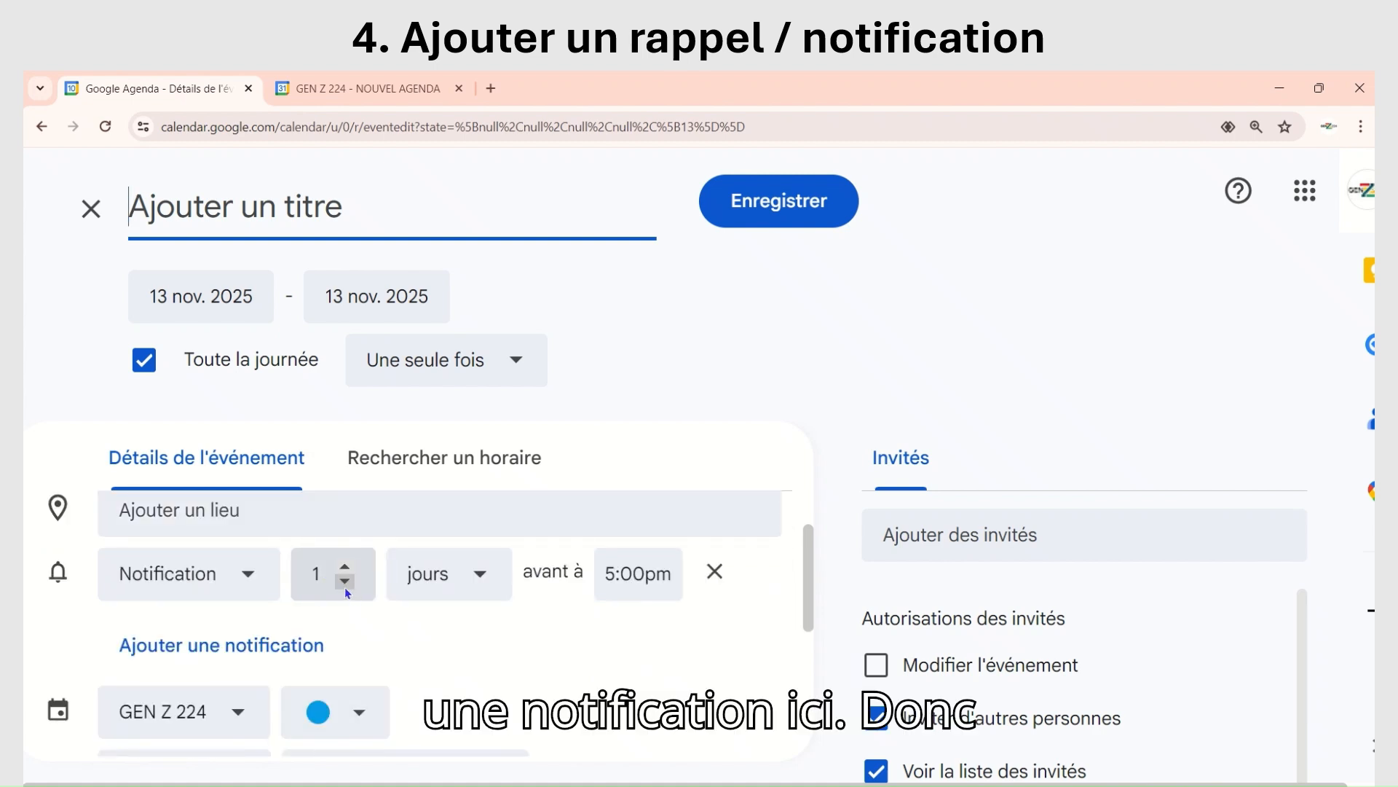
{"action": "left_click", "coordinate": [481, 577]}
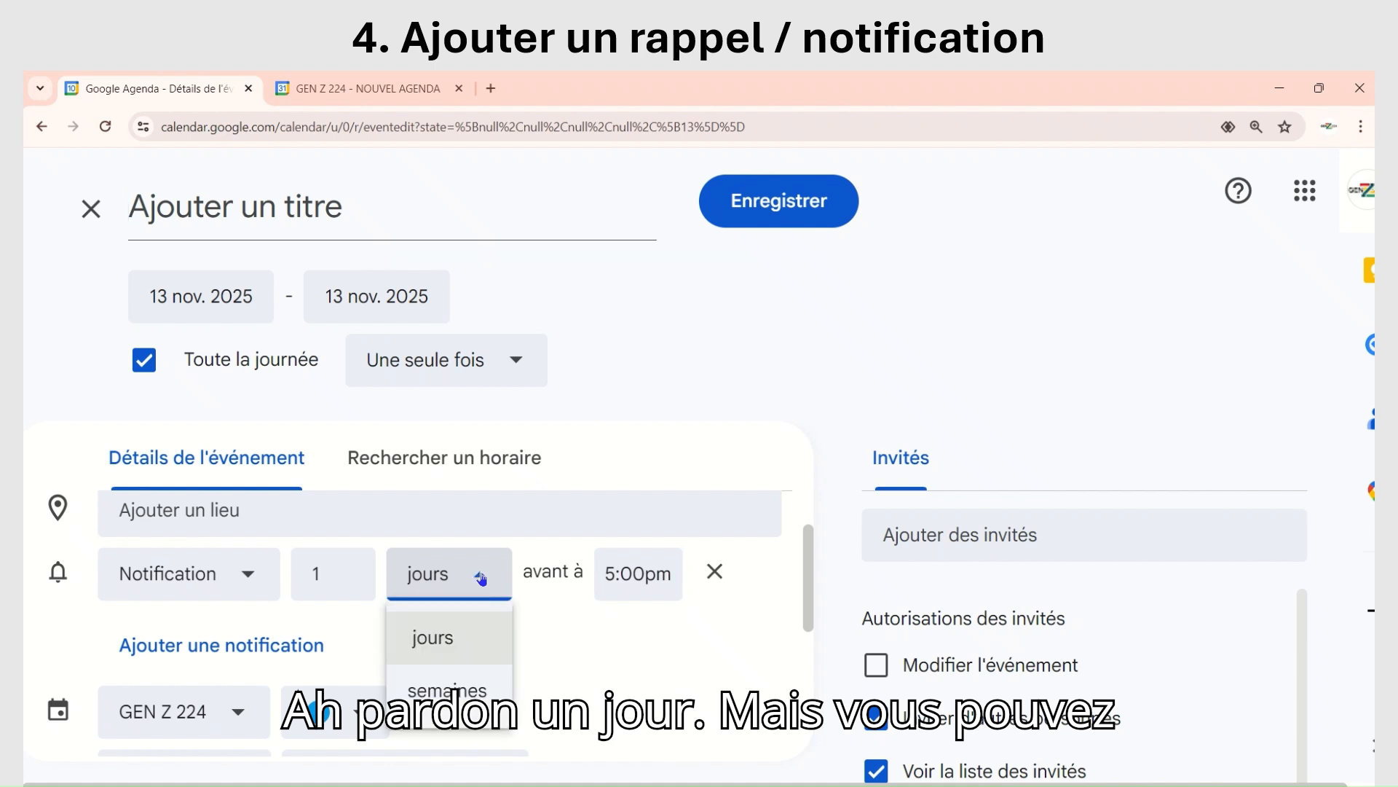
{"action": "left_click", "coordinate": [449, 694]}
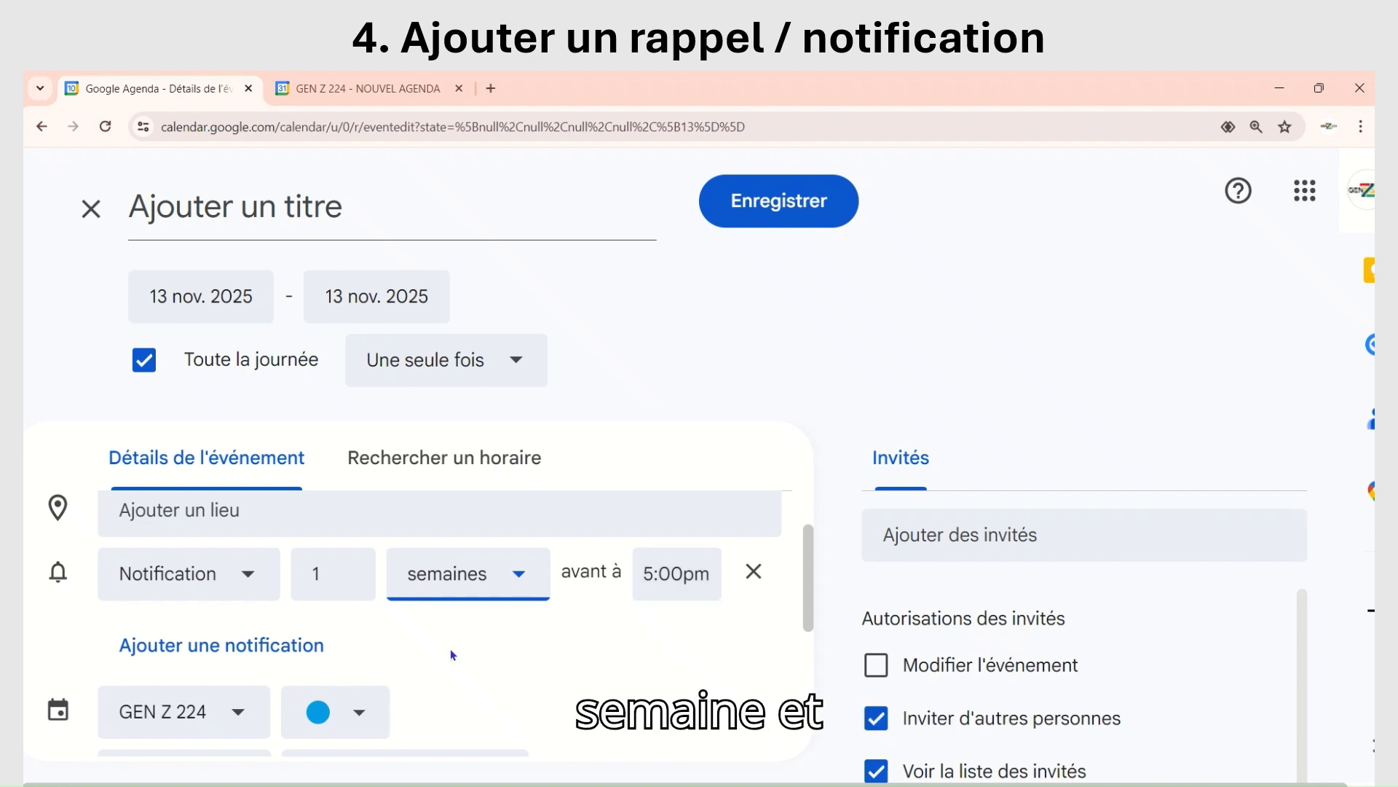
{"action": "scroll", "coordinate": [450, 648], "scroll_direction": "down", "scroll_amount": 5}
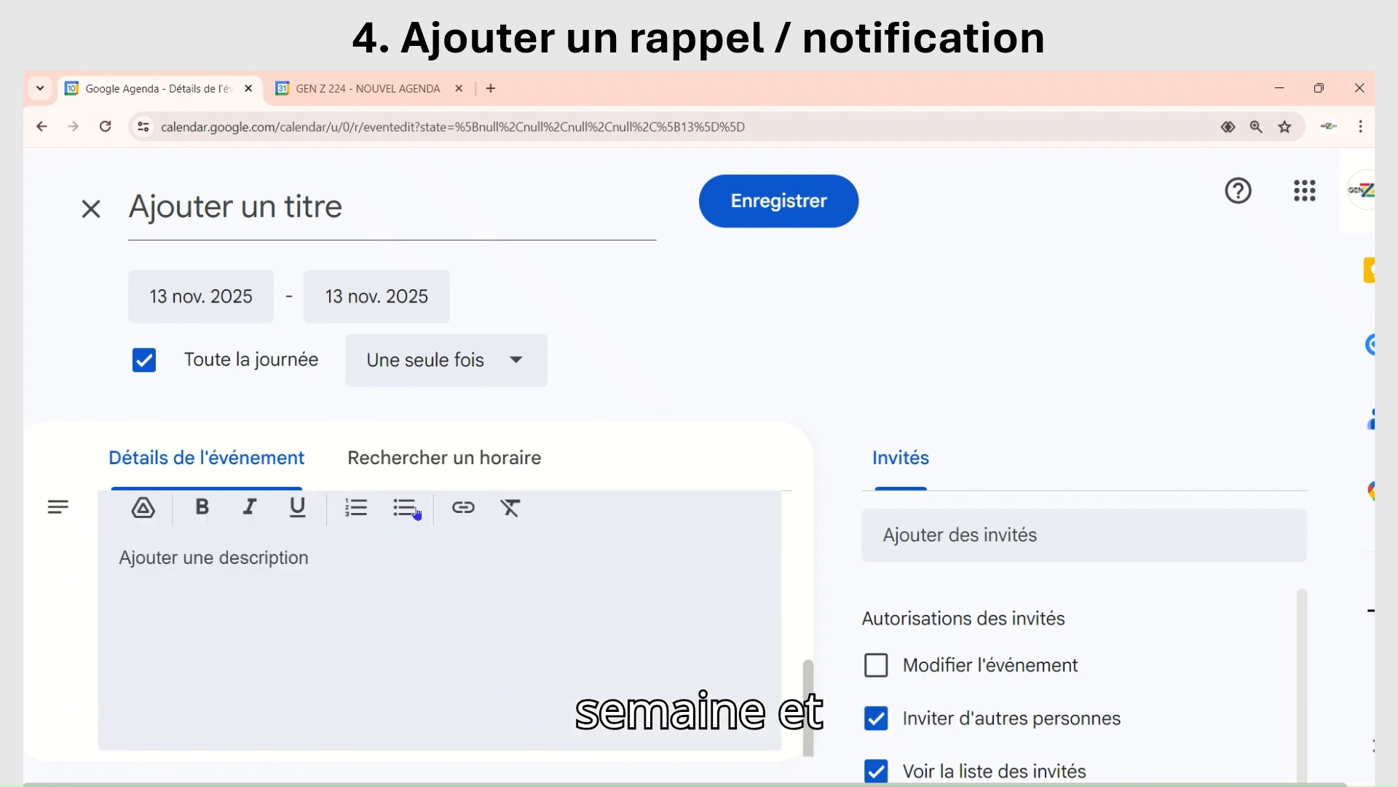
{"action": "scroll", "coordinate": [481, 539], "scroll_direction": "up", "scroll_amount": 5}
{"action": "scroll", "coordinate": [549, 548], "scroll_direction": "down", "scroll_amount": 5}
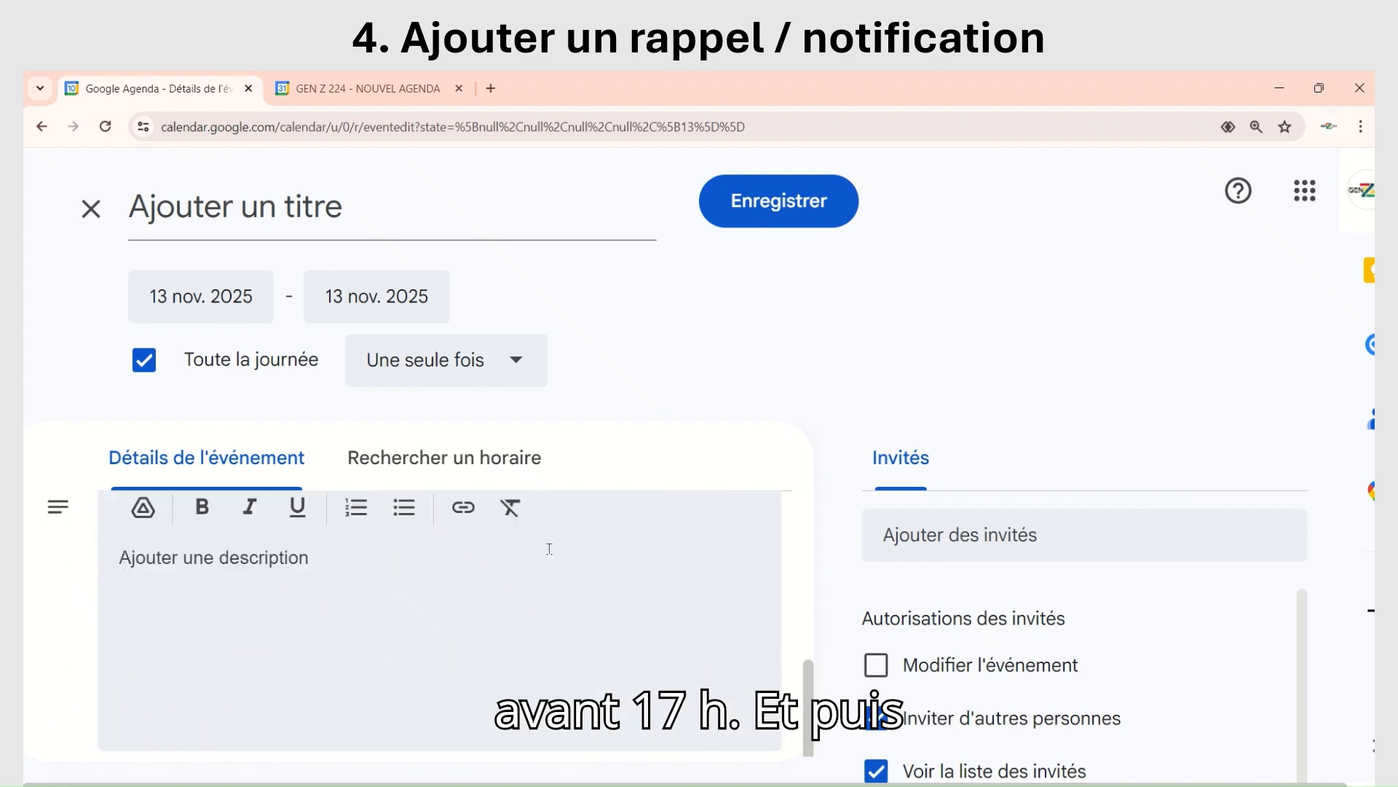
{"action": "scroll", "coordinate": [549, 548], "scroll_direction": "up", "scroll_amount": 5}
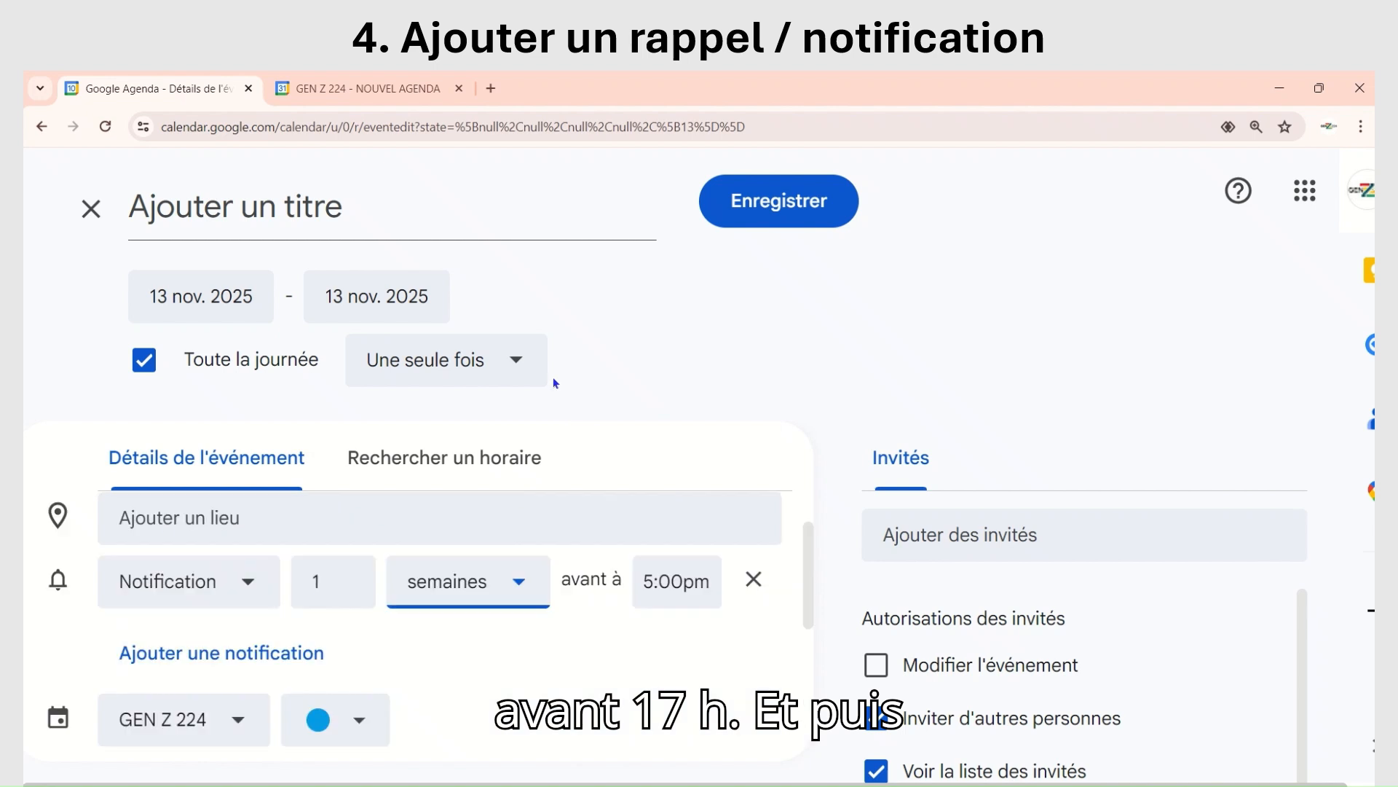
{"action": "left_click", "coordinate": [42, 124]}
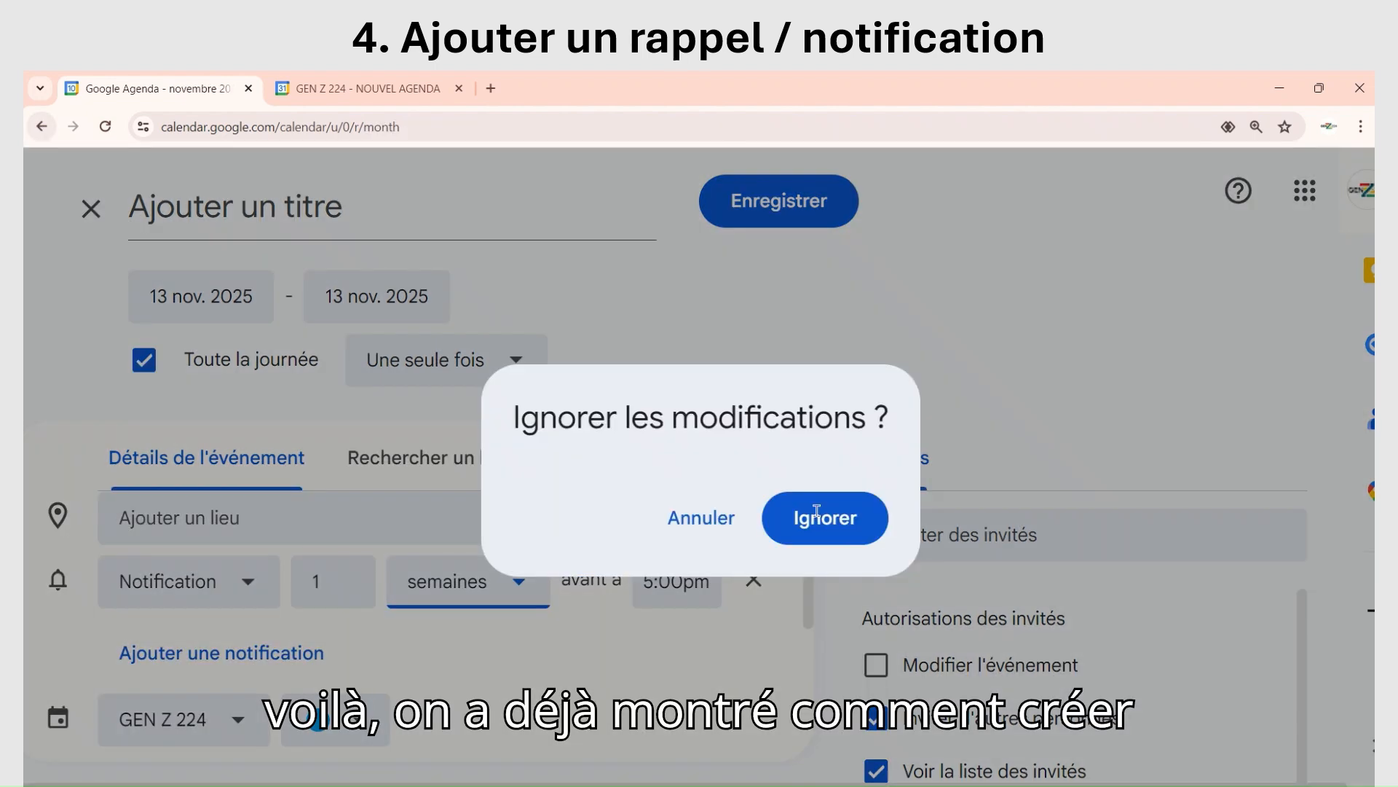
{"action": "left_click", "coordinate": [818, 513]}
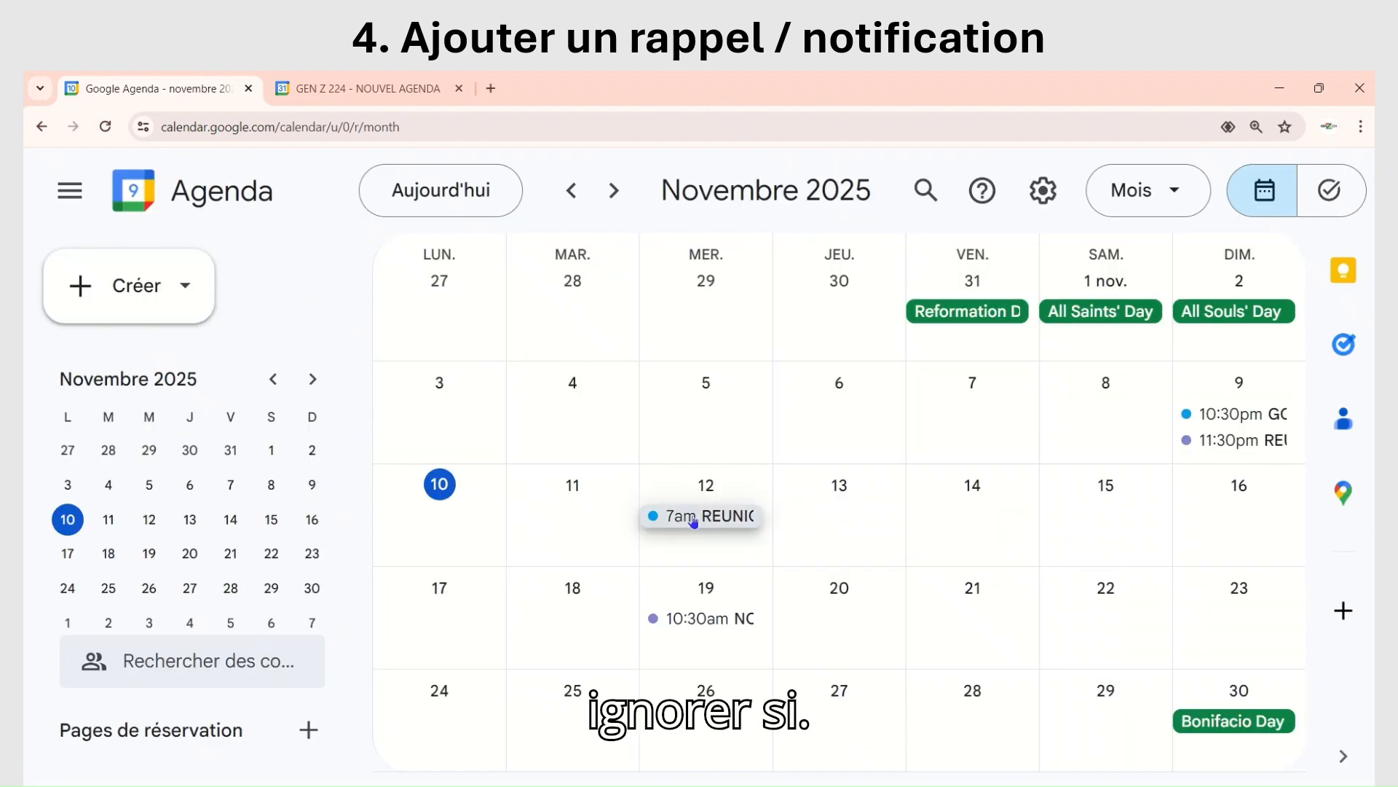
Step: View the details of the REUNION DE FAMILLE event on 12 November and close them
{"action": "left_click", "coordinate": [693, 518]}
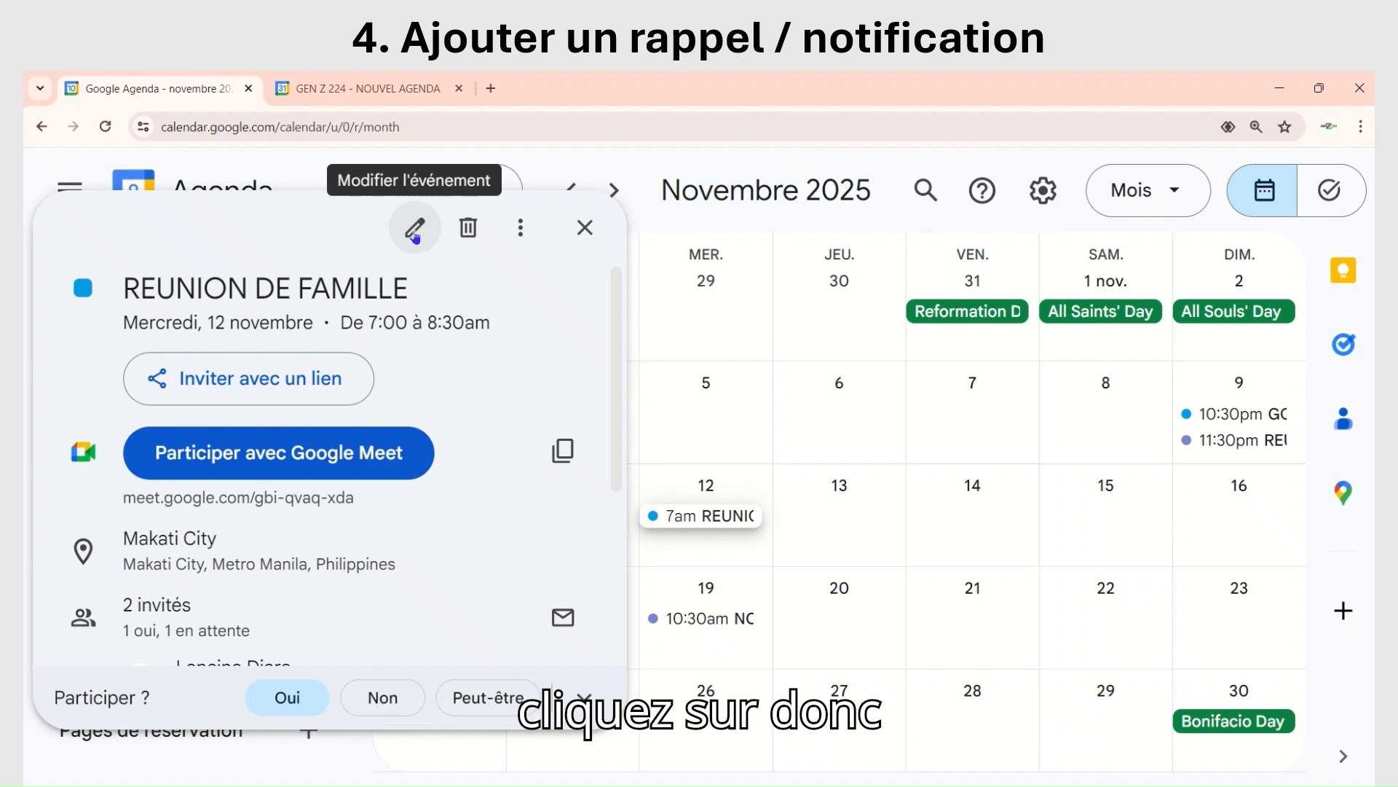
{"action": "left_click", "coordinate": [585, 227]}
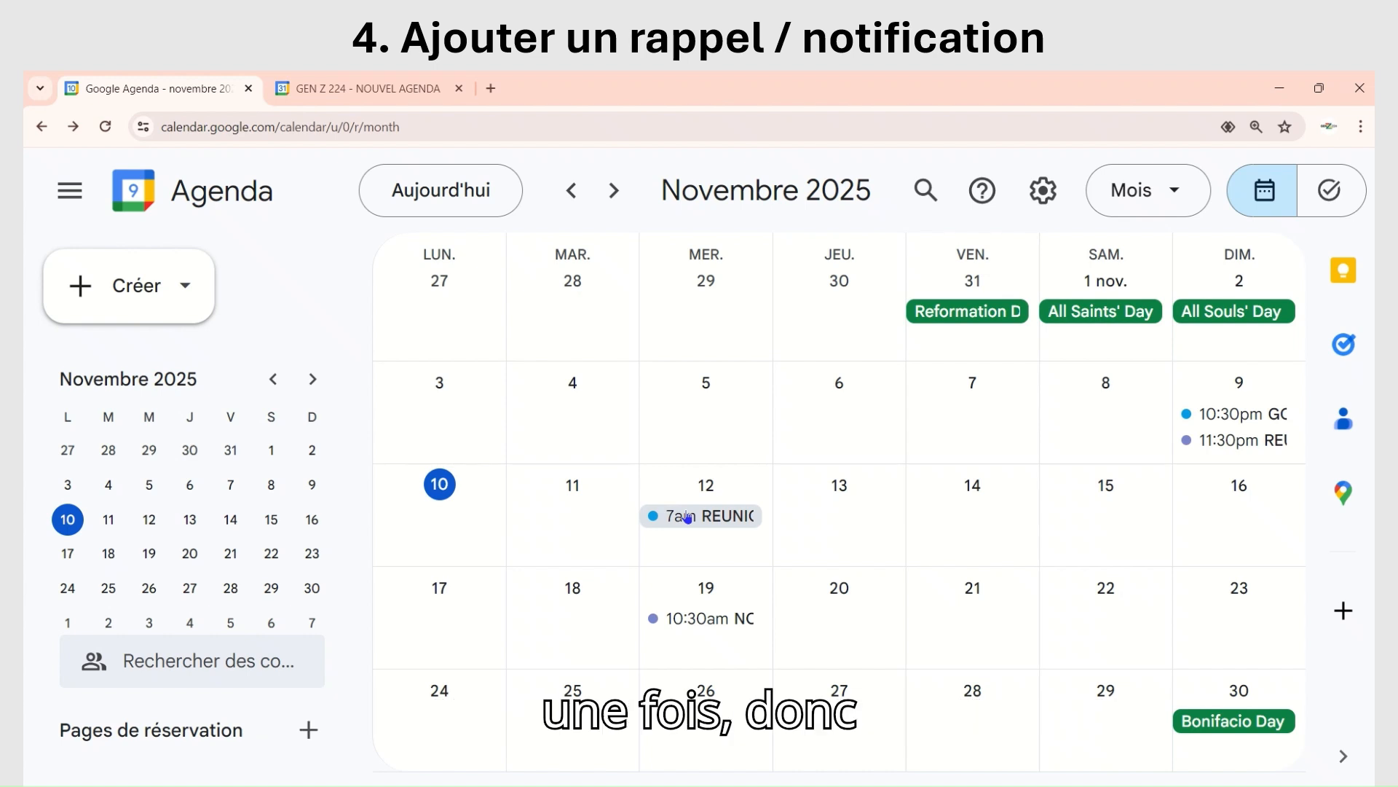
Step: Open the REUNION DE FAMILLE event on 12 November for full editing and look through its details
{"action": "double_click", "coordinate": [688, 516]}
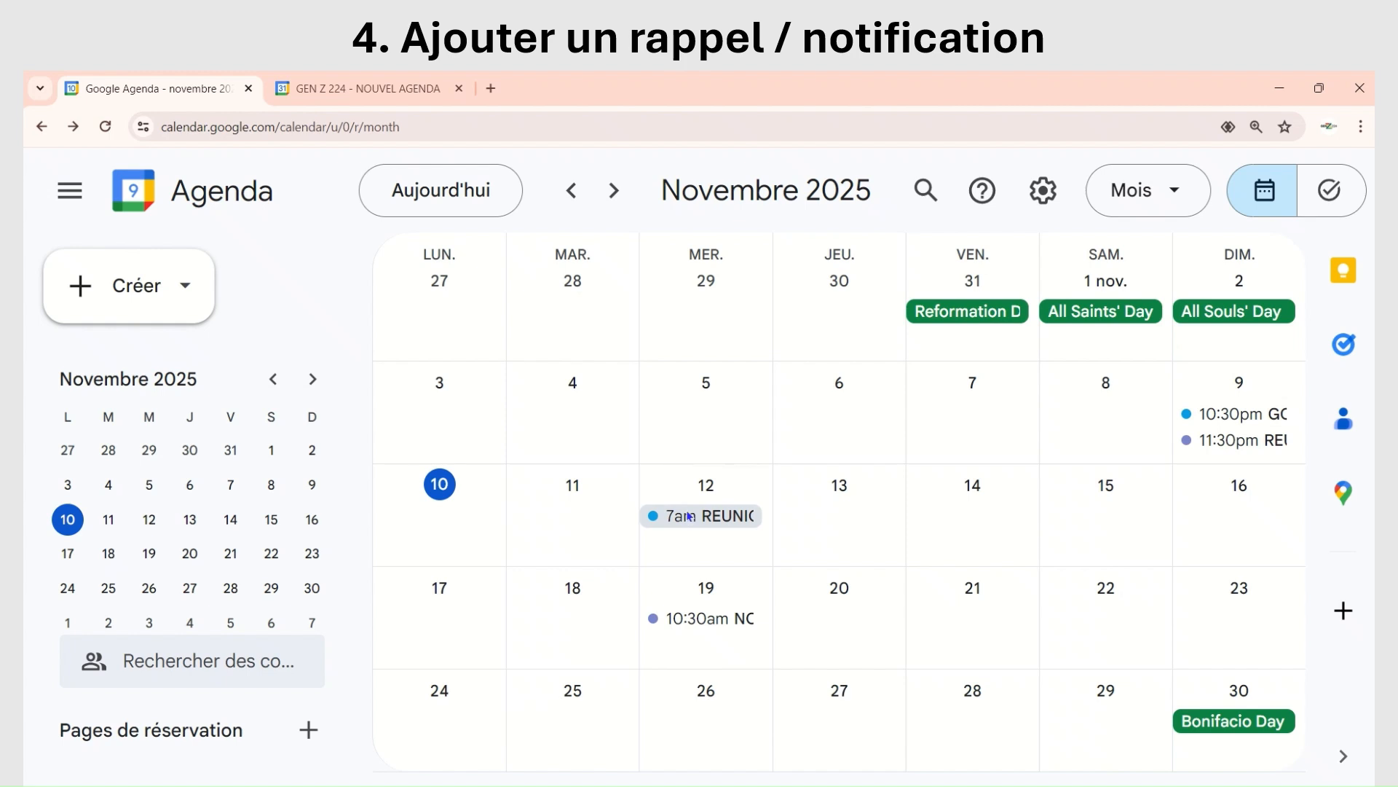
{"action": "double_click", "coordinate": [688, 516]}
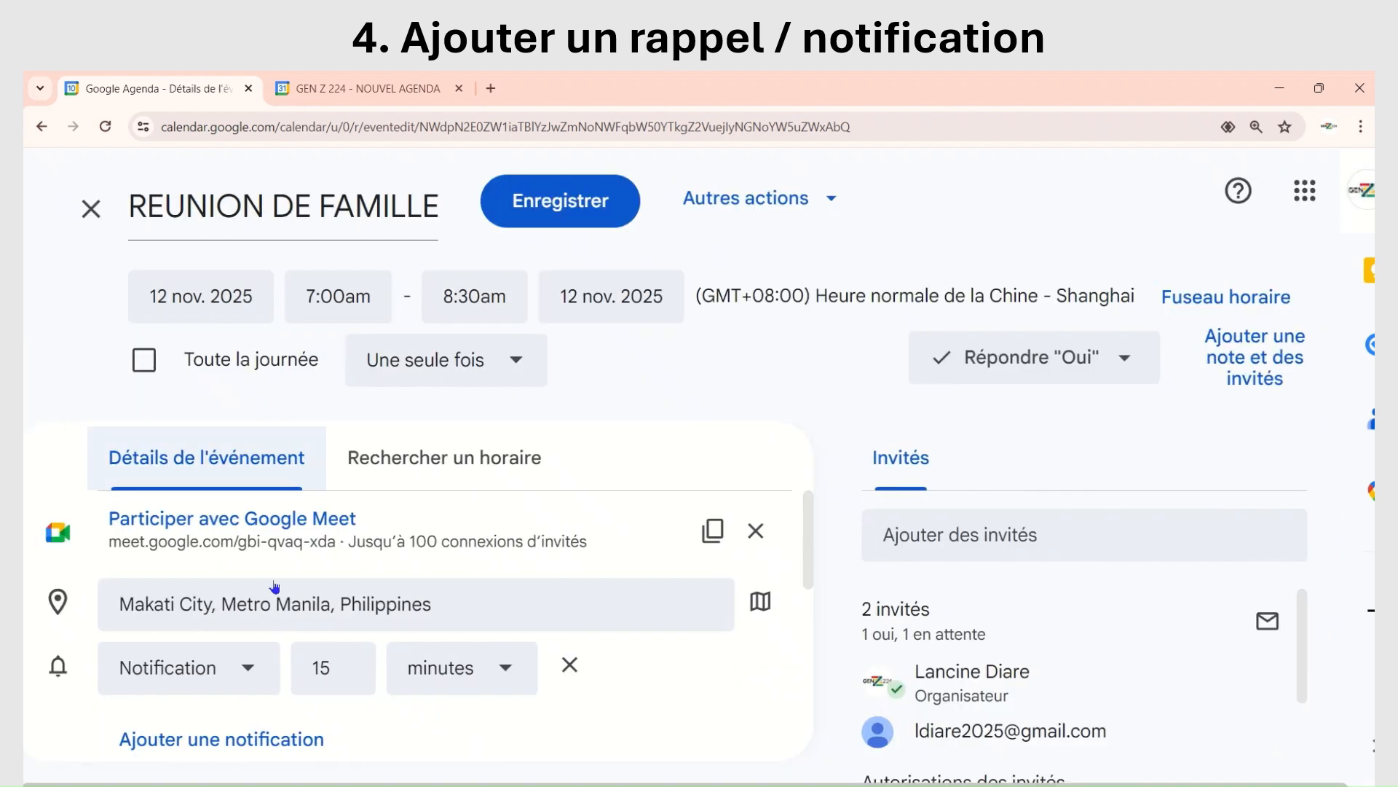
{"action": "scroll", "coordinate": [327, 712], "scroll_direction": "down", "scroll_amount": 7}
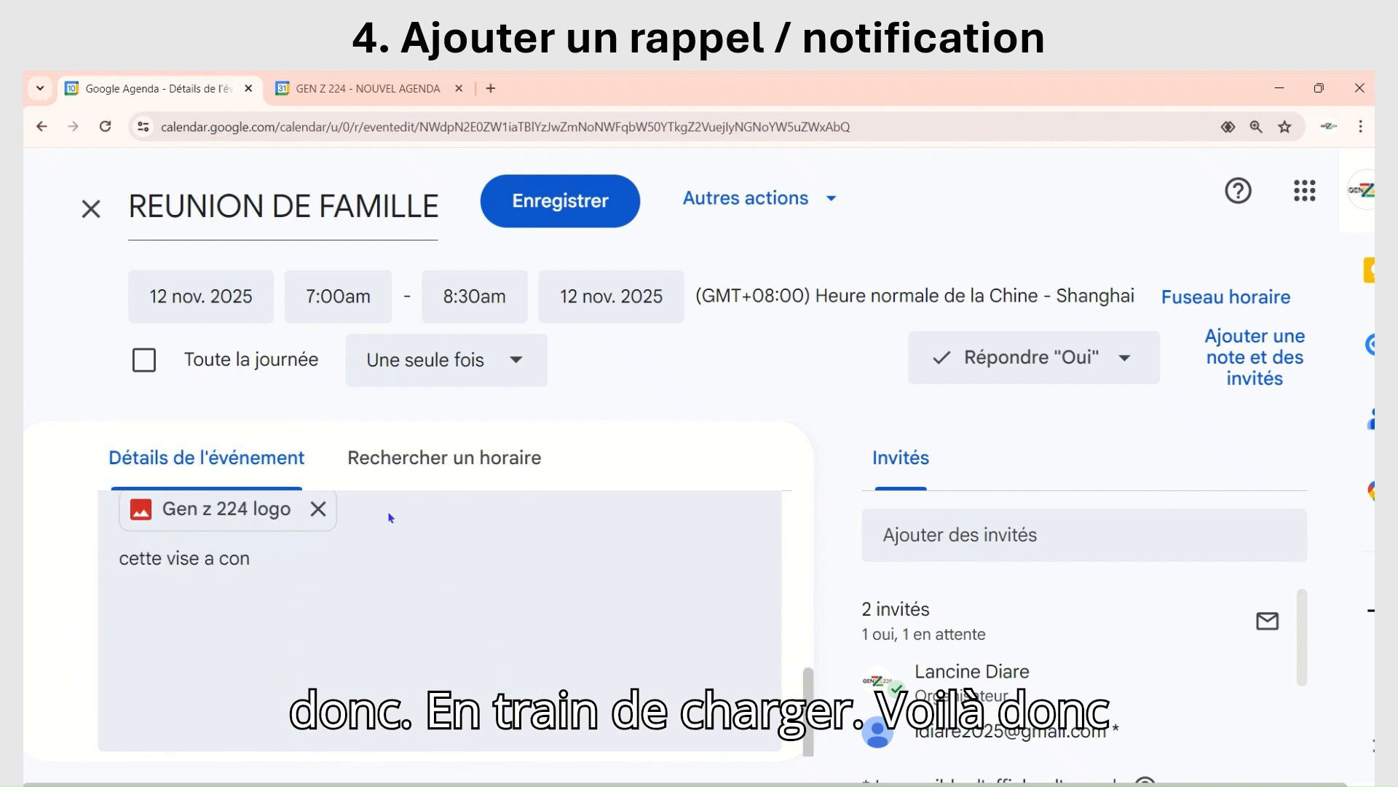
{"action": "scroll", "coordinate": [393, 529], "scroll_direction": "up", "scroll_amount": 3}
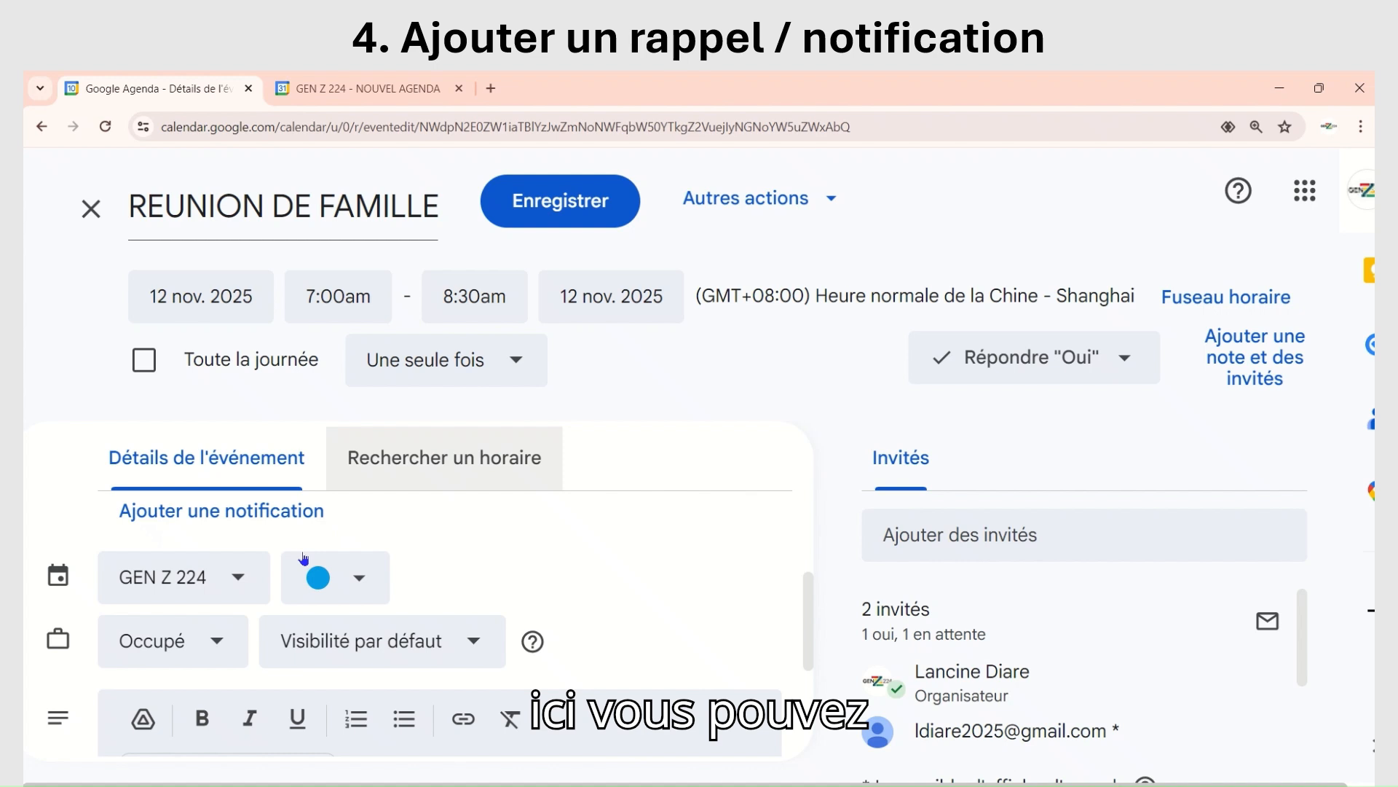
{"action": "scroll", "coordinate": [270, 536], "scroll_direction": "down", "scroll_amount": 1}
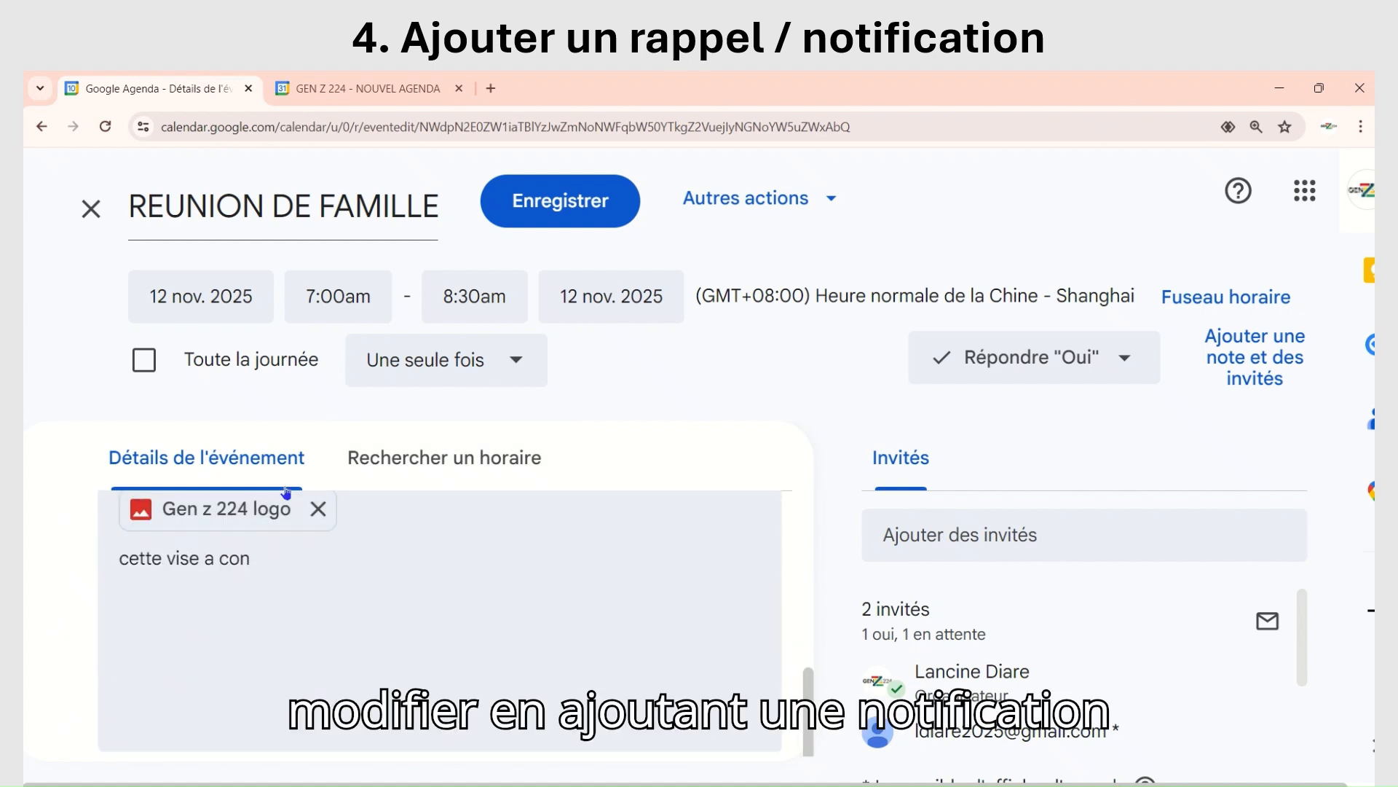
{"action": "scroll", "coordinate": [284, 481], "scroll_direction": "up", "scroll_amount": 3}
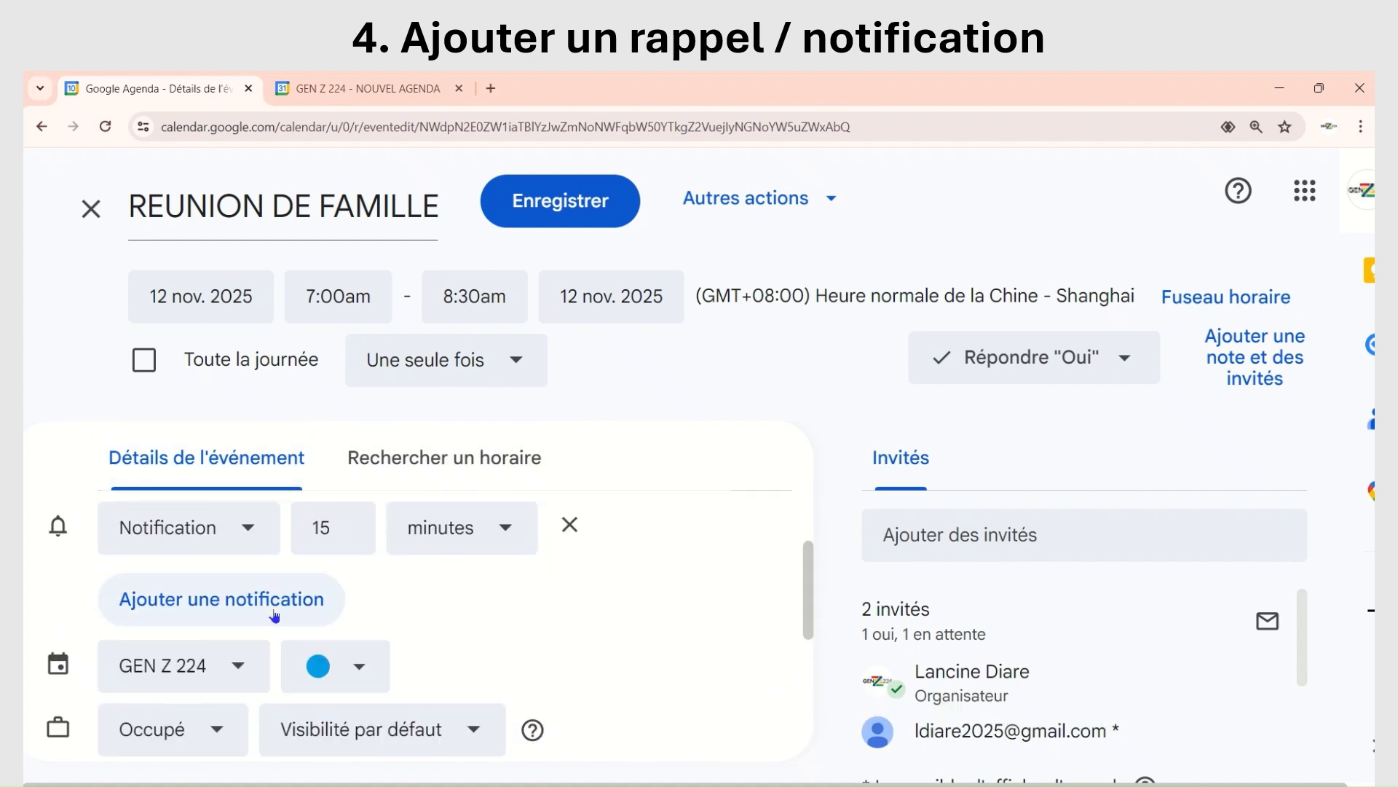
Step: Set the event's notification to 20 minutes before and save the event
{"action": "left_click", "coordinate": [330, 528]}
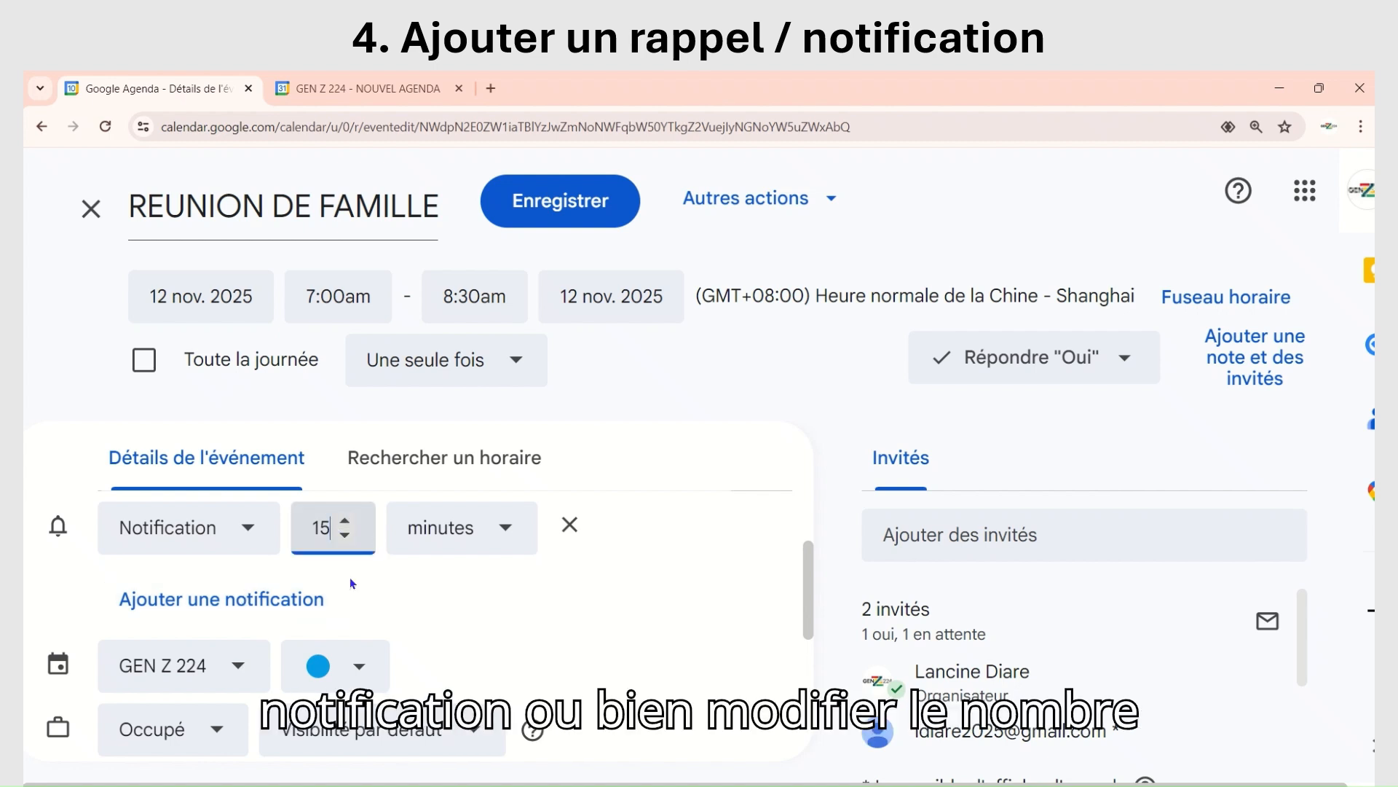
{"action": "key", "text": "BackSpace"}
{"action": "key", "text": "BackSpace"}
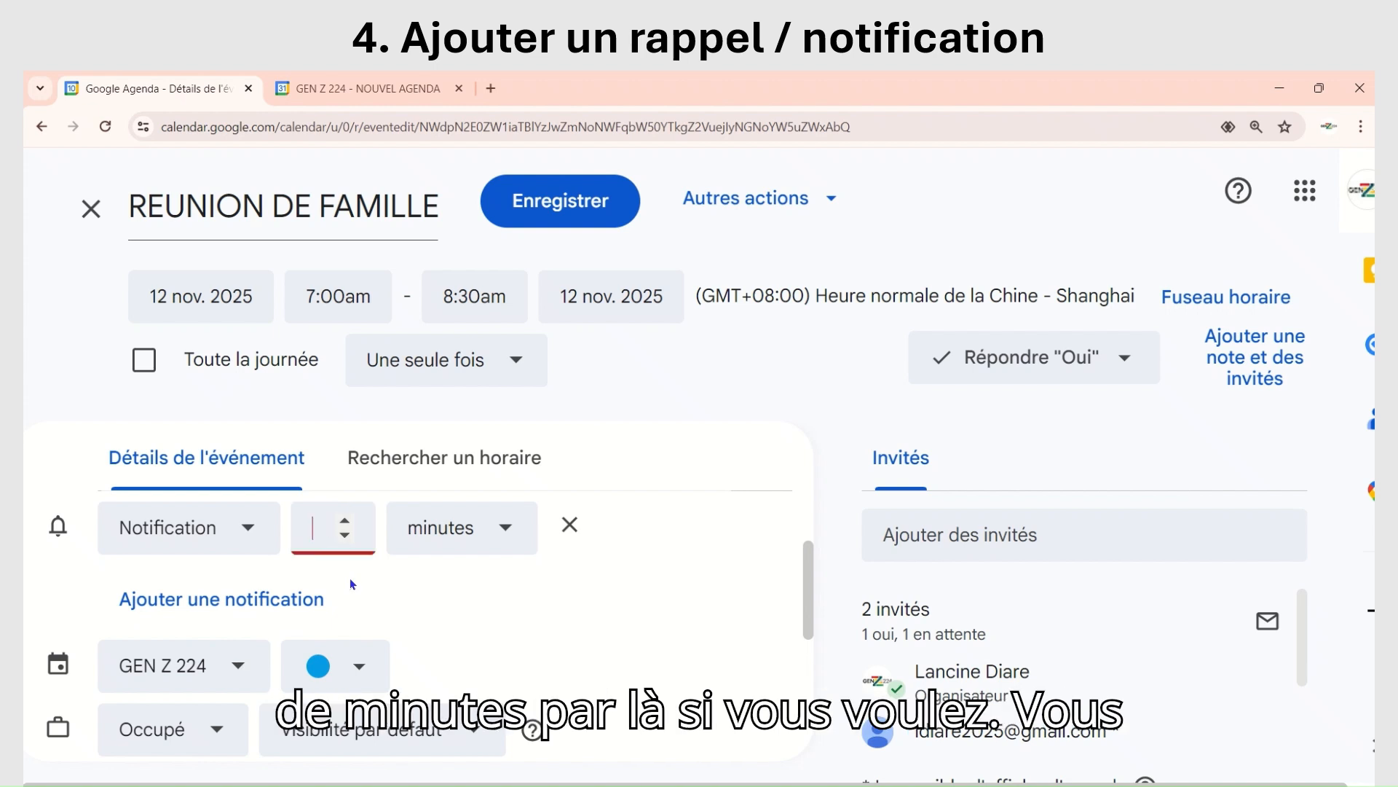
{"action": "type", "text": "20"}
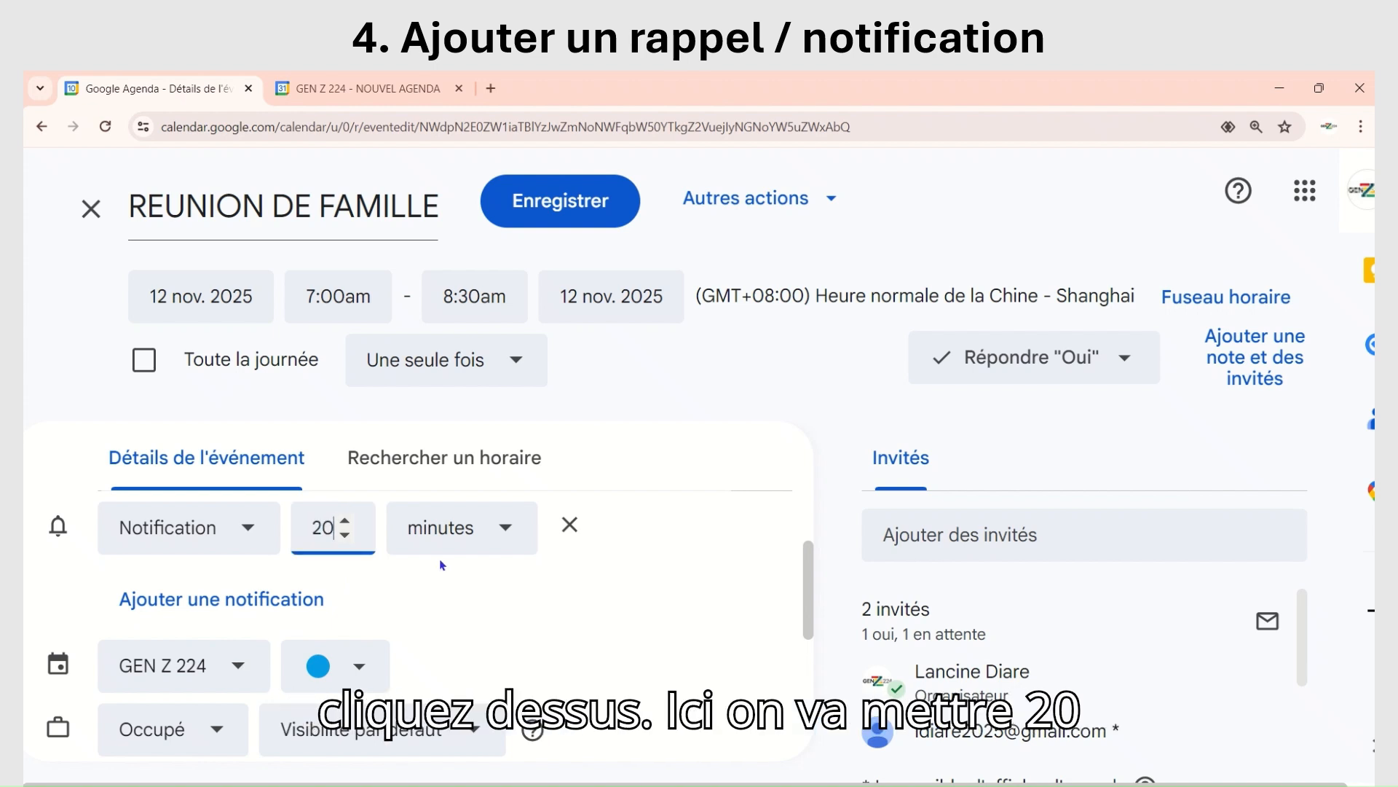
{"action": "left_click", "coordinate": [537, 205]}
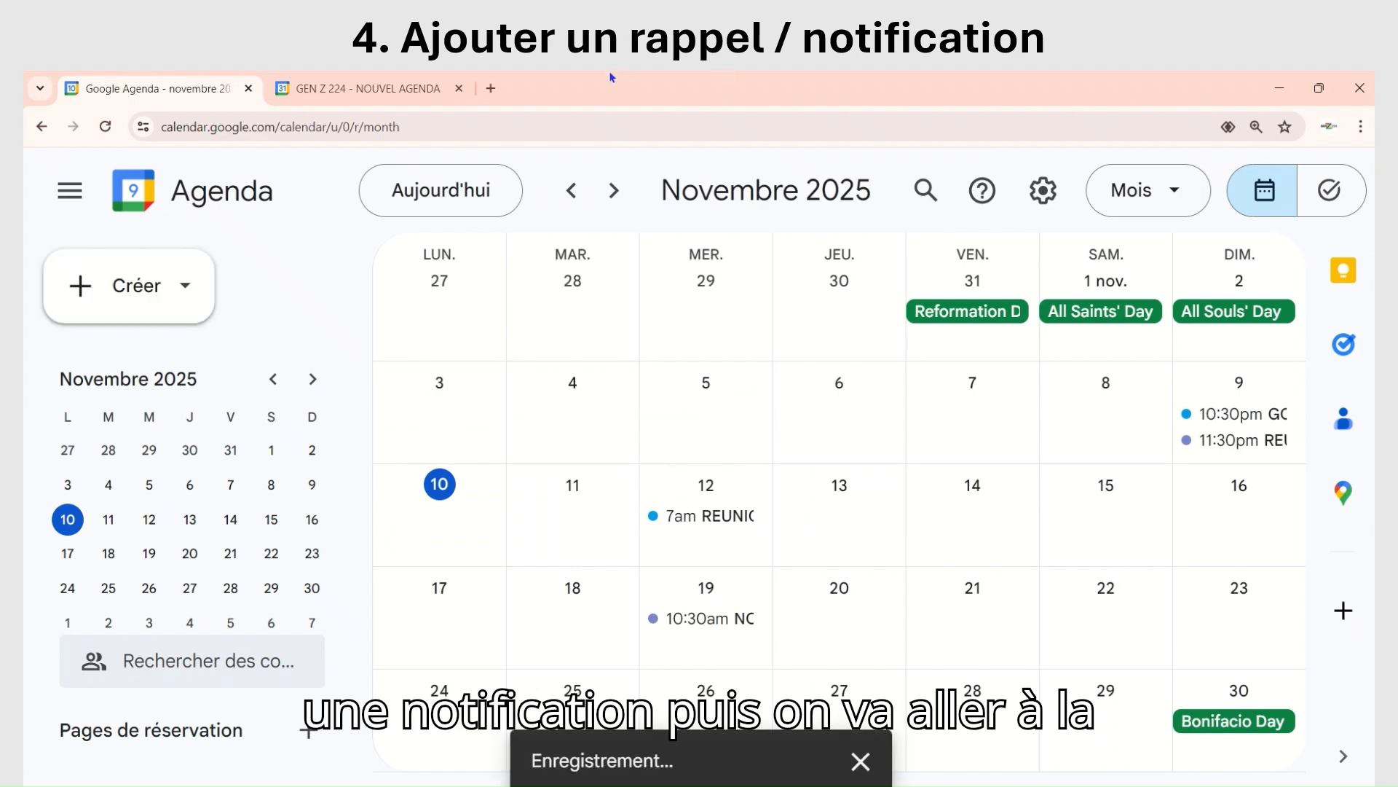
{"action": "mouse_move", "coordinate": [641, 98]}
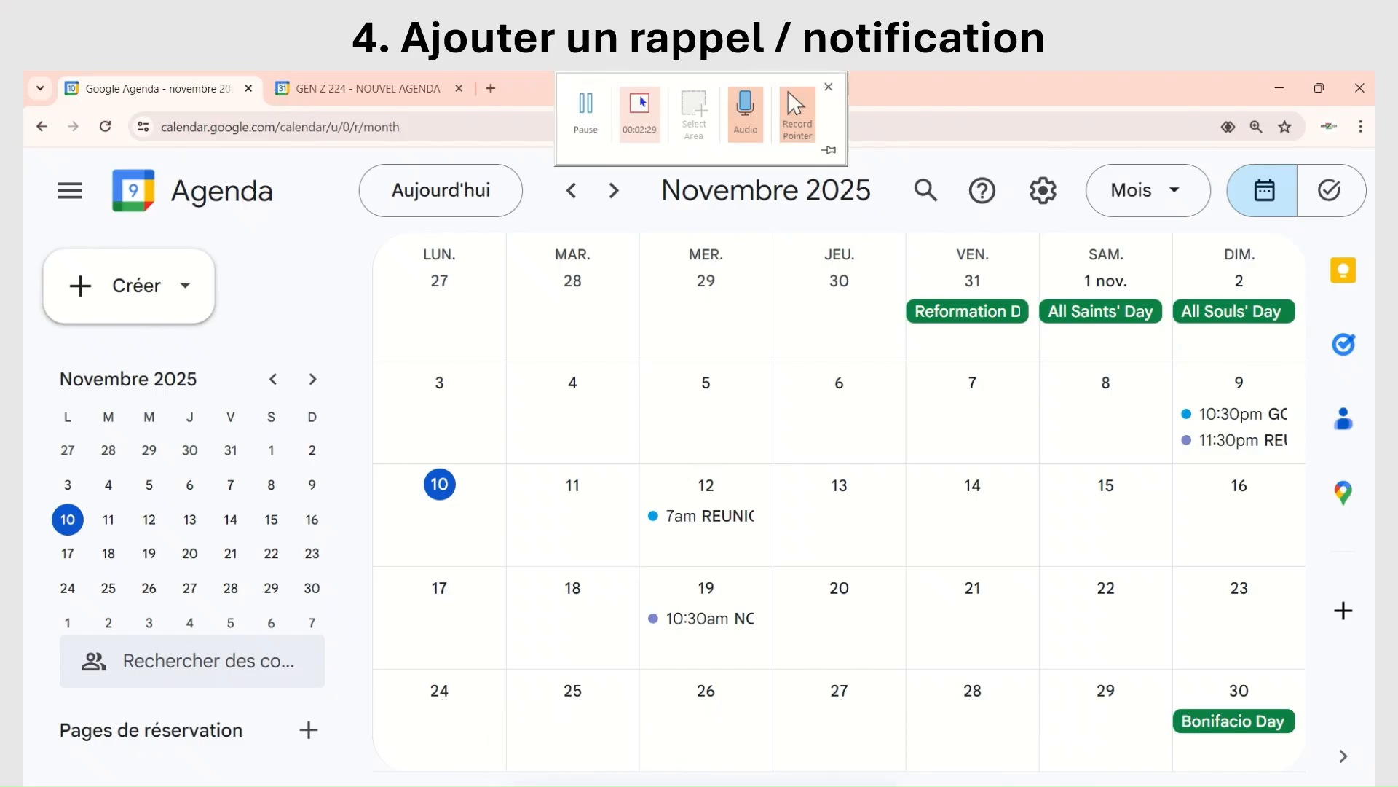
{"action": "left_click", "coordinate": [639, 109]}
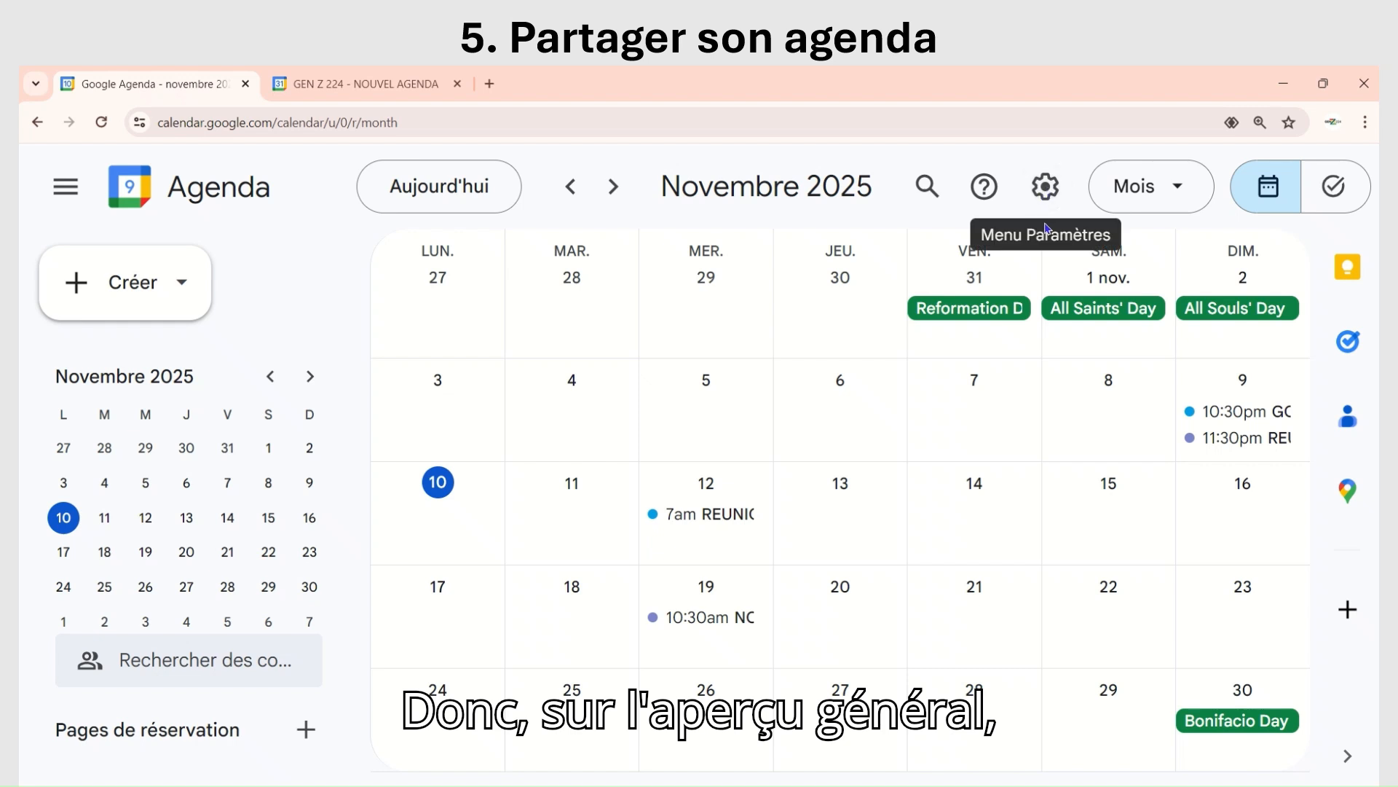
Step: Open the settings of the GEN Z 224 calendar and go to its Partagé avec section
{"action": "left_click", "coordinate": [1045, 193]}
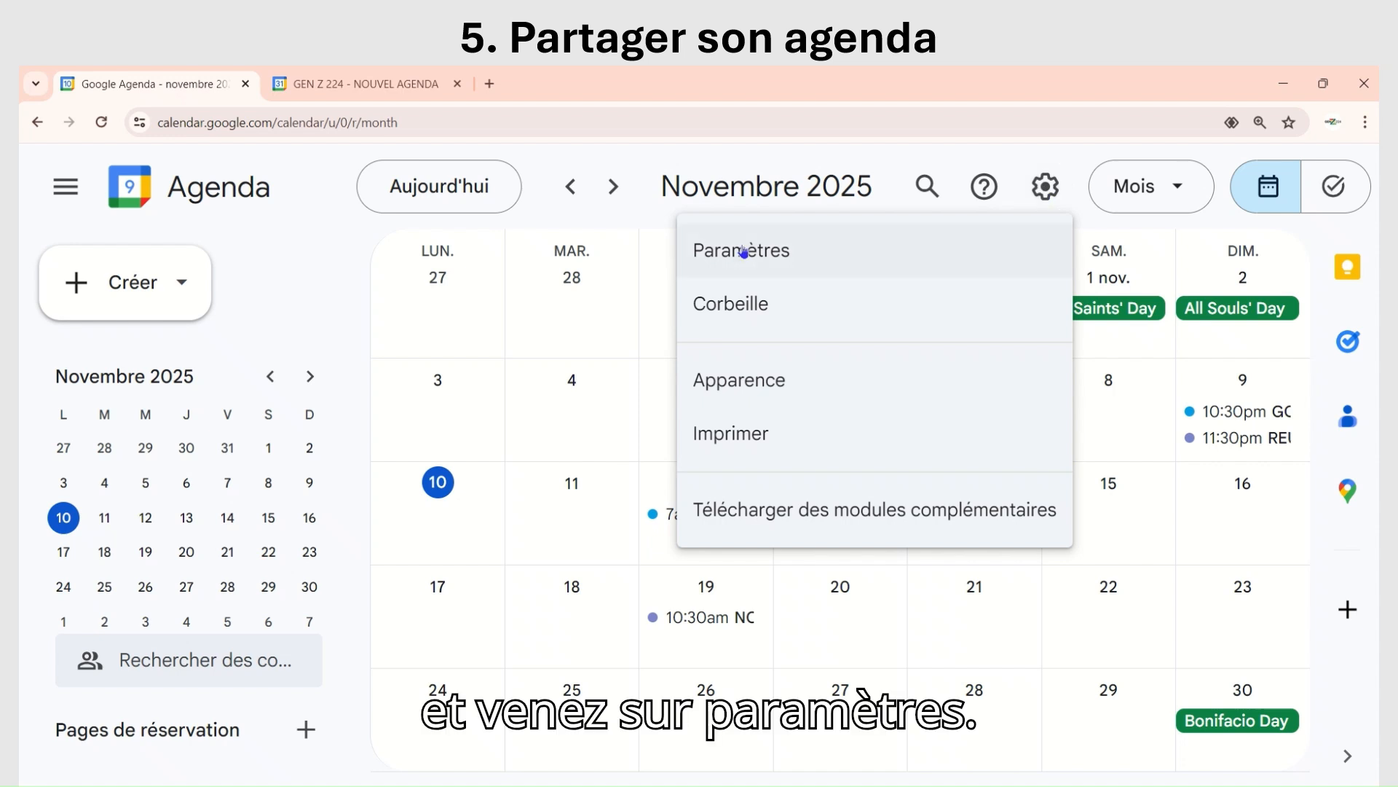
{"action": "left_click", "coordinate": [743, 252]}
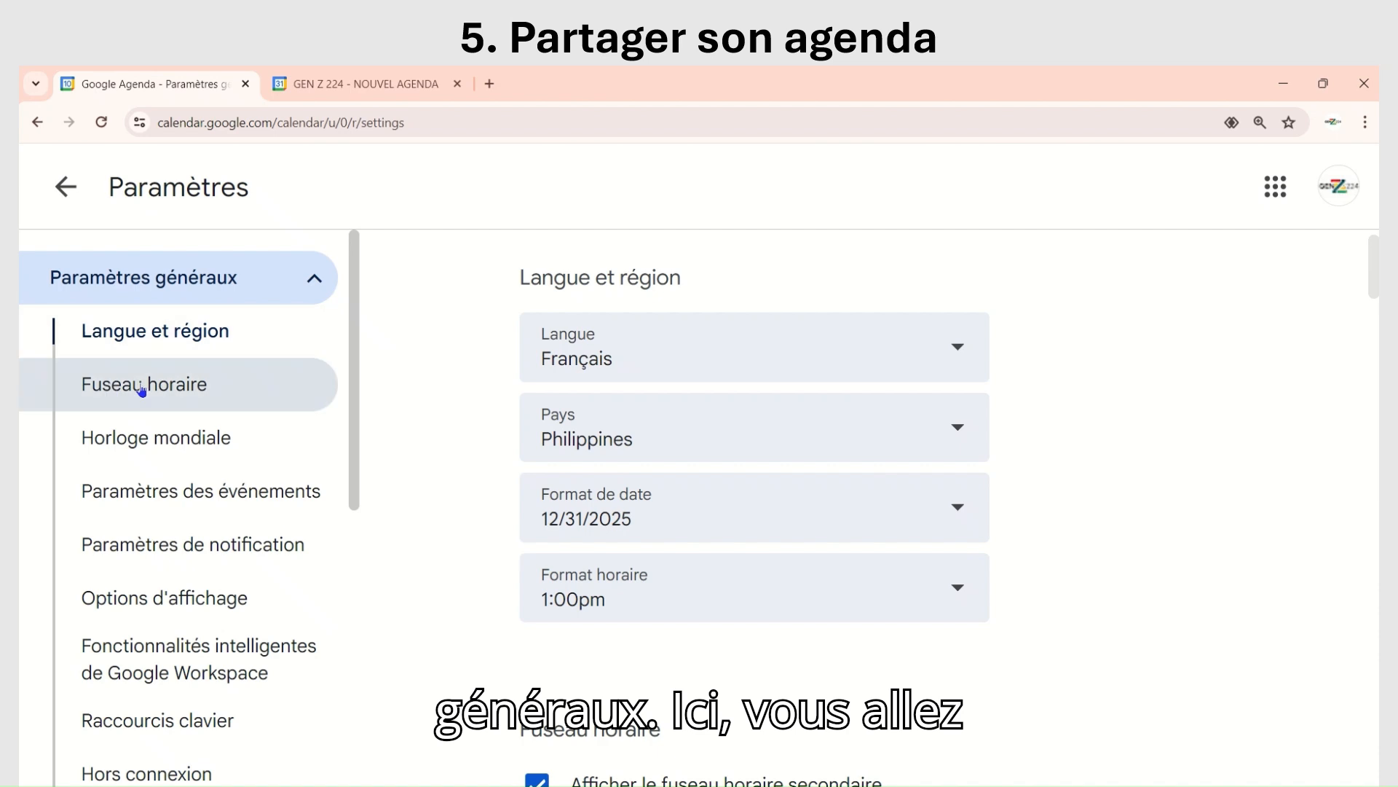
{"action": "scroll", "coordinate": [142, 389], "scroll_direction": "down", "scroll_amount": 2}
{"action": "scroll", "coordinate": [142, 391], "scroll_direction": "down", "scroll_amount": 3}
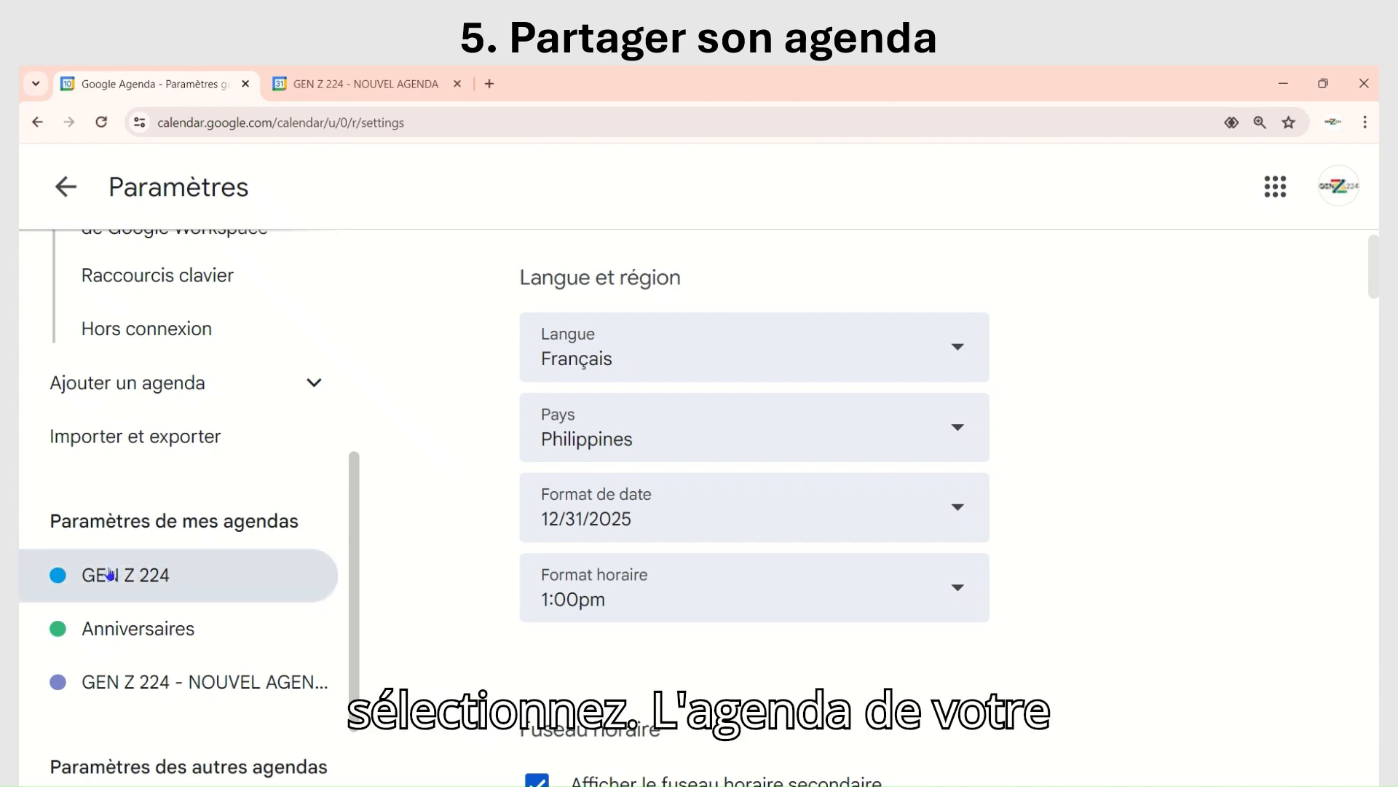
{"action": "scroll", "coordinate": [160, 469], "scroll_direction": "down", "scroll_amount": 2}
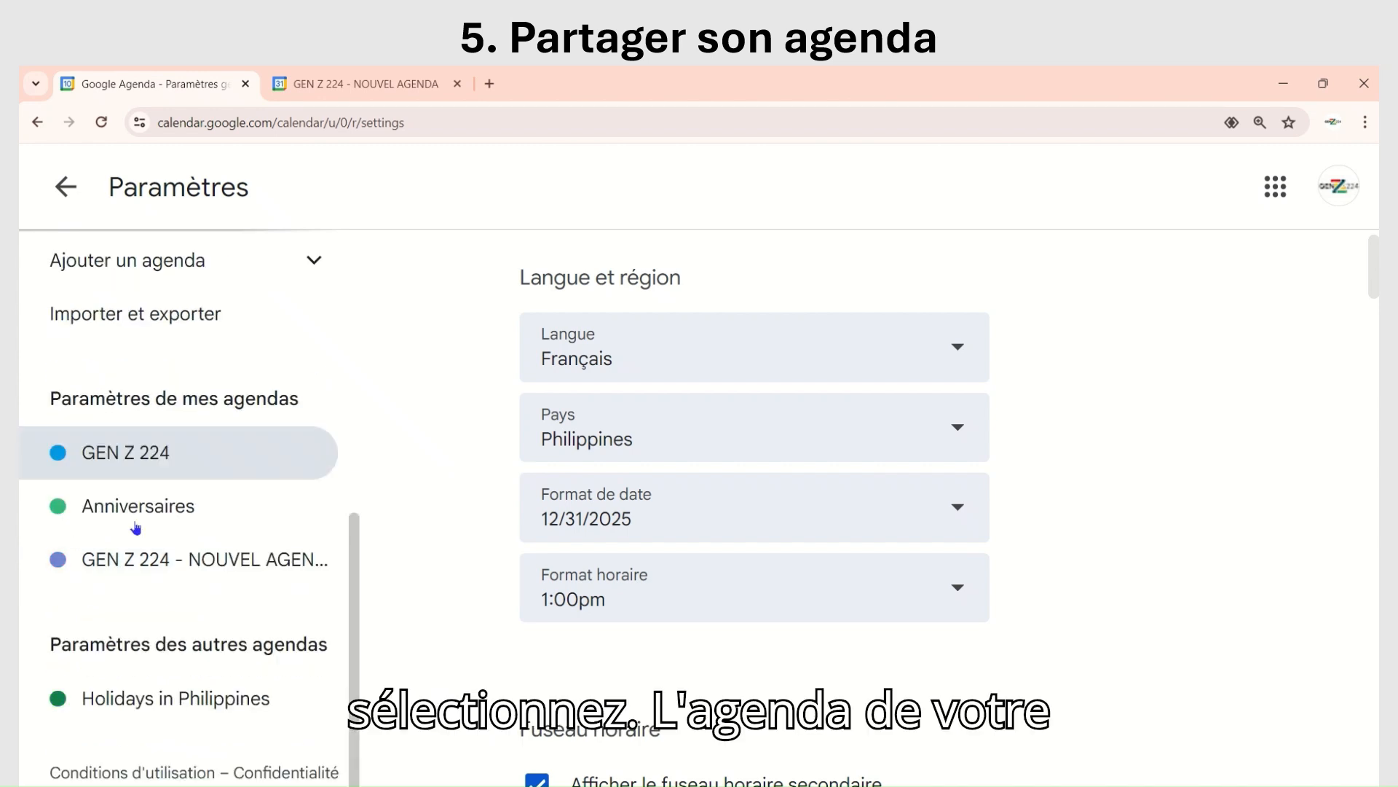
{"action": "left_click", "coordinate": [116, 457]}
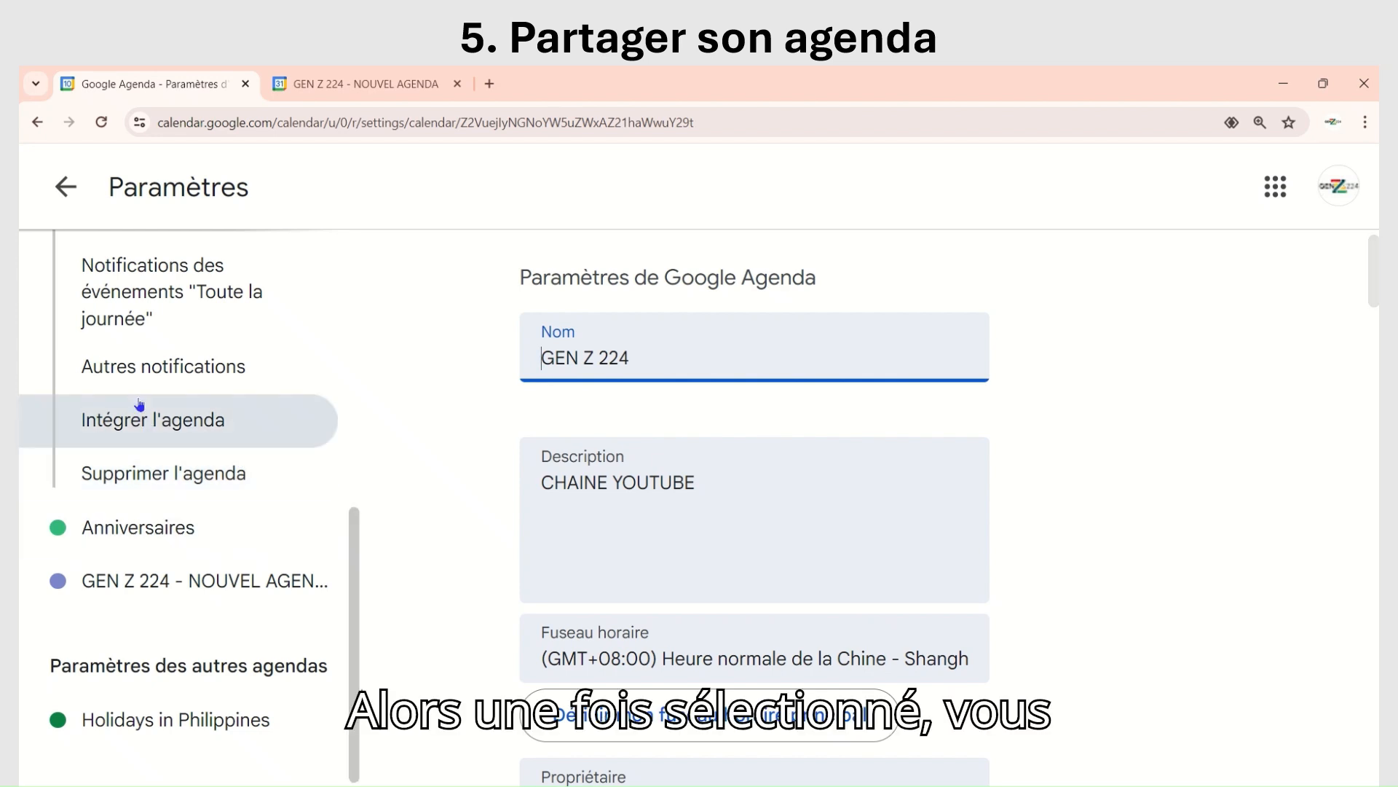
{"action": "scroll", "coordinate": [139, 404], "scroll_direction": "up", "scroll_amount": 4}
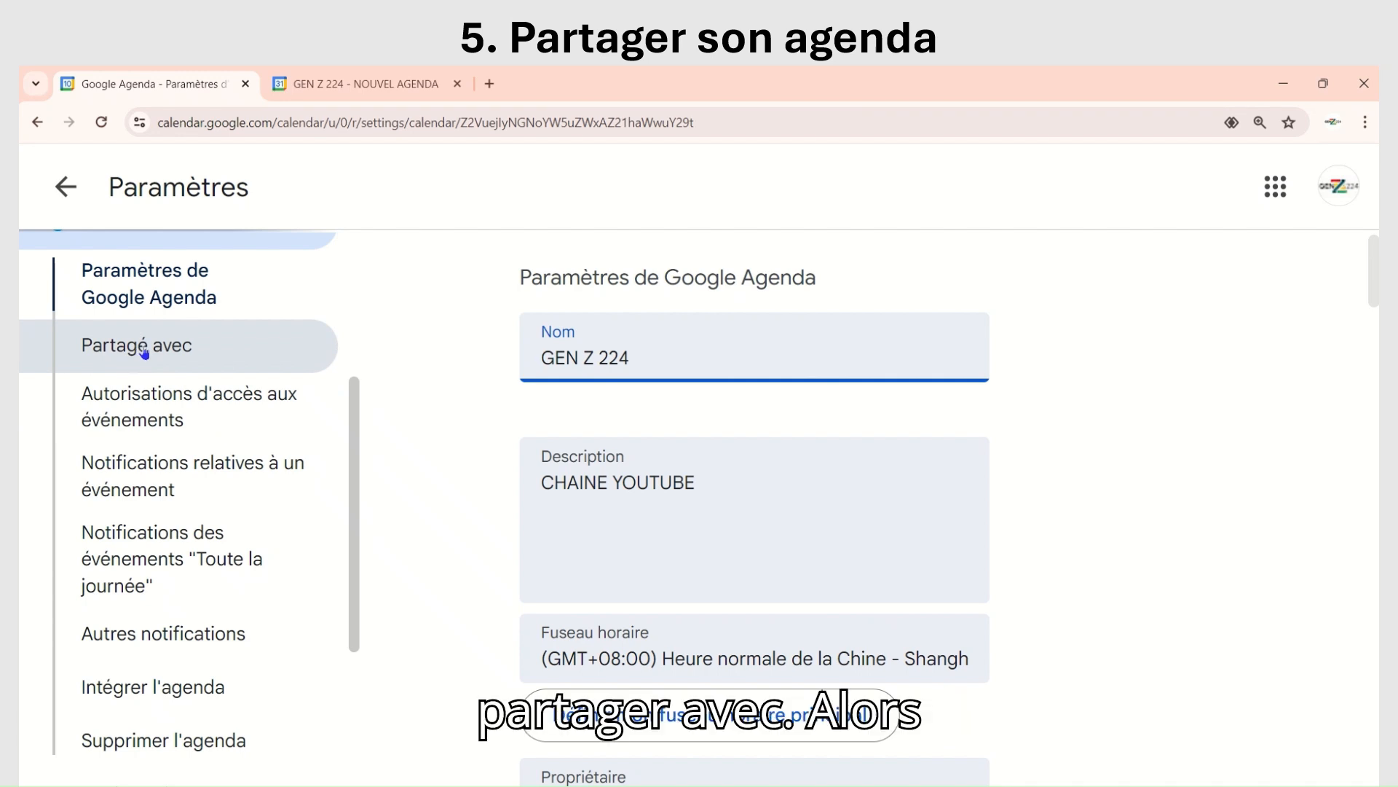
{"action": "left_click", "coordinate": [143, 353]}
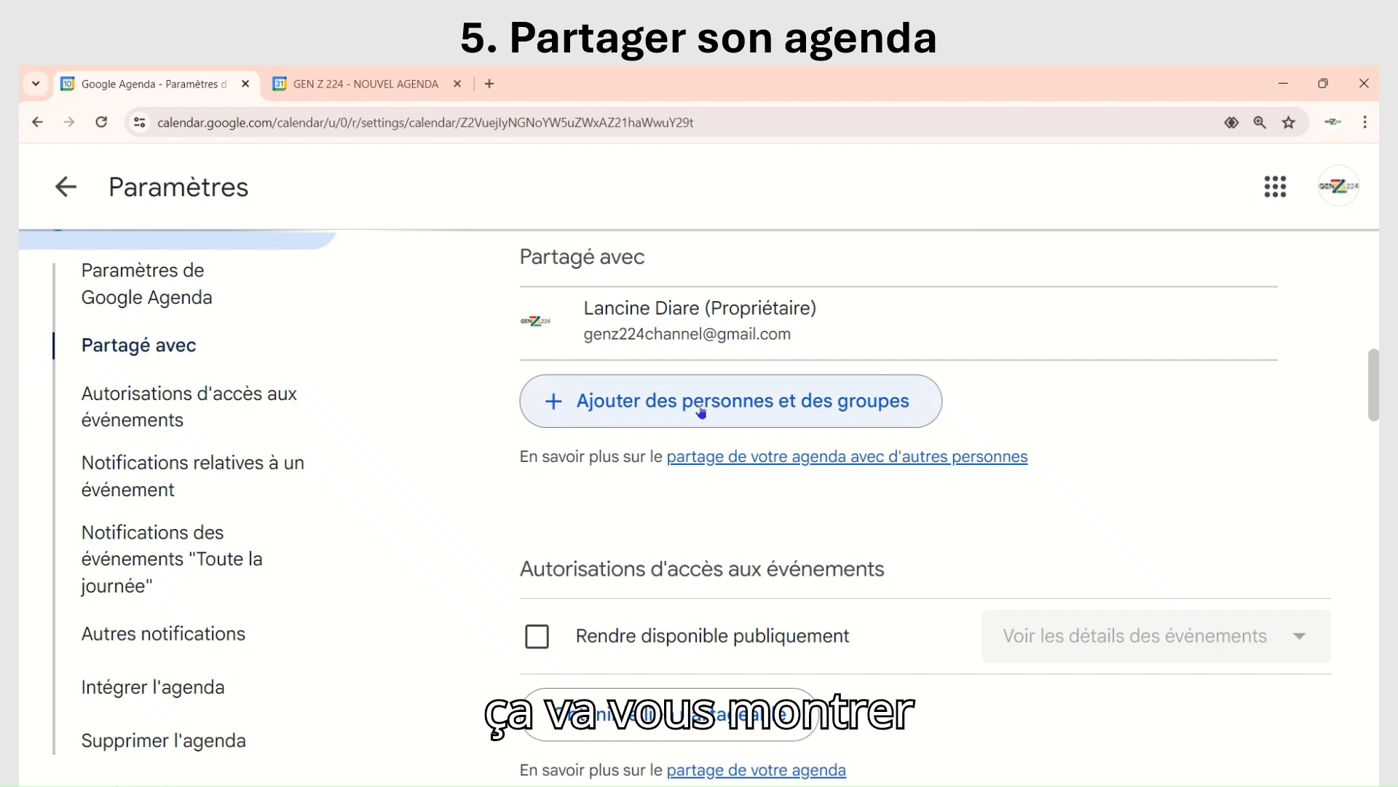
Step: Share the calendar with the contact's e-mail address using the Voir les détails des événements permission, and send the invitation
{"action": "left_click", "coordinate": [603, 397]}
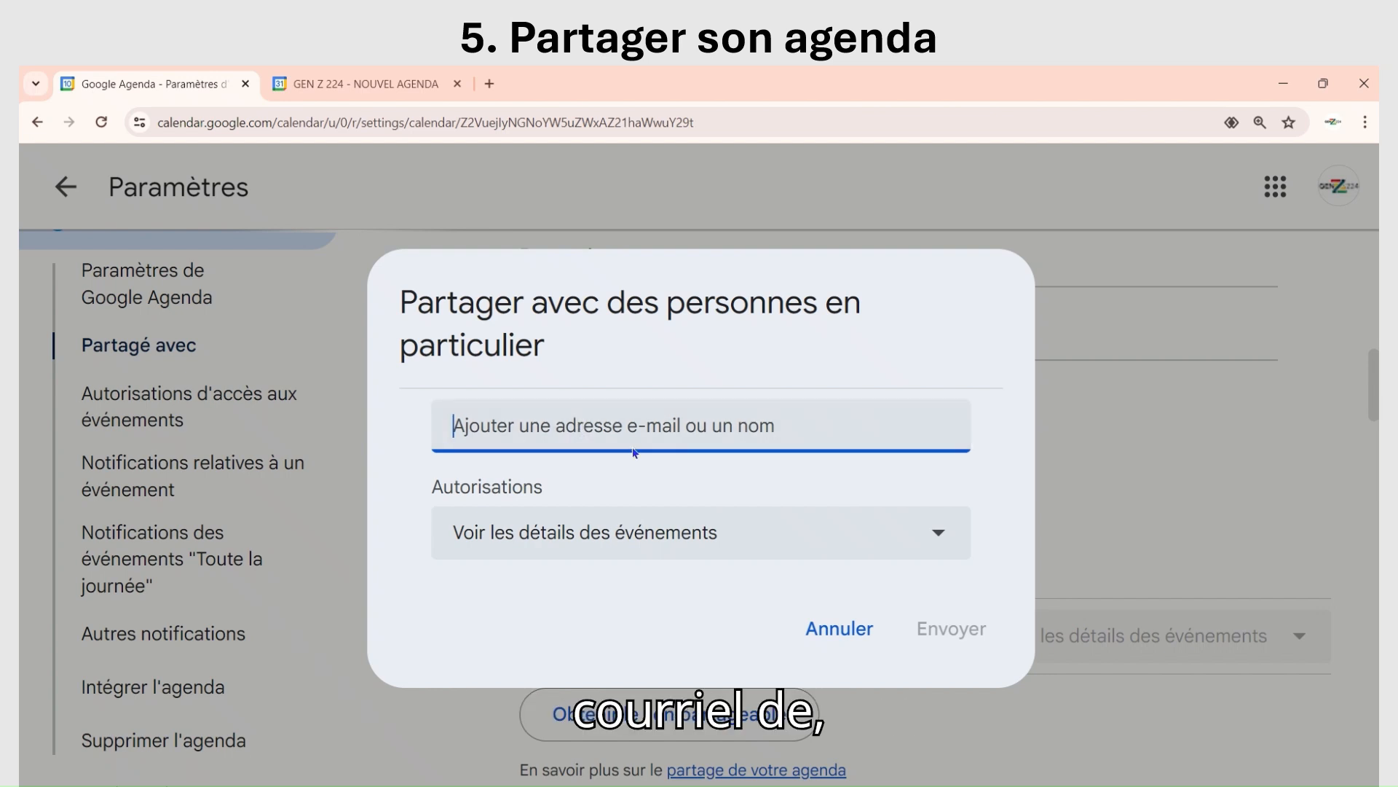
{"action": "type", "text": "L"}
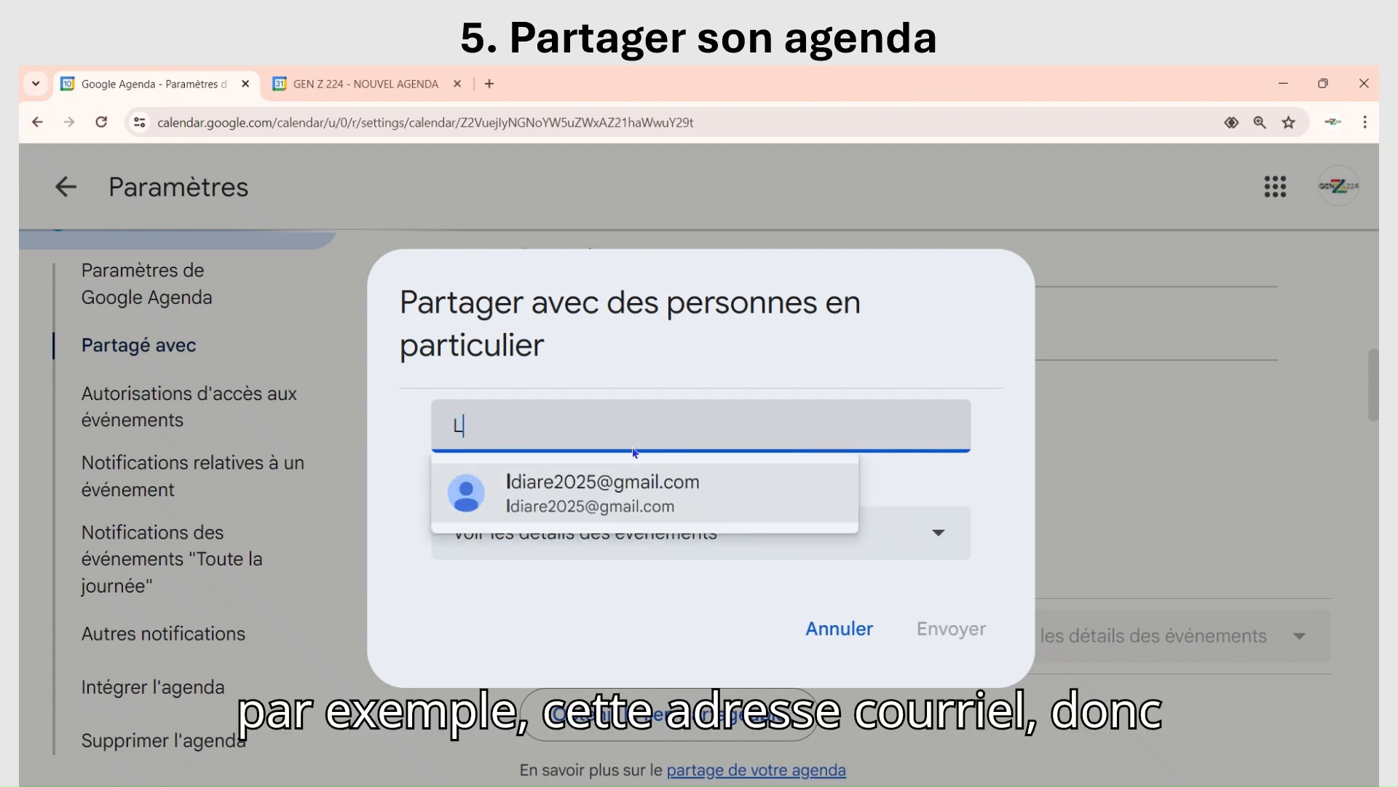
{"action": "left_click", "coordinate": [619, 490]}
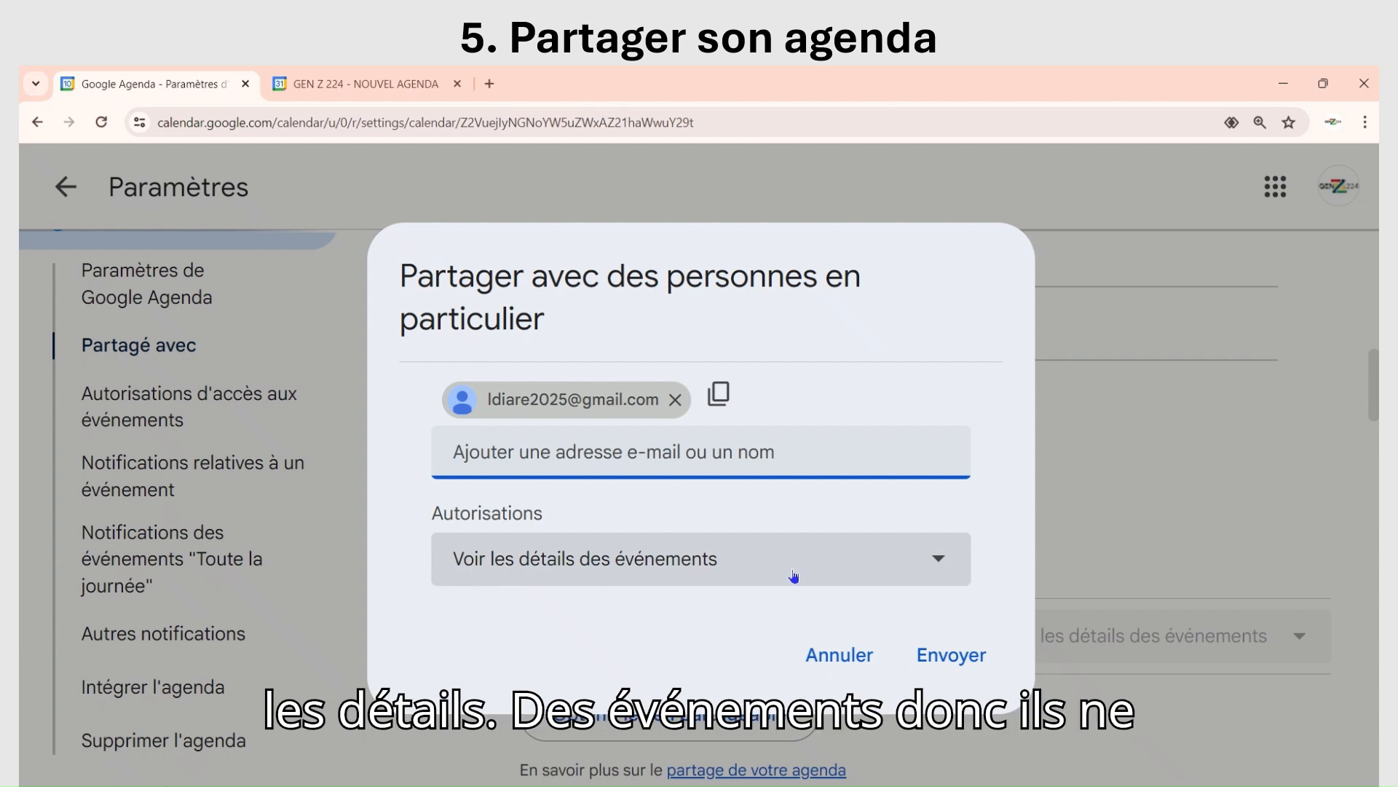
{"action": "left_click", "coordinate": [938, 562]}
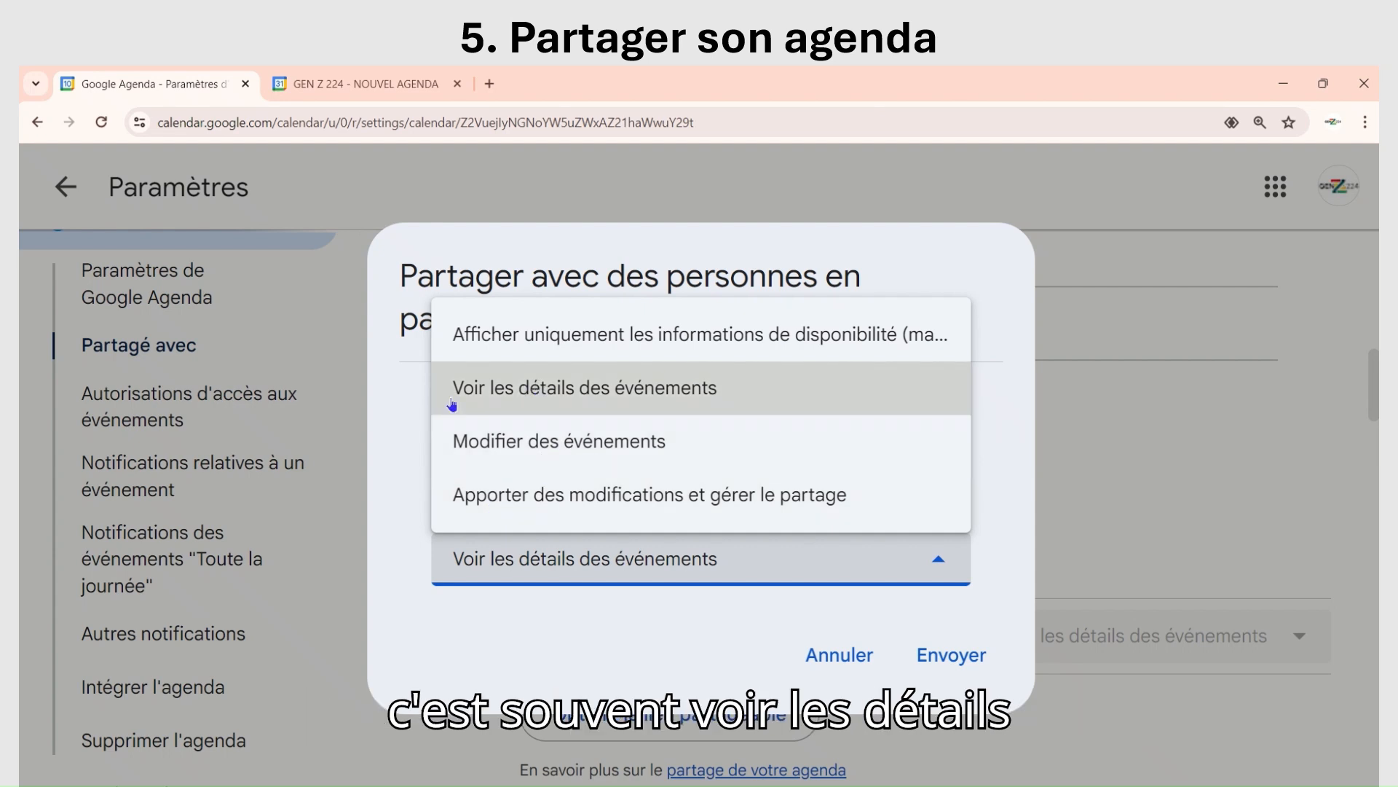
{"action": "left_click", "coordinate": [589, 395]}
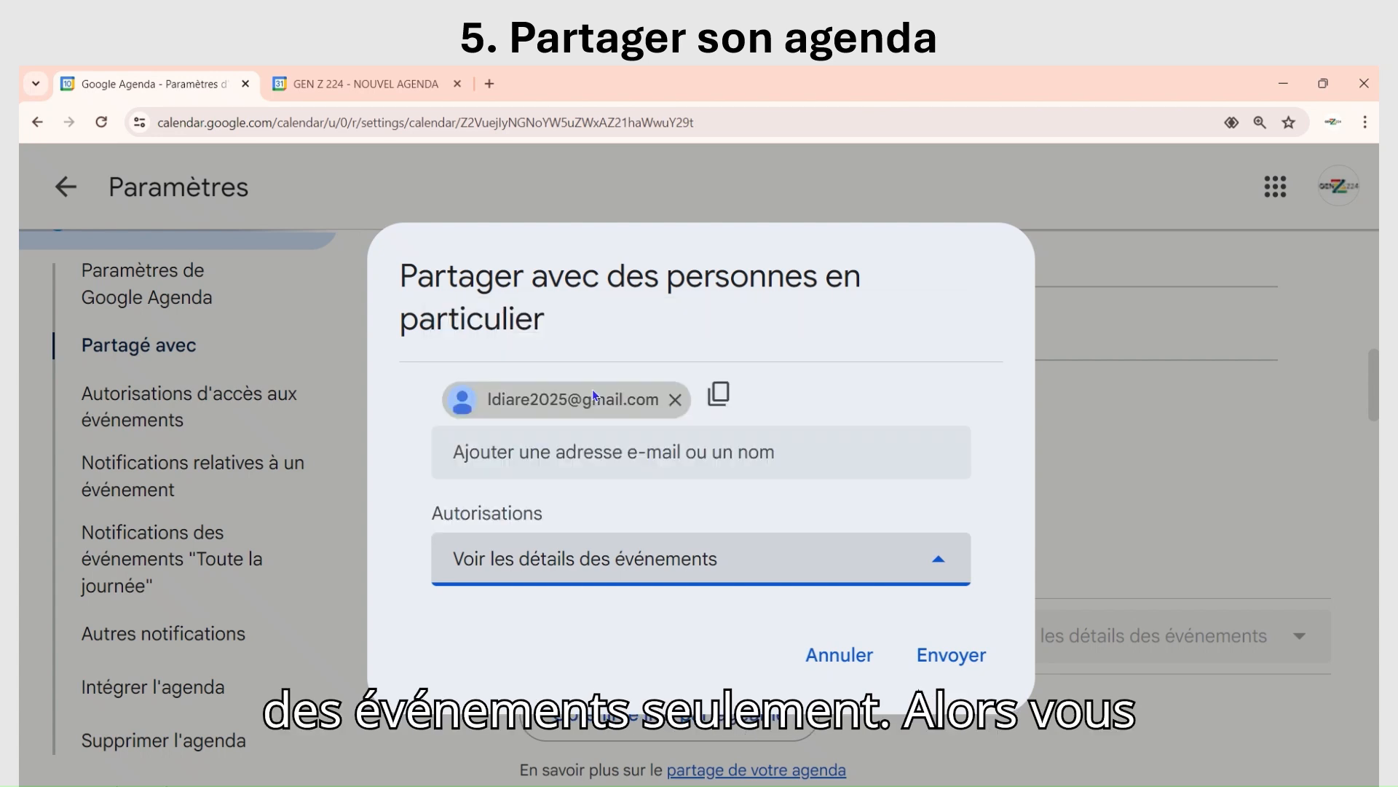
{"action": "left_click", "coordinate": [948, 659]}
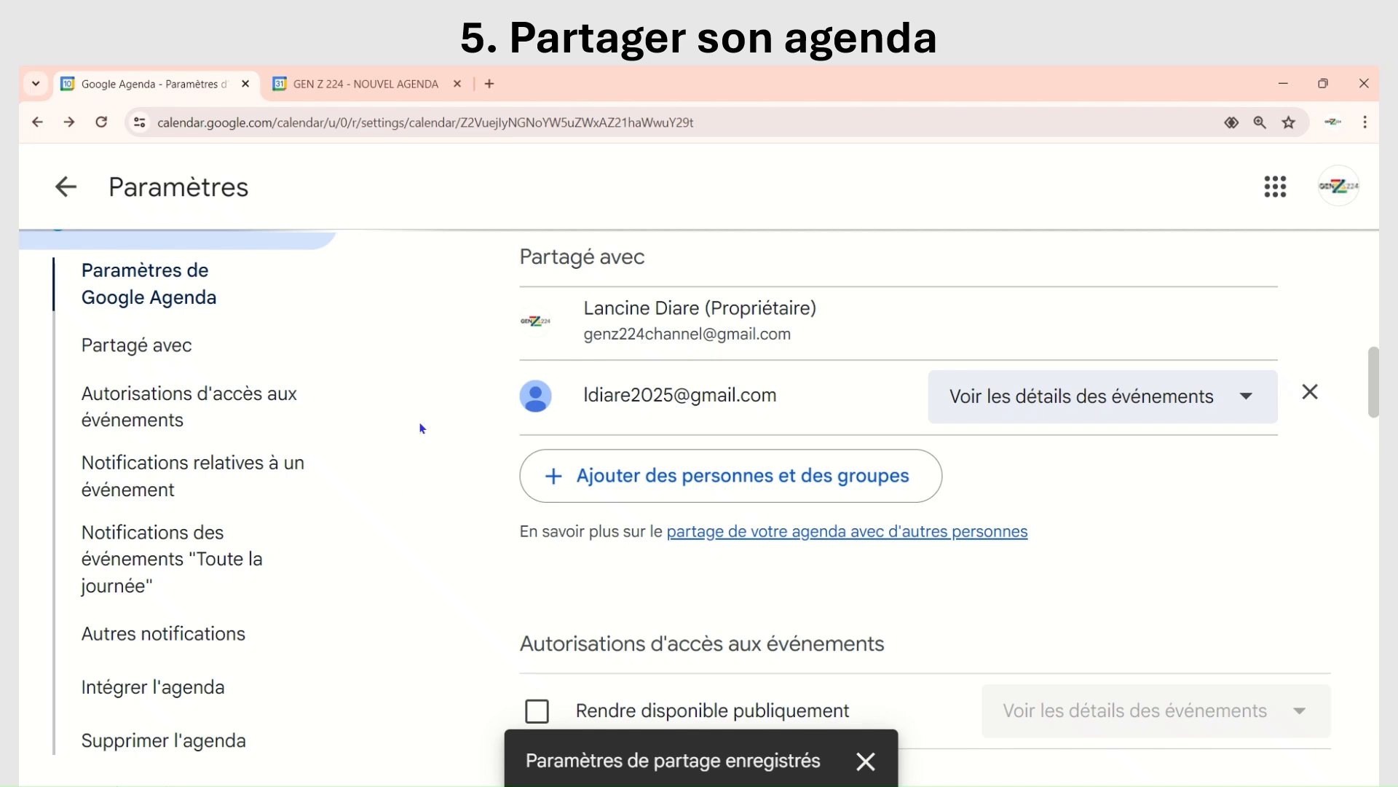
{"action": "mouse_move", "coordinate": [655, 93]}
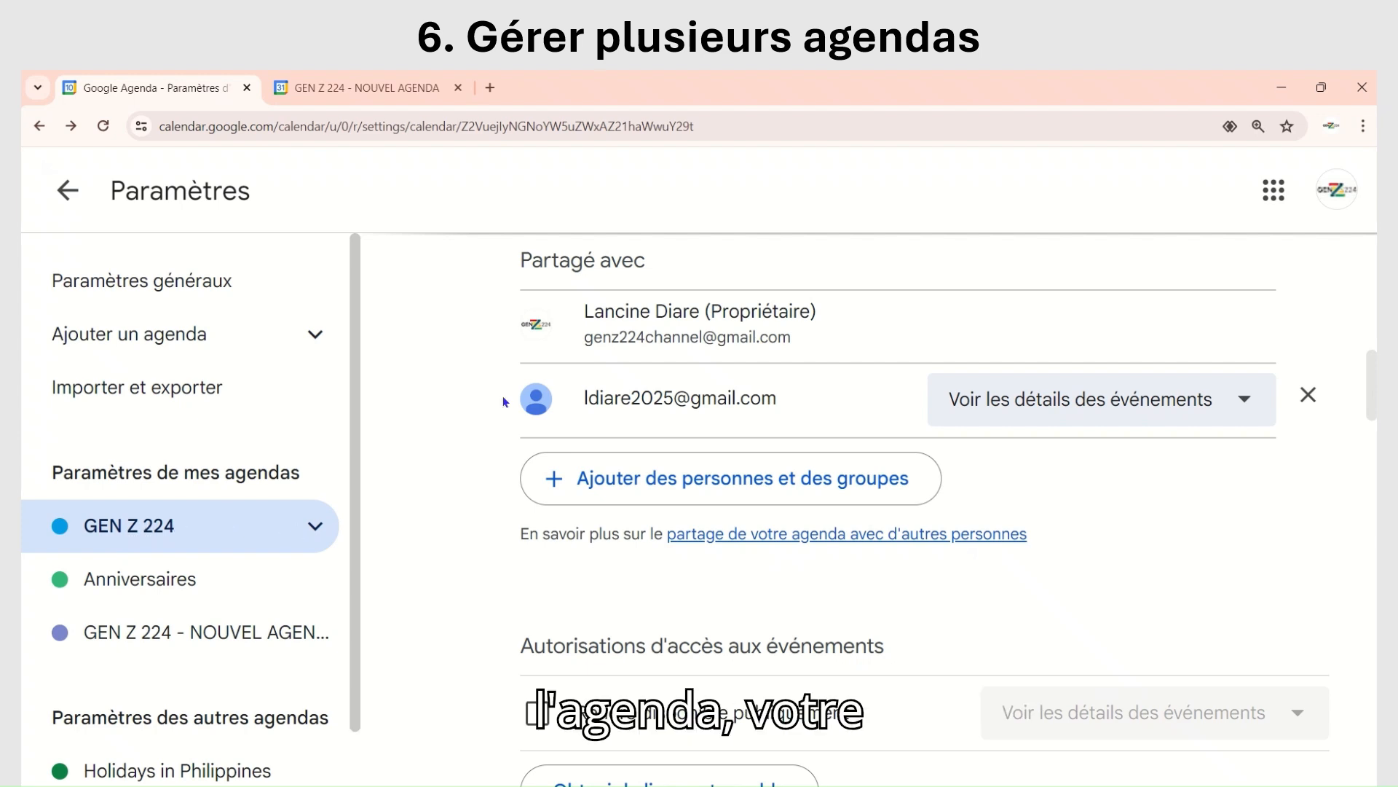
Step: Rename the GEN Z 224 calendar to "GEN Z 224- NOUVELLE GEN" and look over its description and other general settings
{"action": "scroll", "coordinate": [510, 397], "scroll_direction": "up", "scroll_amount": 8}
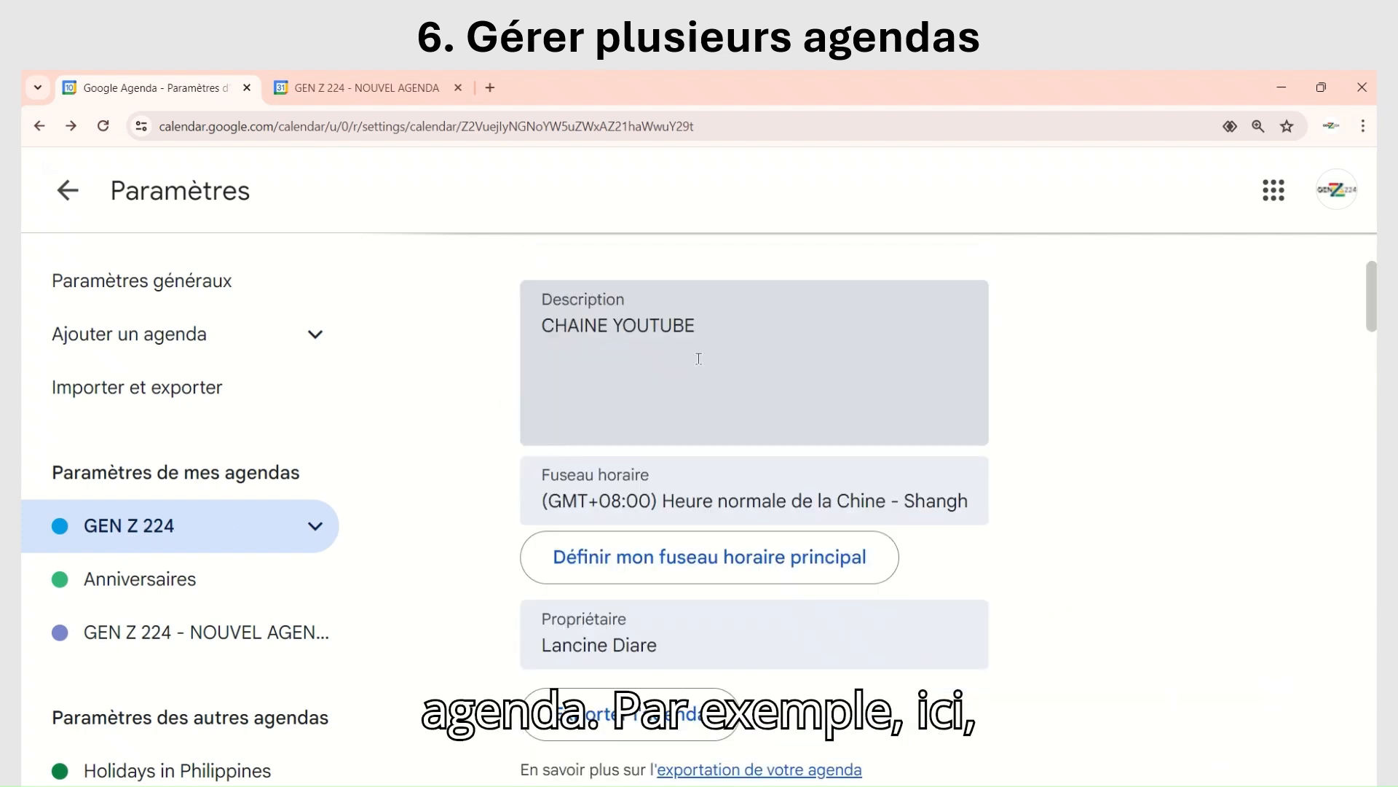
{"action": "scroll", "coordinate": [688, 360], "scroll_direction": "up", "scroll_amount": 2}
{"action": "left_click", "coordinate": [673, 367]}
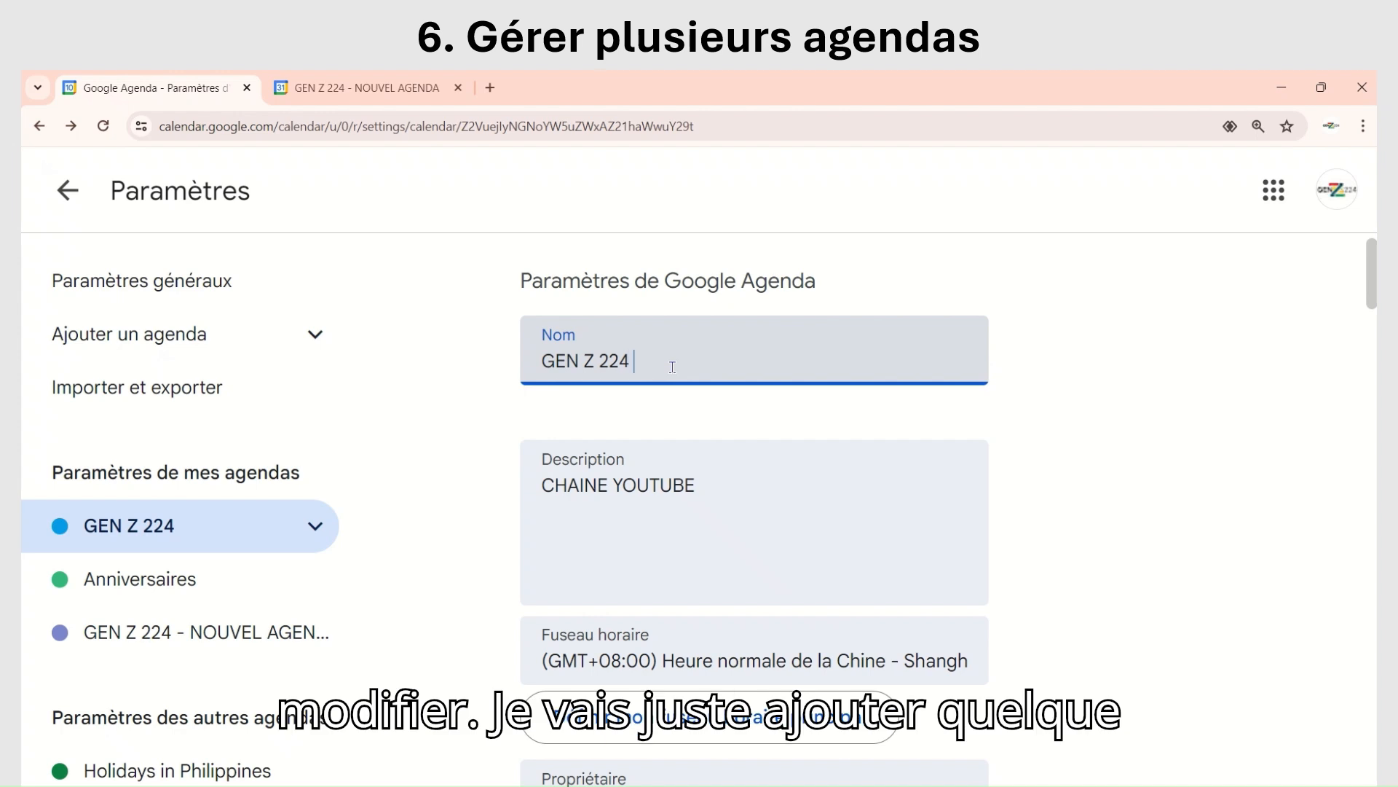
{"action": "key", "text": "BackSpace"}
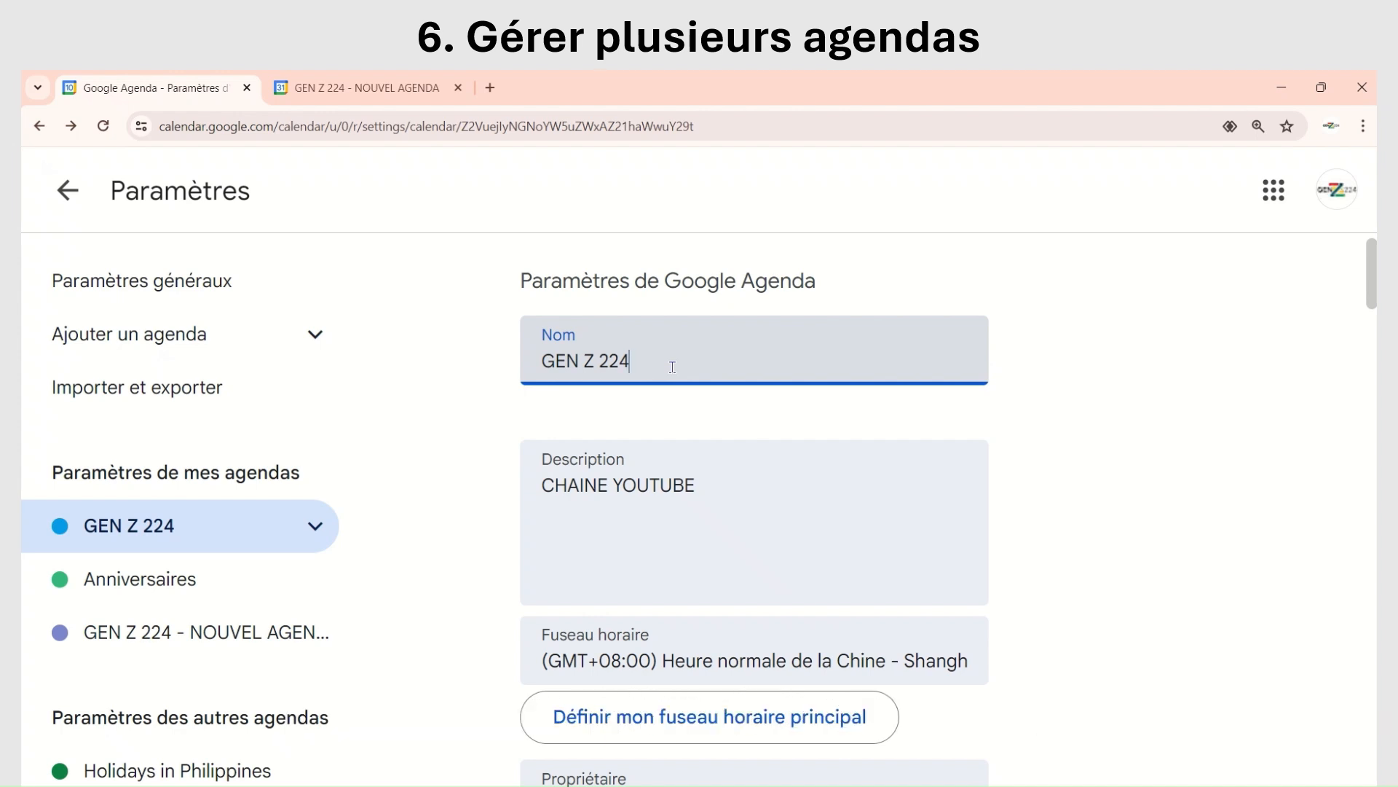
{"action": "type", "text": "-"}
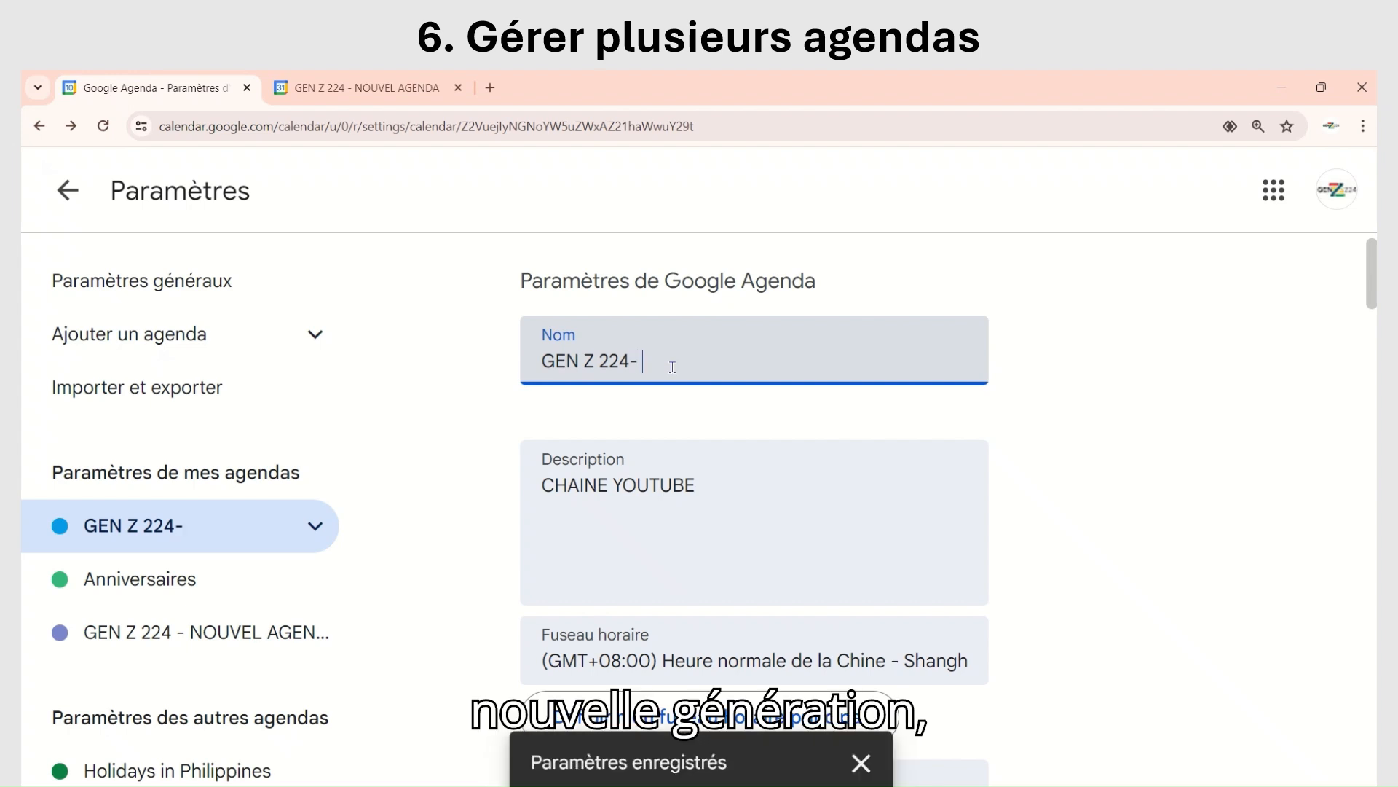
{"action": "type", "text": " NOU"}
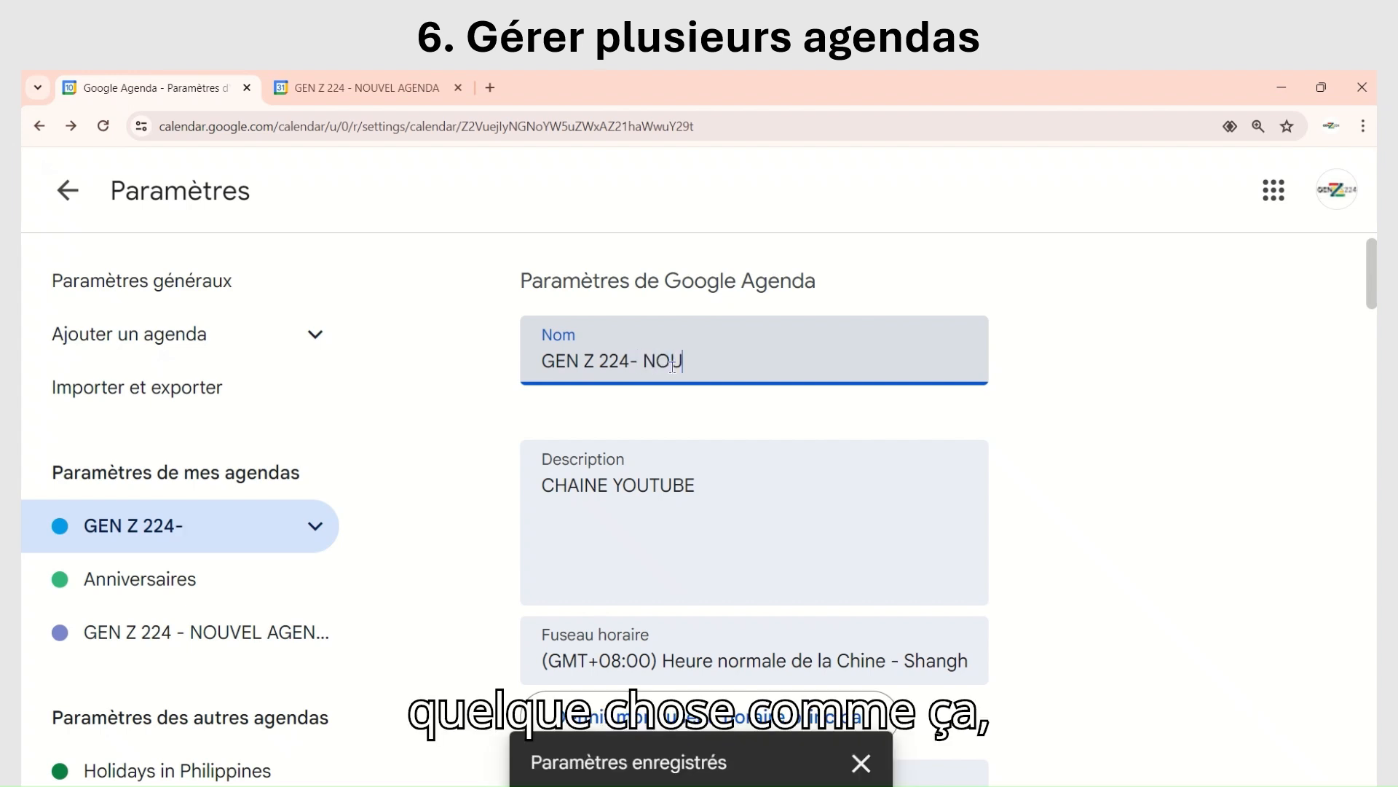
{"action": "type", "text": "VELLE GEN"}
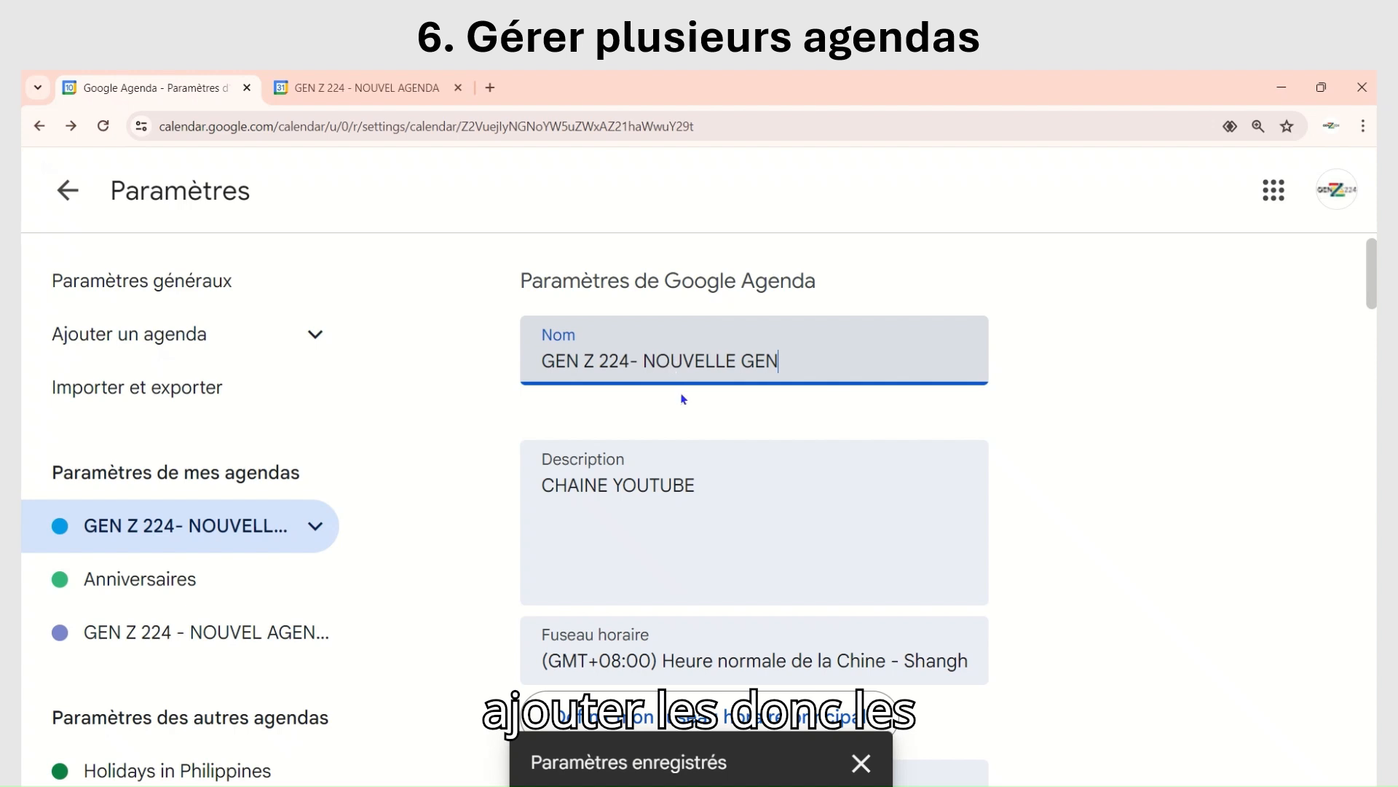
{"action": "scroll", "coordinate": [610, 359], "scroll_direction": "down", "scroll_amount": 3}
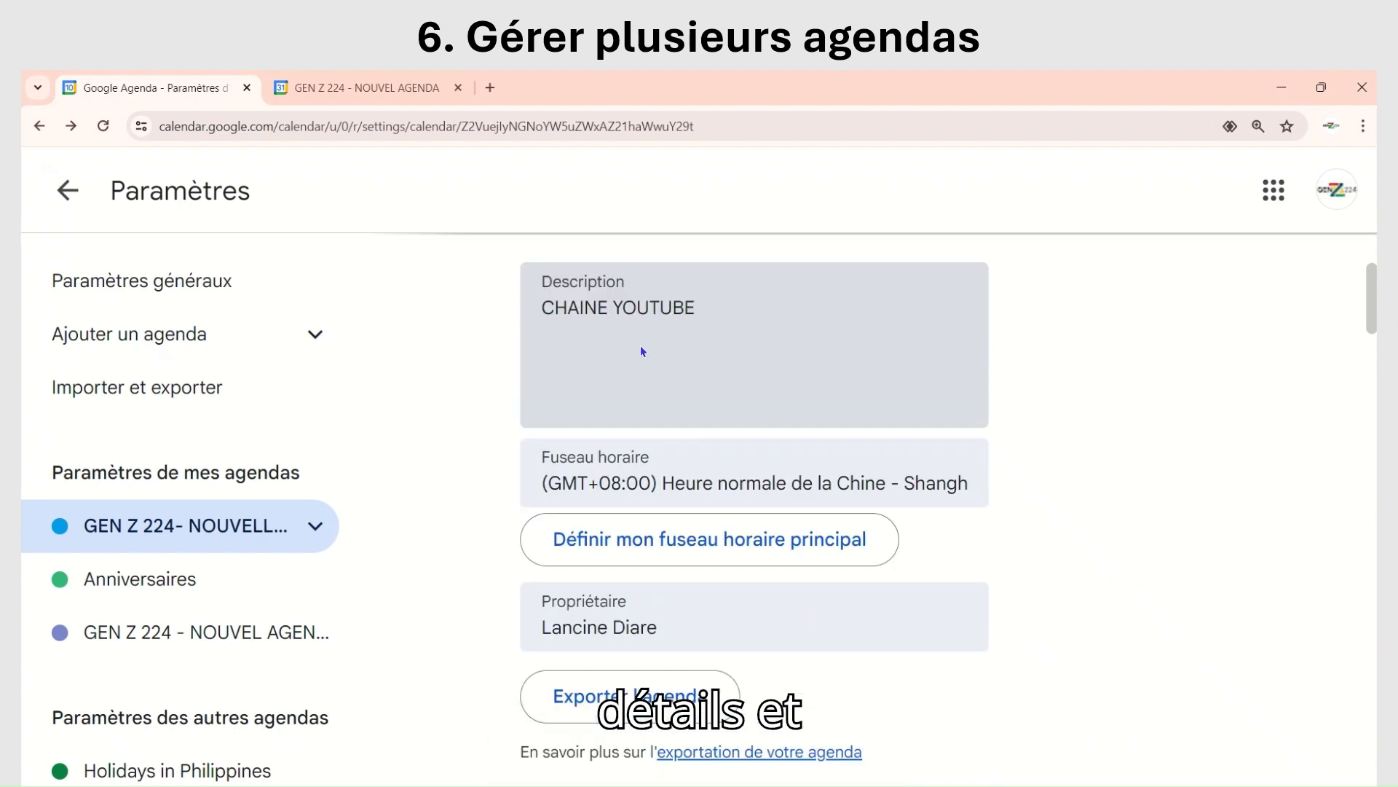
{"action": "scroll", "coordinate": [605, 342], "scroll_direction": "down", "scroll_amount": 6}
{"action": "scroll", "coordinate": [582, 392], "scroll_direction": "up", "scroll_amount": 8}
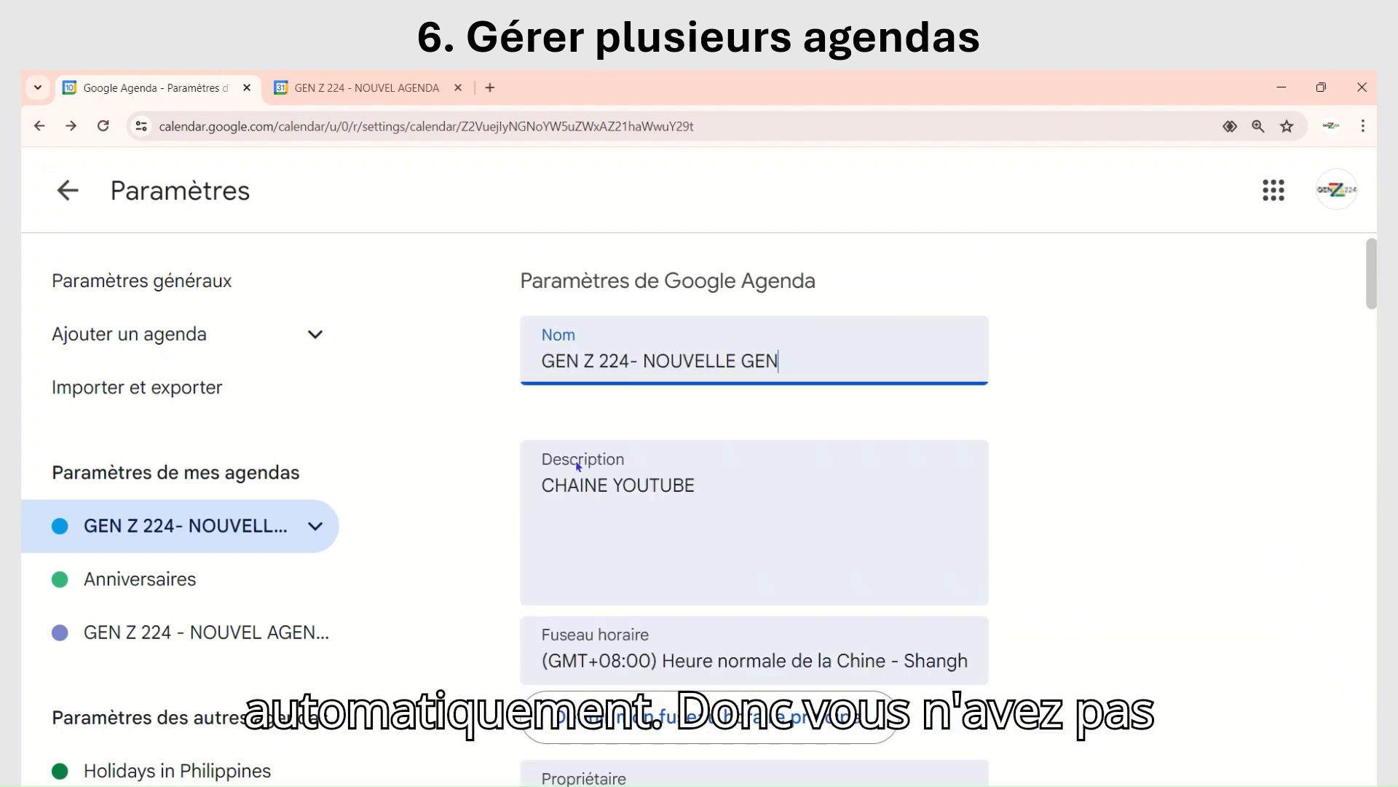
{"action": "left_click", "coordinate": [1087, 398]}
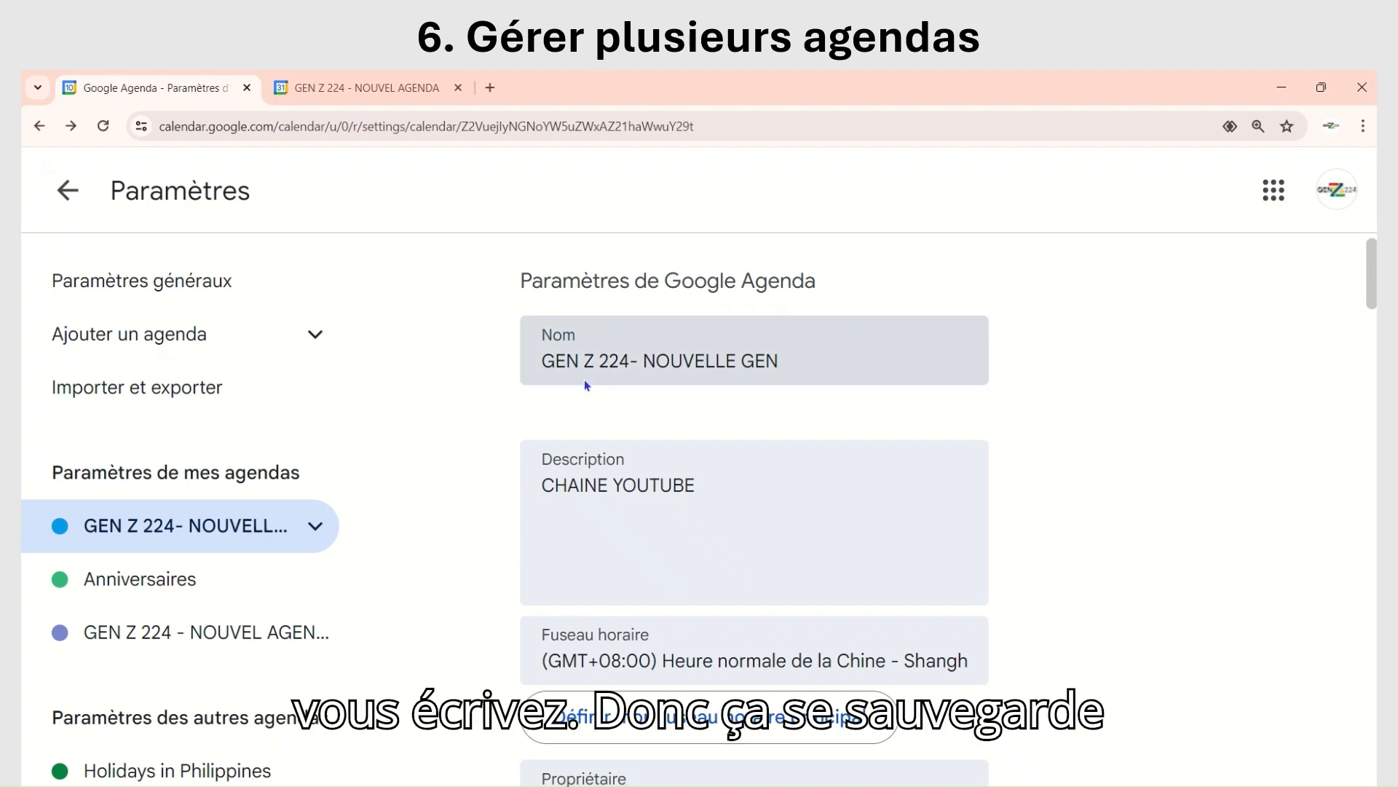
Step: Examine the GEN Z 224- NOUVELLE GEN calendar's general settings, its Partagé avec list and its event access permissions
{"action": "scroll", "coordinate": [721, 422], "scroll_direction": "down", "scroll_amount": 1}
{"action": "scroll", "coordinate": [1098, 365], "scroll_direction": "down", "scroll_amount": 1}
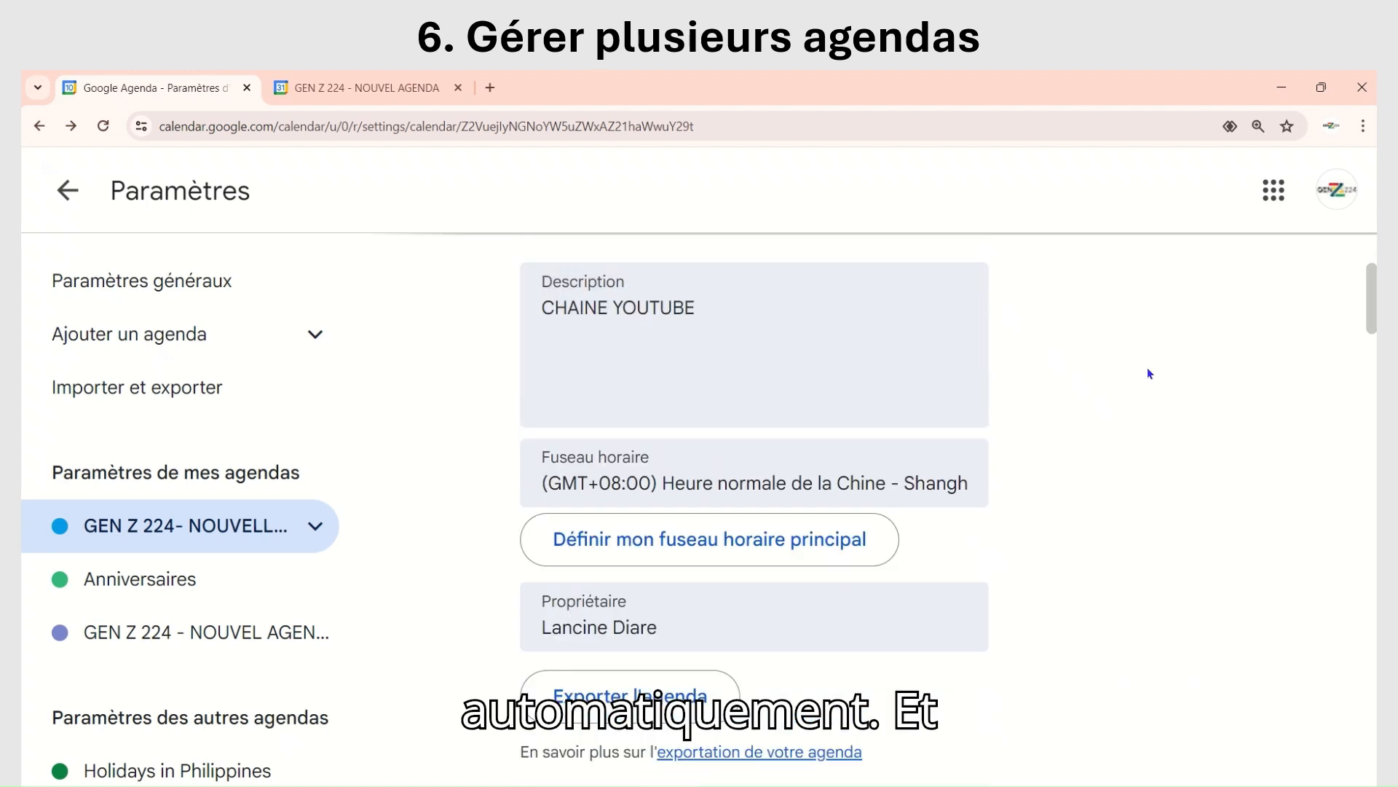
{"action": "scroll", "coordinate": [1148, 374], "scroll_direction": "down", "scroll_amount": 3}
{"action": "scroll", "coordinate": [976, 393], "scroll_direction": "down", "scroll_amount": 2}
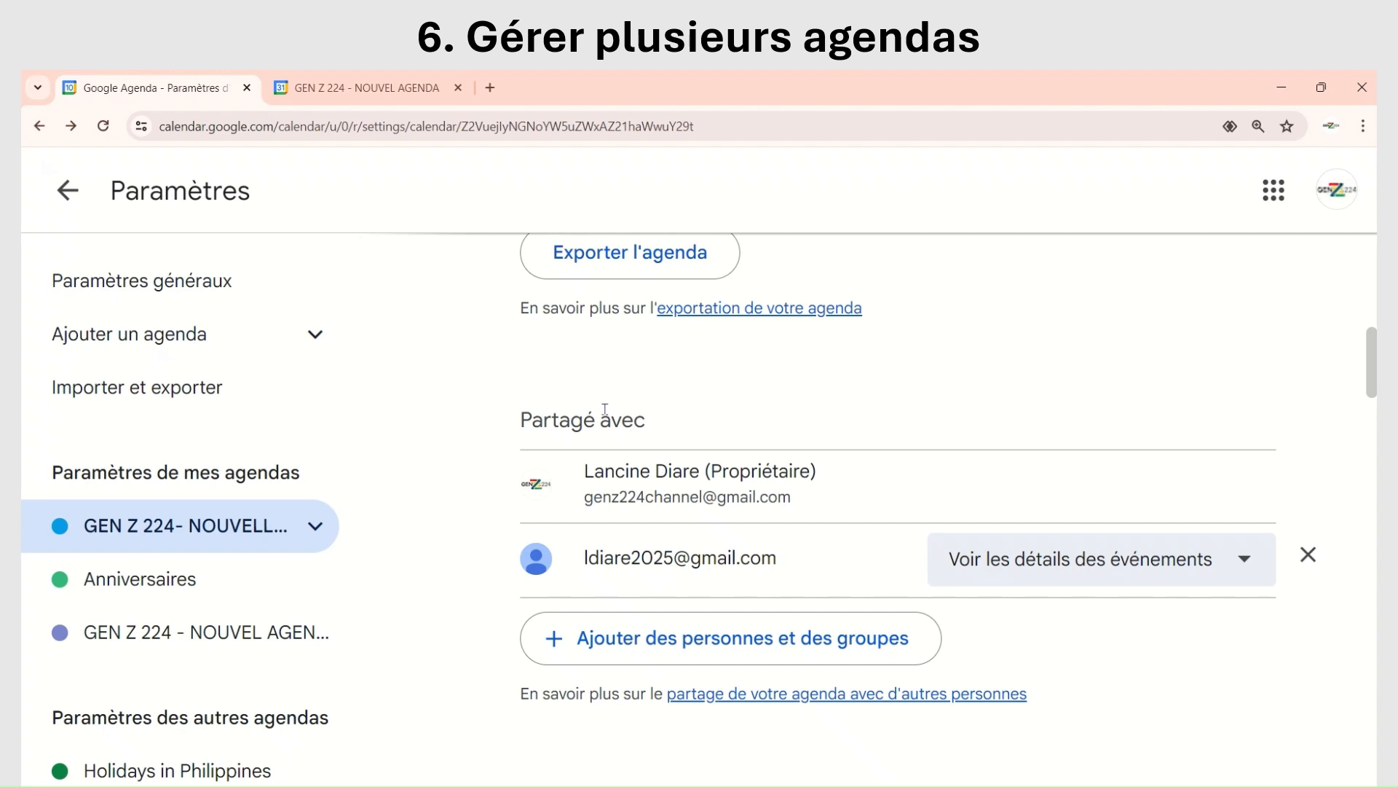
{"action": "scroll", "coordinate": [606, 397], "scroll_direction": "up", "scroll_amount": 10}
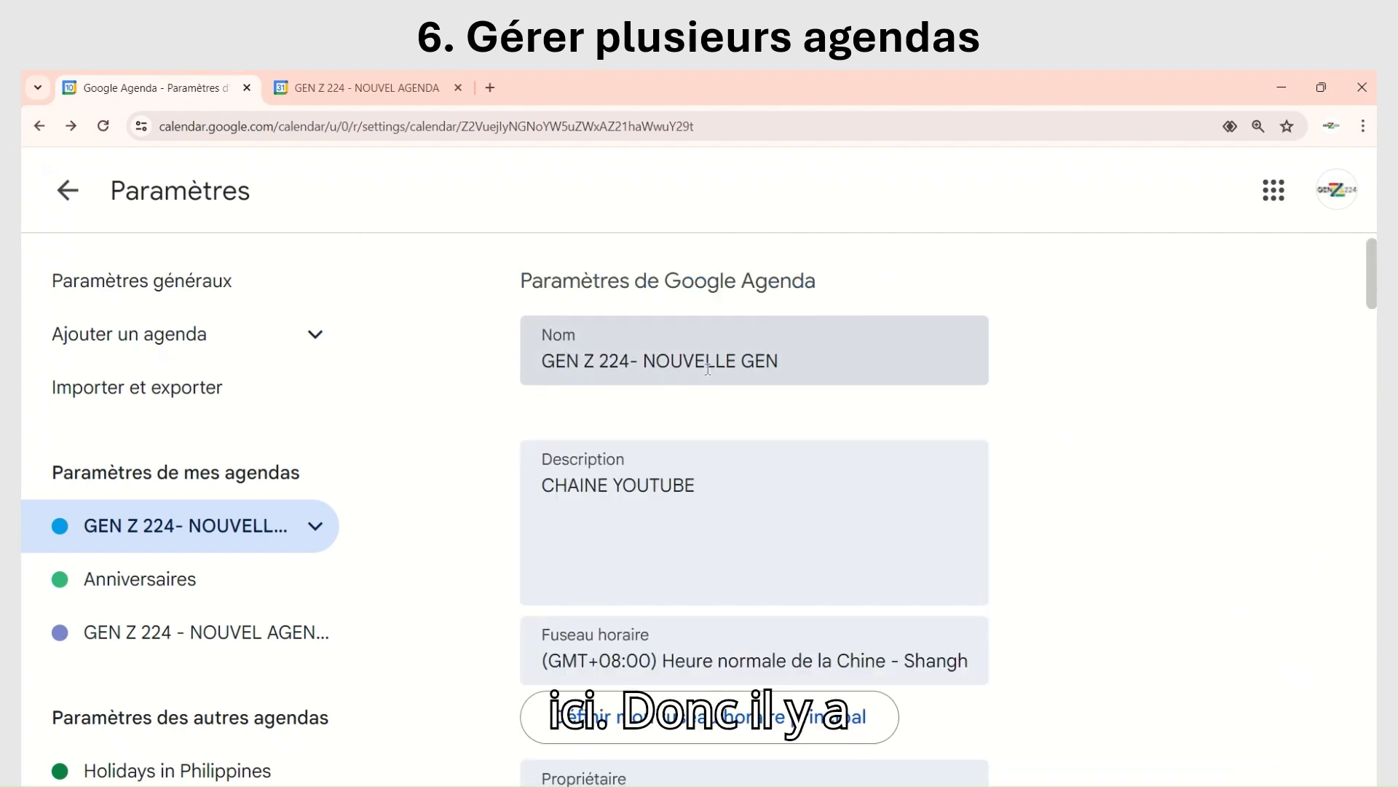
{"action": "scroll", "coordinate": [708, 370], "scroll_direction": "down", "scroll_amount": 10}
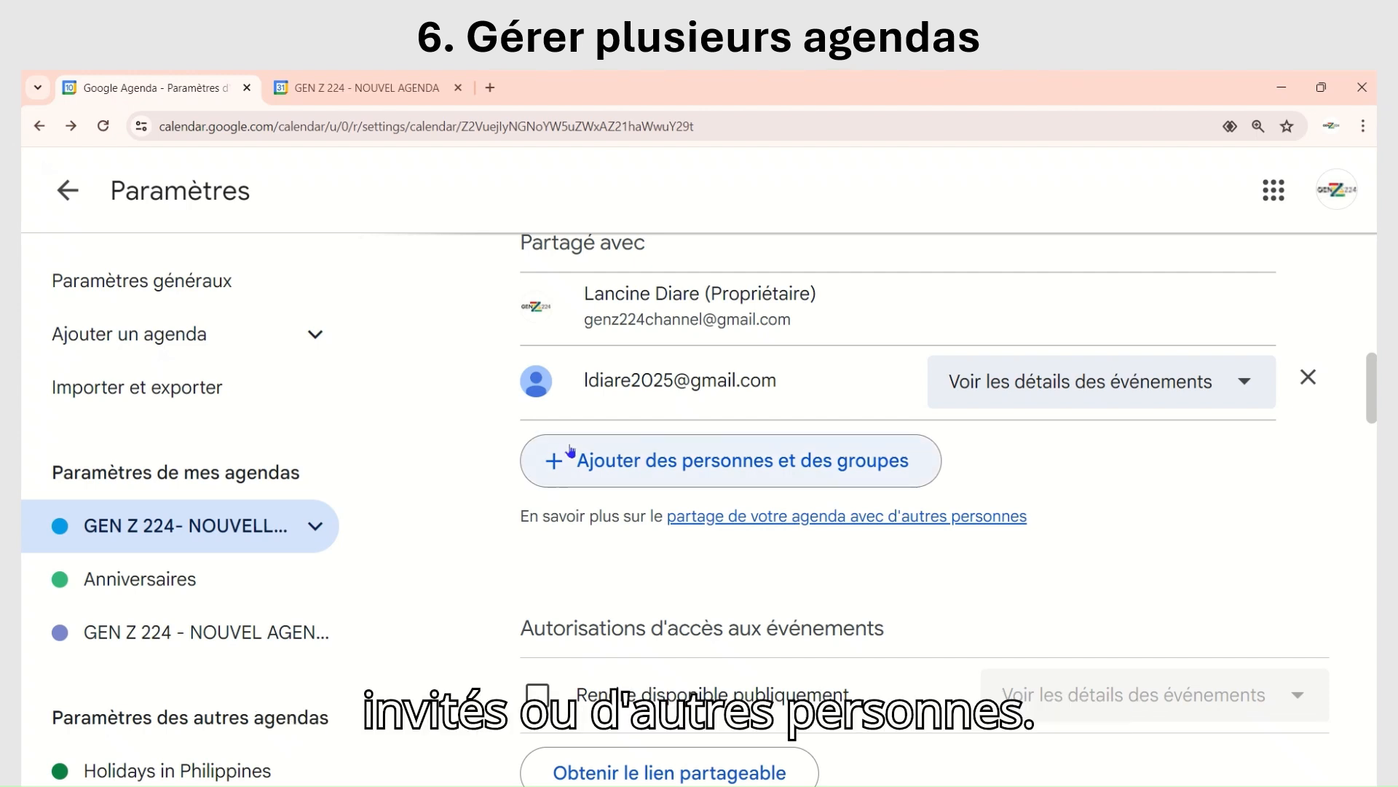
{"action": "scroll", "coordinate": [531, 473], "scroll_direction": "down", "scroll_amount": 1}
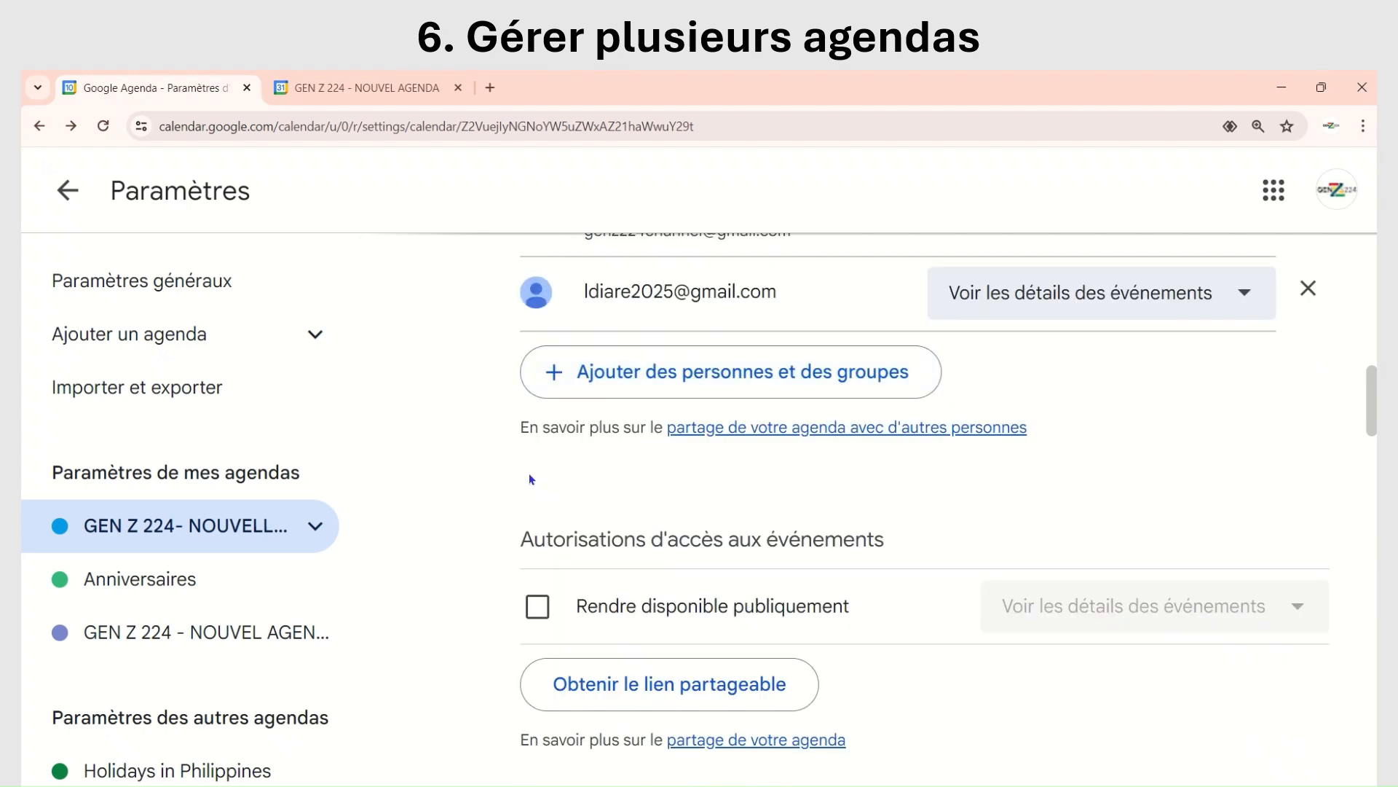
{"action": "scroll", "coordinate": [547, 471], "scroll_direction": "down", "scroll_amount": 2}
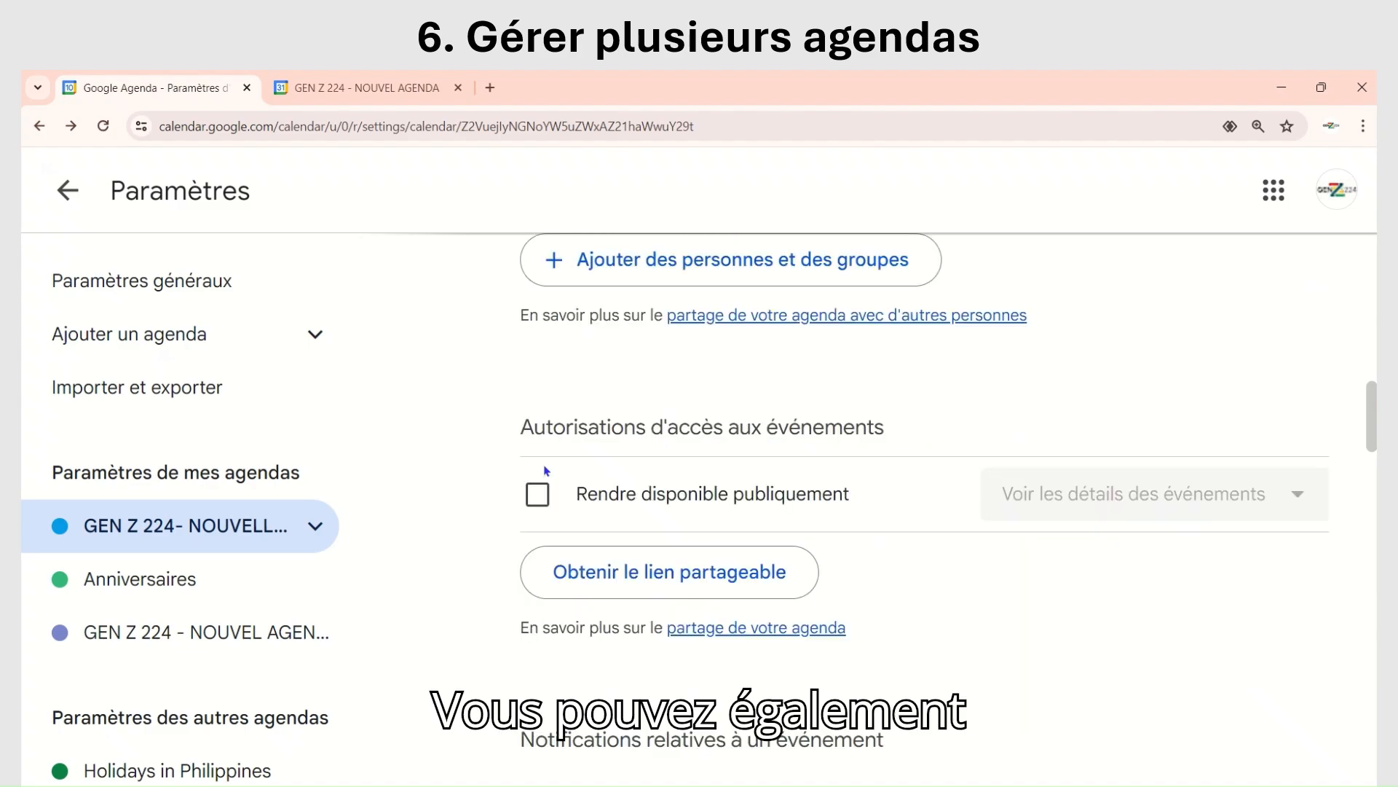
{"action": "scroll", "coordinate": [481, 487], "scroll_direction": "up", "scroll_amount": 8}
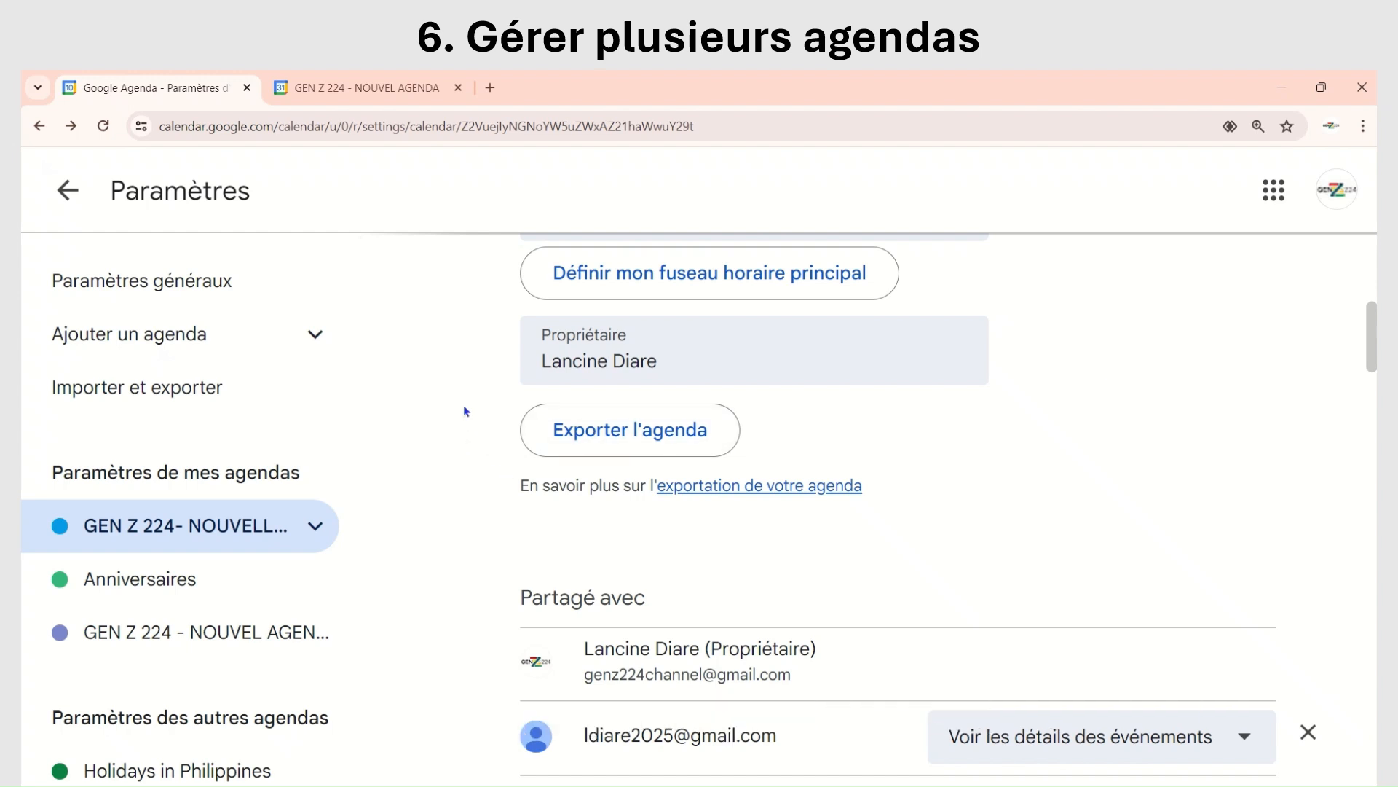
Step: Get the shareable link to the GEN Z 224- NOUVELLE GEN calendar, copy it and close the link dialog
{"action": "scroll", "coordinate": [466, 411], "scroll_direction": "down", "scroll_amount": 2}
{"action": "scroll", "coordinate": [466, 411], "scroll_direction": "down", "scroll_amount": 1}
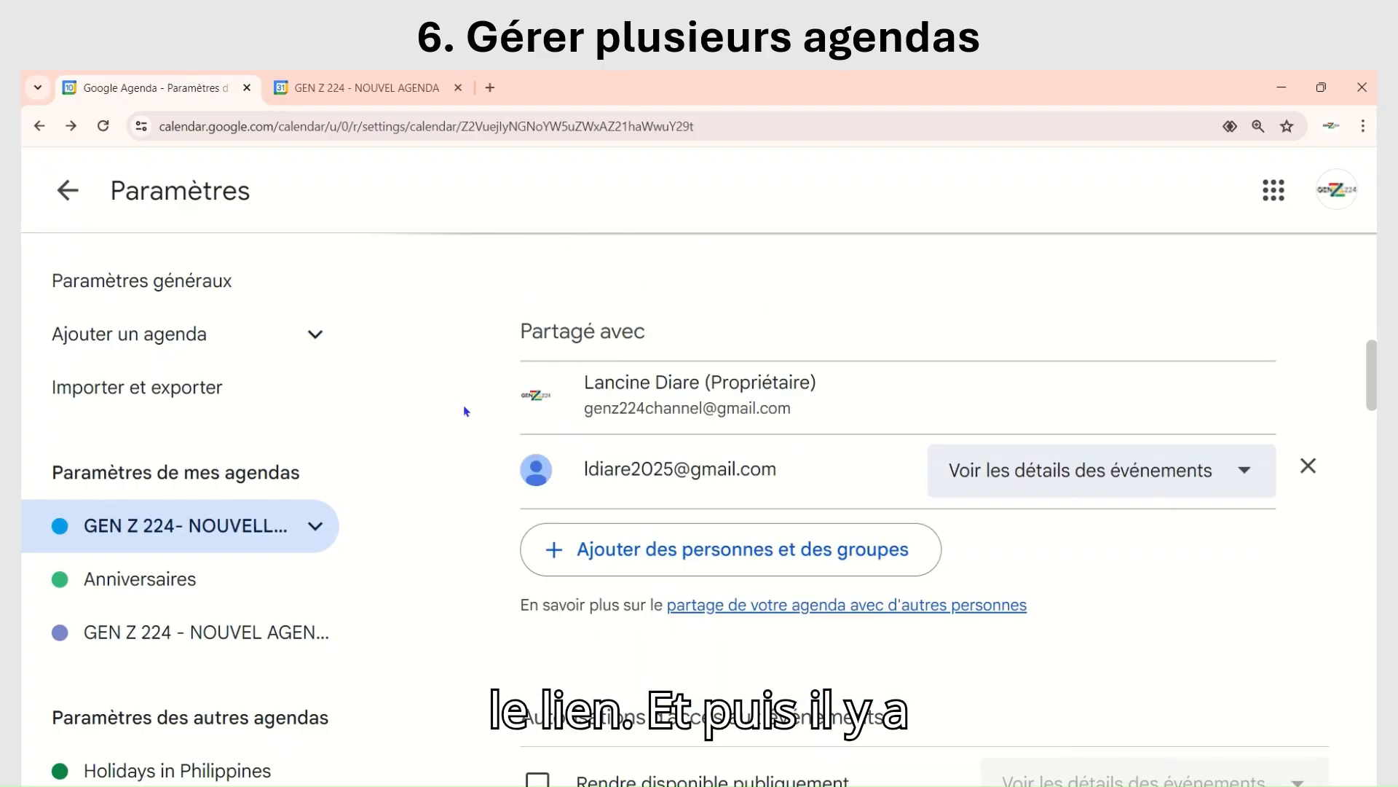
{"action": "scroll", "coordinate": [466, 411], "scroll_direction": "down", "scroll_amount": 2}
{"action": "scroll", "coordinate": [466, 411], "scroll_direction": "down", "scroll_amount": 2}
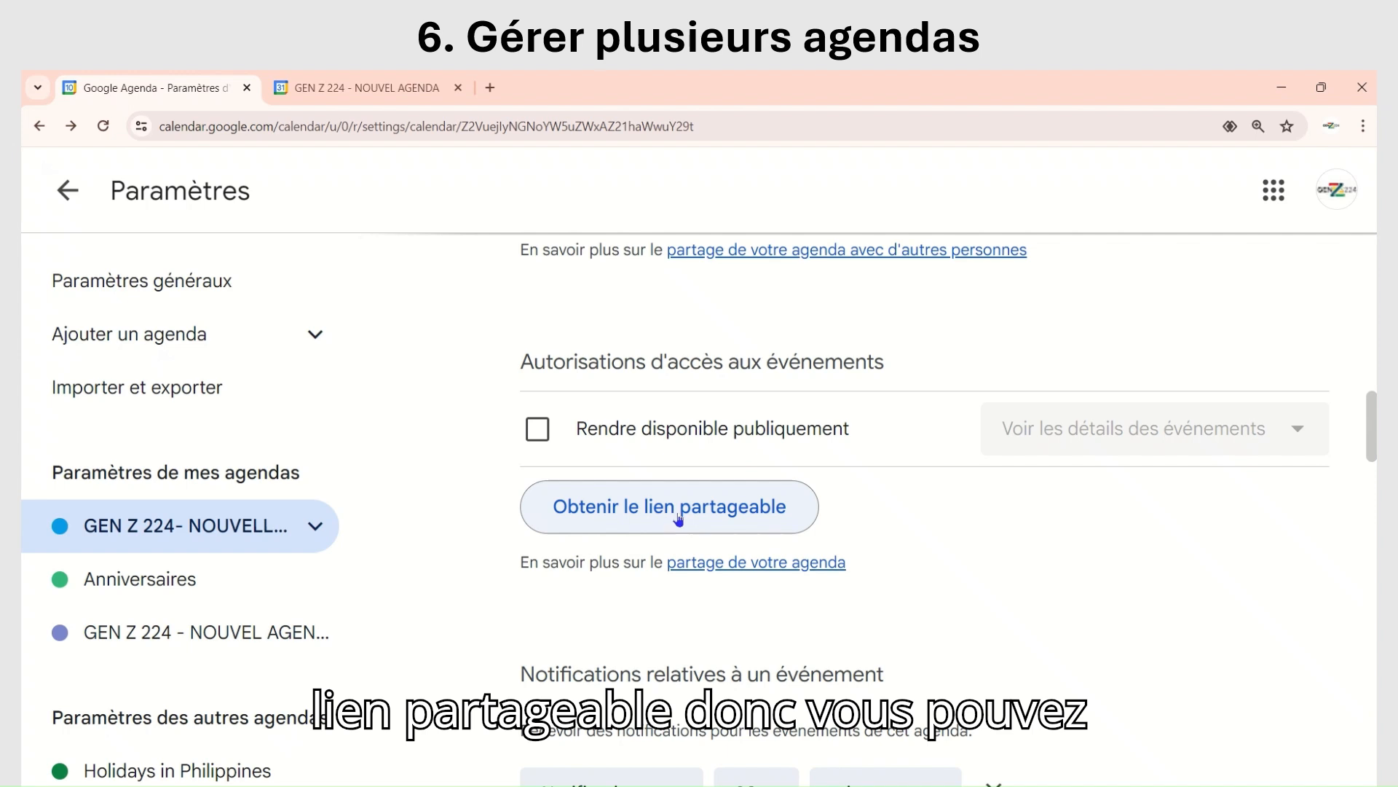
{"action": "left_click", "coordinate": [625, 510]}
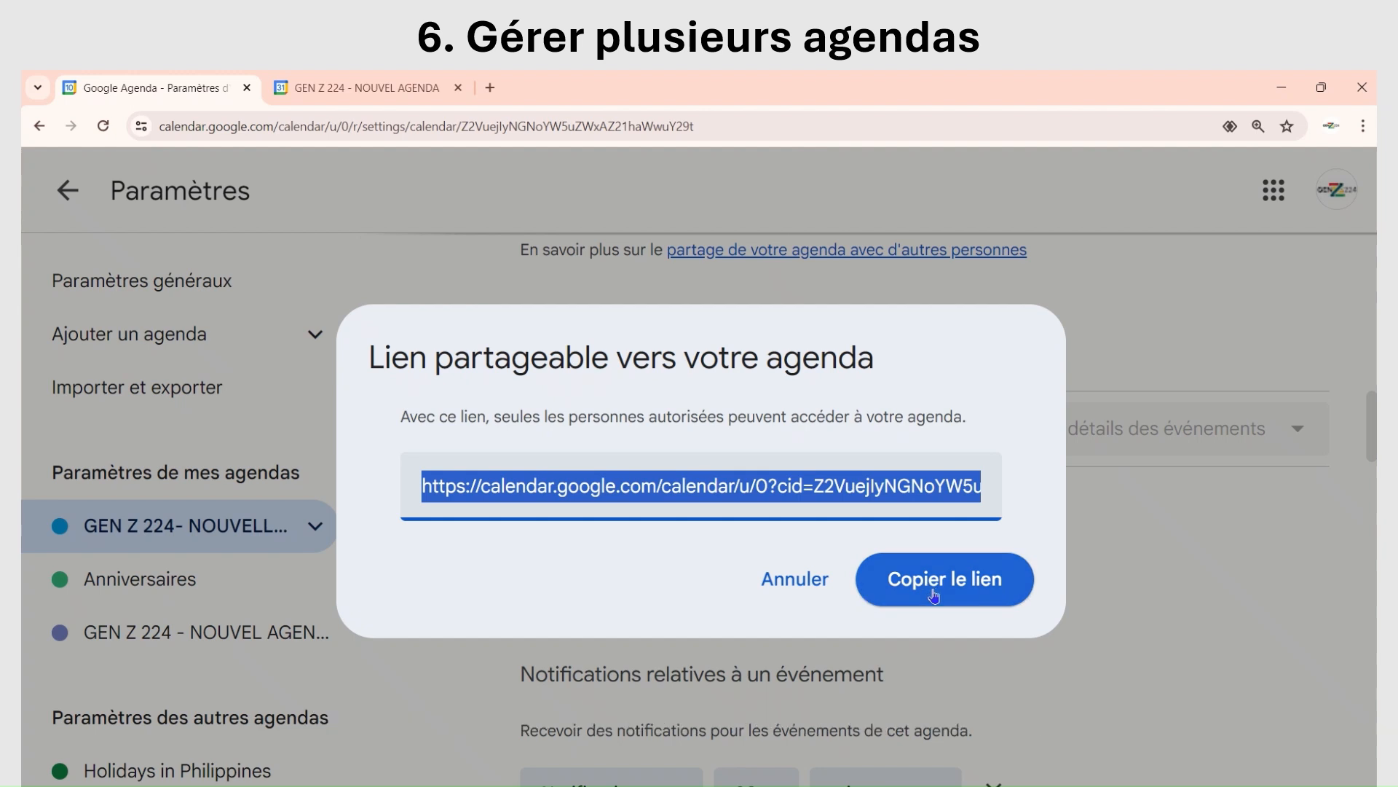
{"action": "left_click", "coordinate": [933, 583]}
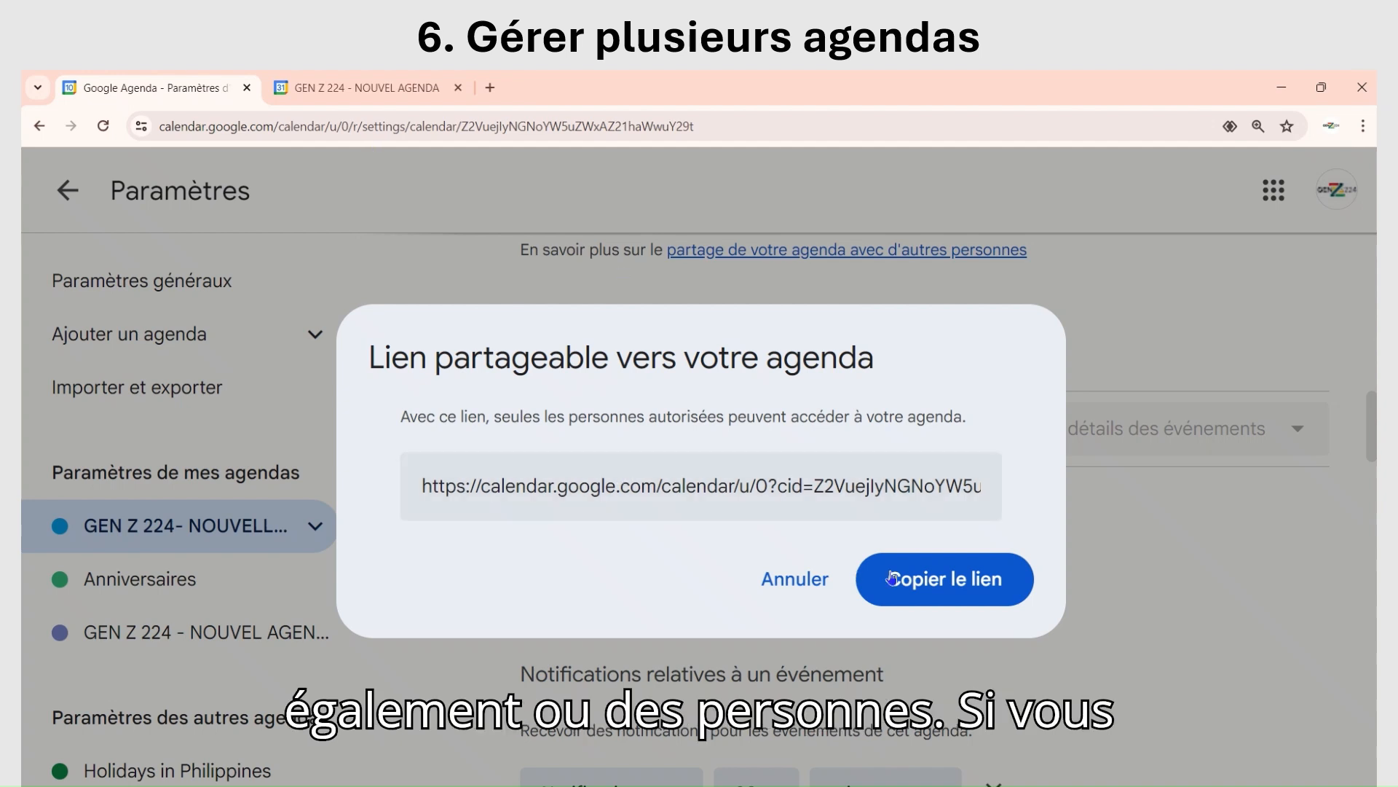
{"action": "left_click", "coordinate": [941, 583]}
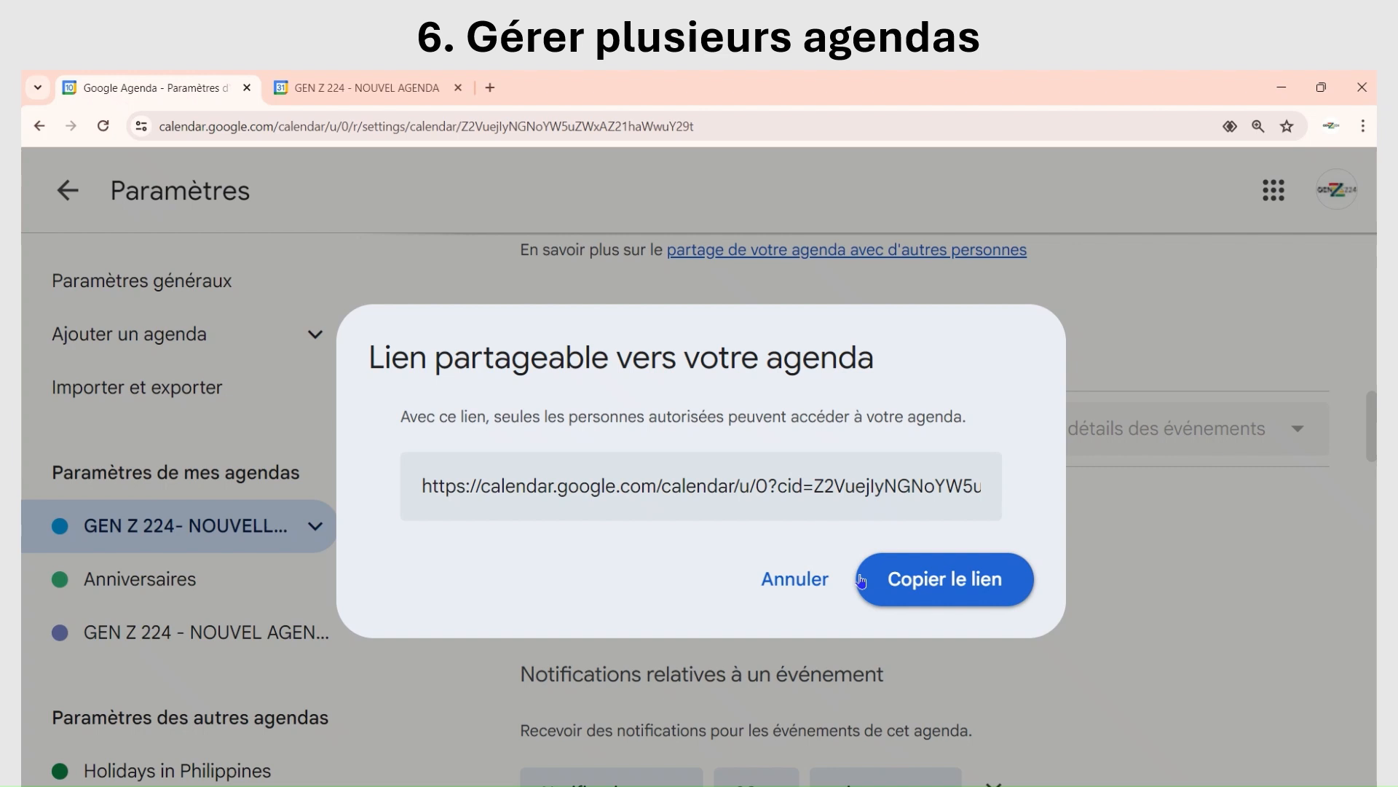
{"action": "left_click", "coordinate": [1122, 534]}
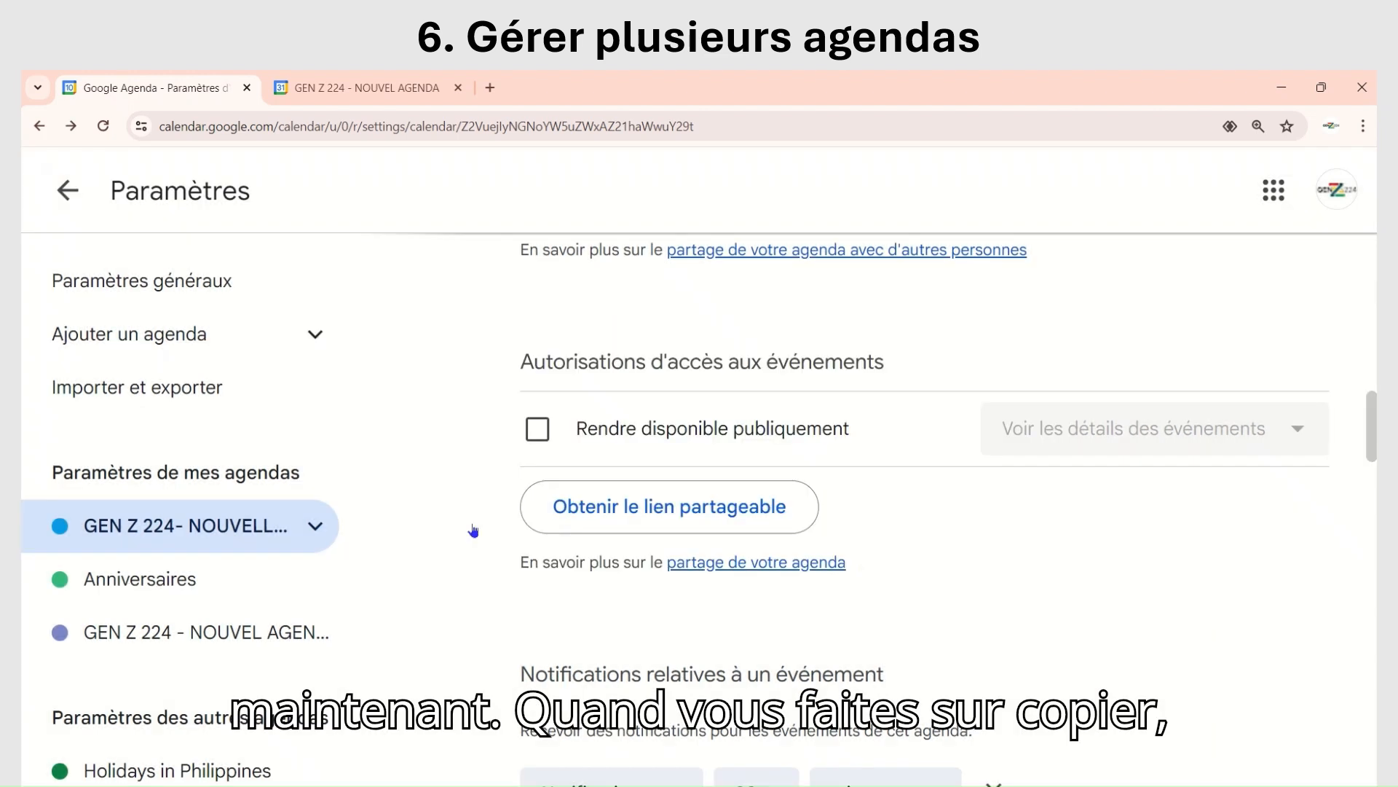
Step: Look through the calendar's event notifications, other e-mail notifications, Intégrer l'agenda addresses and Supprimer l'agenda section
{"action": "scroll", "coordinate": [473, 528], "scroll_direction": "down", "scroll_amount": 3}
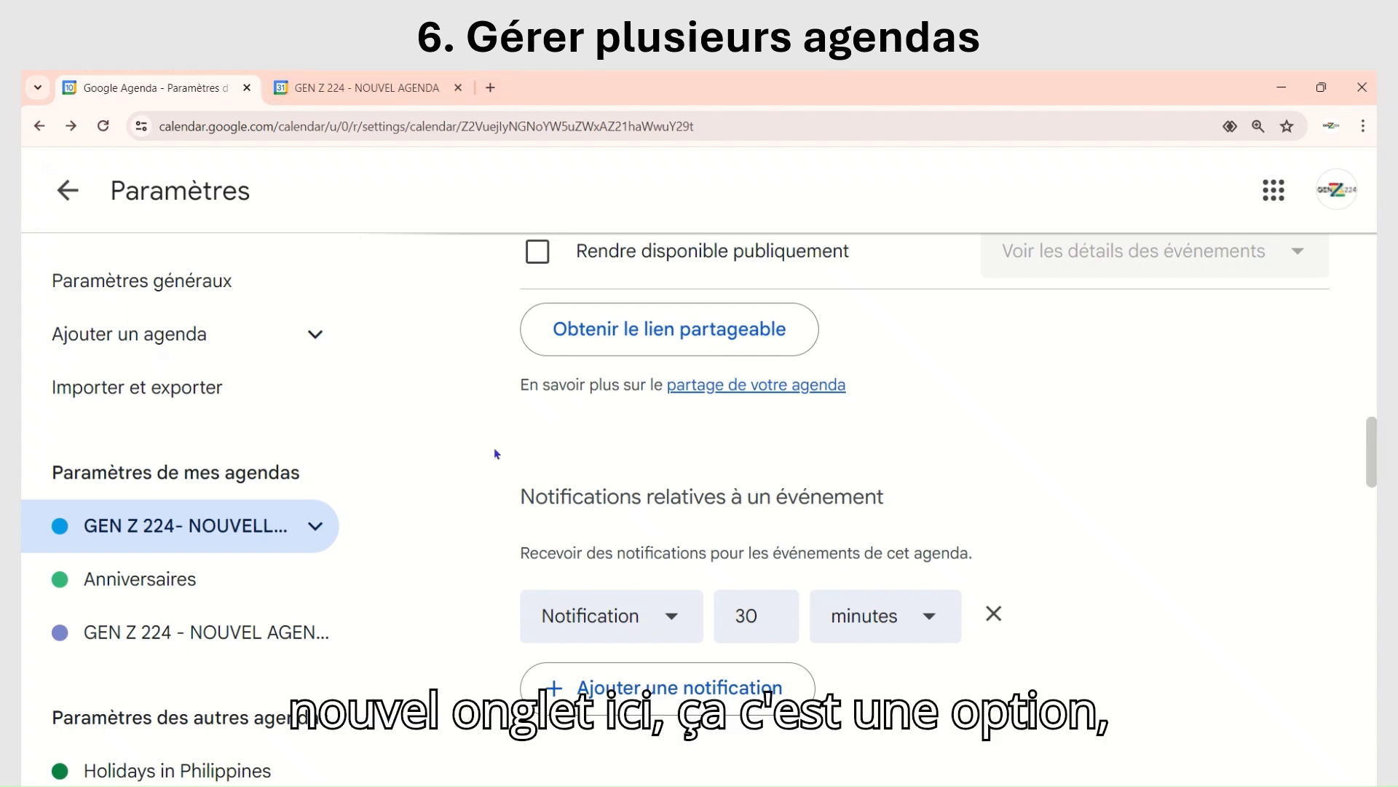
{"action": "scroll", "coordinate": [468, 428], "scroll_direction": "down", "scroll_amount": 3}
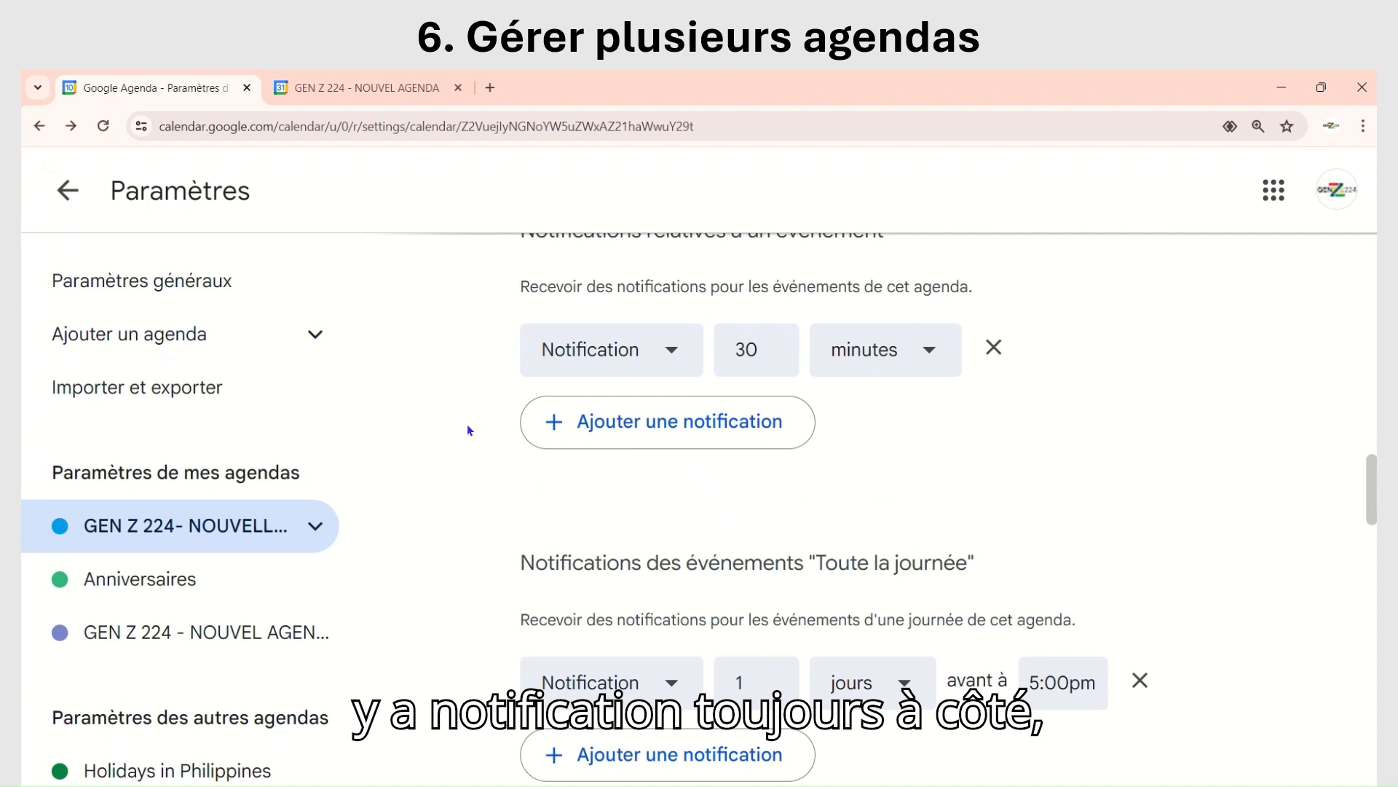
{"action": "scroll", "coordinate": [510, 484], "scroll_direction": "down", "scroll_amount": 10}
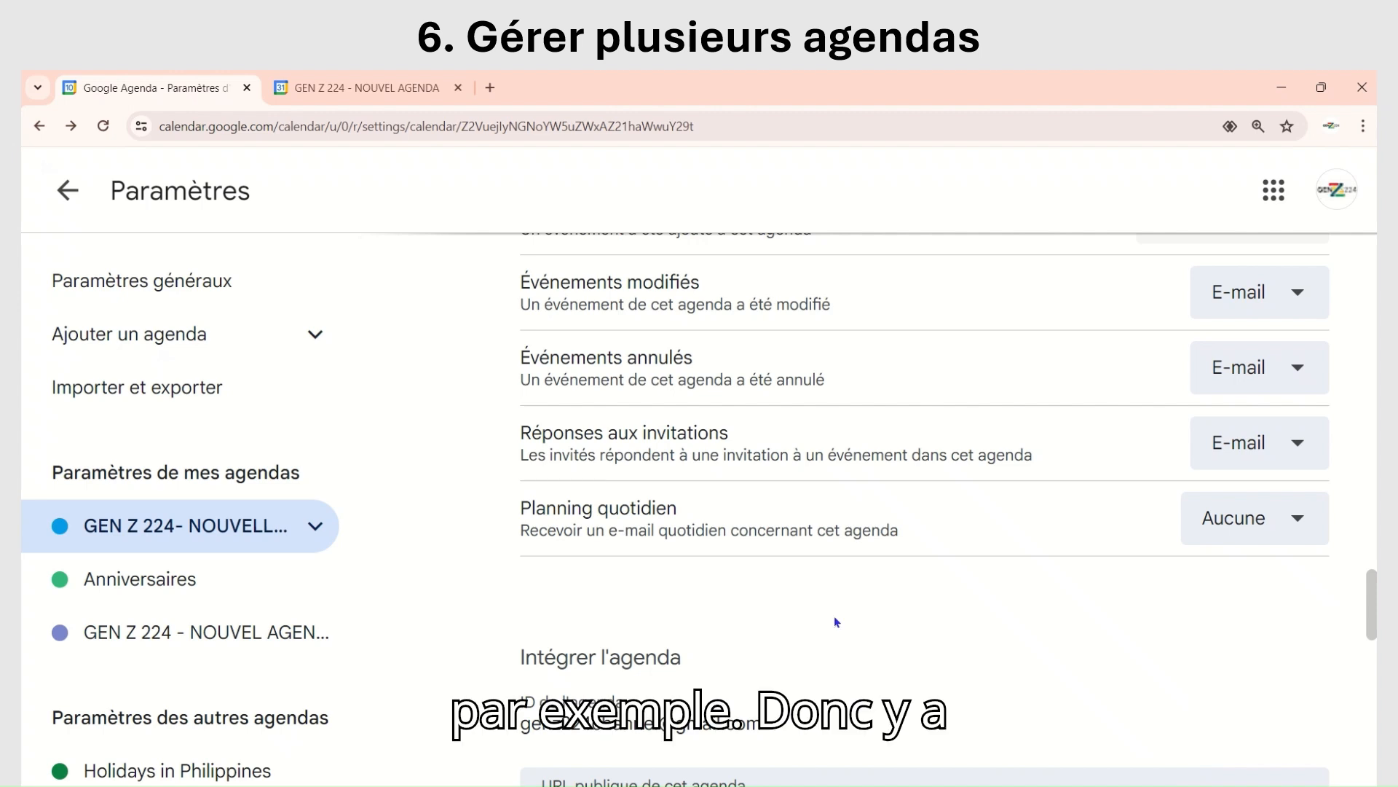
{"action": "scroll", "coordinate": [1101, 535], "scroll_direction": "up", "scroll_amount": 1}
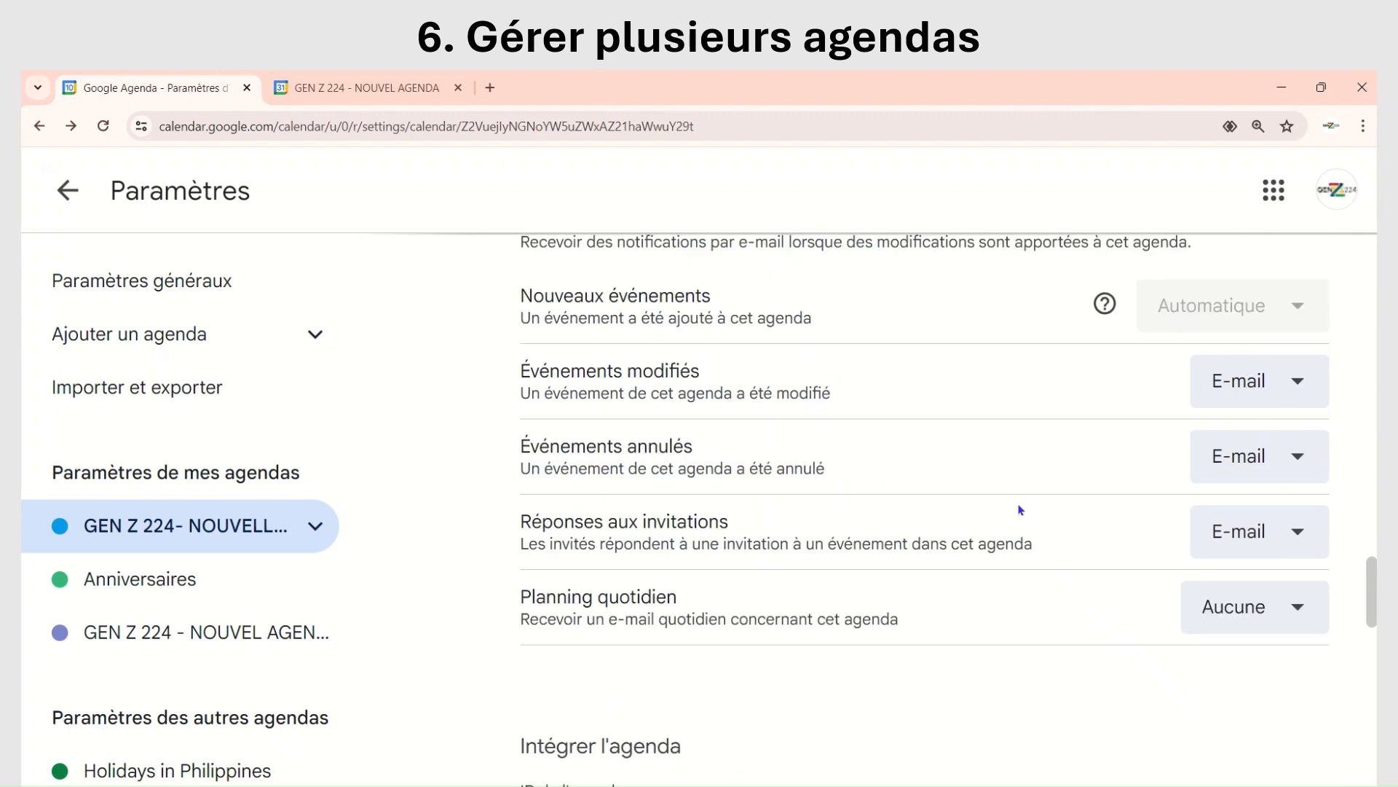
{"action": "scroll", "coordinate": [546, 452], "scroll_direction": "up", "scroll_amount": 1}
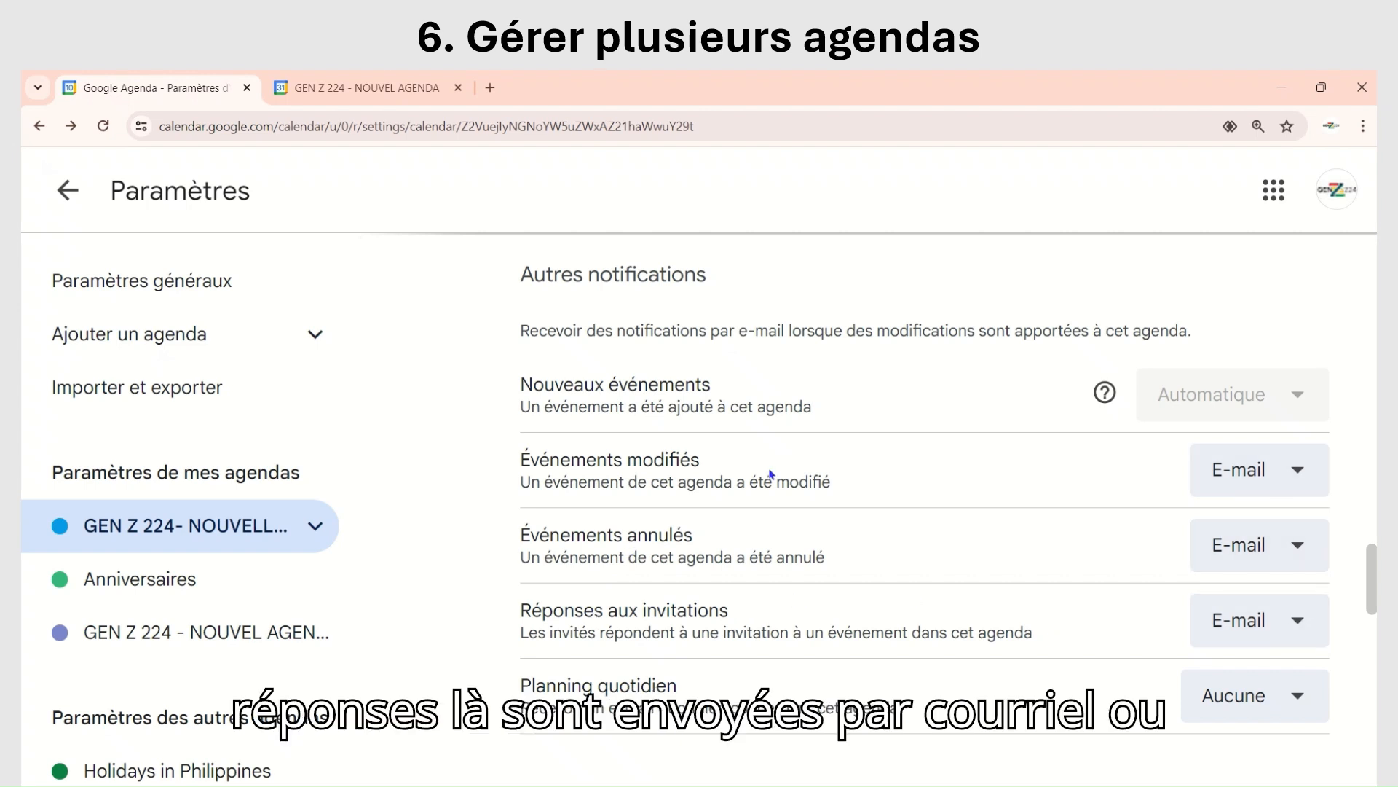
{"action": "scroll", "coordinate": [770, 469], "scroll_direction": "down", "scroll_amount": 8}
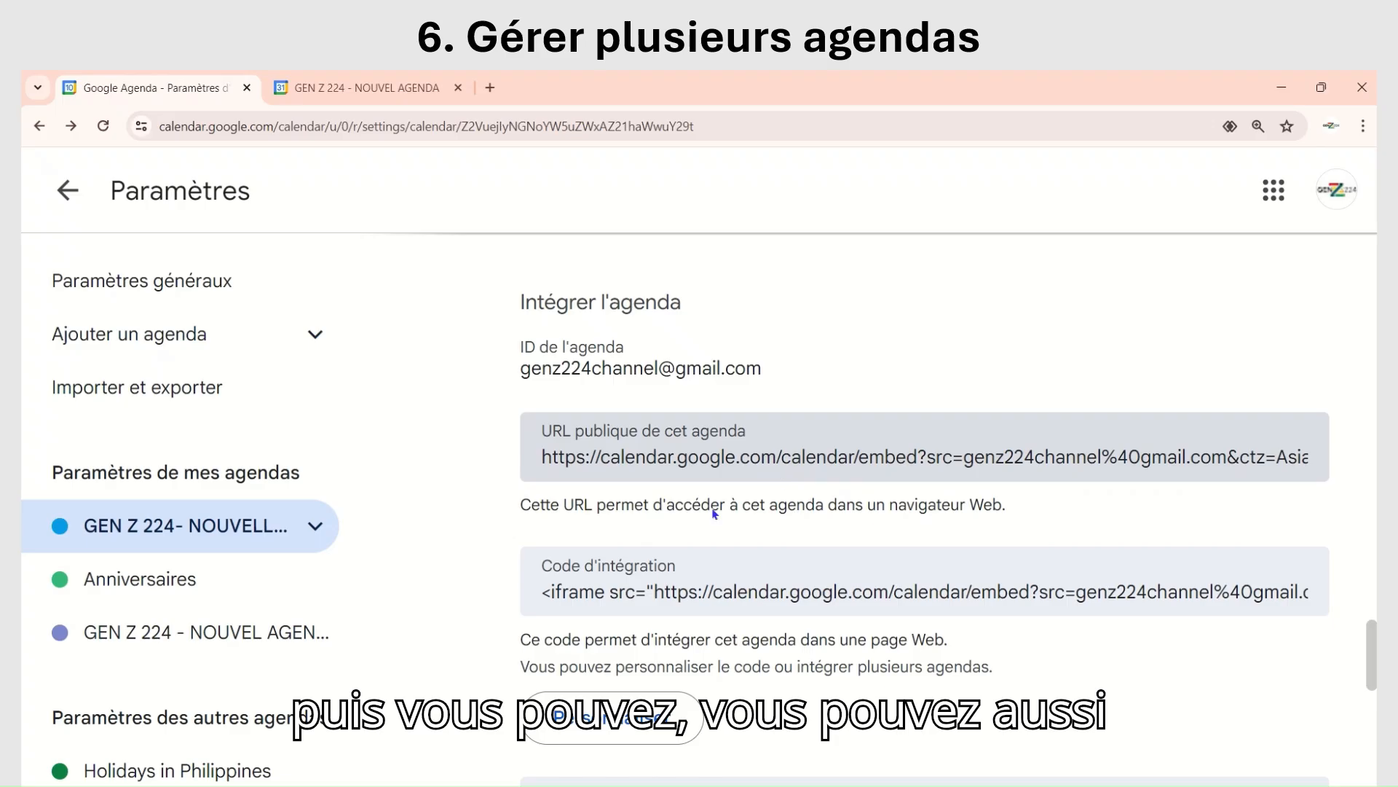
{"action": "scroll", "coordinate": [712, 513], "scroll_direction": "down", "scroll_amount": 4}
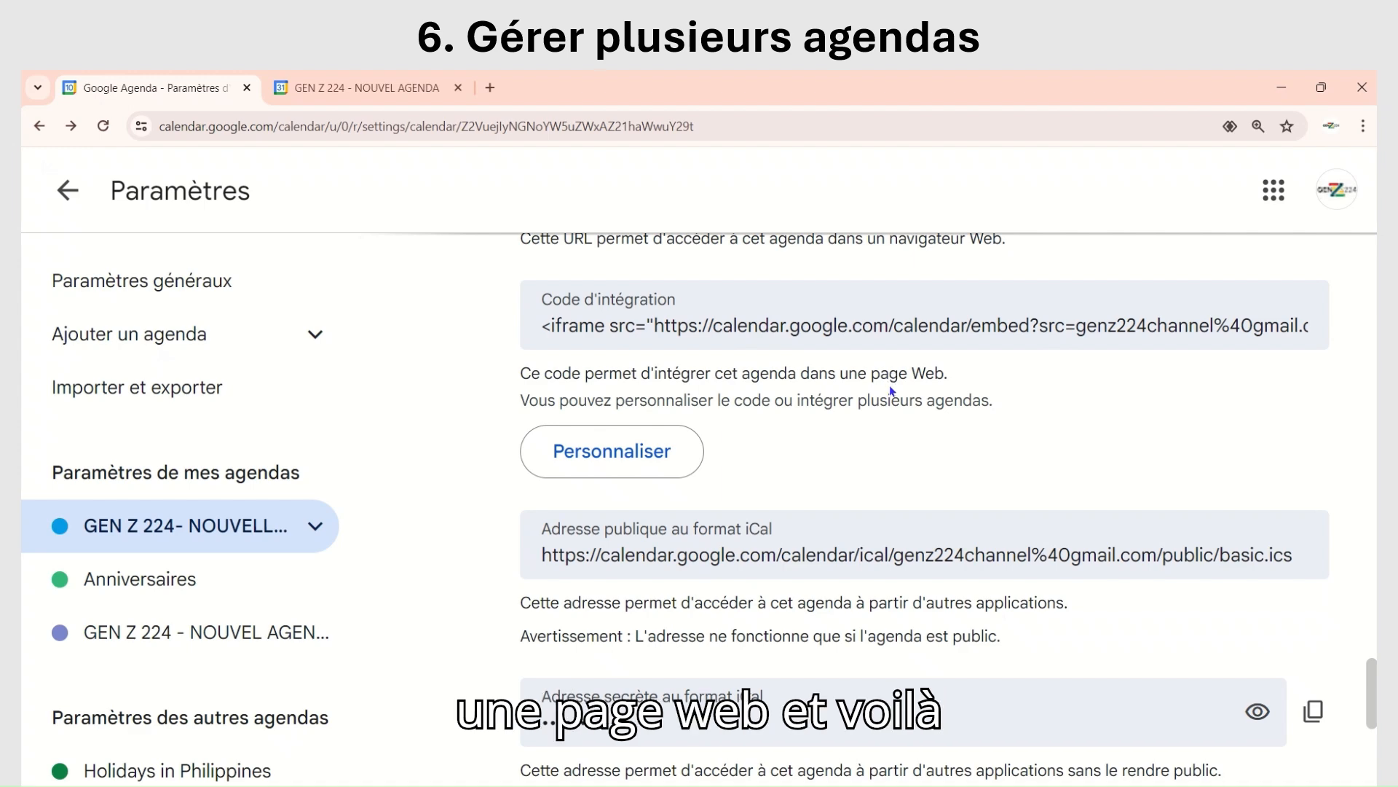
{"action": "scroll", "coordinate": [461, 451], "scroll_direction": "down", "scroll_amount": 3}
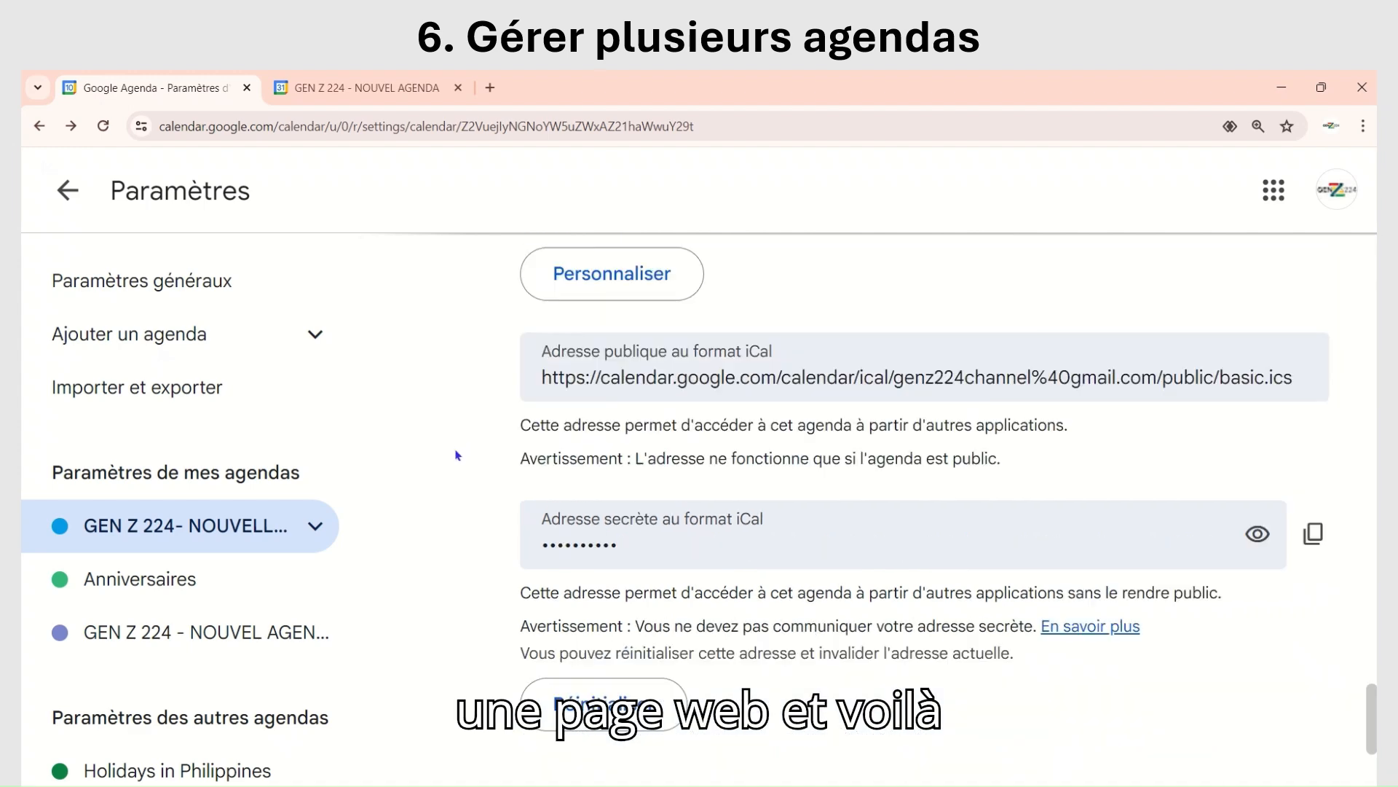
{"action": "scroll", "coordinate": [458, 459], "scroll_direction": "down", "scroll_amount": 2}
{"action": "scroll", "coordinate": [458, 459], "scroll_direction": "down", "scroll_amount": 1}
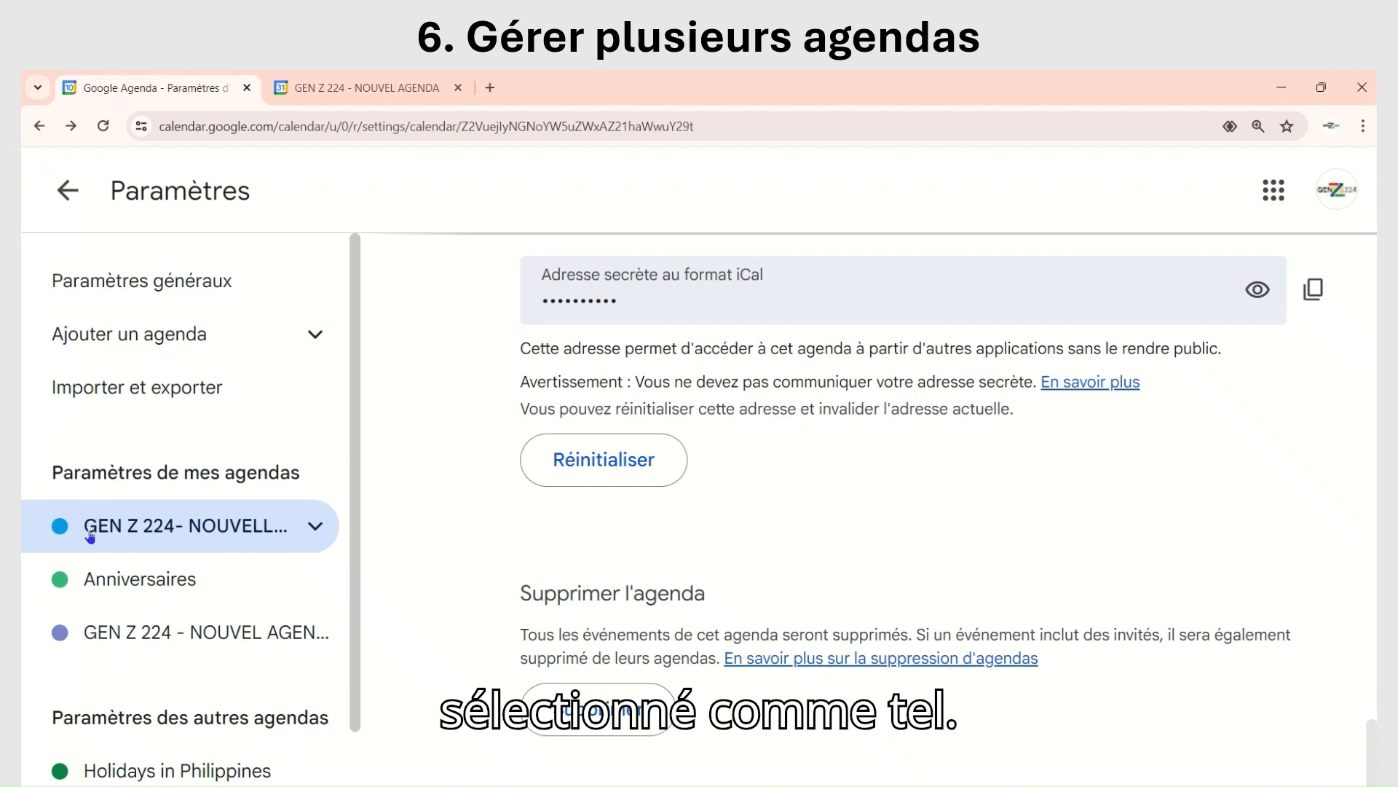
Step: Open the settings of the GEN Z 224 - NOUVEL AGENDA calendar and review its details, sharing options and list of settings sections
{"action": "left_click", "coordinate": [107, 634]}
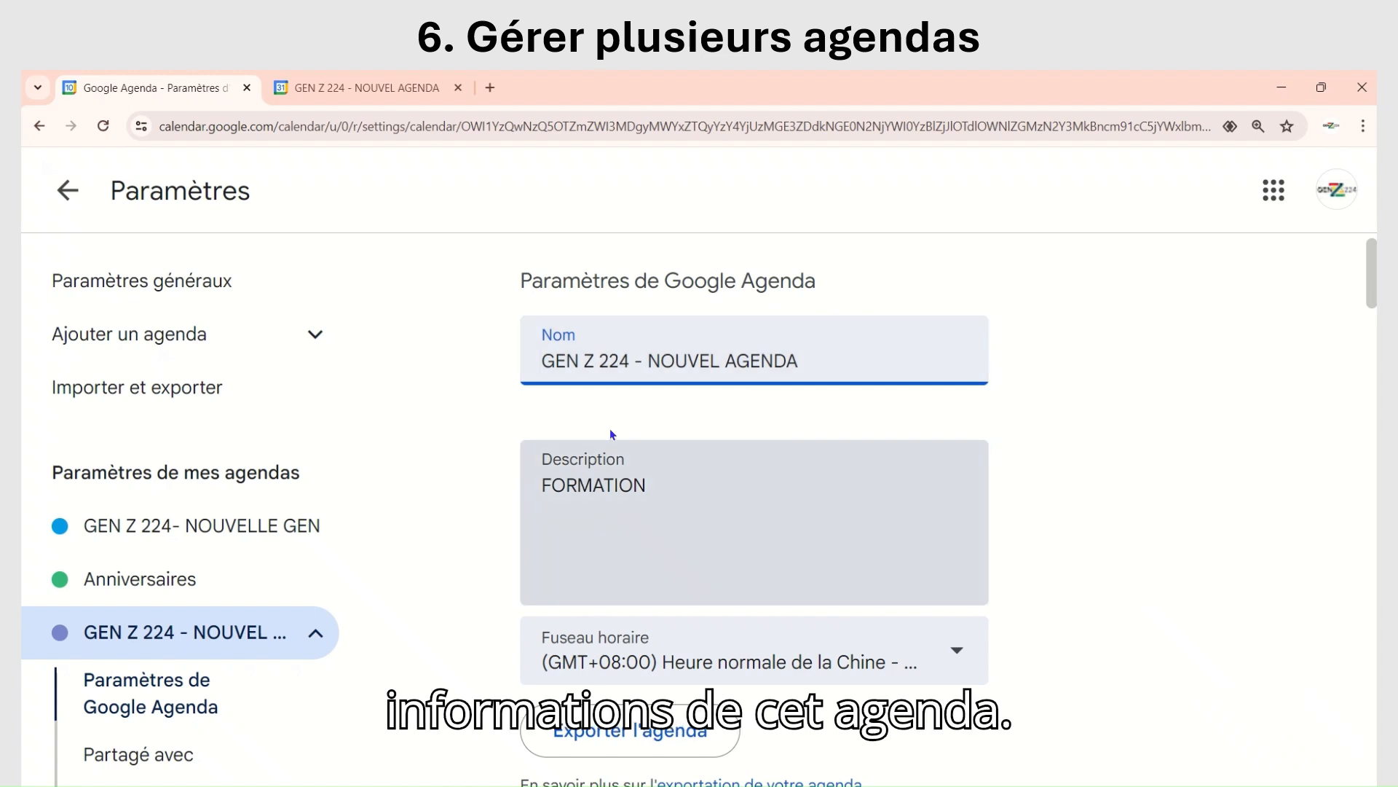
{"action": "scroll", "coordinate": [610, 433], "scroll_direction": "down", "scroll_amount": 1}
{"action": "scroll", "coordinate": [610, 435], "scroll_direction": "down", "scroll_amount": 8}
{"action": "mouse_move", "coordinate": [271, 632]}
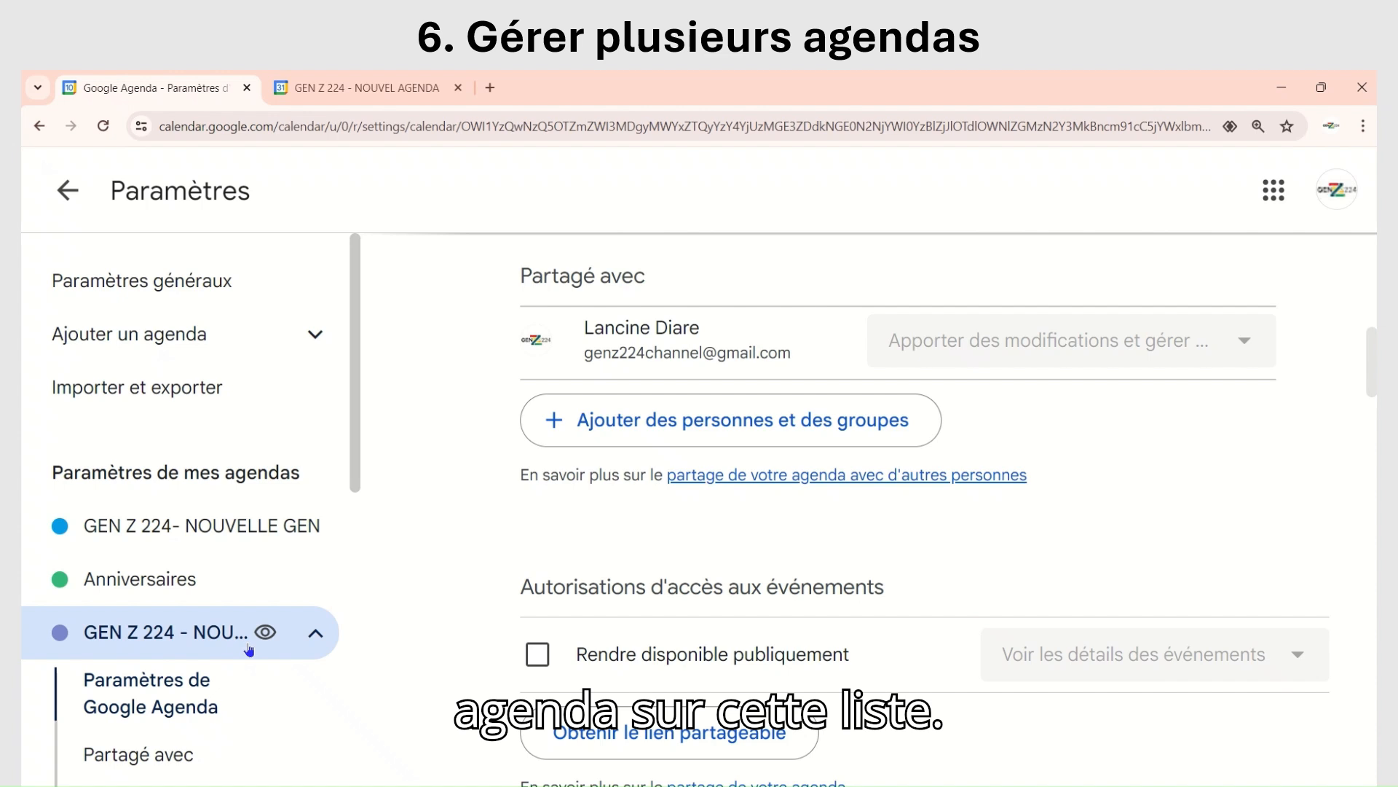
{"action": "scroll", "coordinate": [97, 628], "scroll_direction": "down", "scroll_amount": 3}
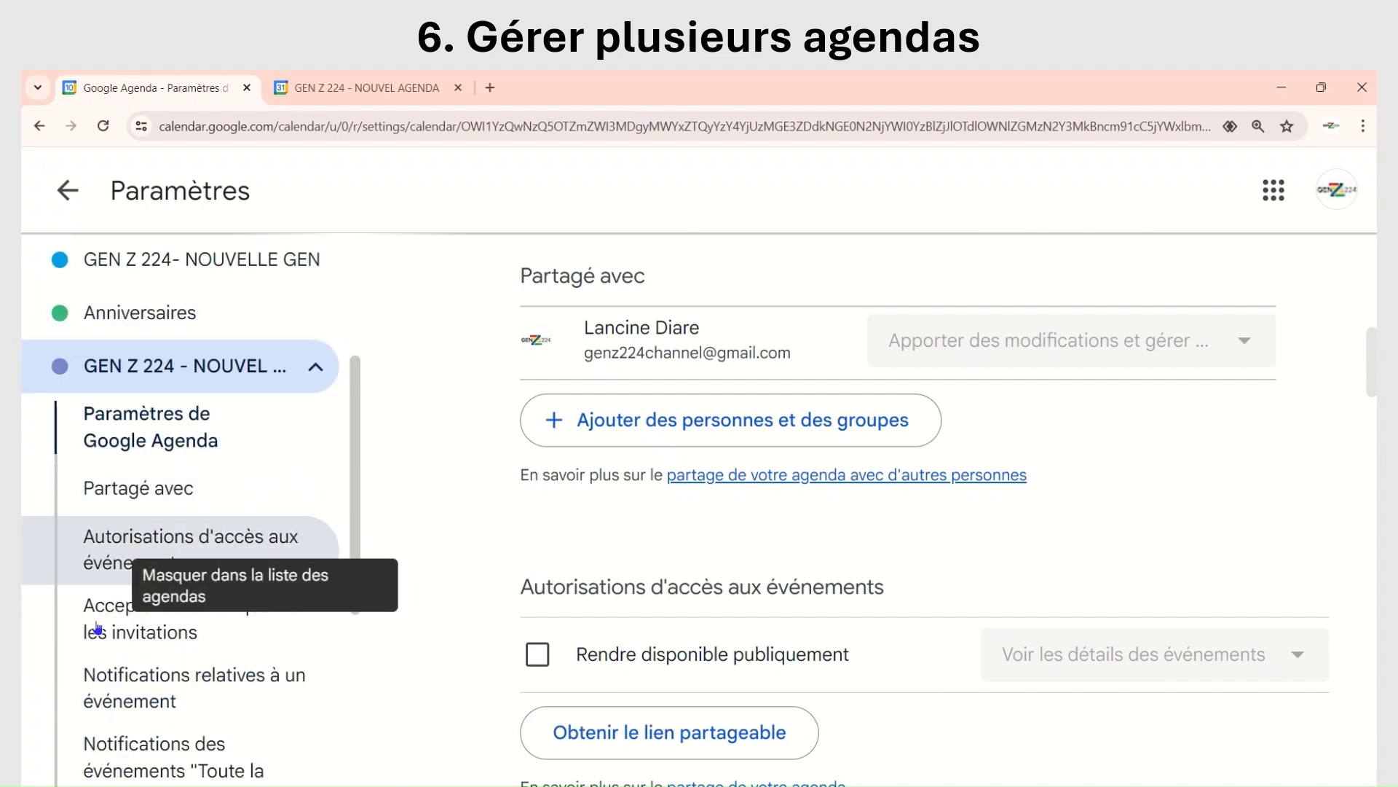
{"action": "scroll", "coordinate": [137, 582], "scroll_direction": "down", "scroll_amount": 3}
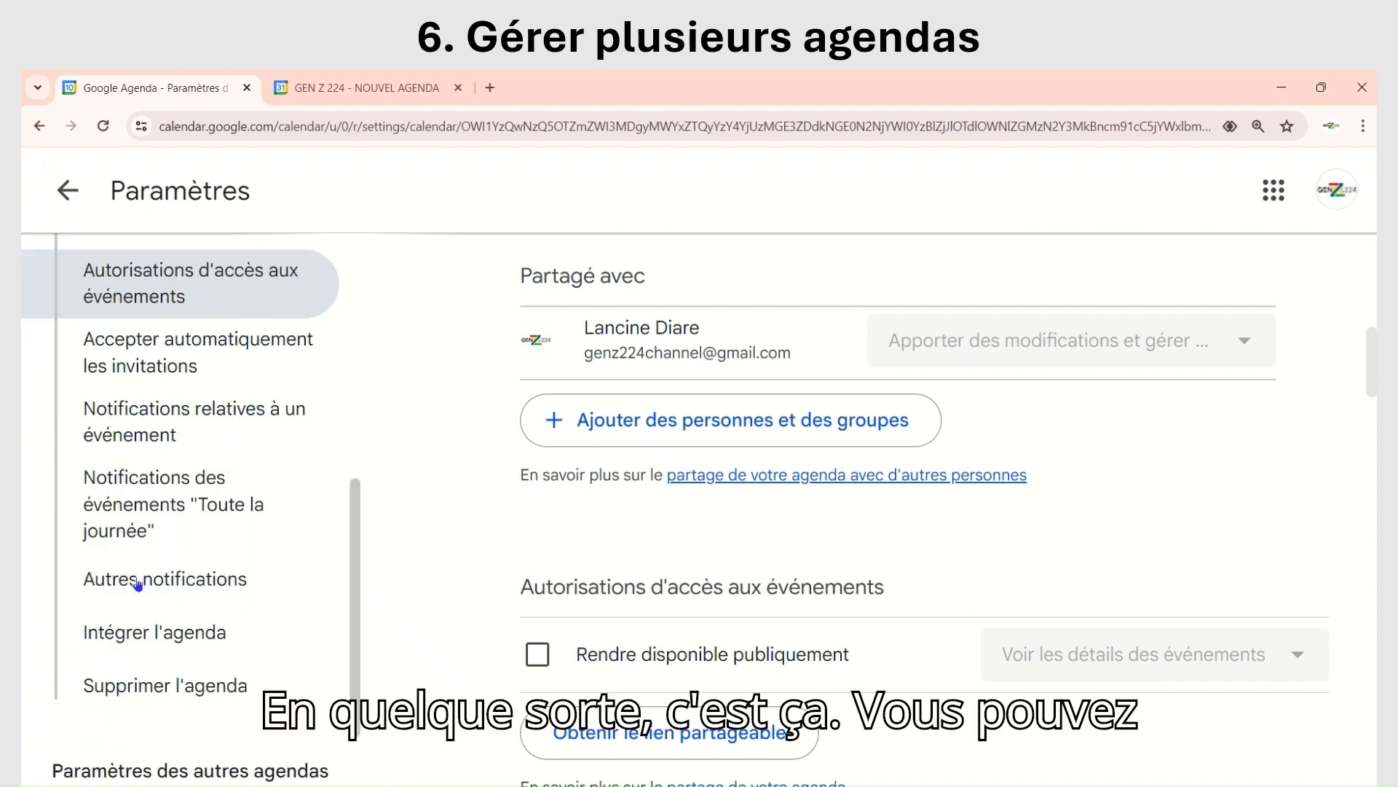
{"action": "scroll", "coordinate": [142, 524], "scroll_direction": "up", "scroll_amount": 2}
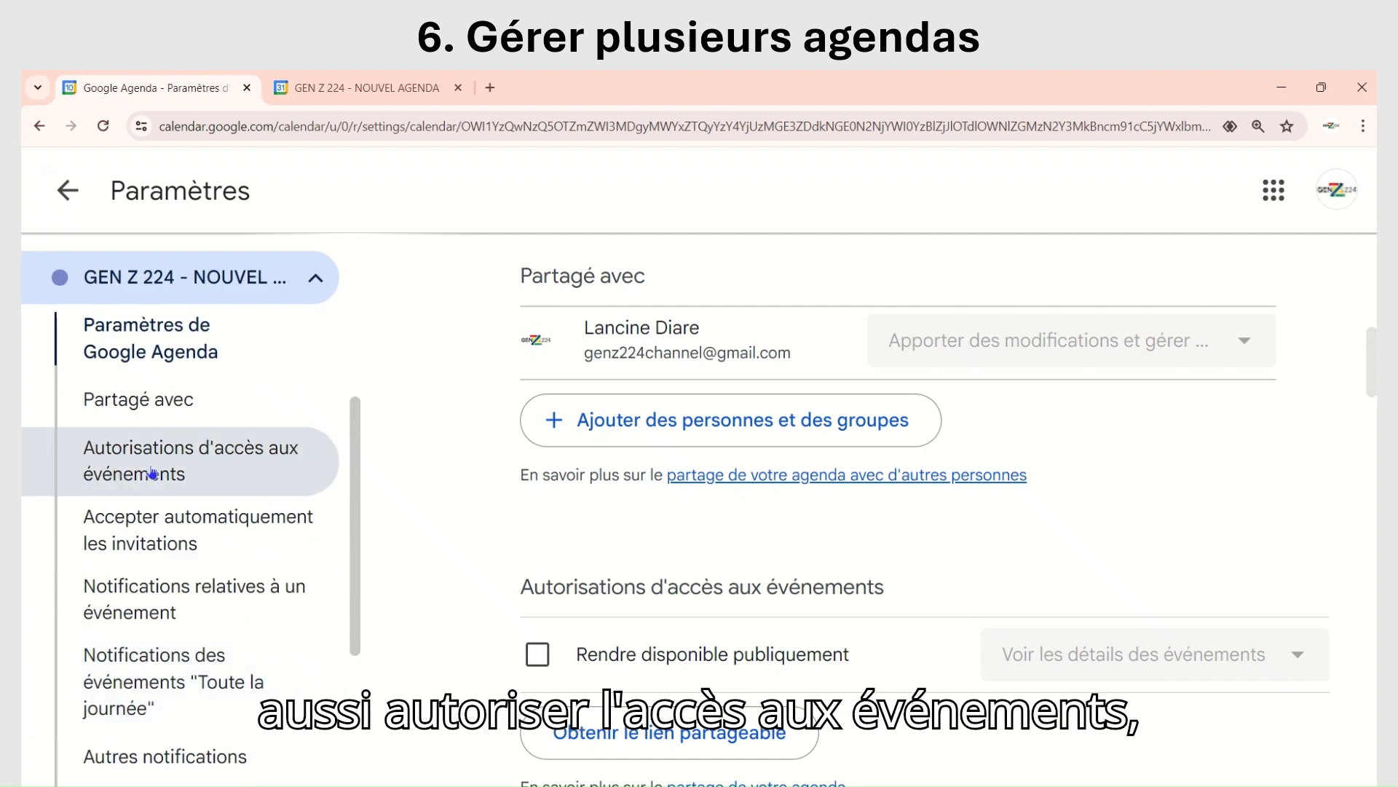
{"action": "scroll", "coordinate": [116, 579], "scroll_direction": "down", "scroll_amount": 3}
{"action": "left_click", "coordinate": [122, 572]}
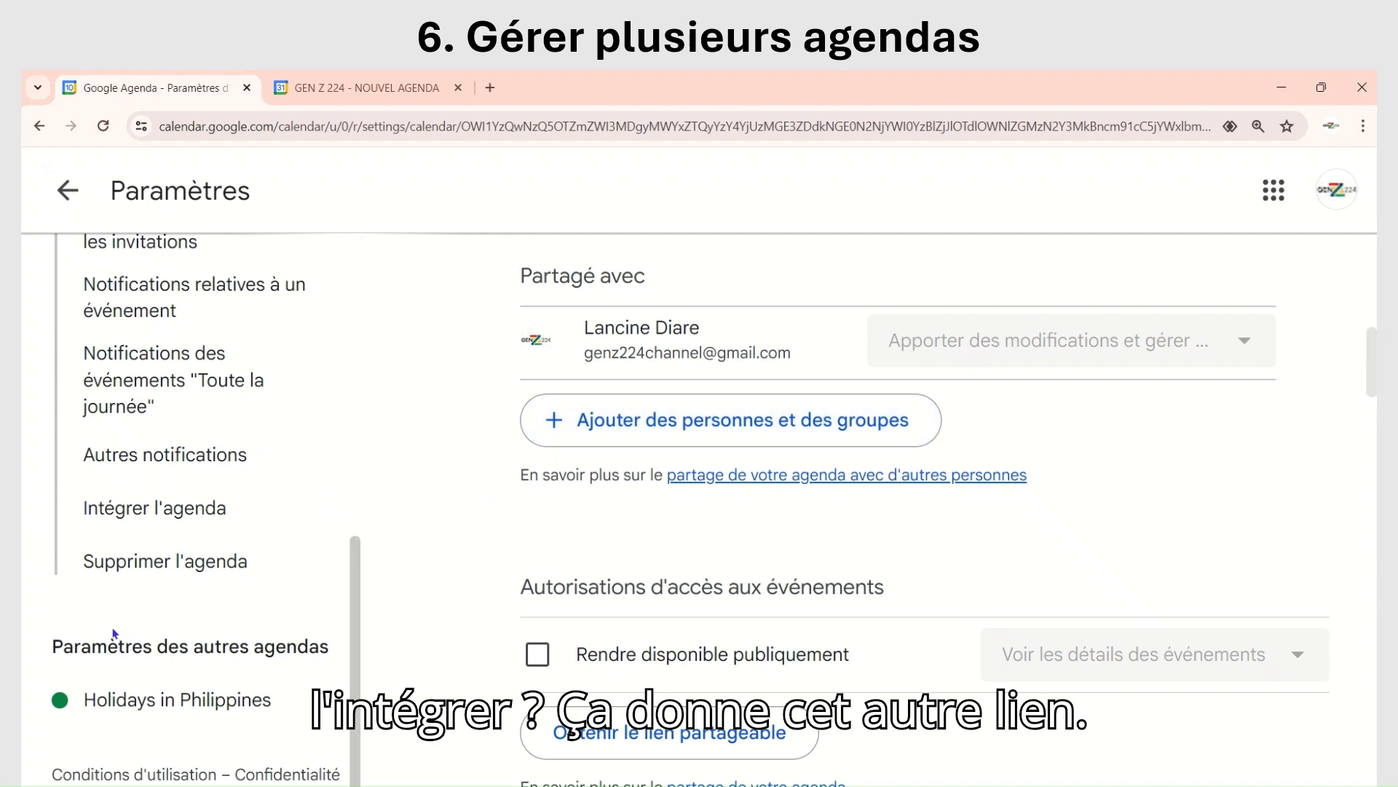
{"action": "scroll", "coordinate": [150, 452], "scroll_direction": "up", "scroll_amount": 10}
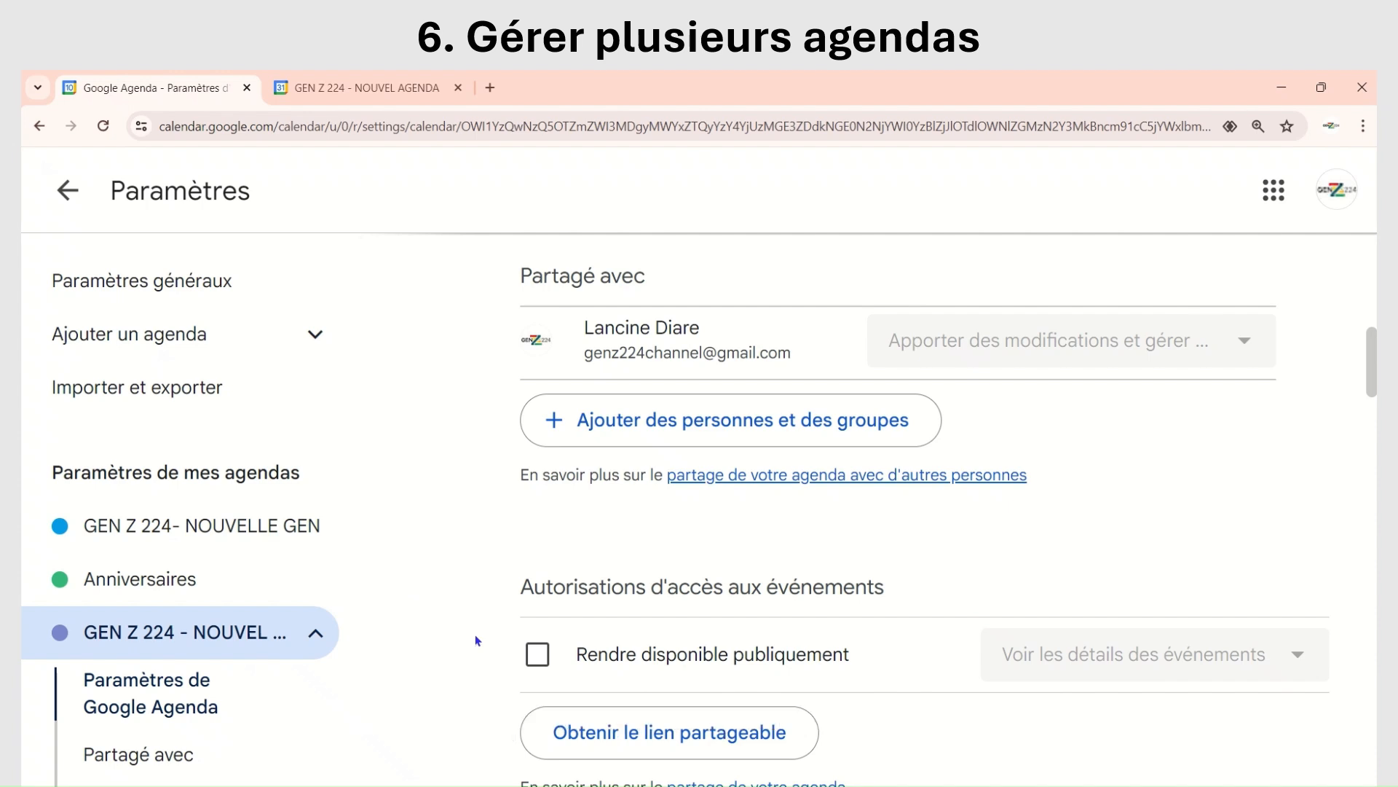
{"action": "scroll", "coordinate": [431, 443], "scroll_direction": "up", "scroll_amount": 5}
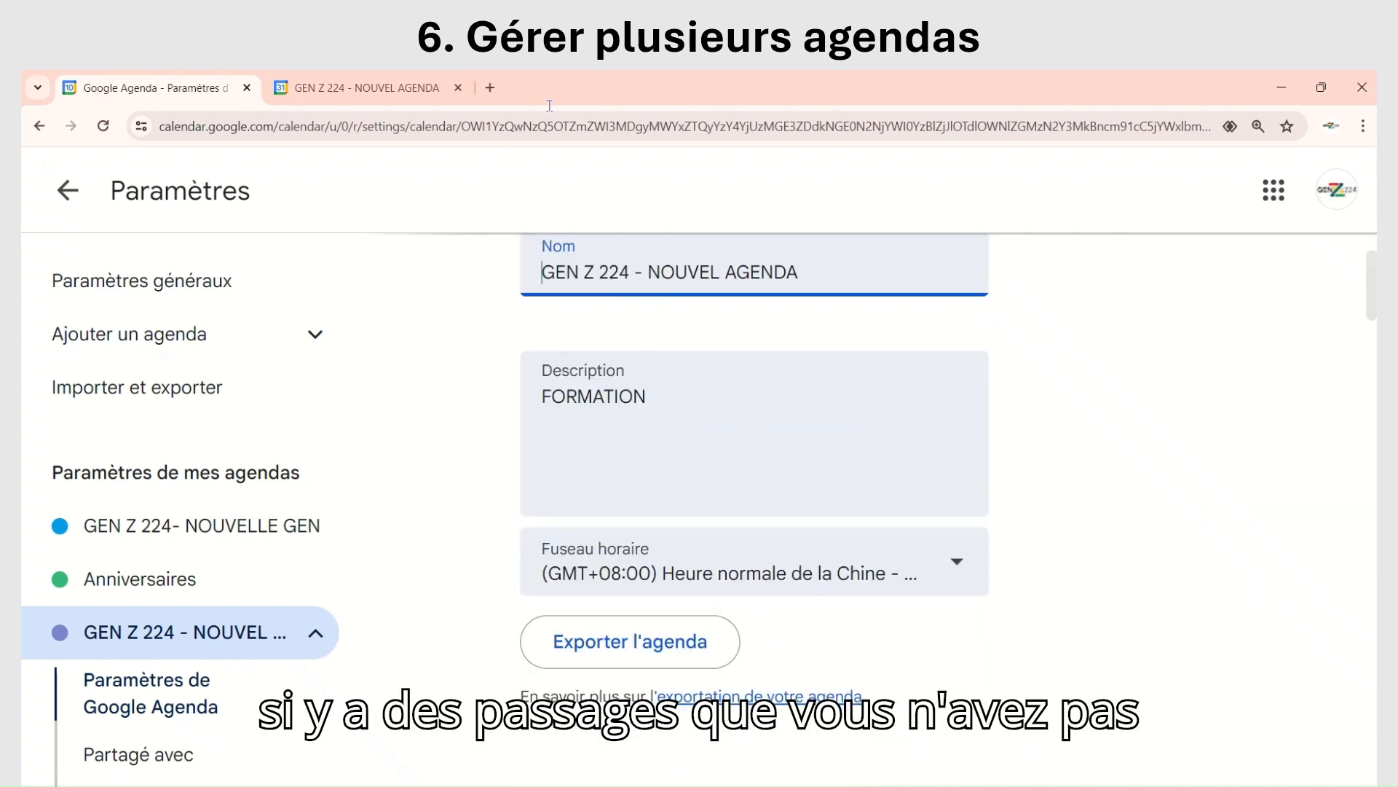
Step: Leave the settings and return to the month view of the calendar
{"action": "mouse_move", "coordinate": [546, 71]}
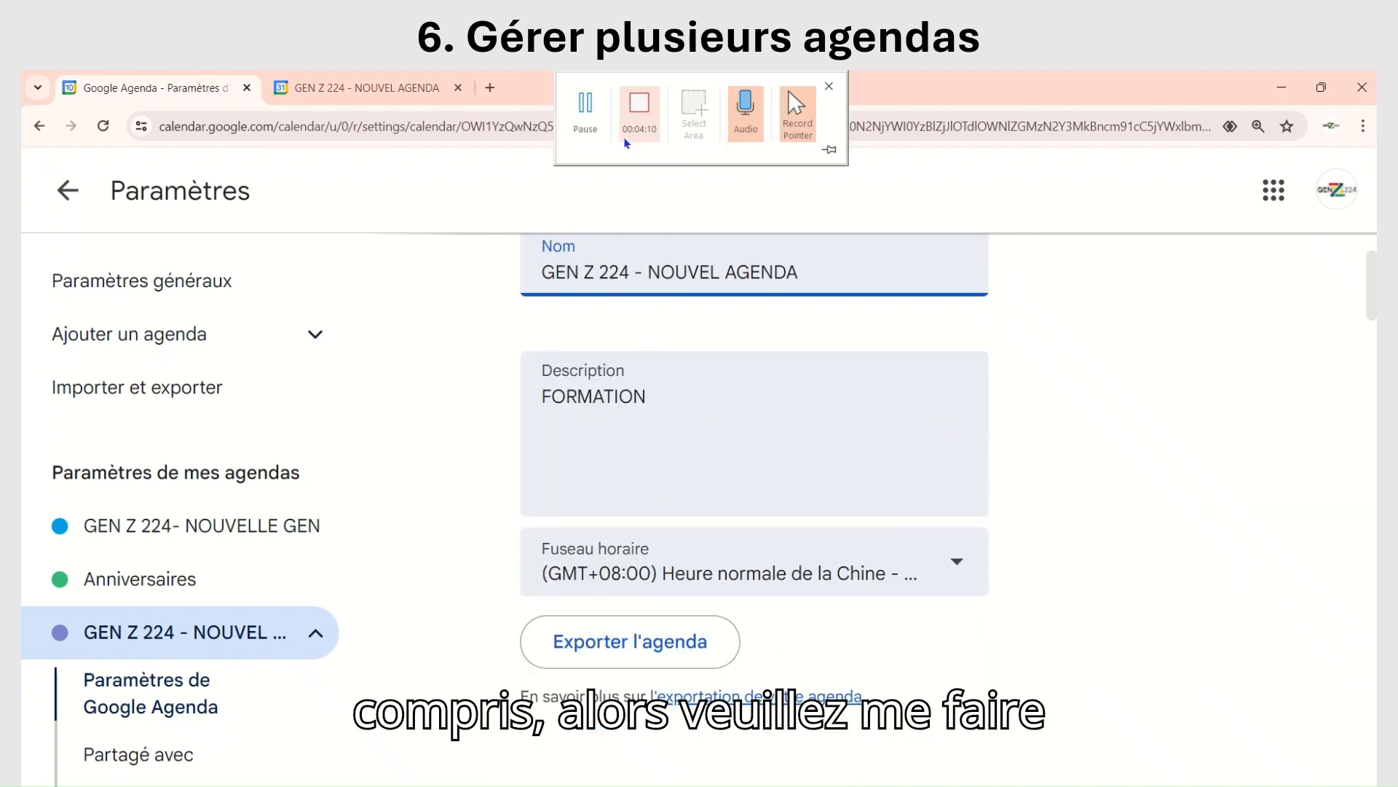
{"action": "left_click", "coordinate": [69, 190]}
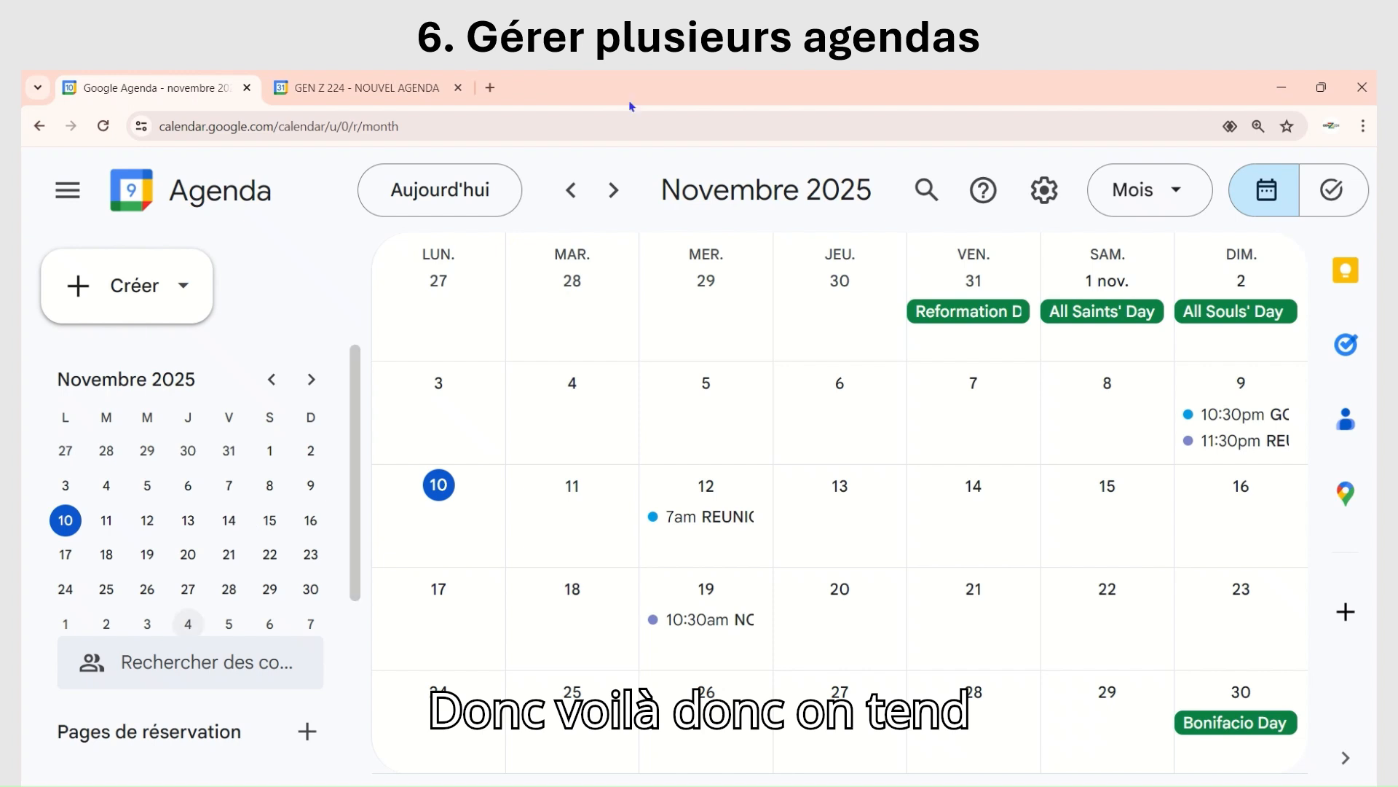
{"action": "mouse_move", "coordinate": [653, 80]}
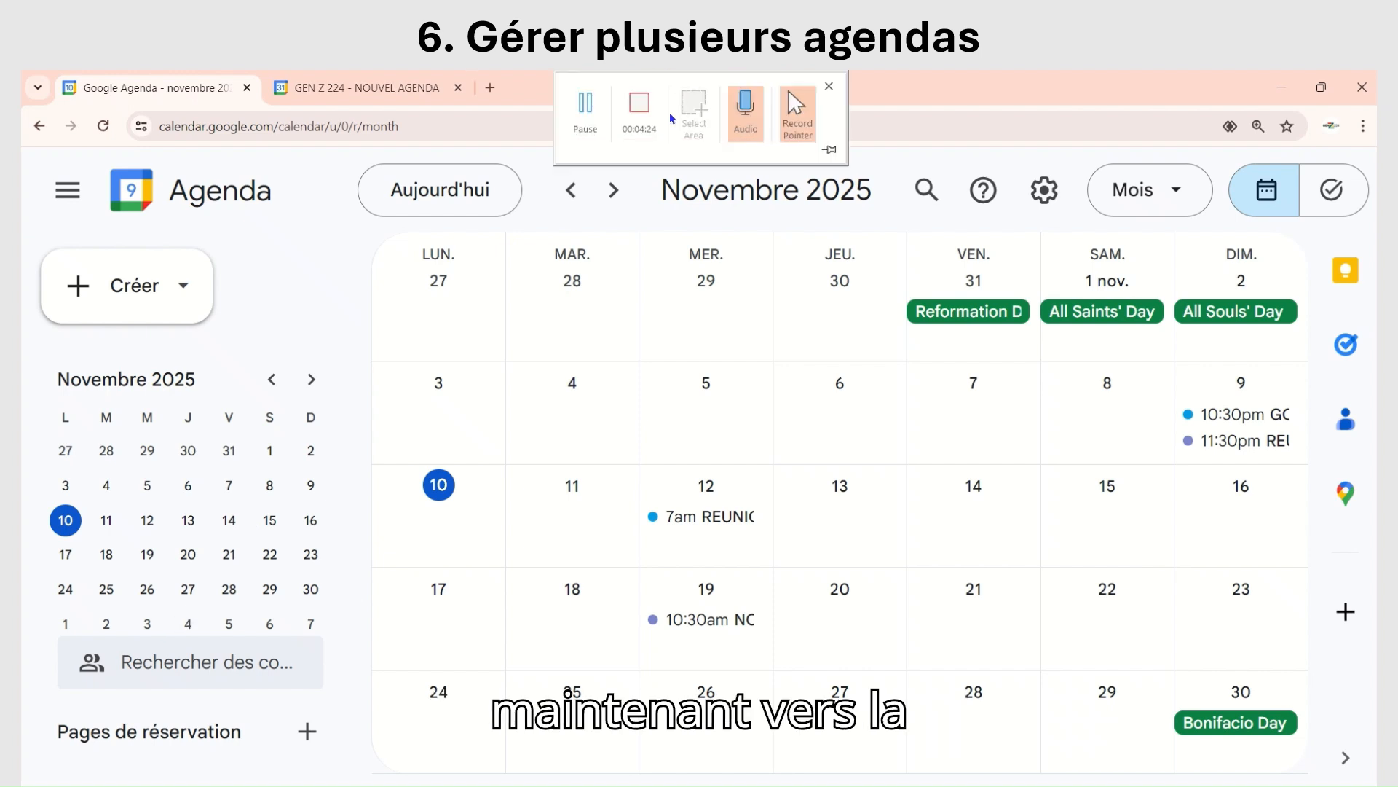